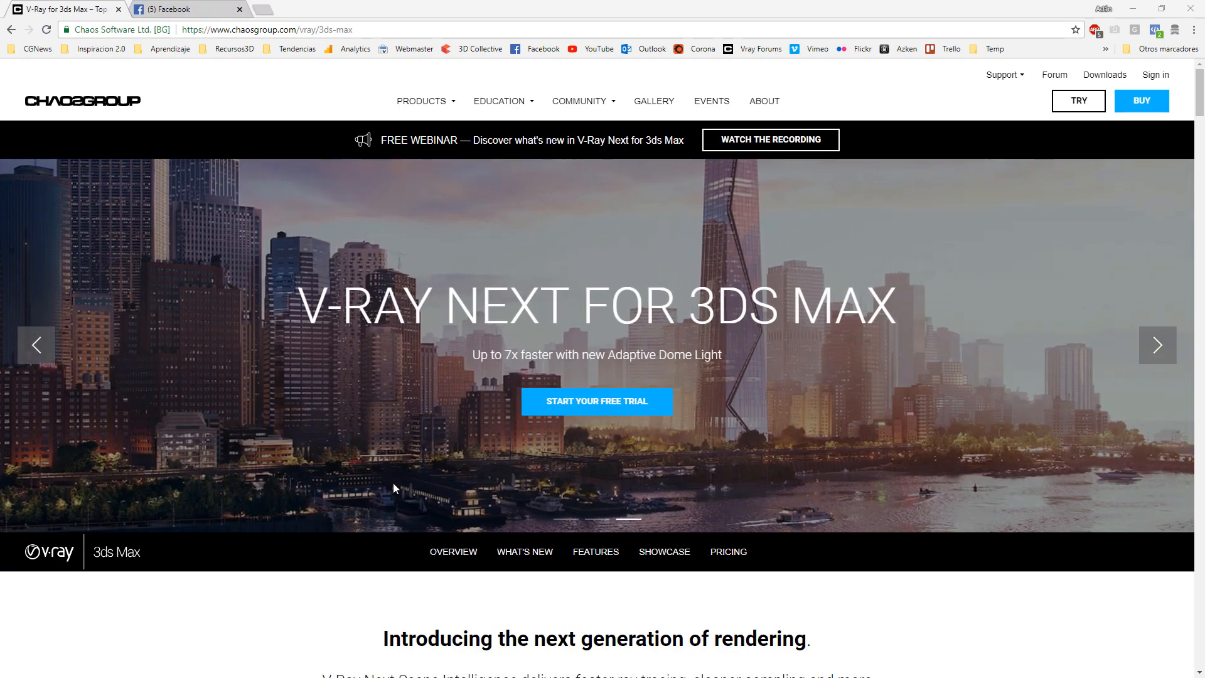
# Browse the V-Ray Next for 3ds Max web page and read through its new features section
pyautogui.scroll(-3, 393, 482)
pyautogui.scroll(3, 352, 475)
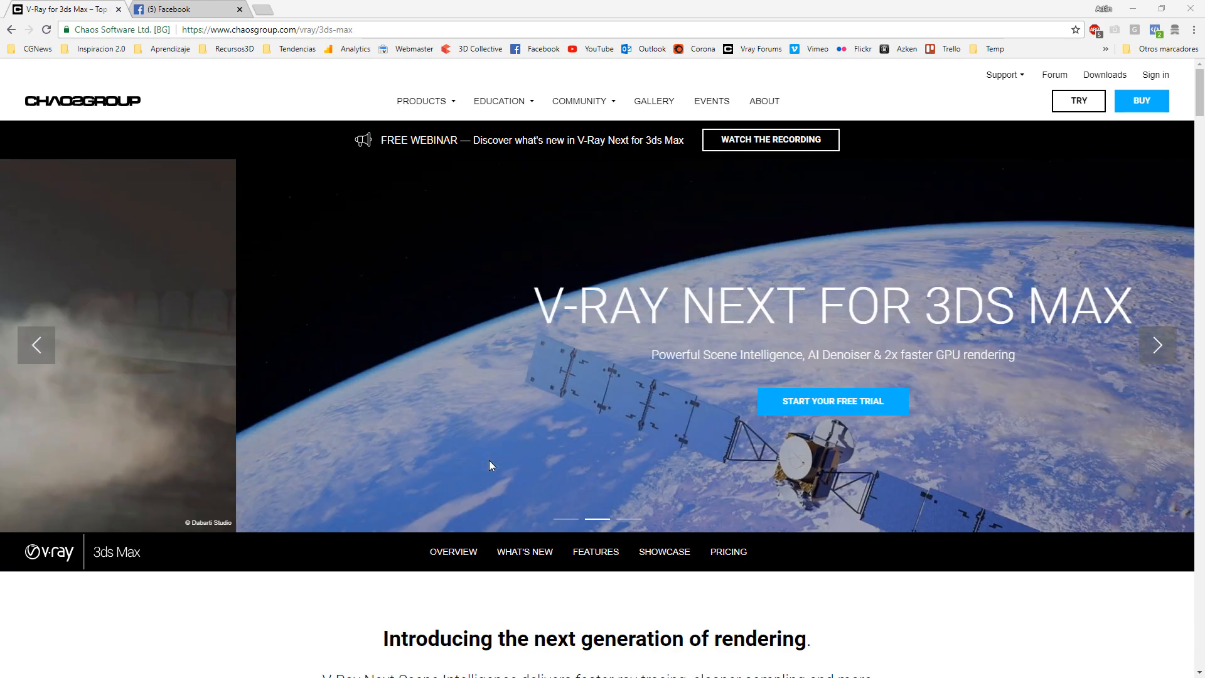
pyautogui.scroll(-5, 422, 544)
pyautogui.scroll(-20, 421, 543)
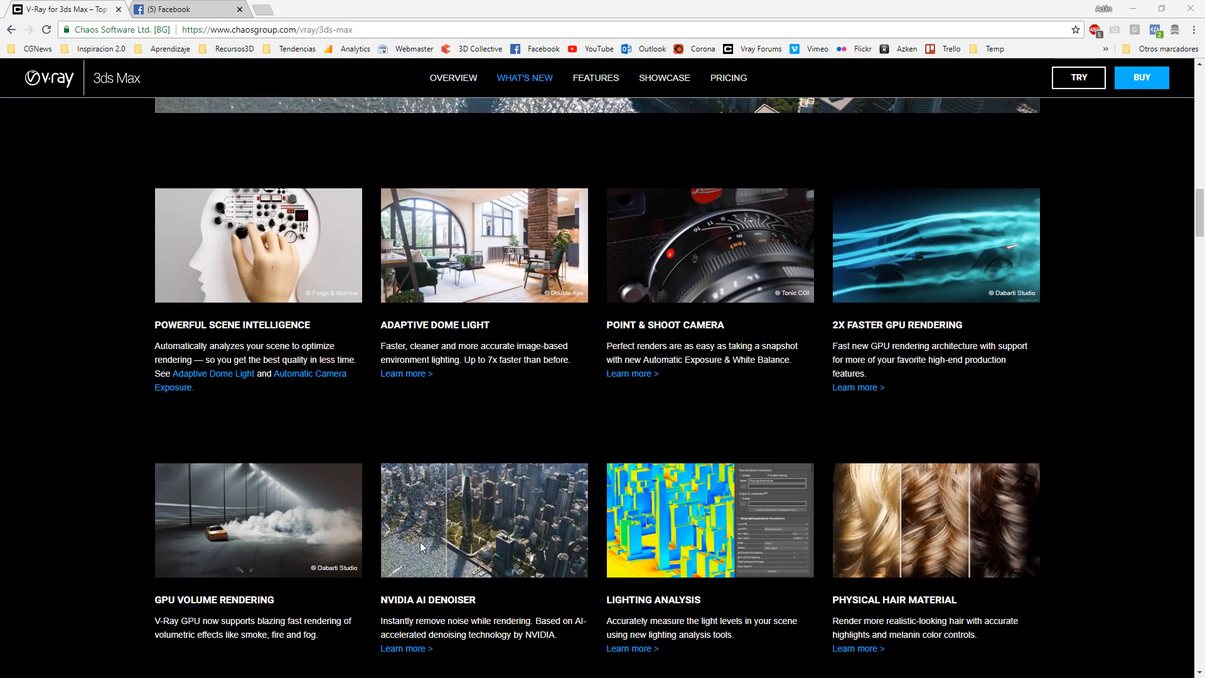
pyautogui.scroll(-1, 420, 546)
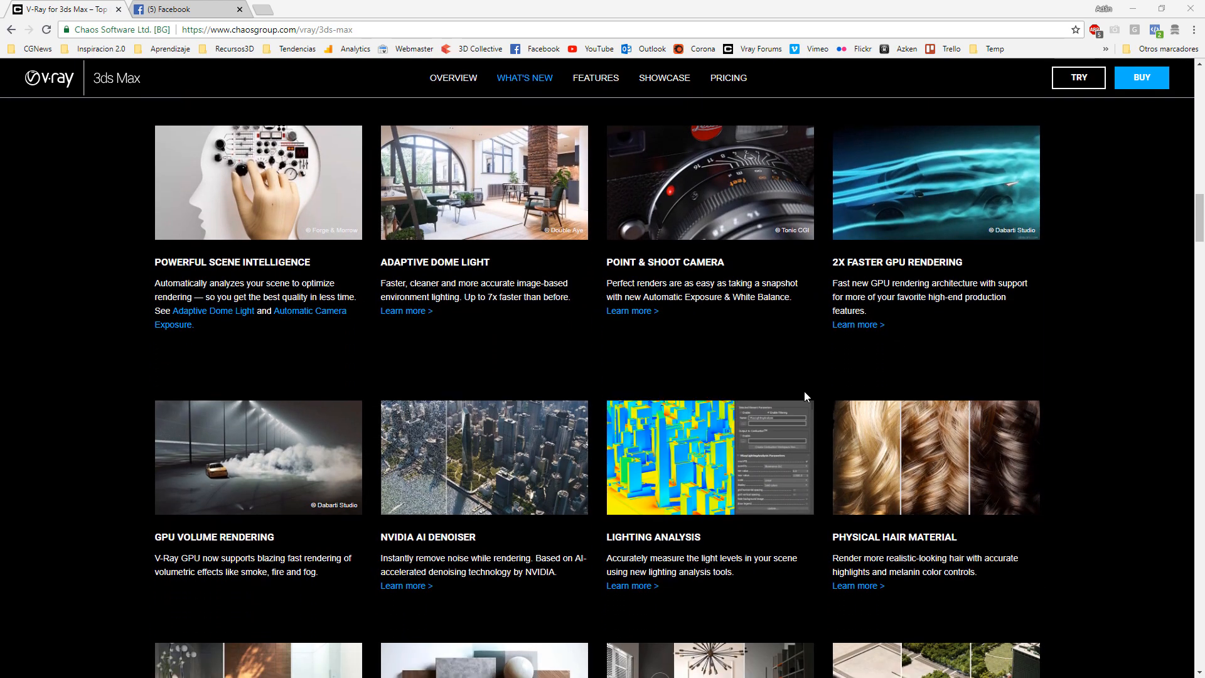
pyautogui.scroll(2, 804, 390)
pyautogui.scroll(-2, 804, 390)
pyautogui.scroll(3, 237, 509)
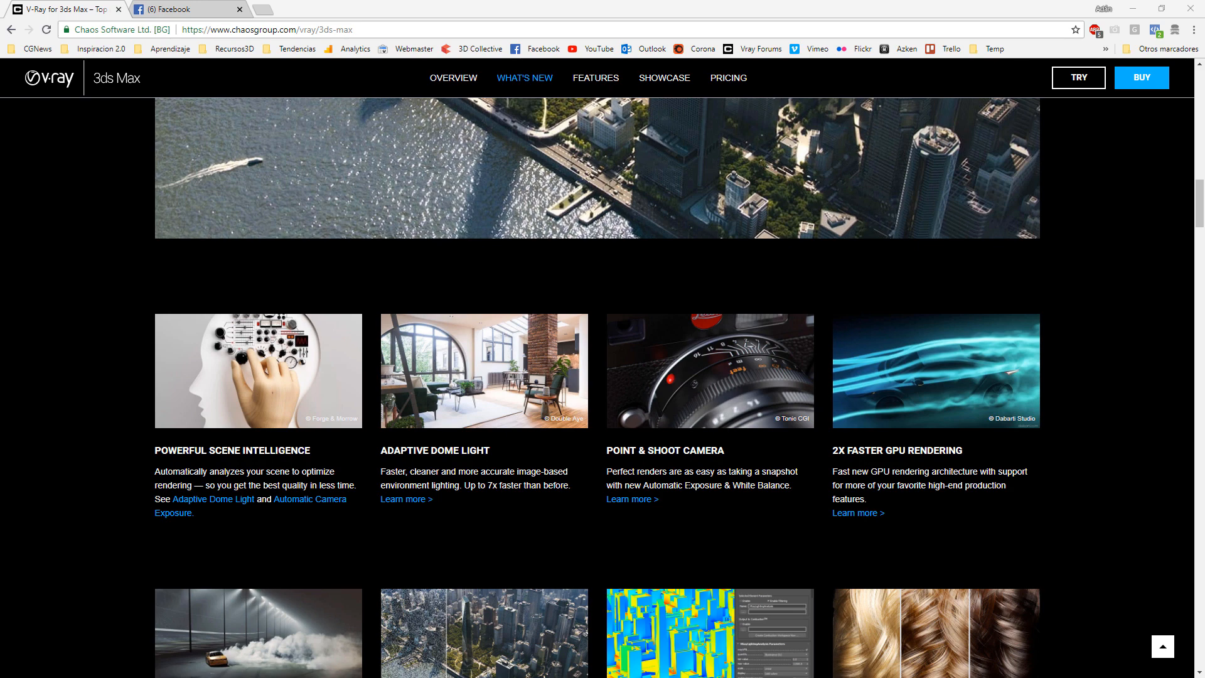
pyautogui.scroll(-4, 463, 463)
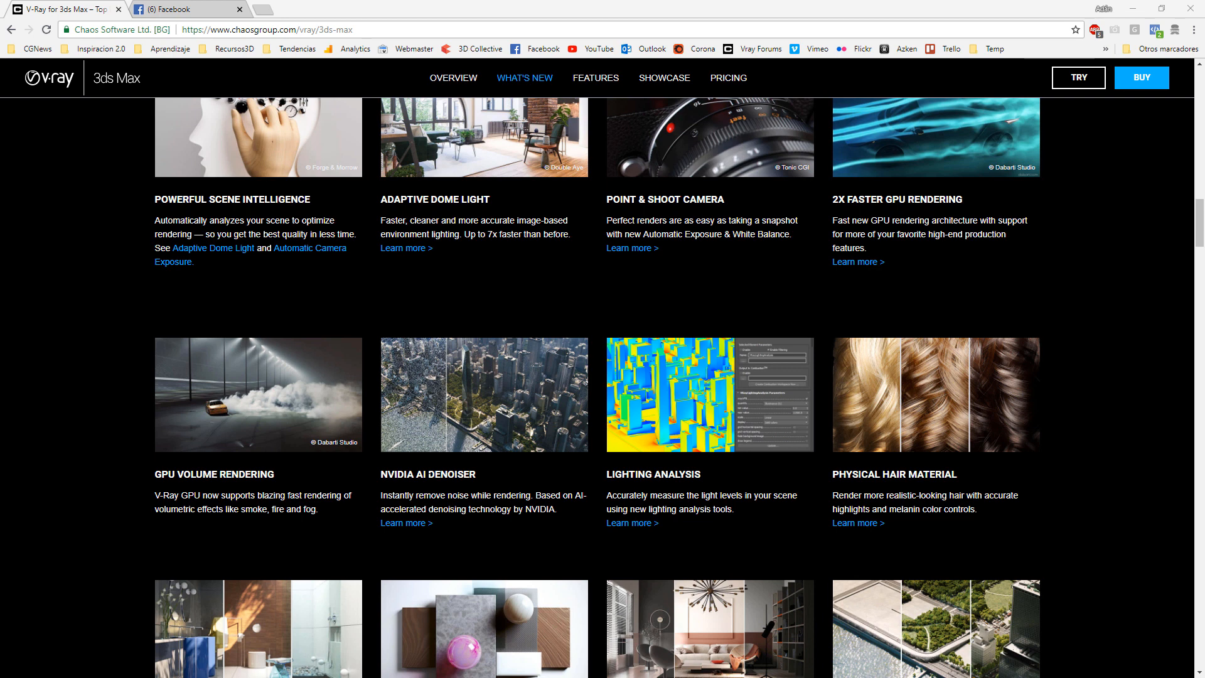
pyautogui.scroll(-2, 437, 436)
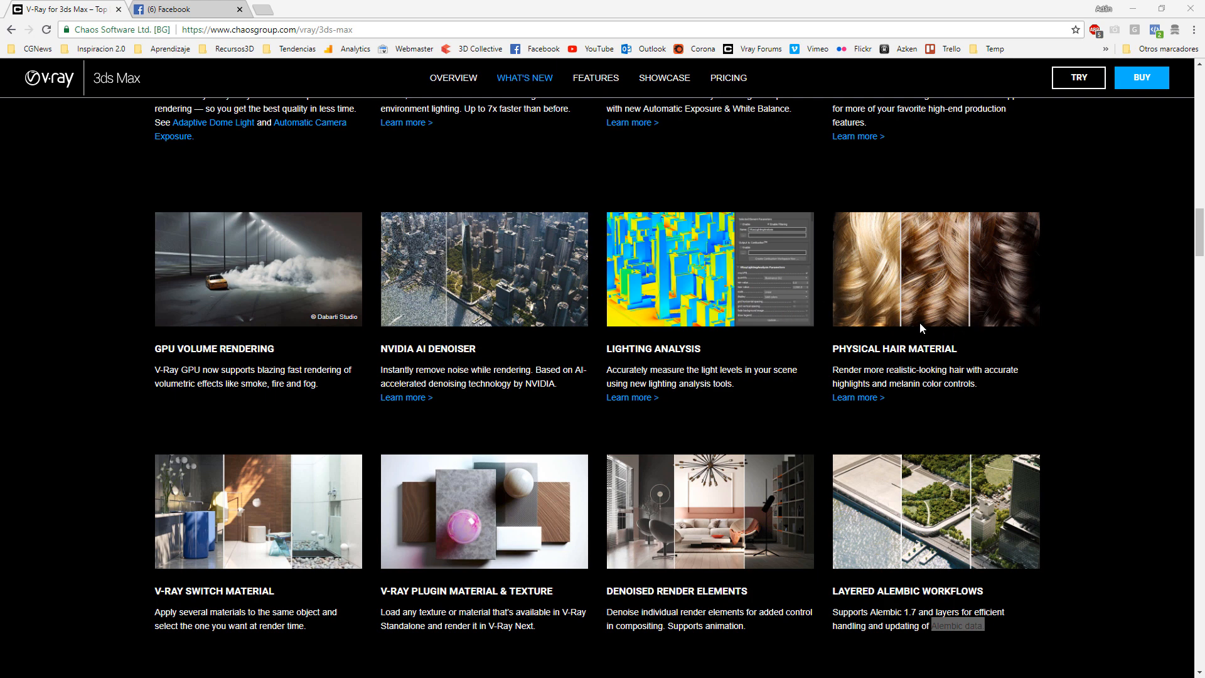
pyautogui.scroll(-2, 920, 322)
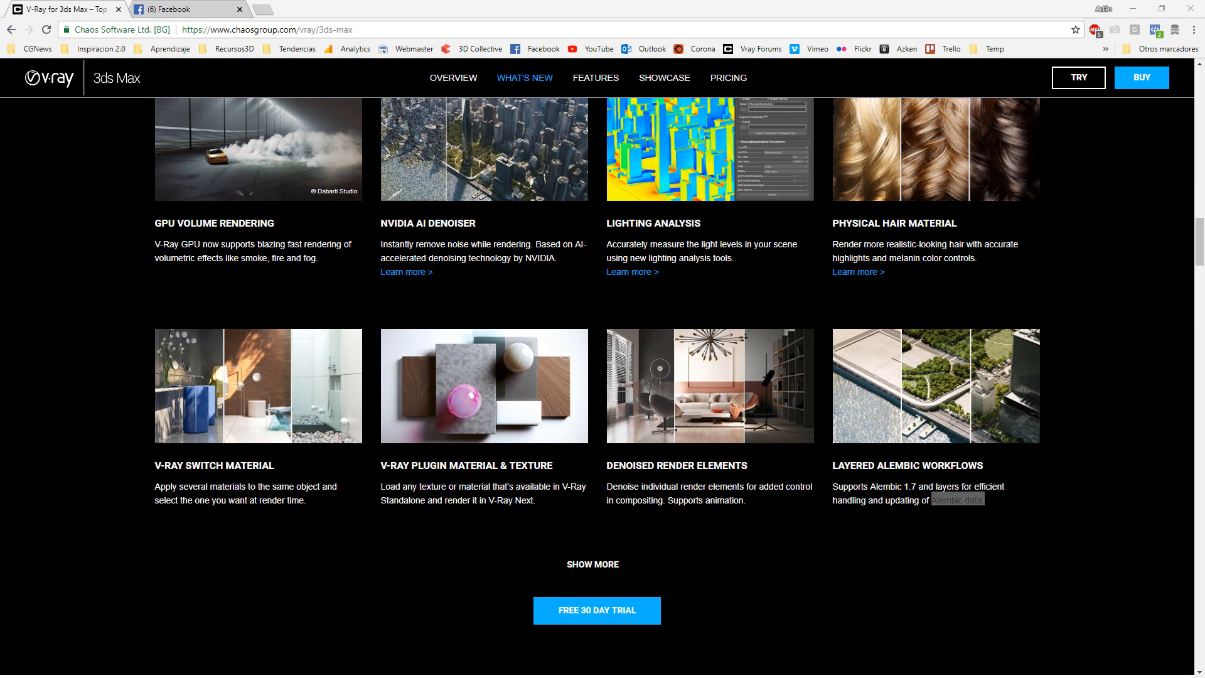
pyautogui.click(904, 536)
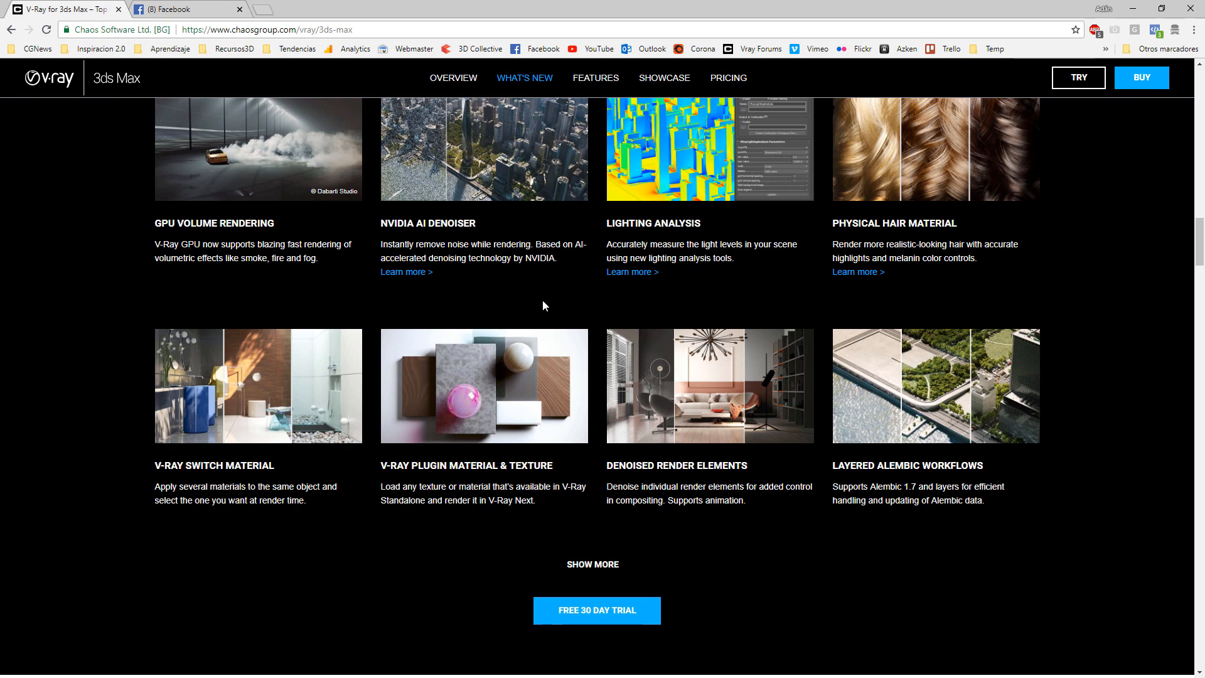
pyautogui.scroll(-2, 766, 436)
pyautogui.scroll(7, 767, 436)
pyautogui.scroll(-5, 768, 442)
pyautogui.scroll(-5, 767, 443)
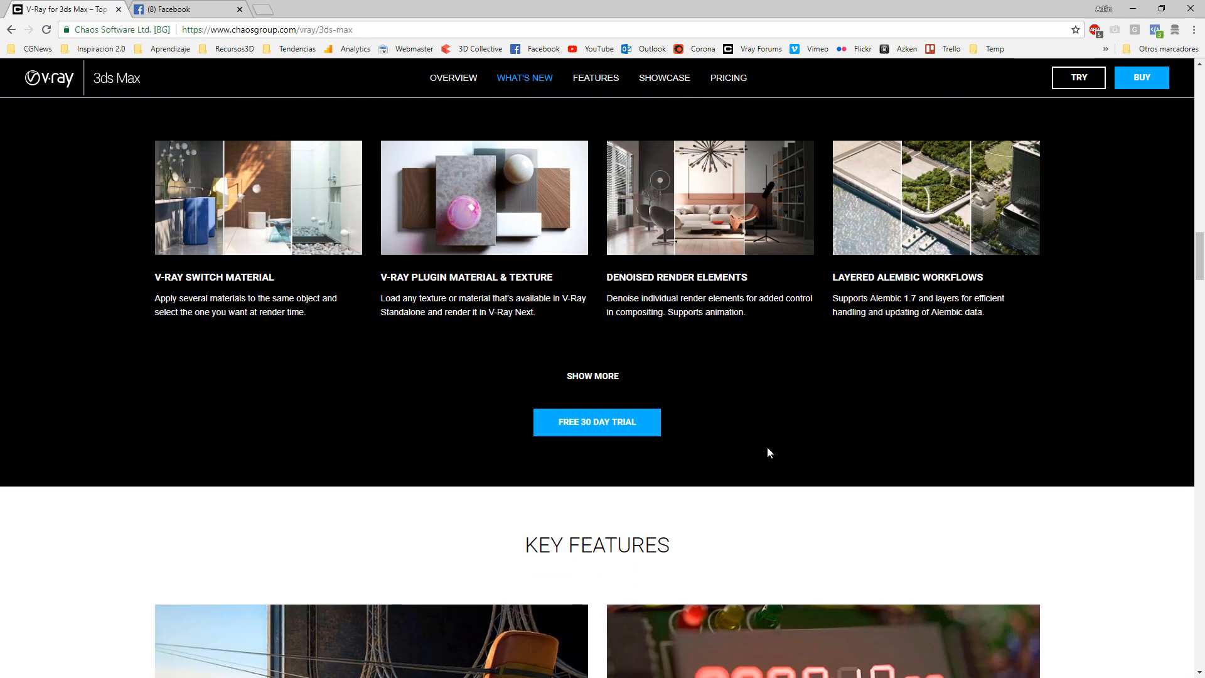
pyautogui.scroll(9, 763, 455)
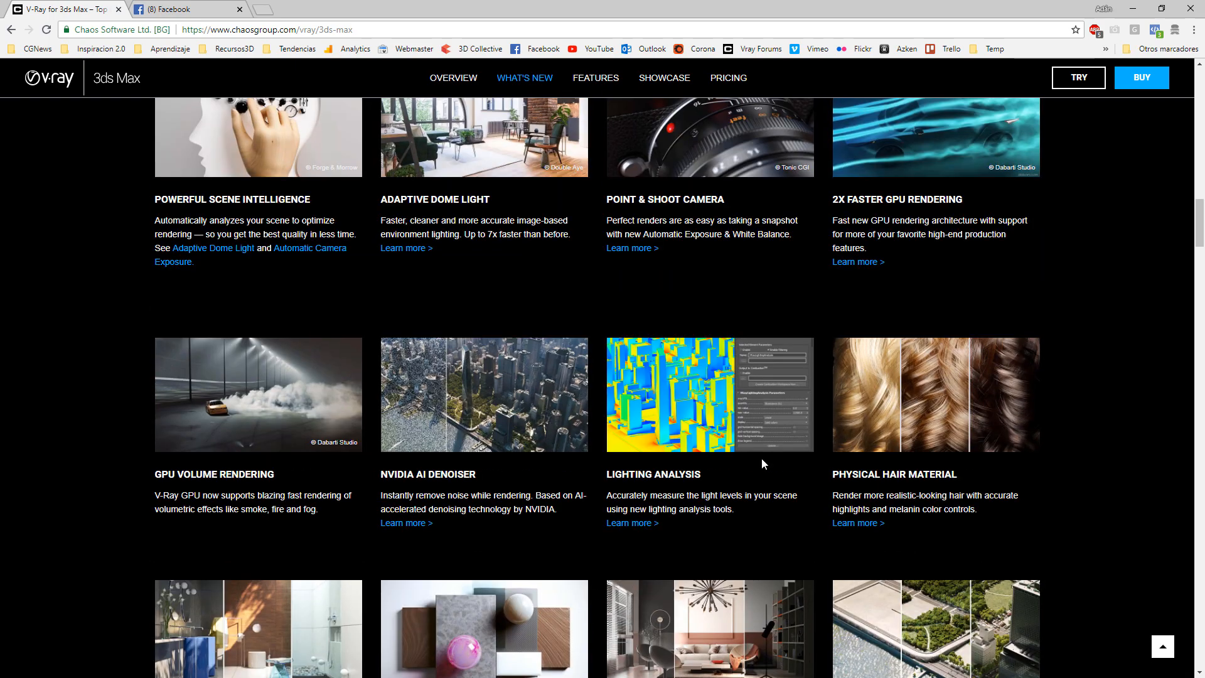
pyautogui.scroll(-2, 762, 458)
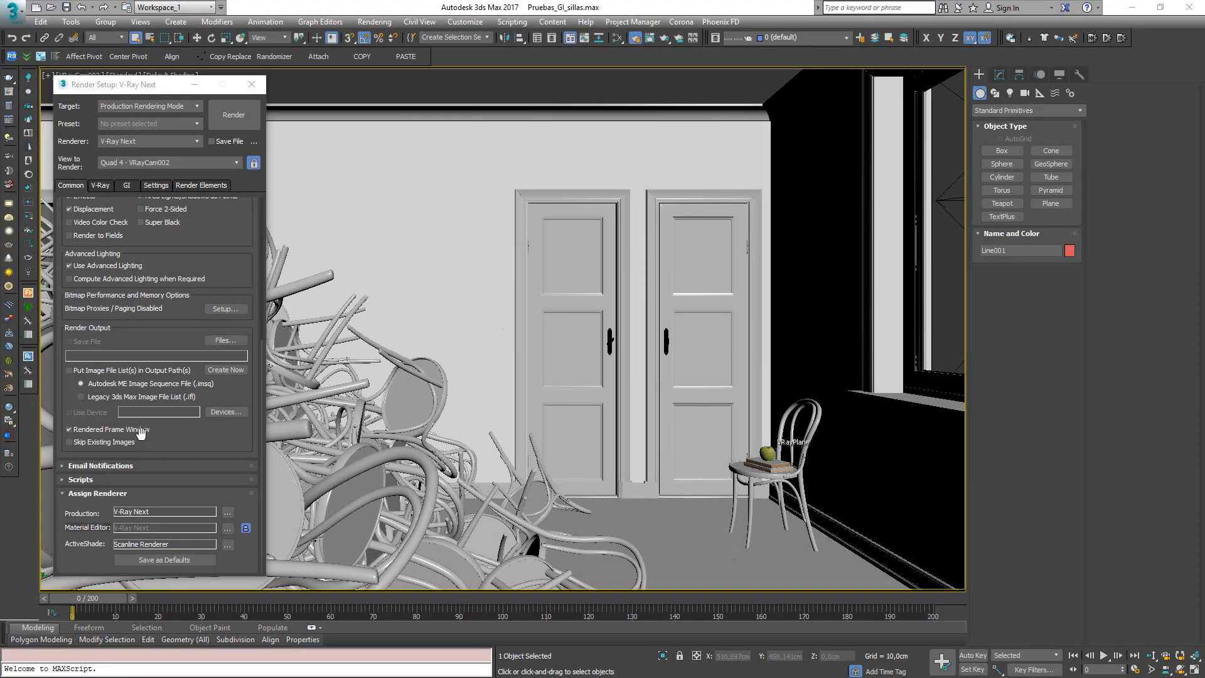
# Switch the production renderer to V-Ray GPU Next and view its V-Ray render settings
pyautogui.click(167, 439)
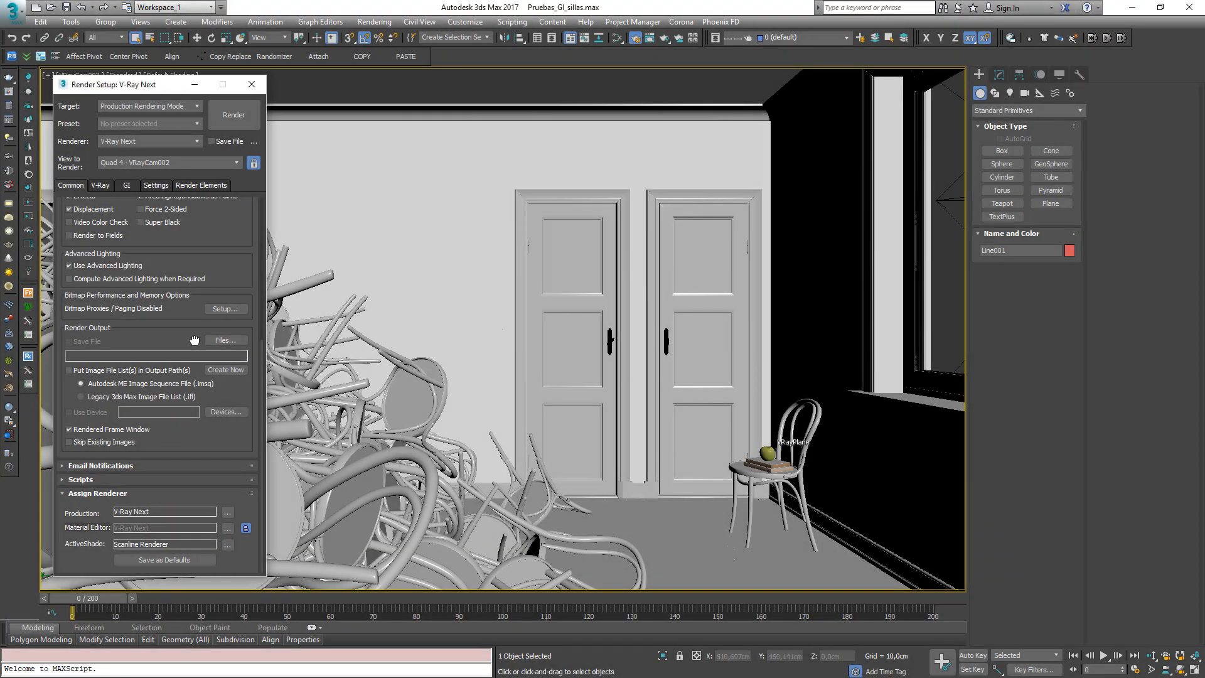
pyautogui.click(227, 512)
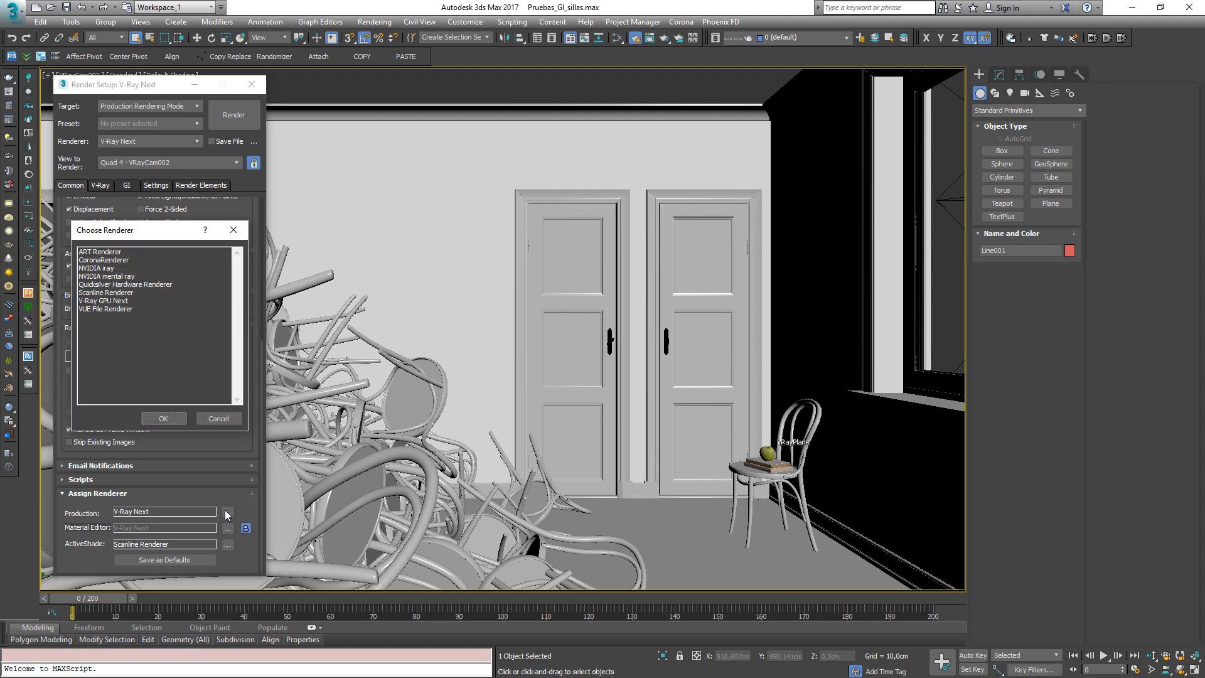
pyautogui.click(116, 302)
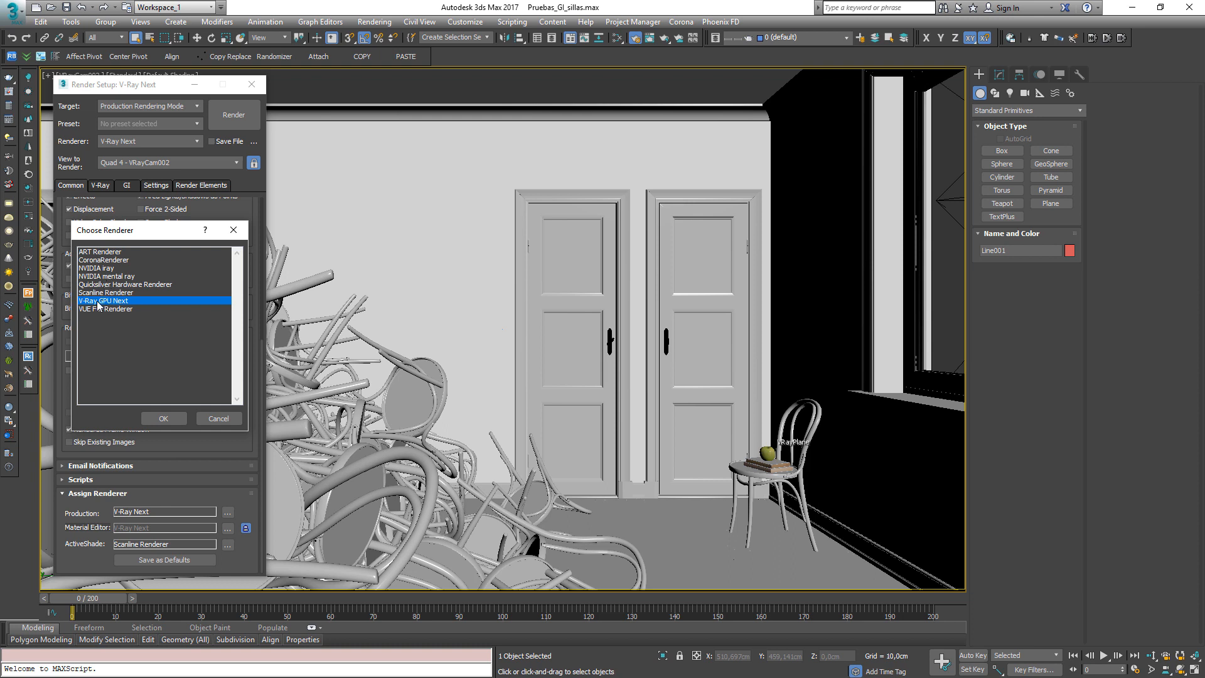
pyautogui.doubleClick(94, 302)
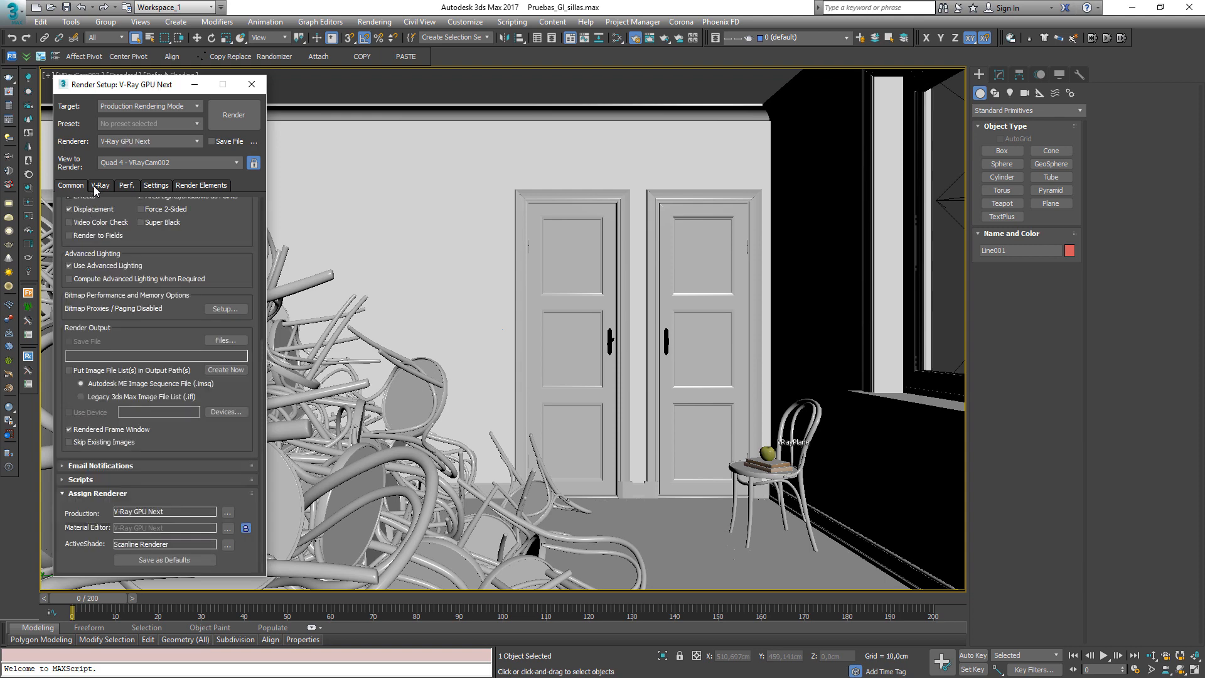
pyautogui.moveTo(202, 255); pyautogui.dragTo(191, 523)
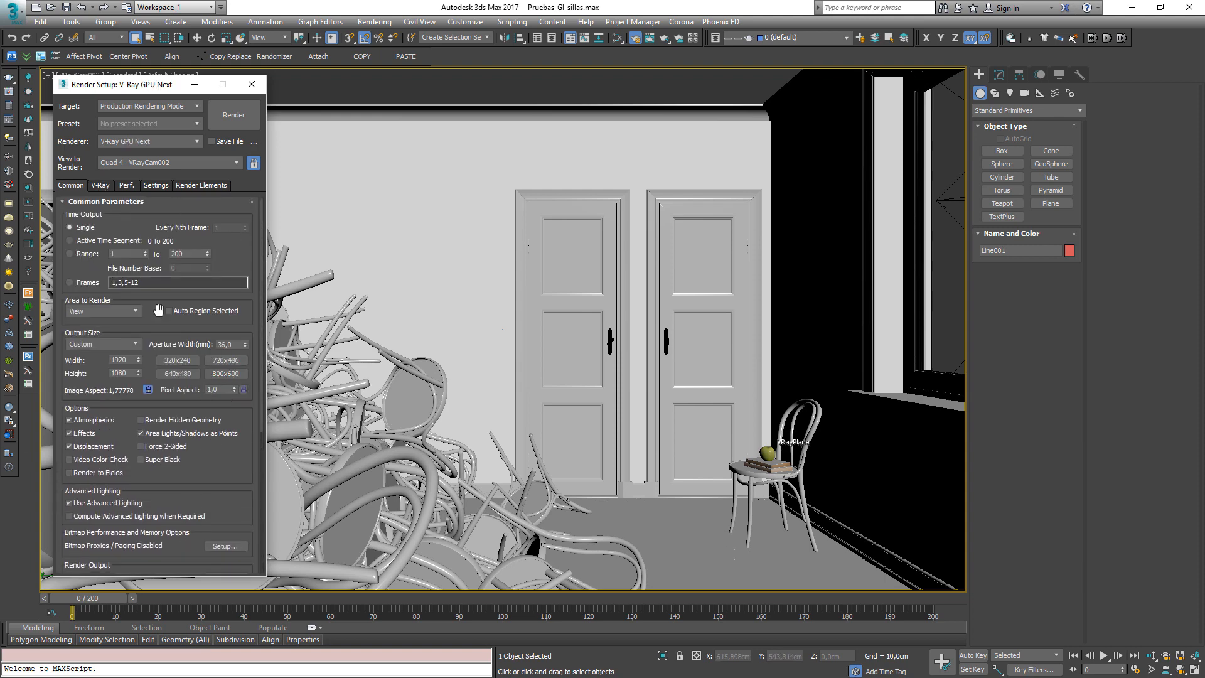
pyautogui.click(101, 186)
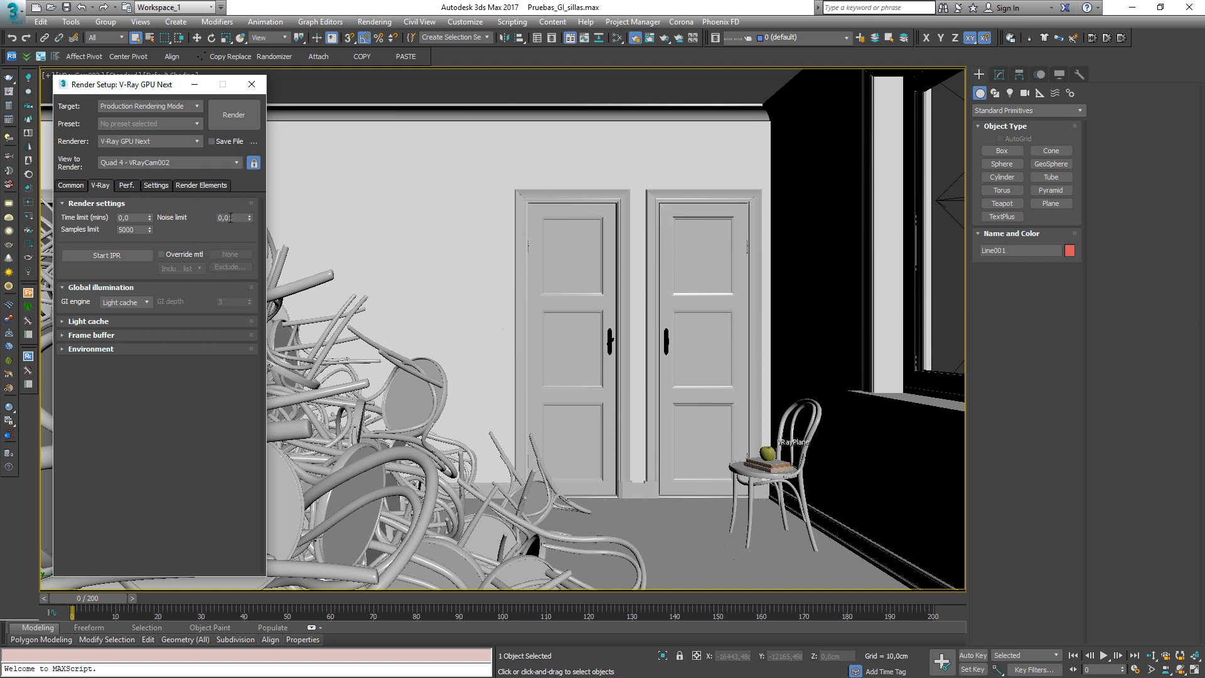
# Switch the production renderer back to V-Ray Next
pyautogui.click(71, 186)
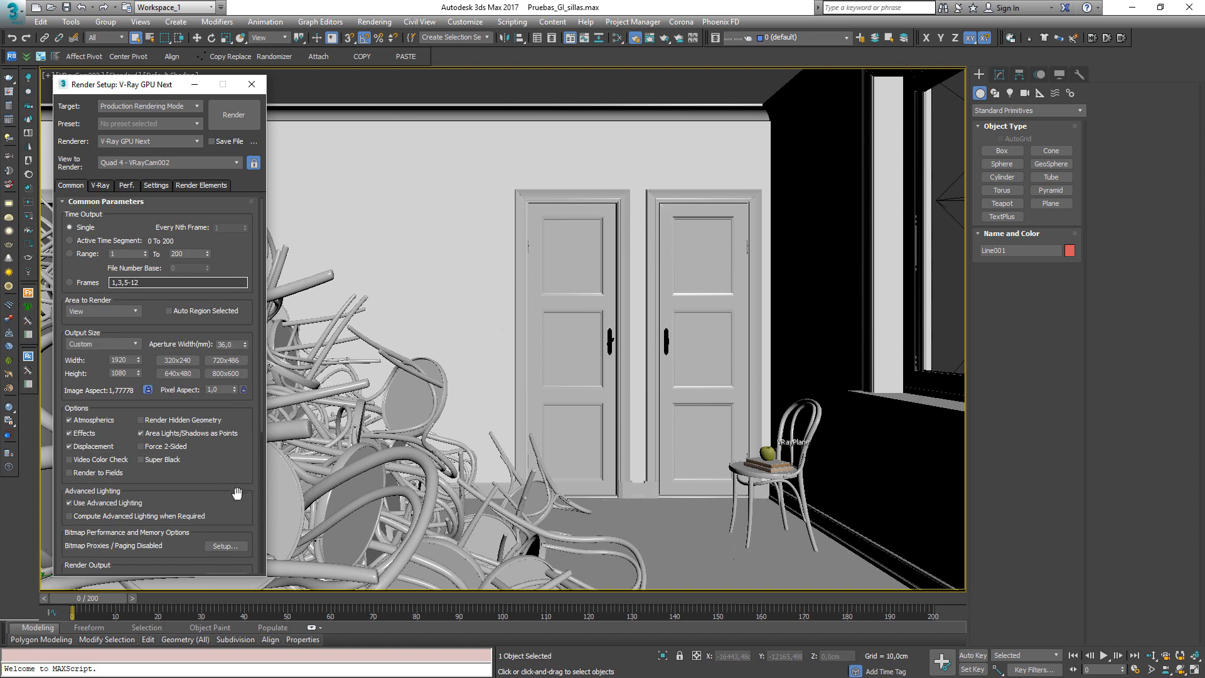
pyautogui.scroll(-10, 236, 493)
pyautogui.click(228, 512)
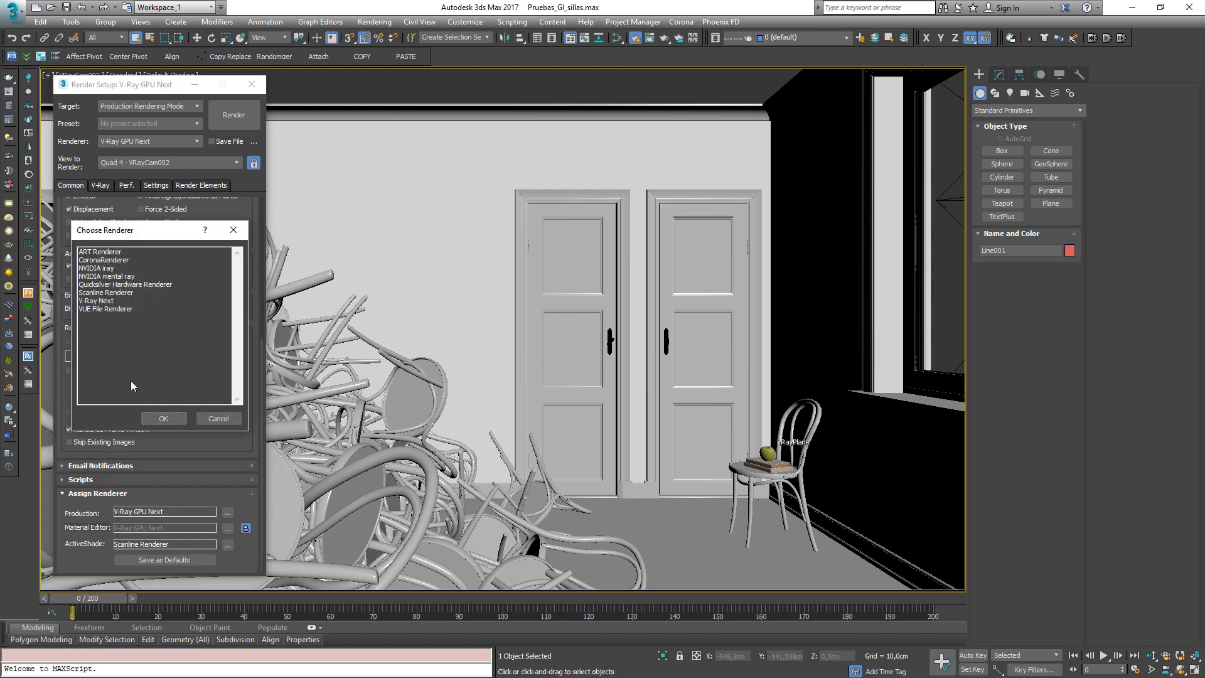
pyautogui.doubleClick(100, 303)
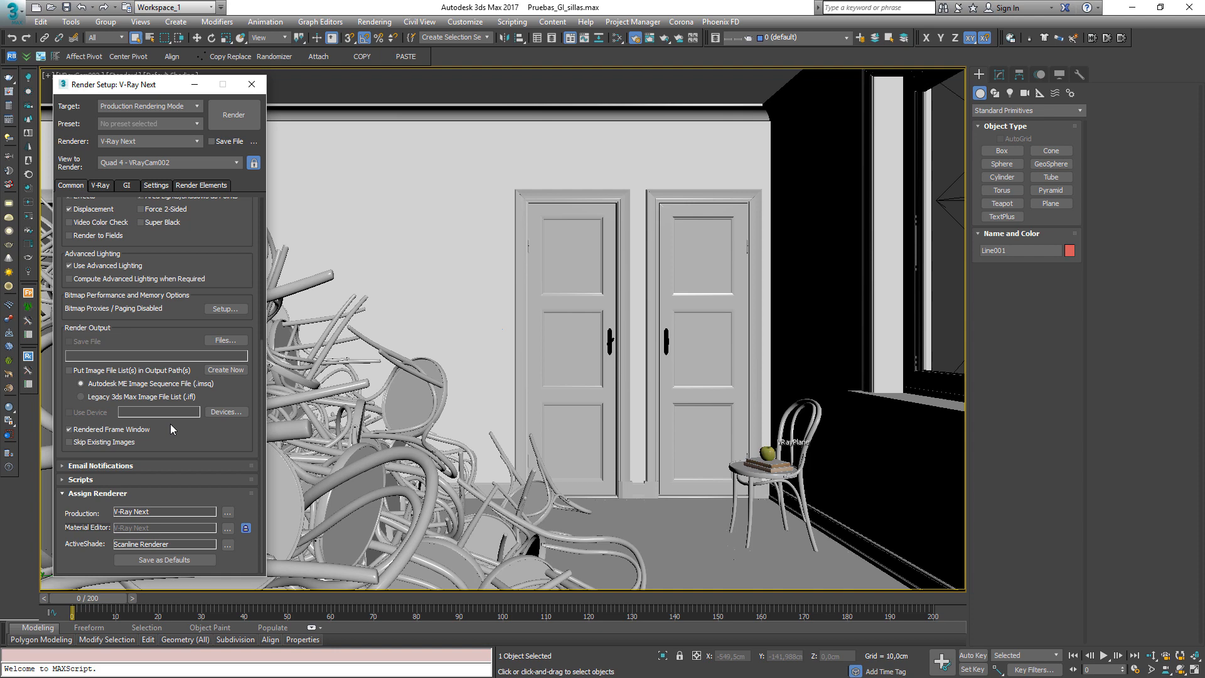
# Set the V-Ray image sampler type to Bucket and close the Render Setup dialog
pyautogui.scroll(10, 195, 219)
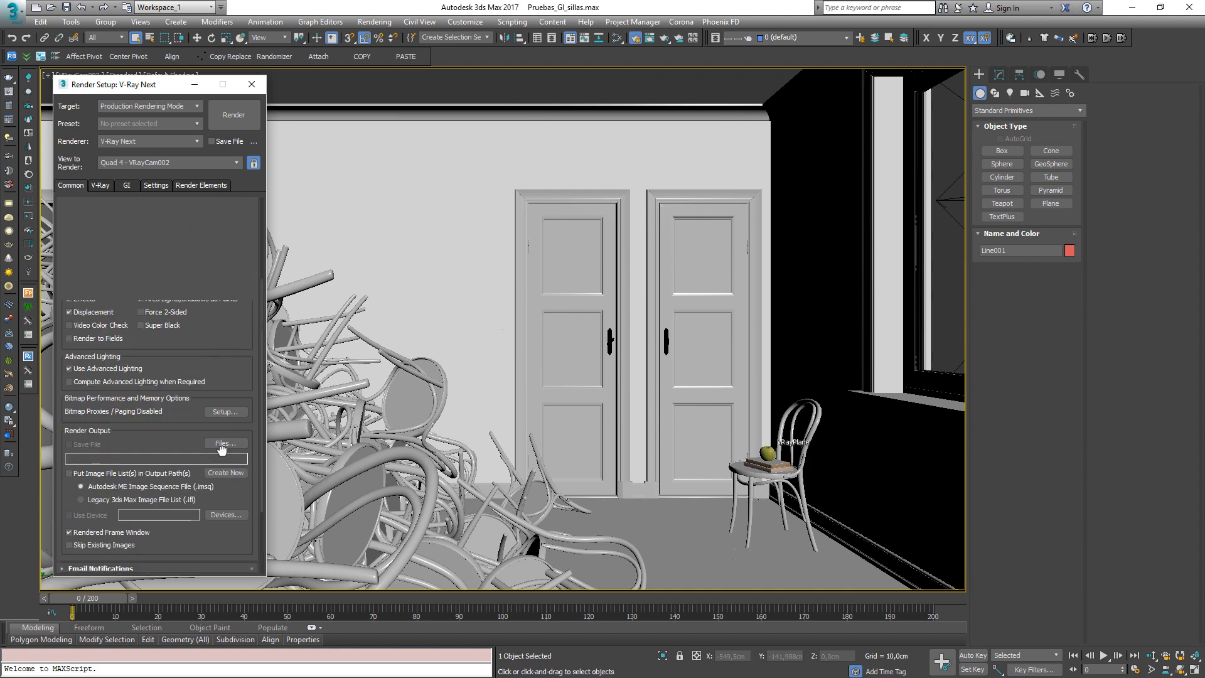
pyautogui.click(101, 185)
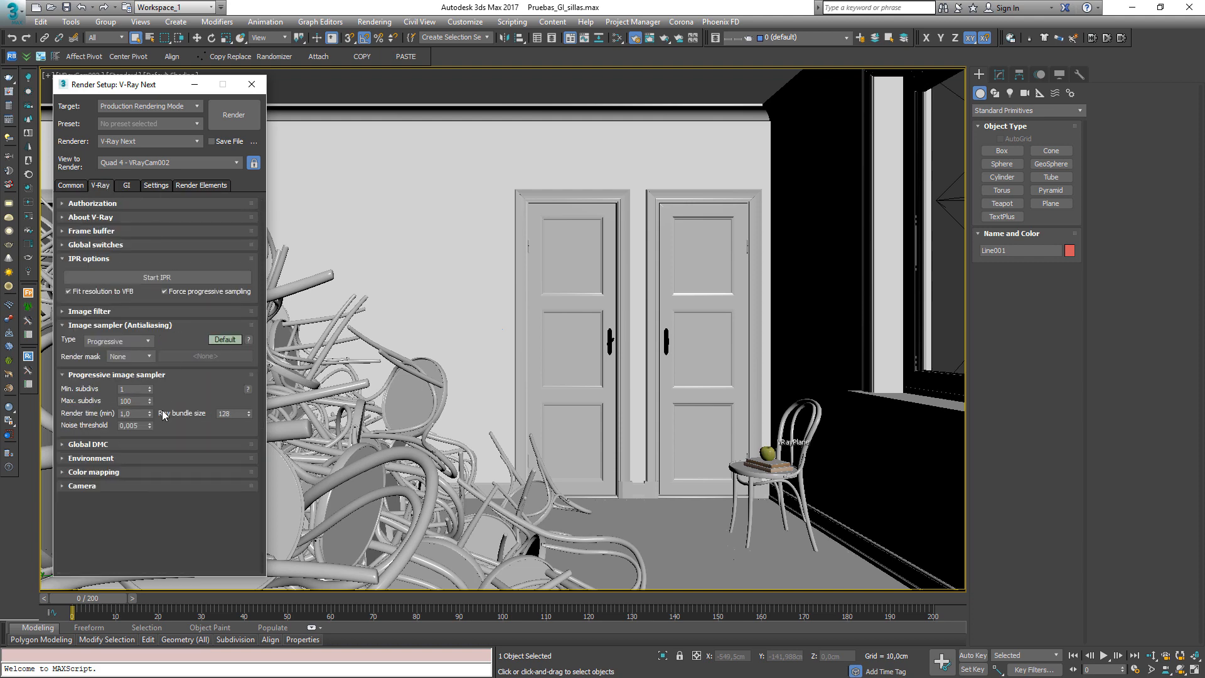
pyautogui.click(117, 341)
pyautogui.click(109, 350)
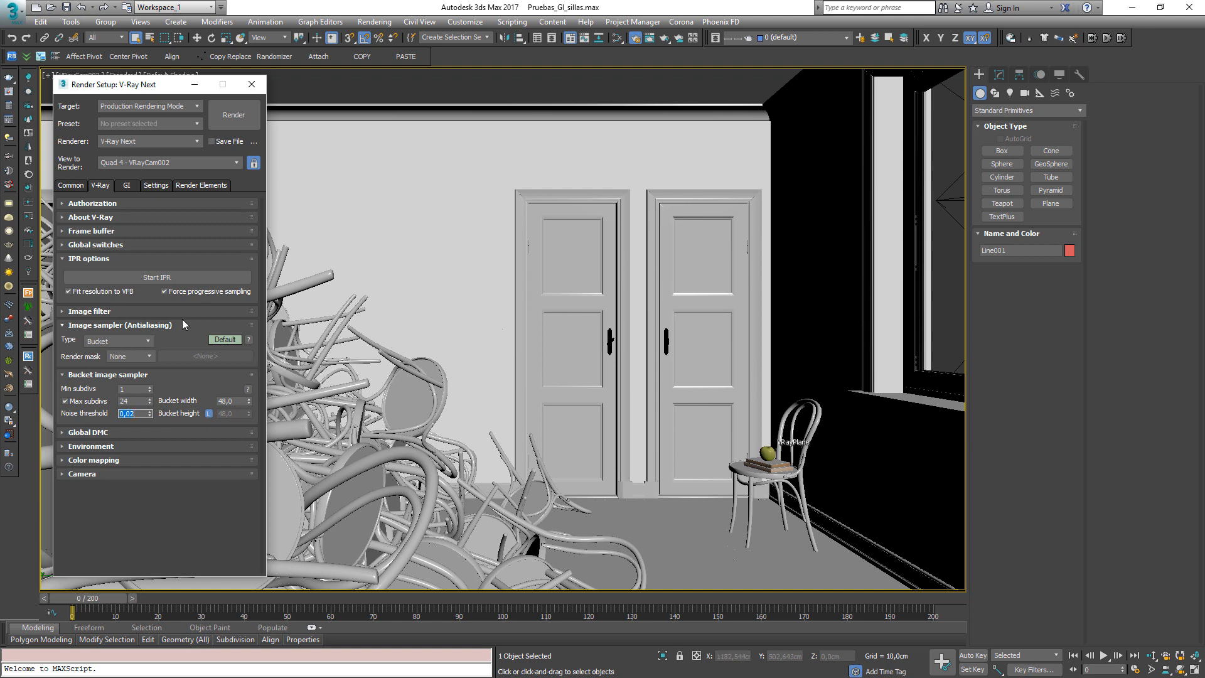
pyautogui.click(251, 83)
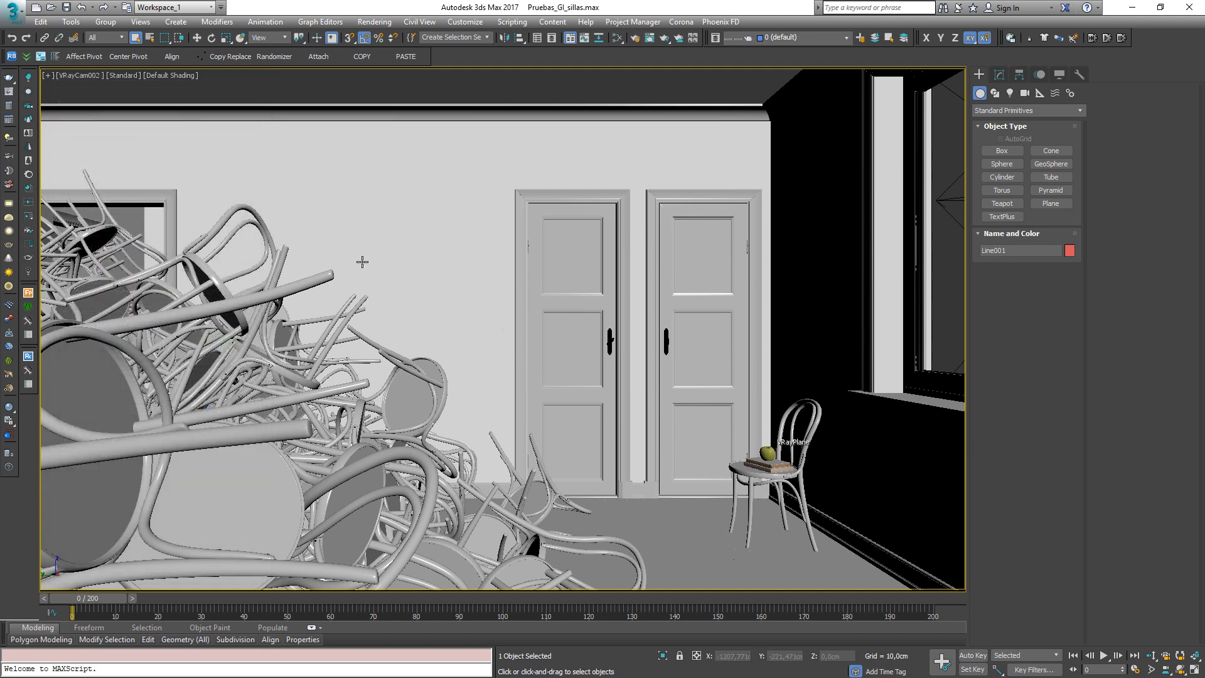
# Orbit the viewport to the dome light outside the room, select it and inspect its parameters
pyautogui.press('t')
pyautogui.scroll(-8, 402, 314)
pyautogui.keyDown('alt'); pyautogui.moveTo(455, 433); pyautogui.dragTo(540, 387, button='middle'); pyautogui.keyUp('alt')
pyautogui.scroll(8, 540, 387)
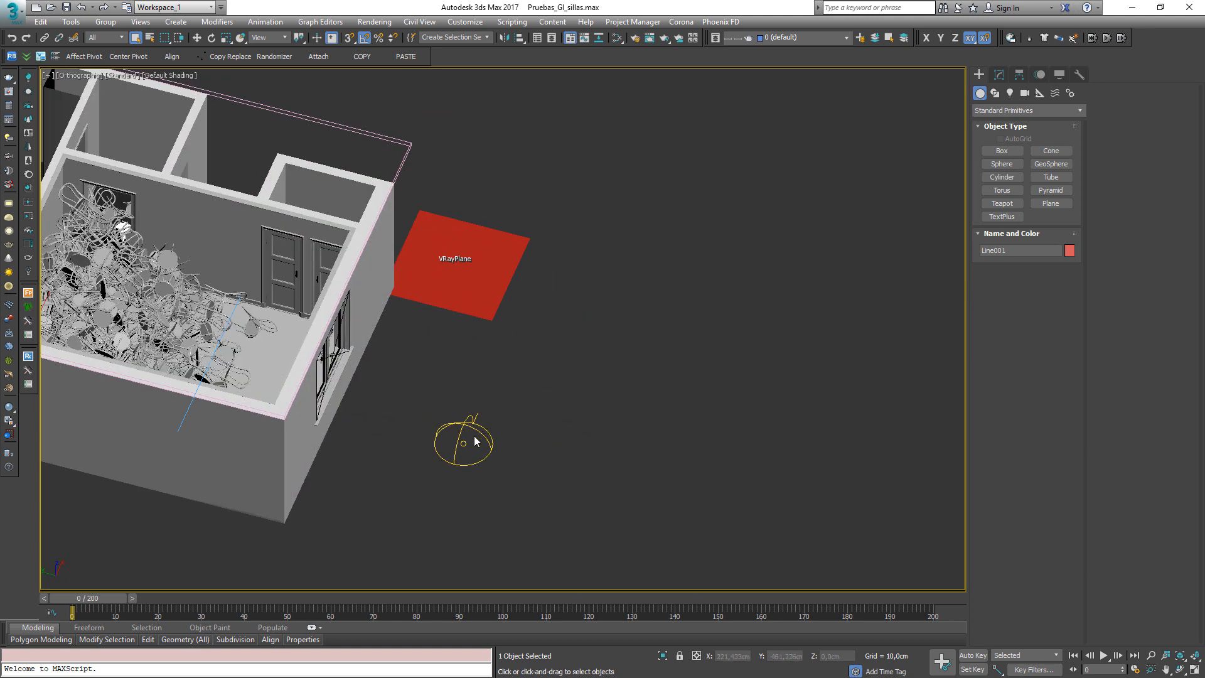
pyautogui.click(475, 441)
pyautogui.keyDown('alt'); pyautogui.moveTo(465, 479); pyautogui.dragTo(472, 474, button='middle'); pyautogui.keyUp('alt')
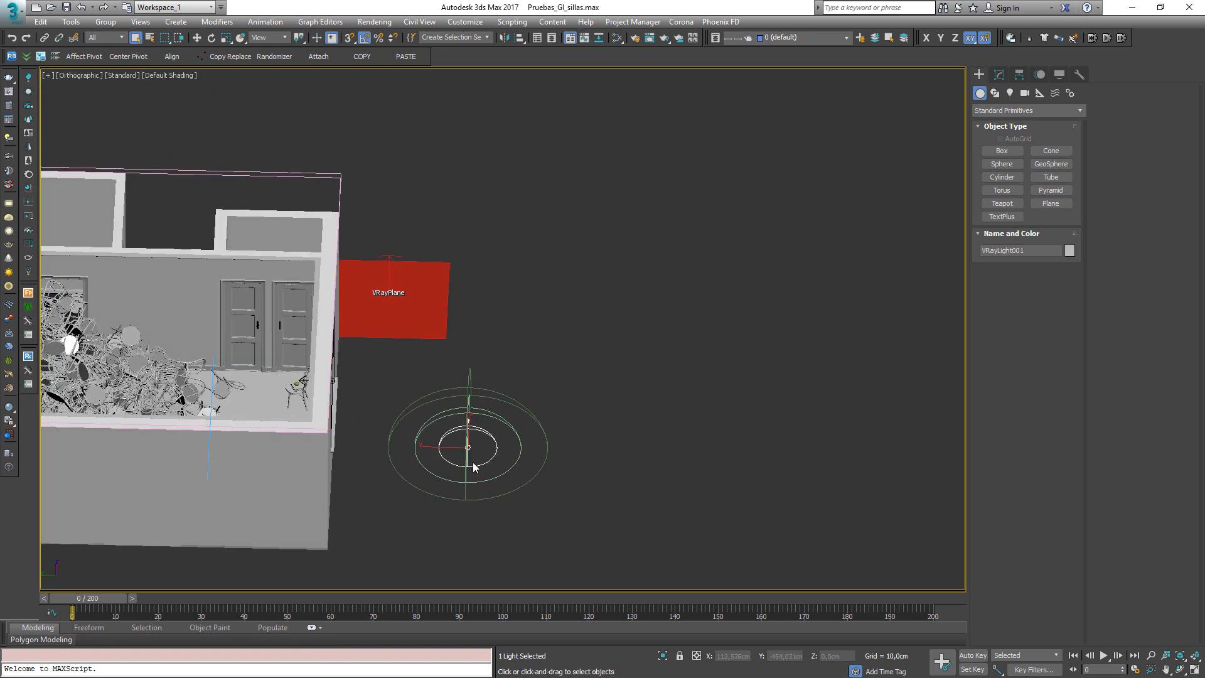
pyautogui.keyDown('alt'); pyautogui.moveTo(473, 462); pyautogui.dragTo(503, 443, button='middle'); pyautogui.keyUp('alt')
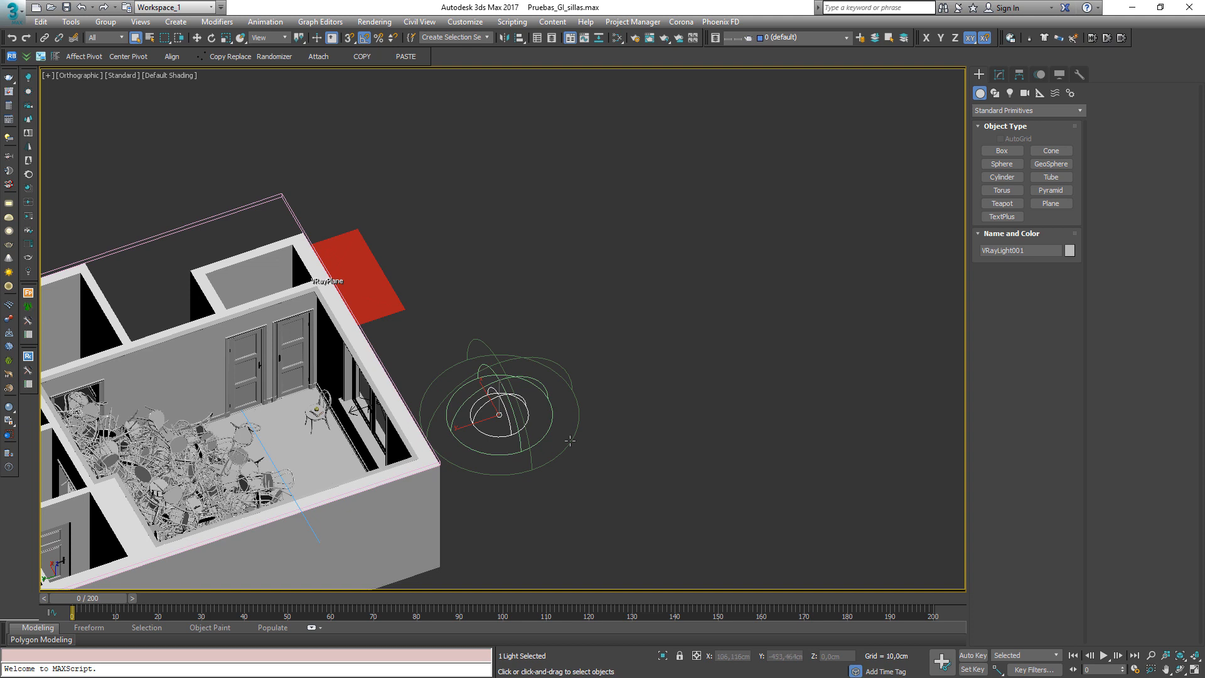
pyautogui.click(999, 74)
pyautogui.click(596, 470)
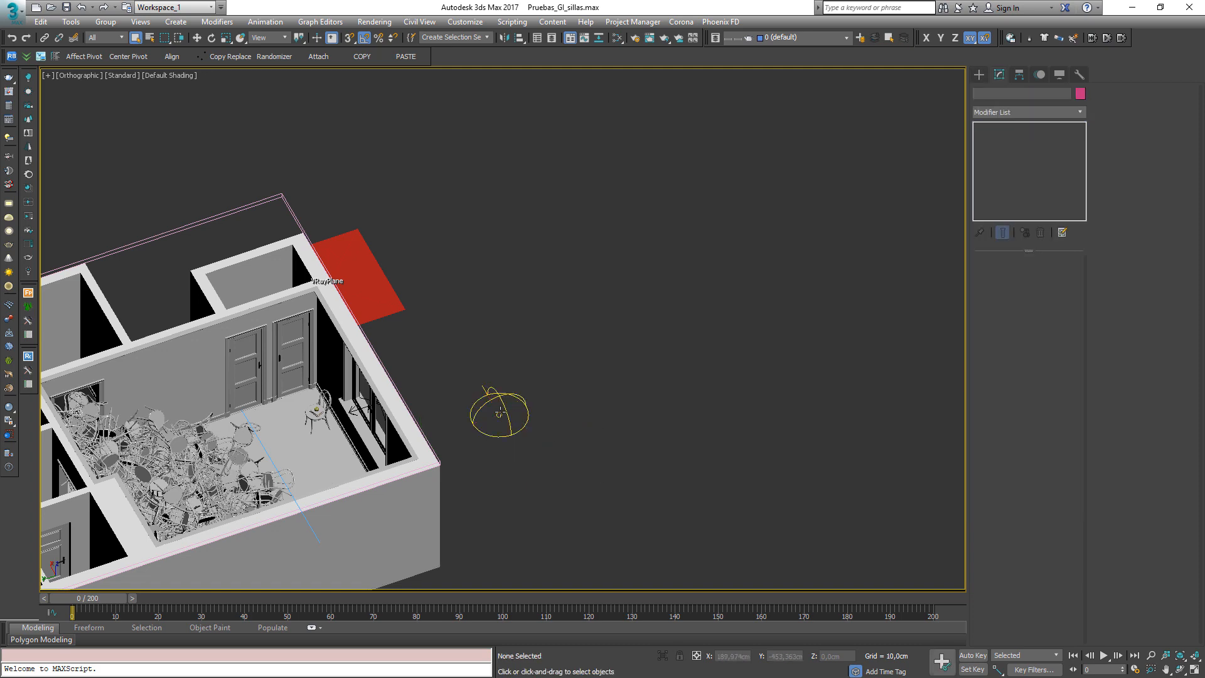
pyautogui.click(499, 412)
pyautogui.keyDown('alt'); pyautogui.moveTo(503, 457); pyautogui.dragTo(560, 418, button='middle'); pyautogui.keyUp('alt')
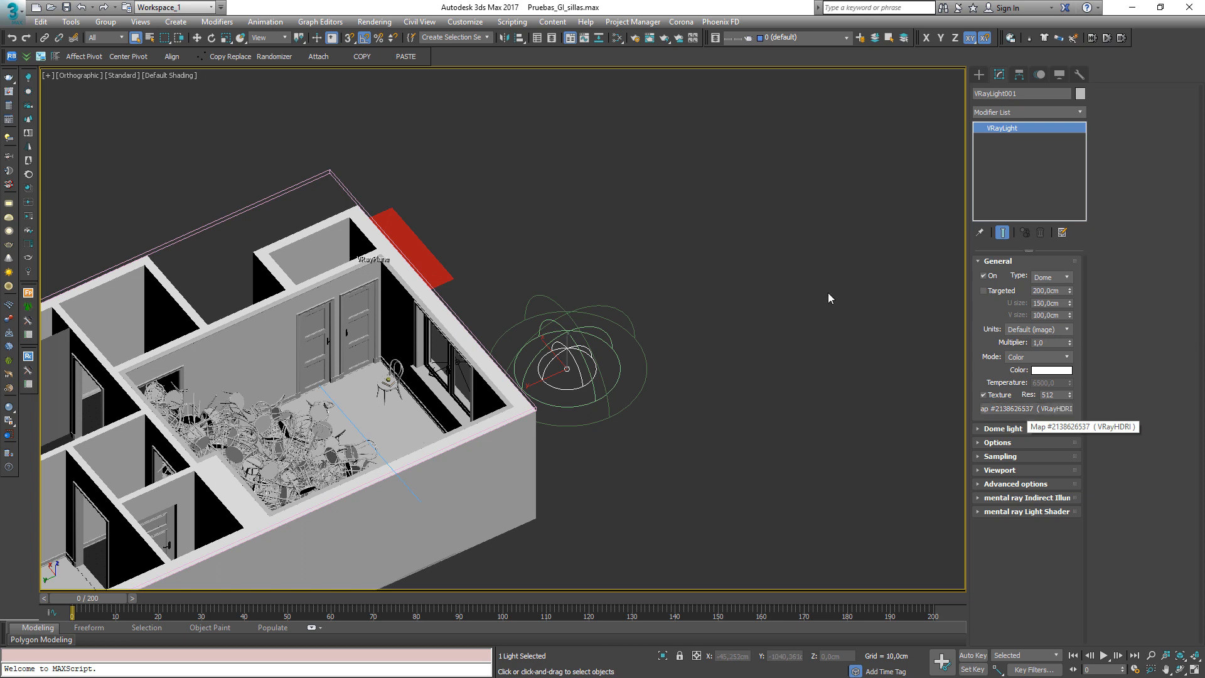
# Open the Environment and Effects dialog to compare its environment map with the dome light's texture
pyautogui.click(661, 238)
pyautogui.press('8')
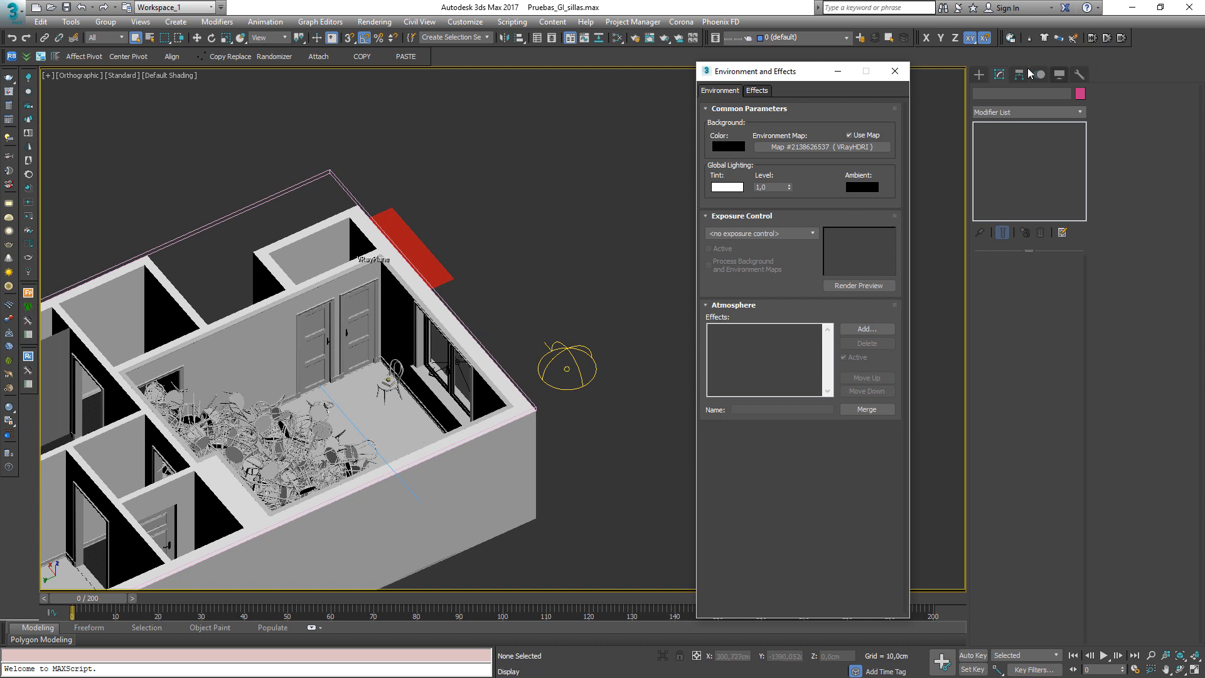
pyautogui.click(894, 71)
pyautogui.click(569, 367)
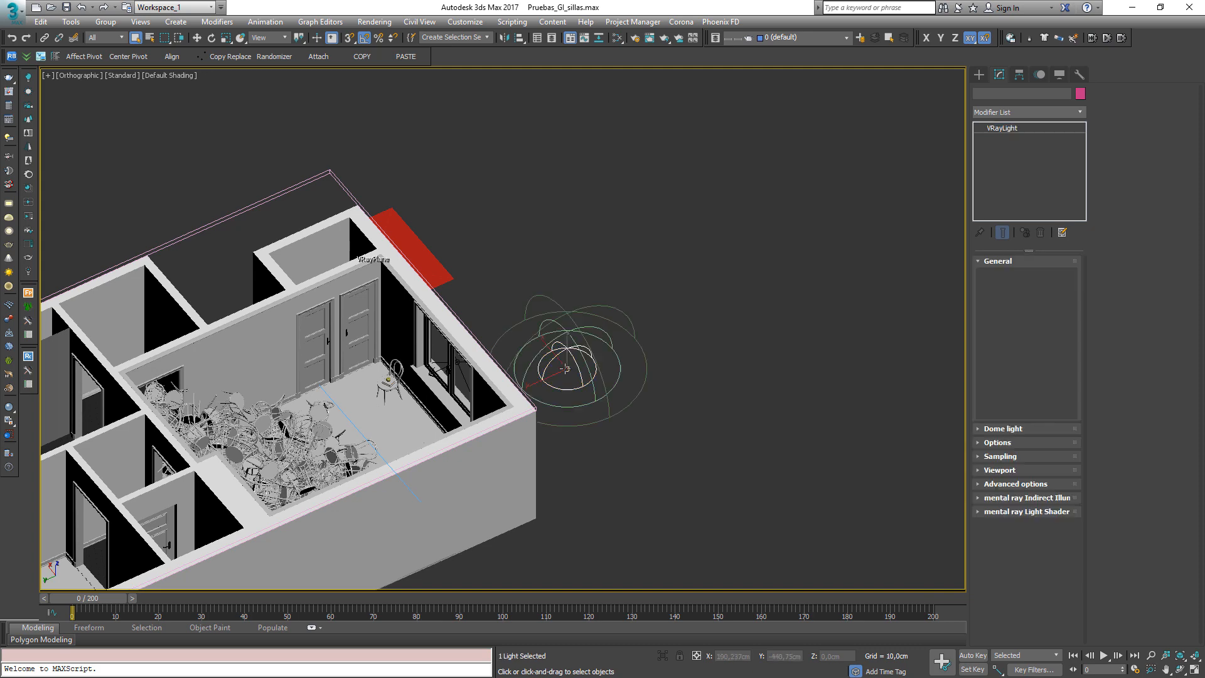
pyautogui.press('8')
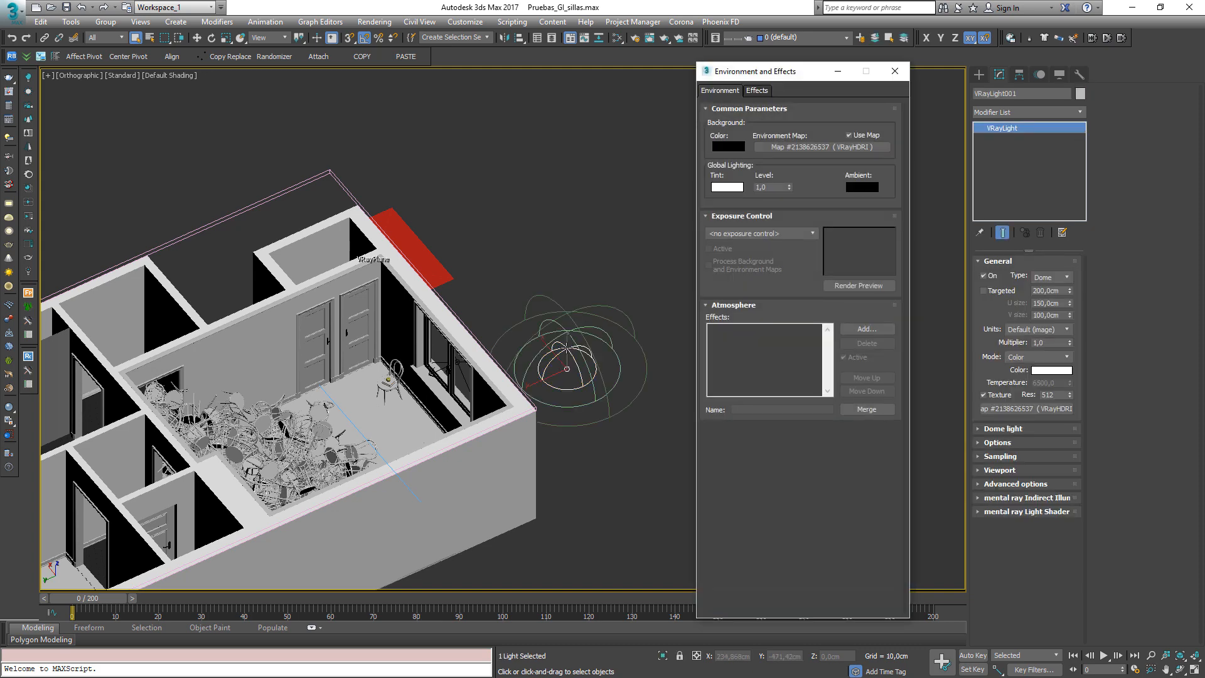
# Orbit and zoom to the room's window and select the plane light placed in it
pyautogui.keyDown('alt'); pyautogui.moveTo(565, 369); pyautogui.dragTo(488, 432, button='middle'); pyautogui.keyUp('alt')
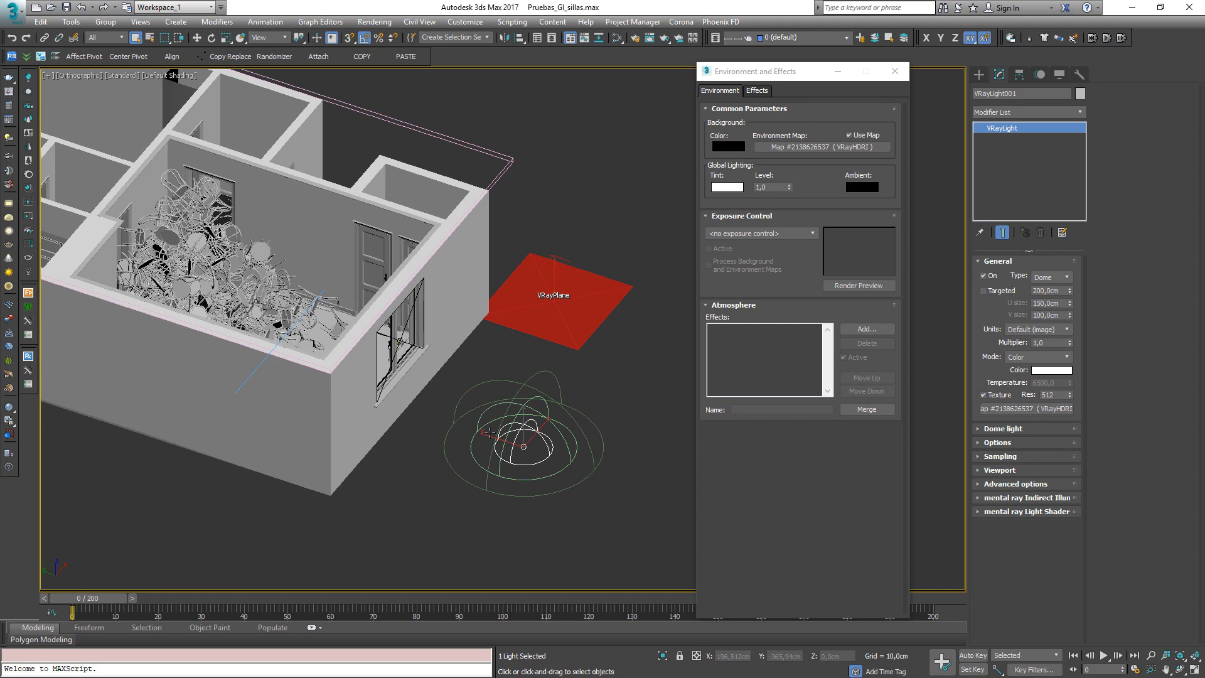
pyautogui.keyDown('alt'); pyautogui.moveTo(388, 410); pyautogui.dragTo(431, 290, button='middle'); pyautogui.keyUp('alt')
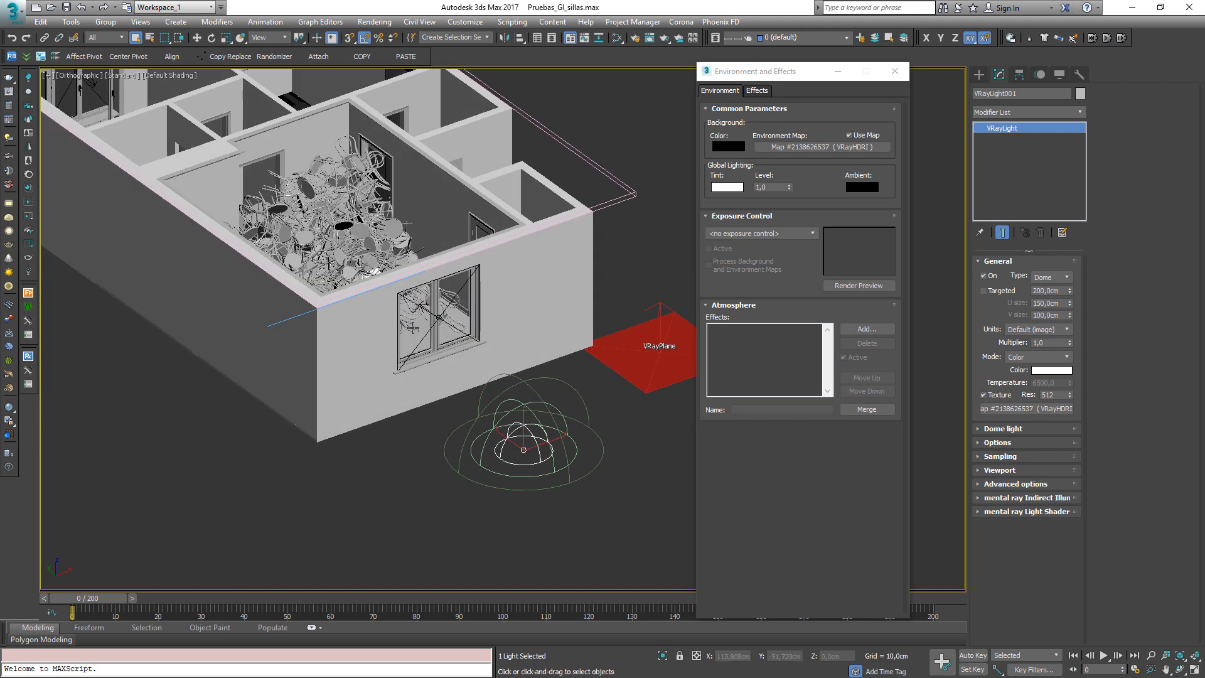
pyautogui.scroll(5, 439, 326)
pyautogui.press('F3')
pyautogui.click(526, 276)
pyautogui.press('F3')
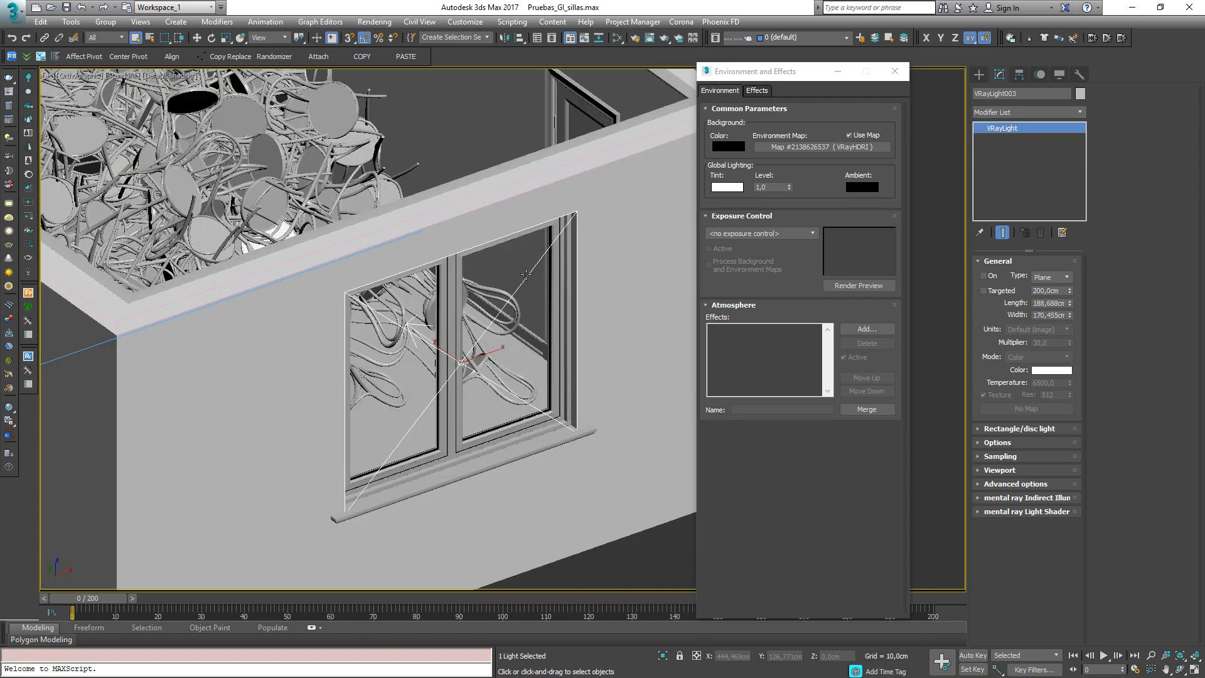
# Turn on the window plane light
pyautogui.click(989, 275)
pyautogui.scroll(-4, 226, 342)
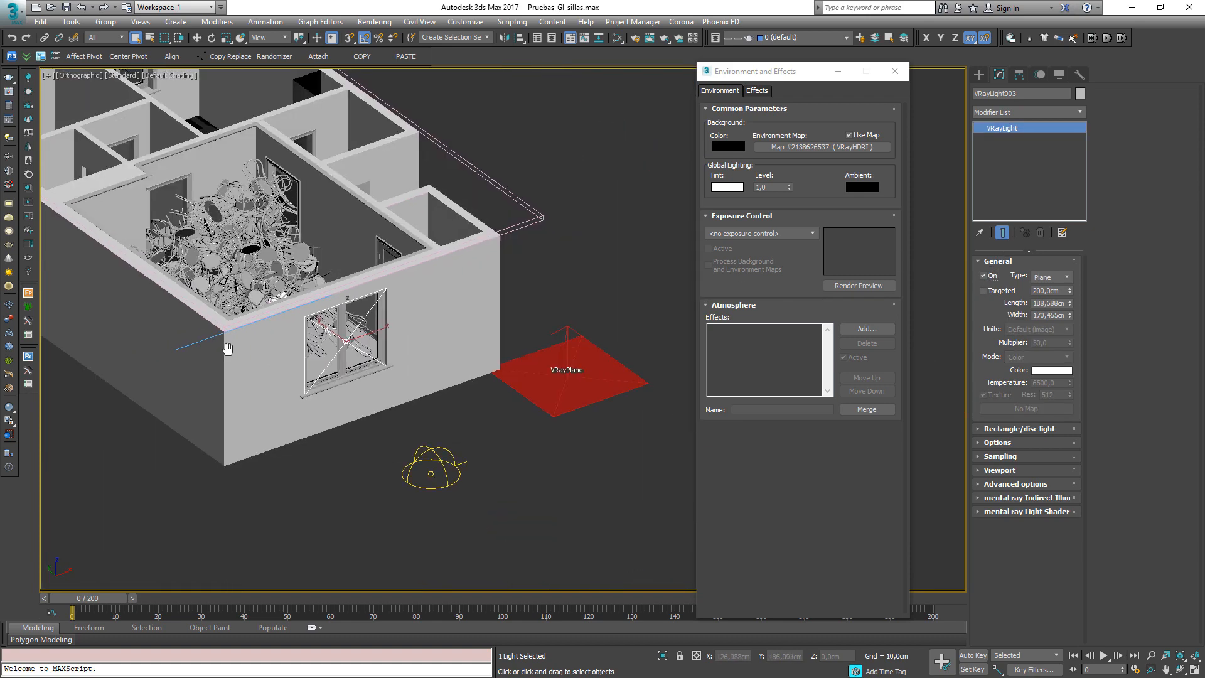
# Select the dome light outside the room and switch it off
pyautogui.keyDown('alt'); pyautogui.moveTo(229, 347); pyautogui.dragTo(413, 303, button='middle'); pyautogui.keyUp('alt')
pyautogui.scroll(1, 413, 303)
pyautogui.scroll(2, 148, 360)
pyautogui.scroll(-4, 335, 365)
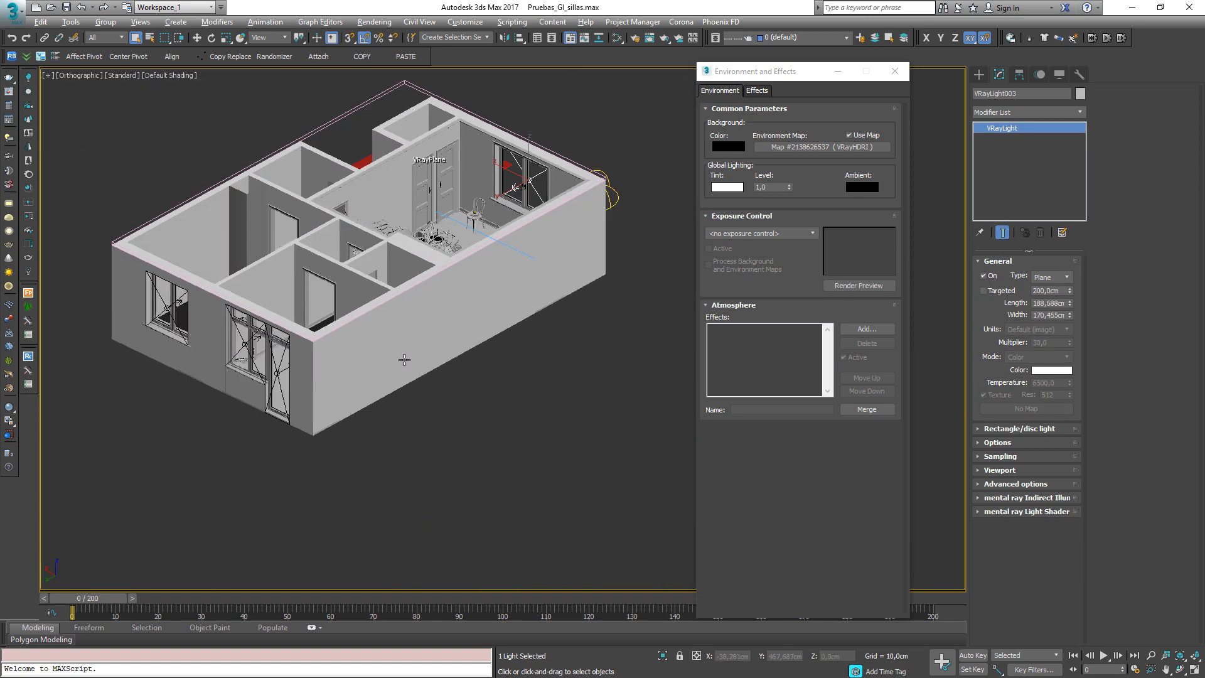
pyautogui.keyDown('alt'); pyautogui.moveTo(404, 358); pyautogui.dragTo(363, 392, button='middle'); pyautogui.keyUp('alt')
pyautogui.moveTo(363, 393); pyautogui.dragTo(263, 494, button='middle')
pyautogui.click(474, 342)
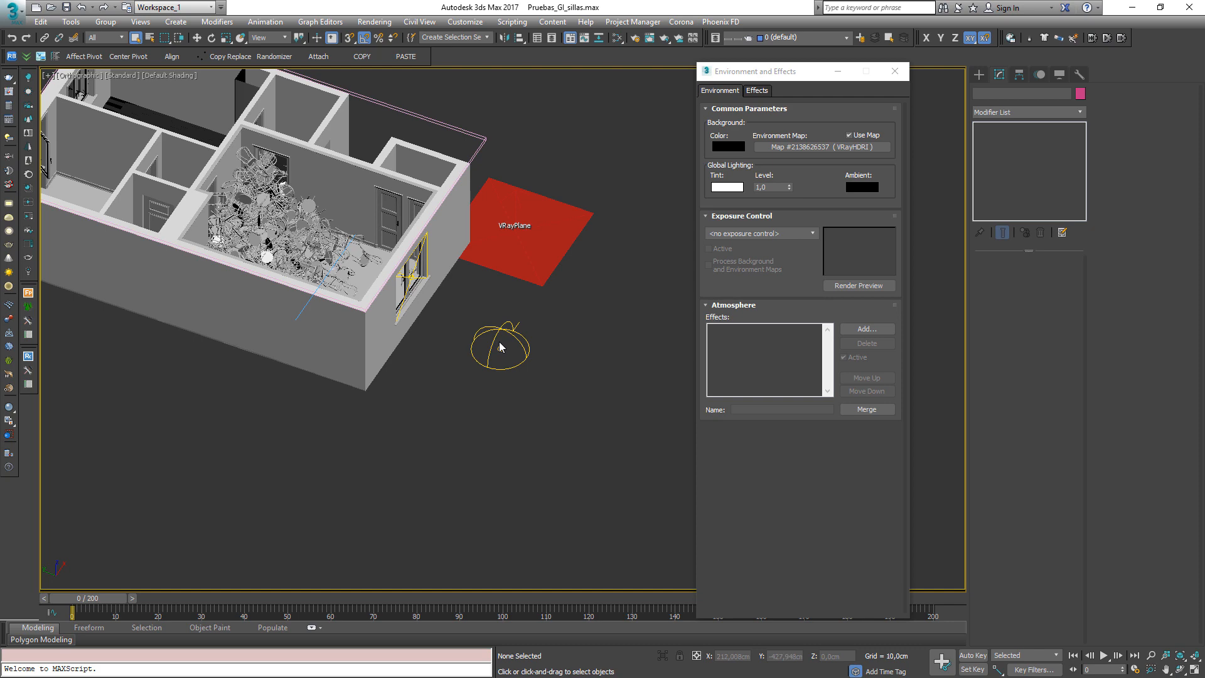
pyautogui.moveTo(353, 340); pyautogui.dragTo(313, 400, button='middle')
pyautogui.scroll(3, 416, 349)
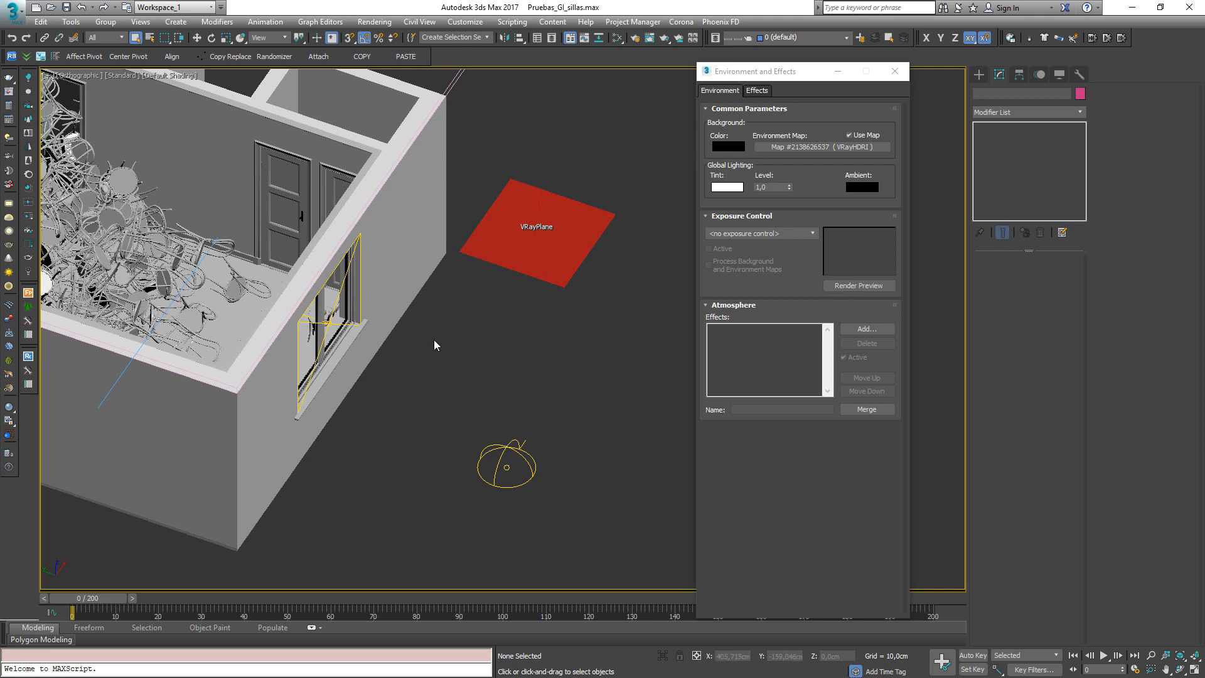
pyautogui.click(504, 467)
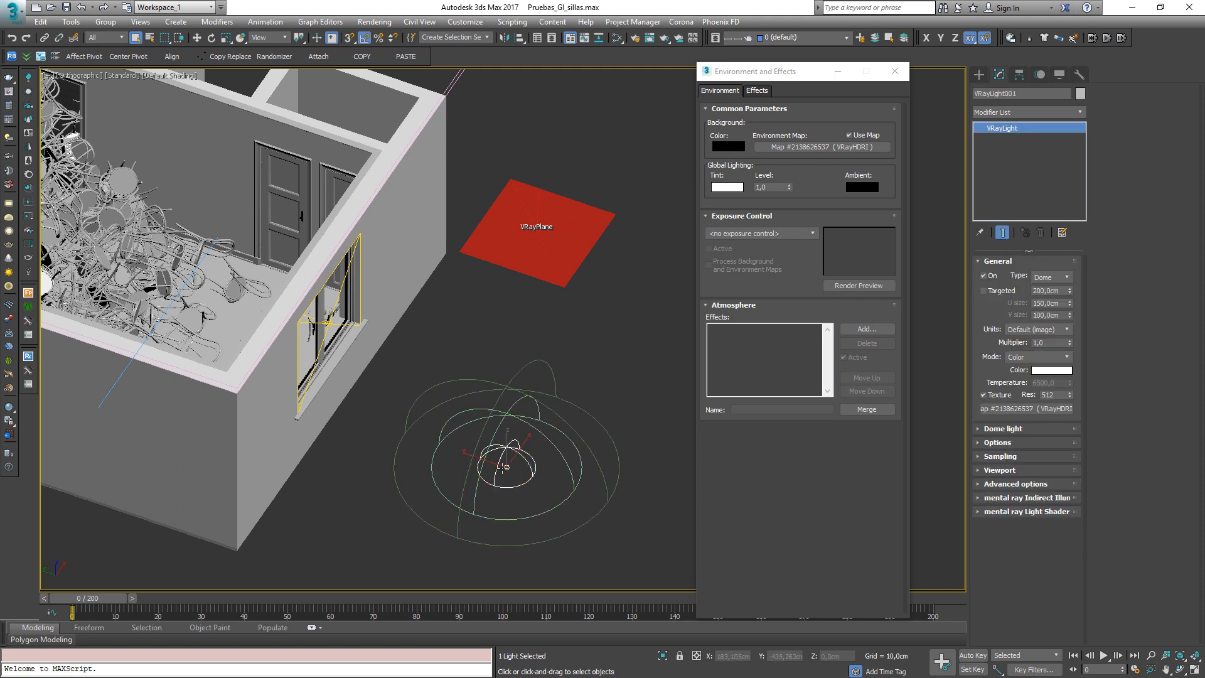
pyautogui.click(984, 276)
pyautogui.click(647, 345)
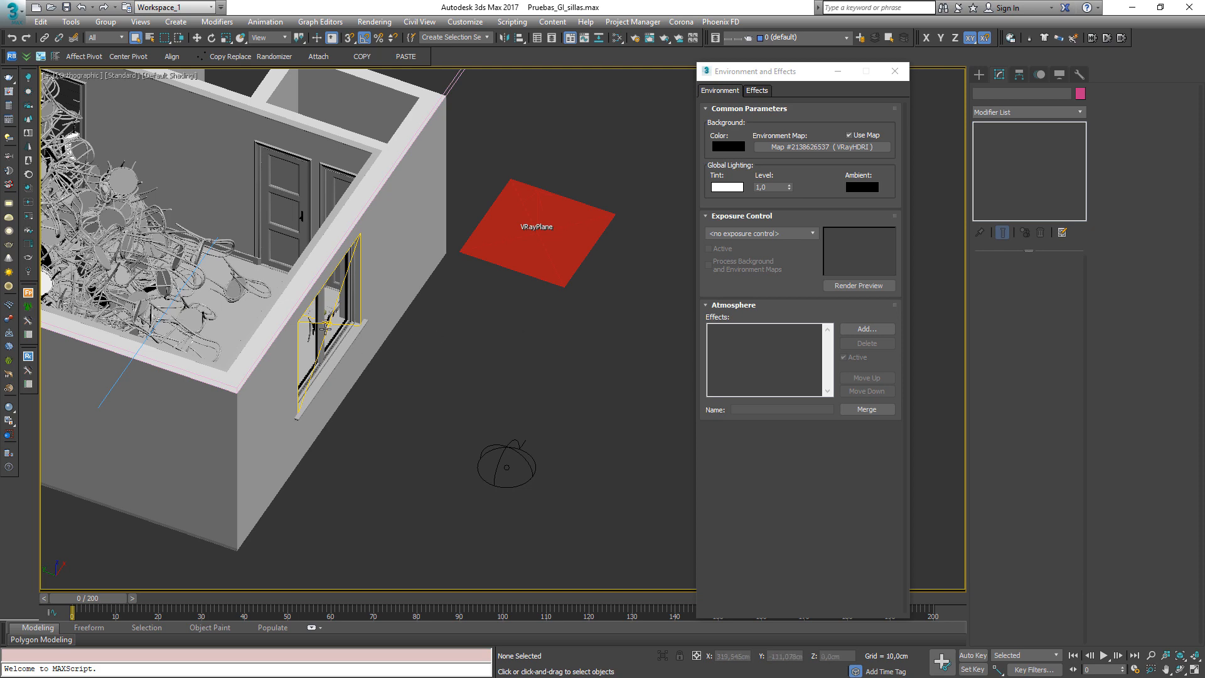
# Inspect the window plane light in wireframe, then reselect the dome light
pyautogui.scroll(2, 334, 342)
pyautogui.press('F3')
pyautogui.scroll(3, 337, 347)
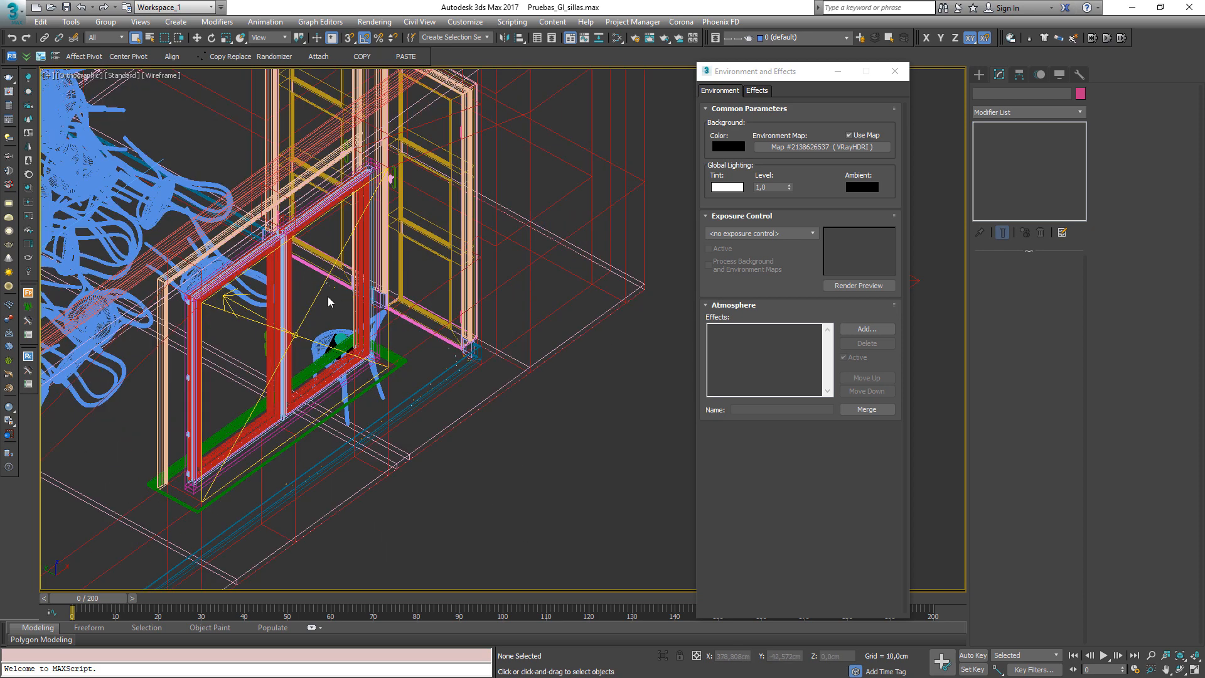
pyautogui.click(314, 306)
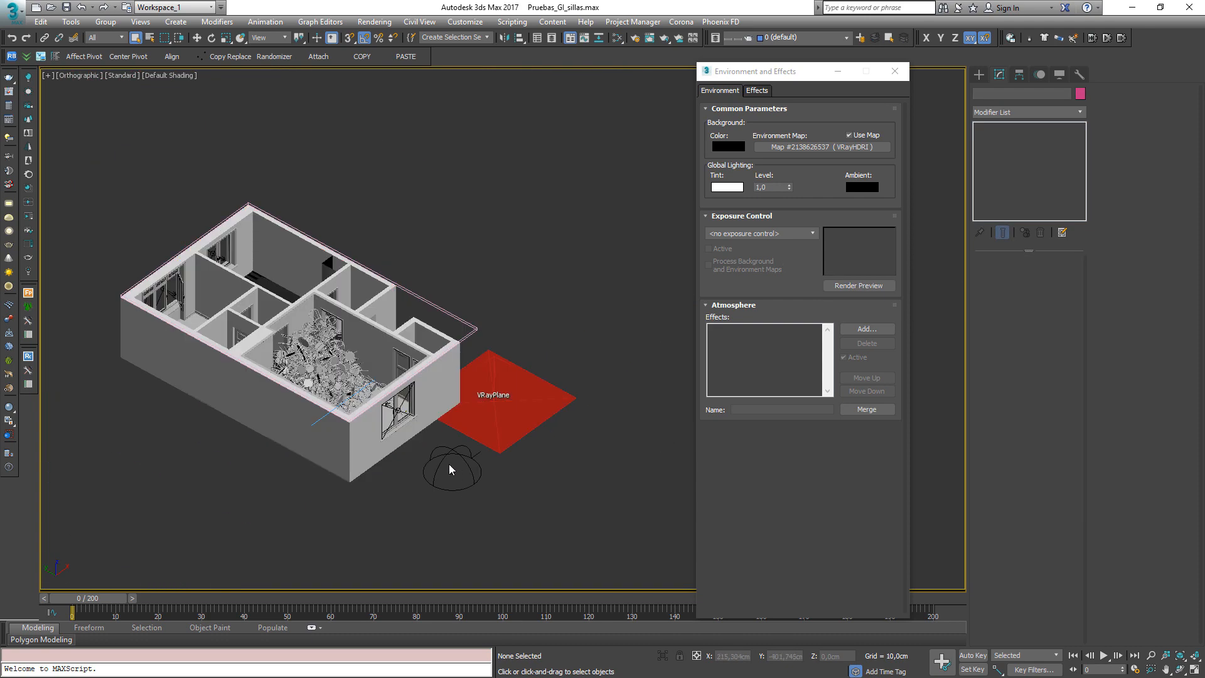
pyautogui.click(449, 468)
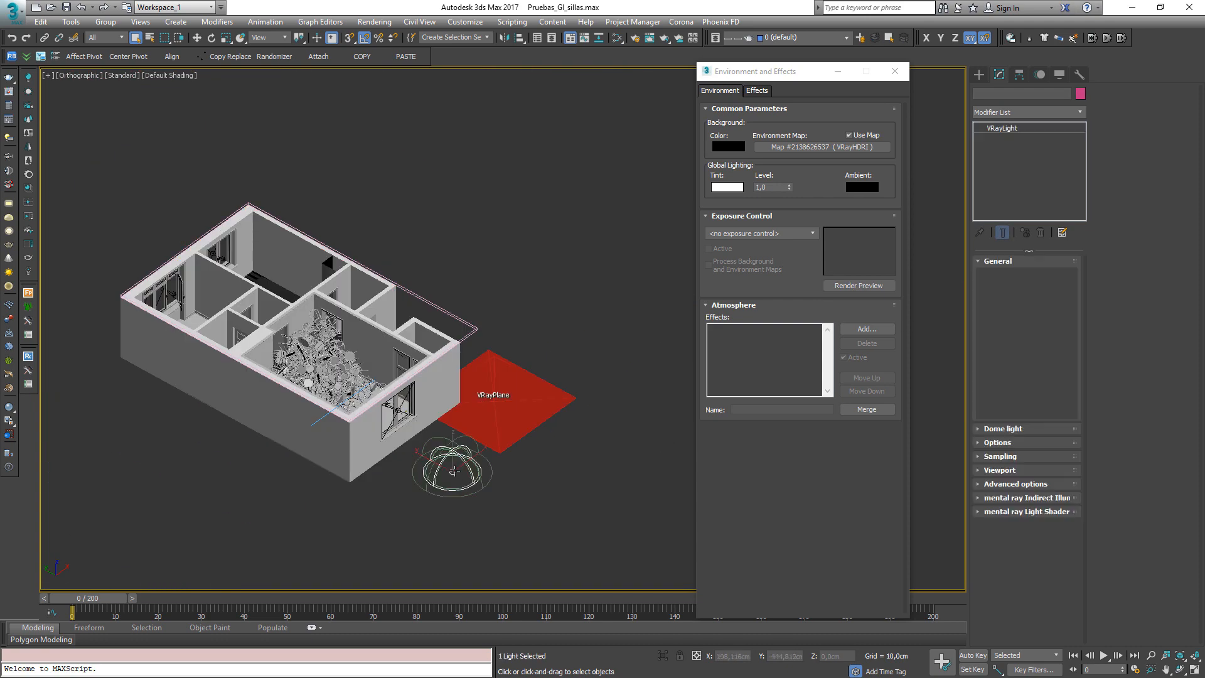
pyautogui.press('F3')
pyautogui.press('F3')
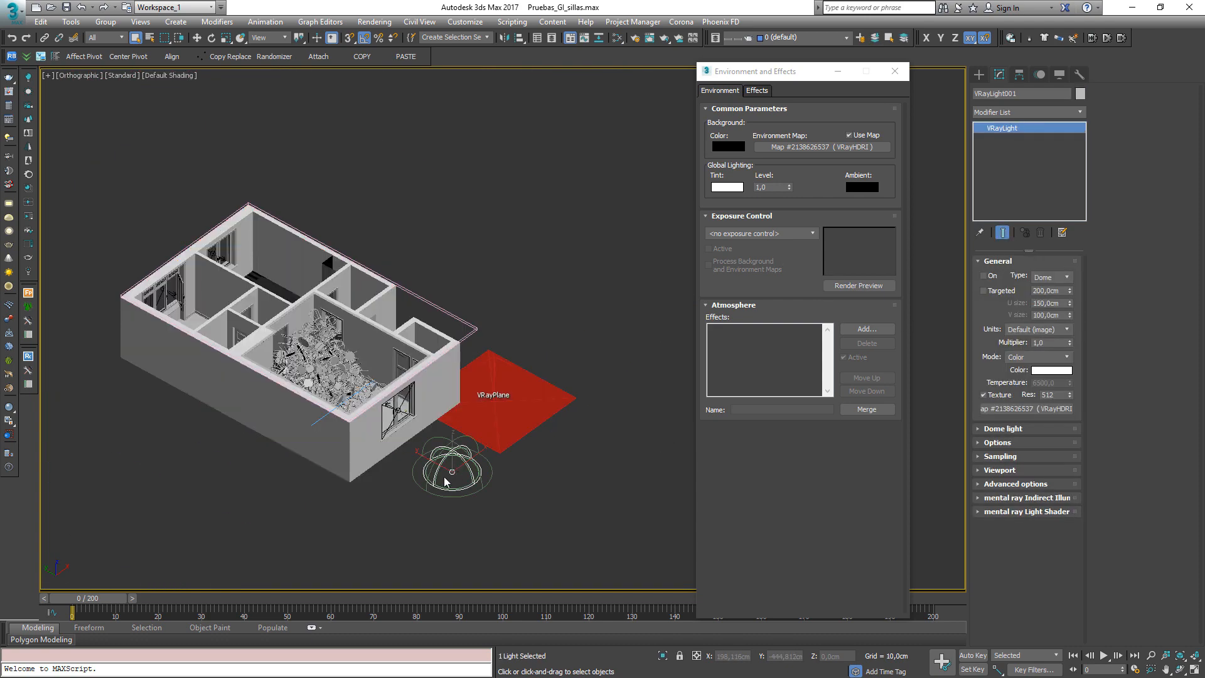
# Clear the environment map and close the Environment and Effects dialog
pyautogui.rightClick(856, 147)
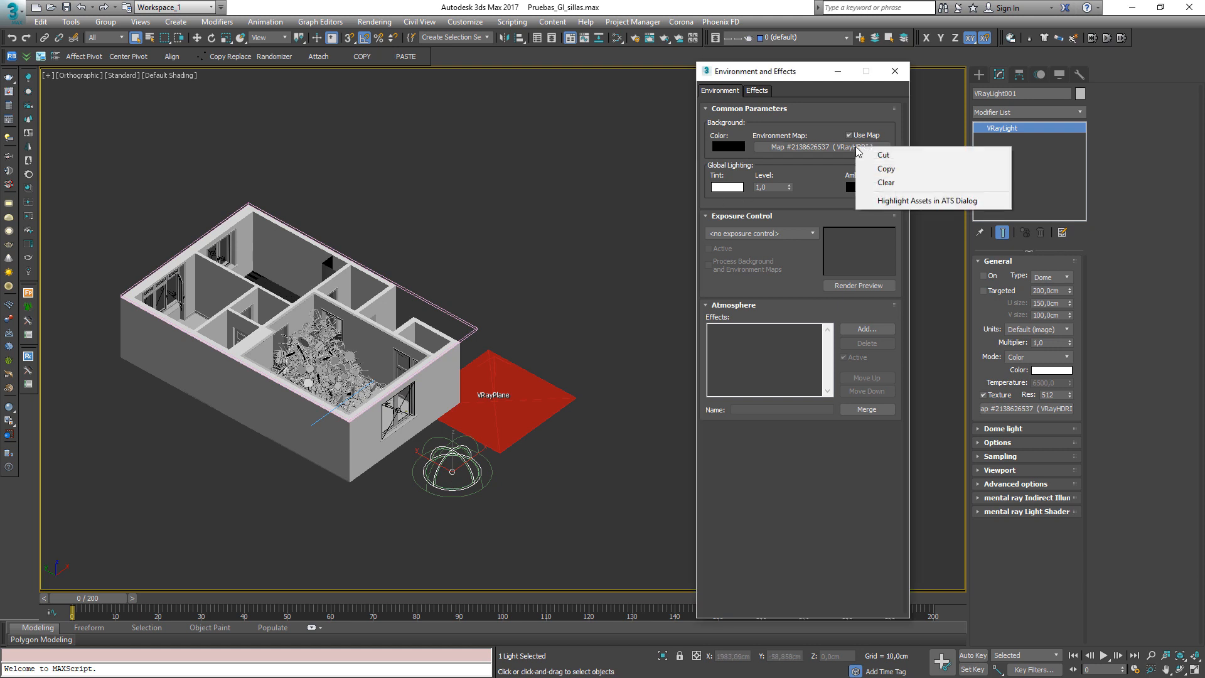
pyautogui.click(873, 181)
pyautogui.click(894, 71)
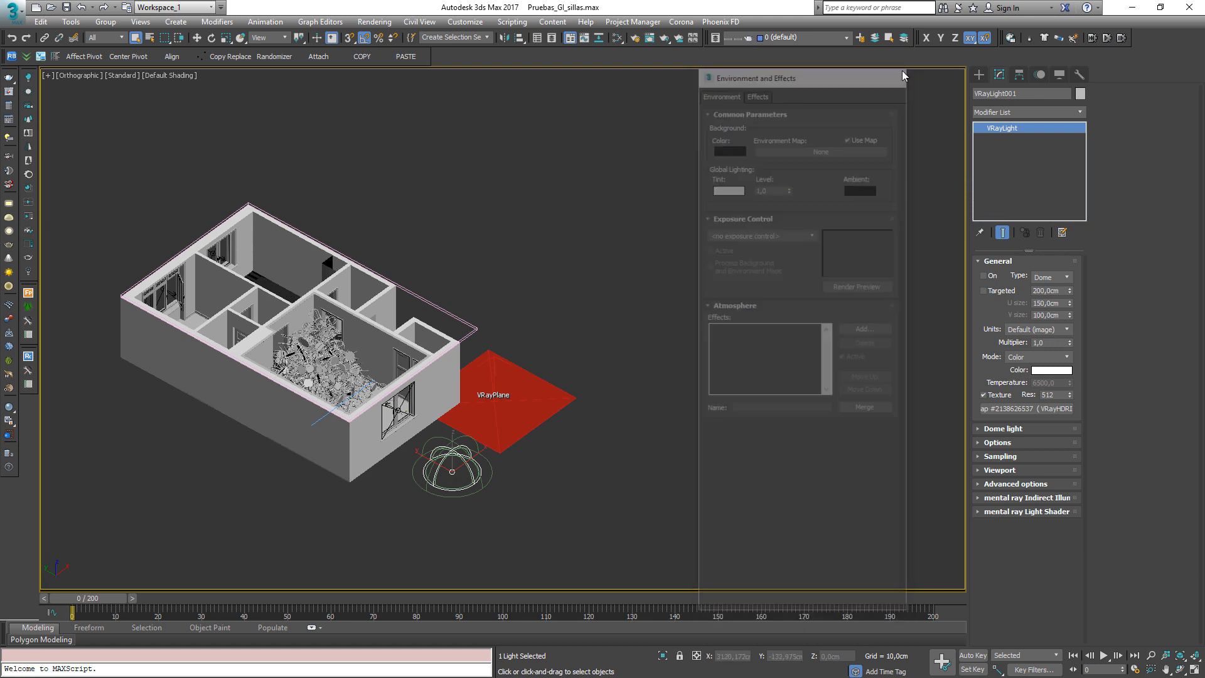
# Turn the dome light back on and expand its Dome light parameters
pyautogui.click(990, 276)
pyautogui.moveTo(411, 521)
pyautogui.keyDown('alt'); pyautogui.mouseDown(button='middle')
pyautogui.moveTo(495, 512)
pyautogui.moveTo(465, 518)
pyautogui.moveTo(420, 502)
pyautogui.mouseUp(button='middle'); pyautogui.keyUp('alt')
pyautogui.scroll(4, 439, 511)
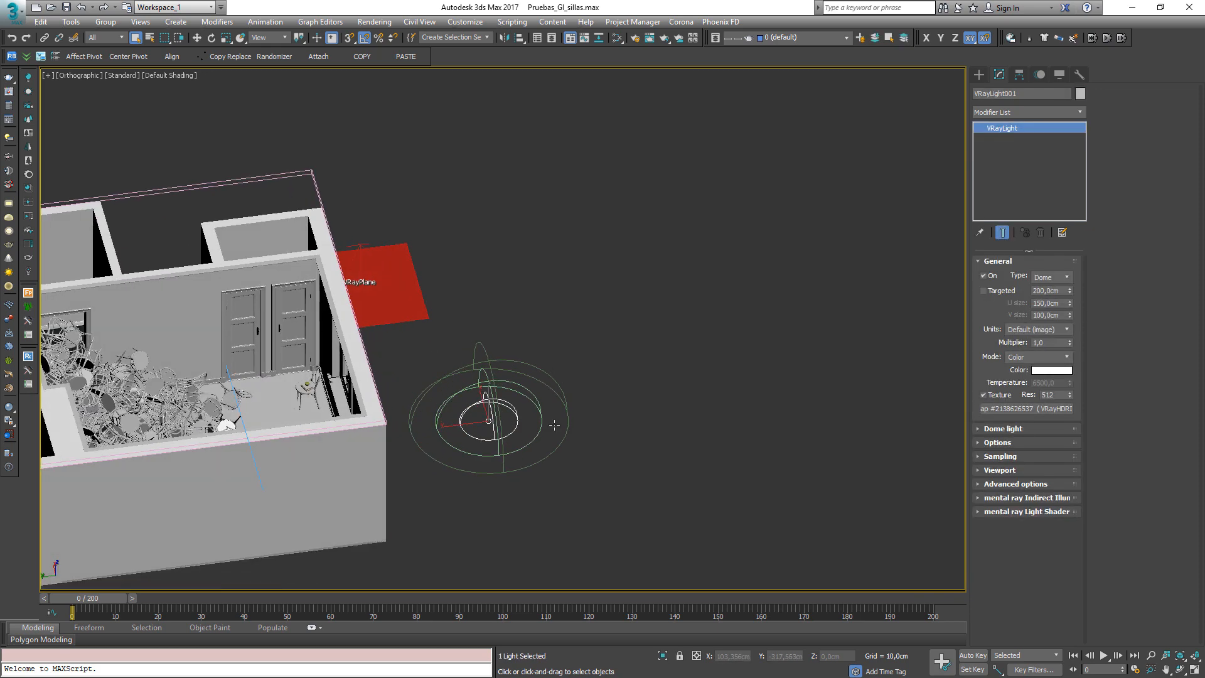
pyautogui.click(1004, 430)
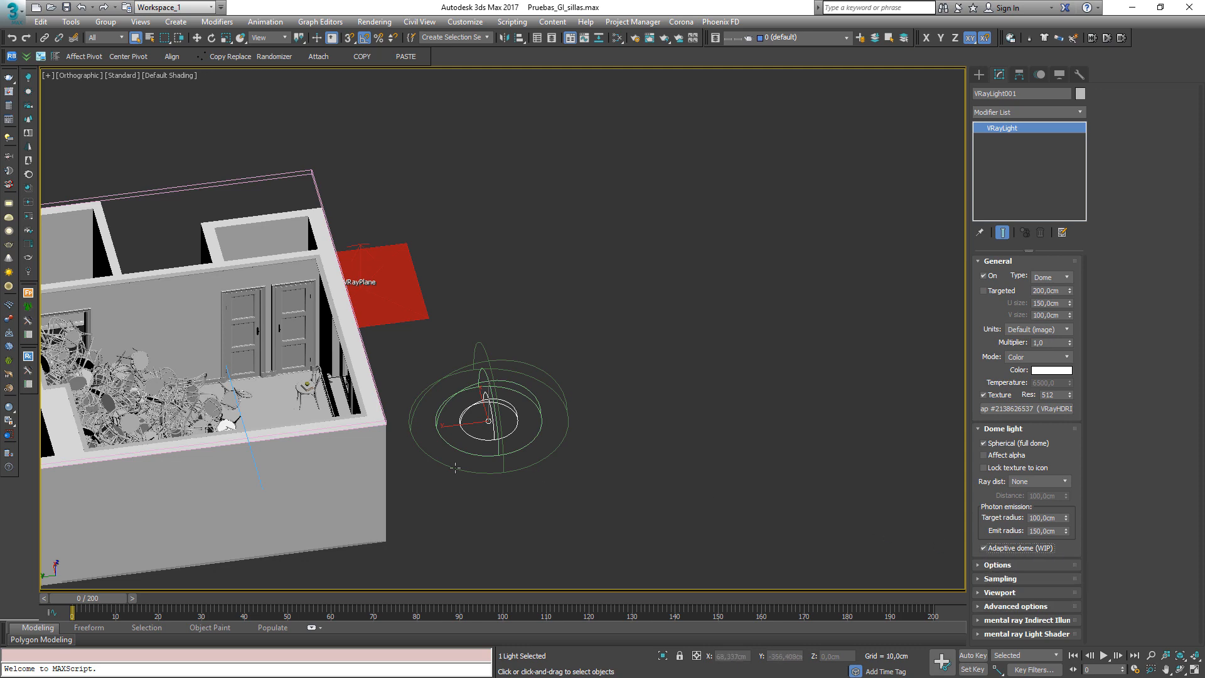
# Switch the viewport to the VRayCam002 camera view
pyautogui.moveTo(451, 482); pyautogui.dragTo(529, 455, button='middle')
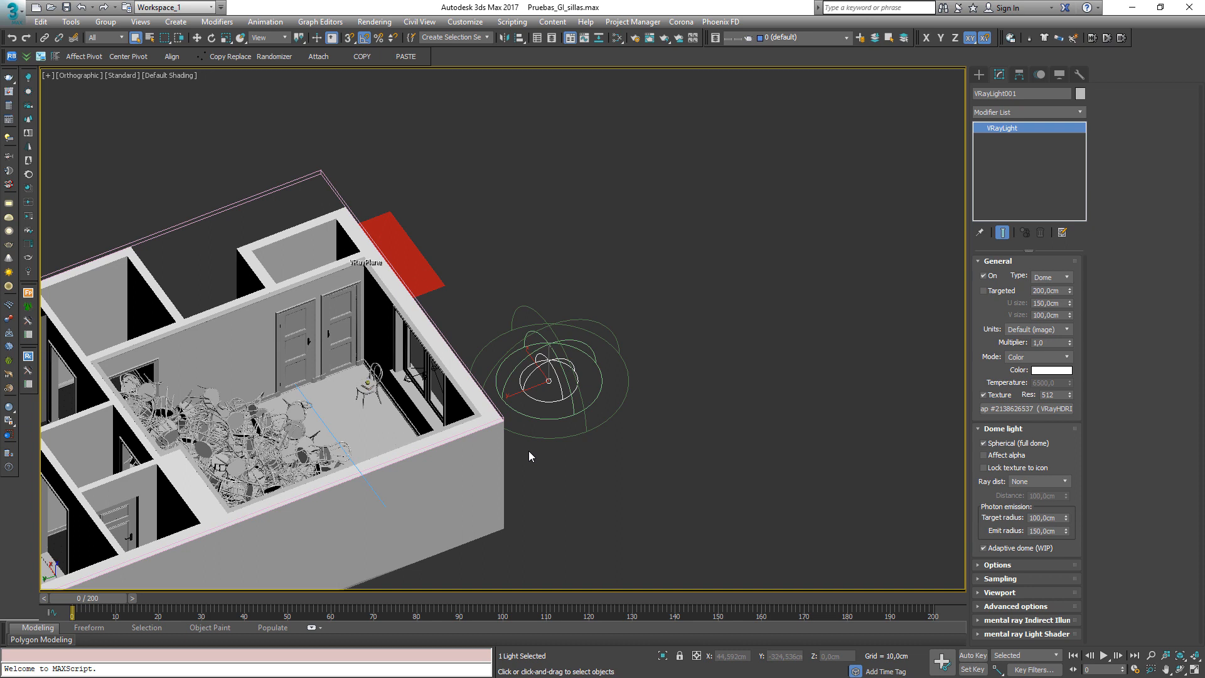
pyautogui.click(577, 457)
pyautogui.press('c')
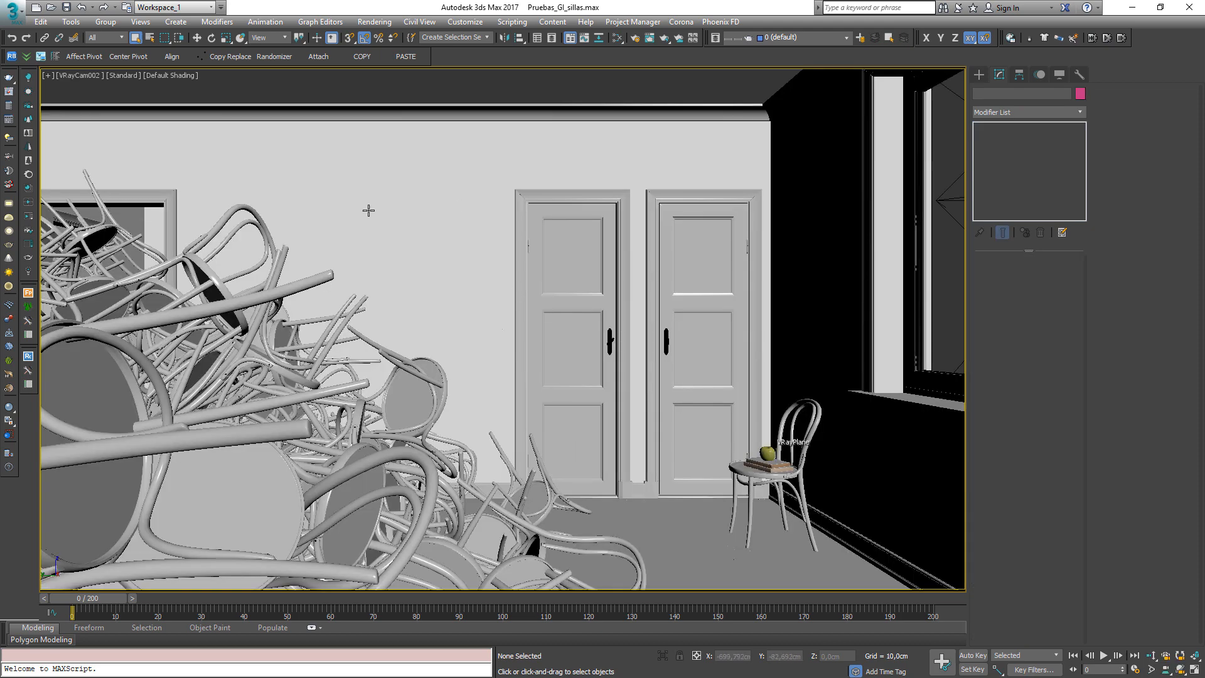
# Open the V-Ray frame buffer and load the Dome Normal render from its history
pyautogui.click(10, 92)
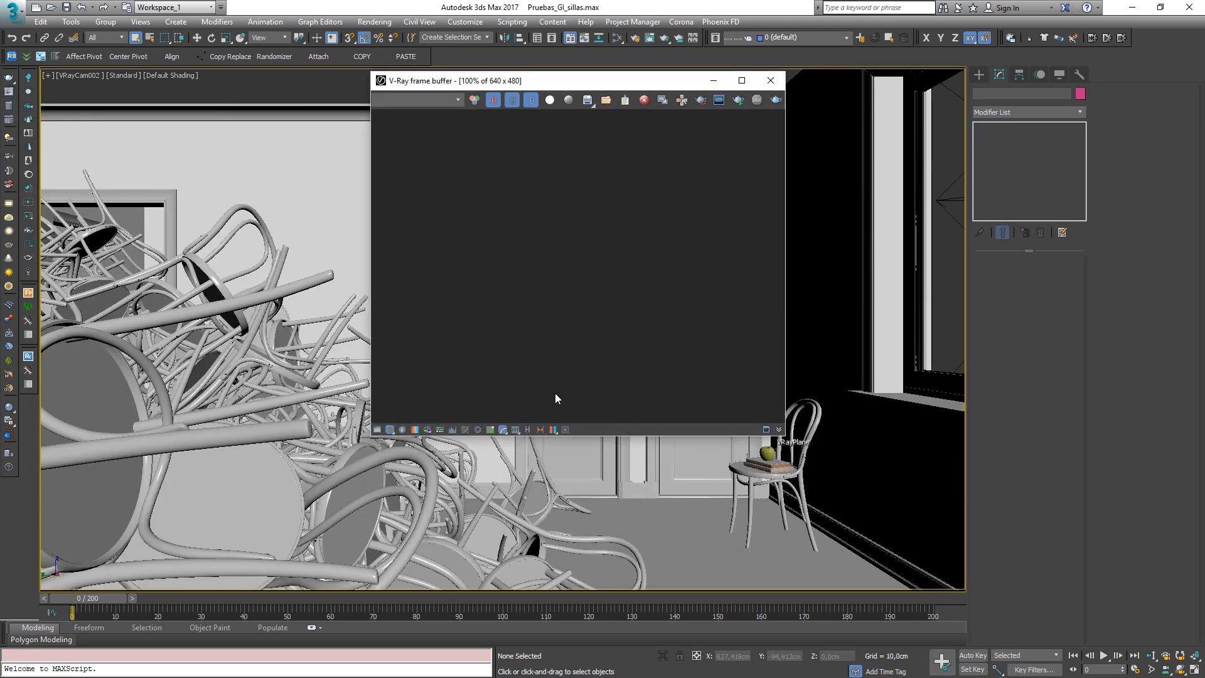
pyautogui.click(528, 430)
pyautogui.click(323, 276)
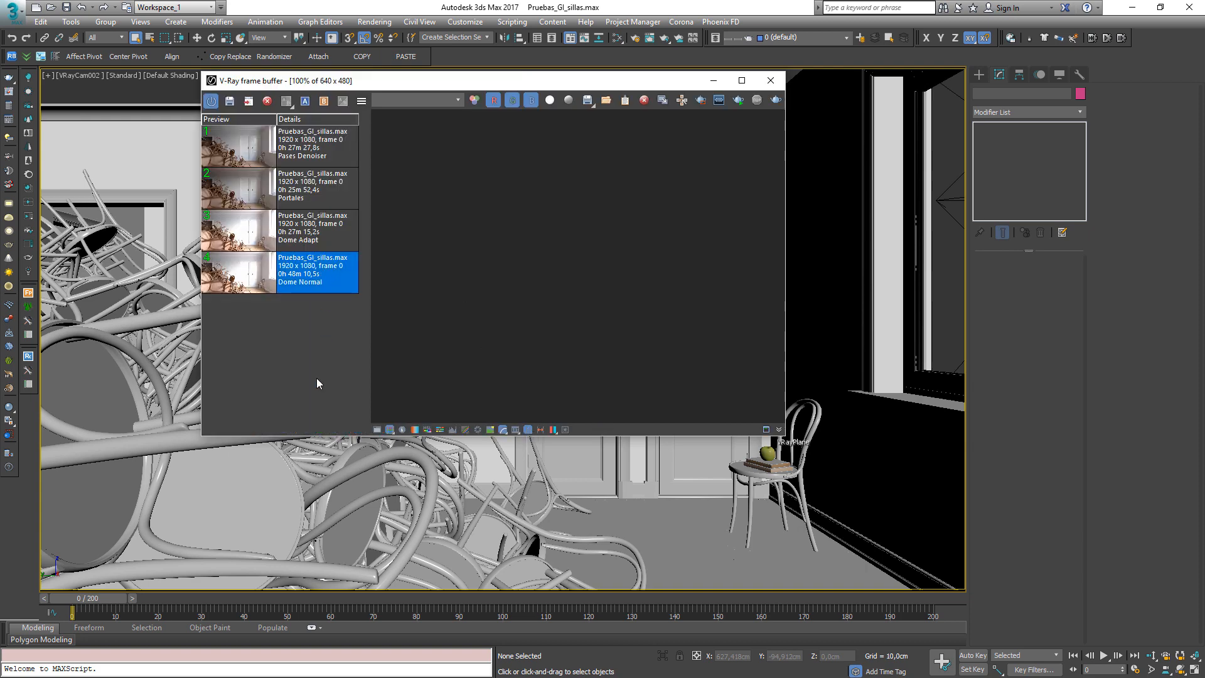
pyautogui.click(247, 100)
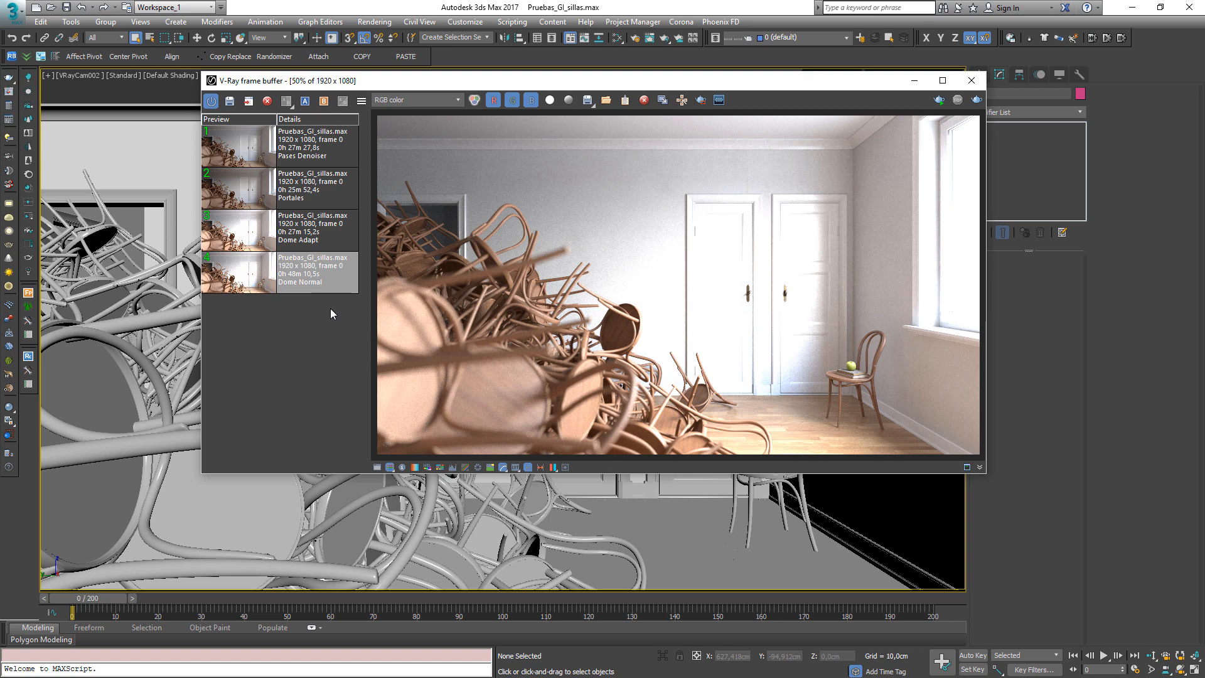
# Enable the Exposure color correction and set Highlight Burn to 0.11
pyautogui.click(377, 467)
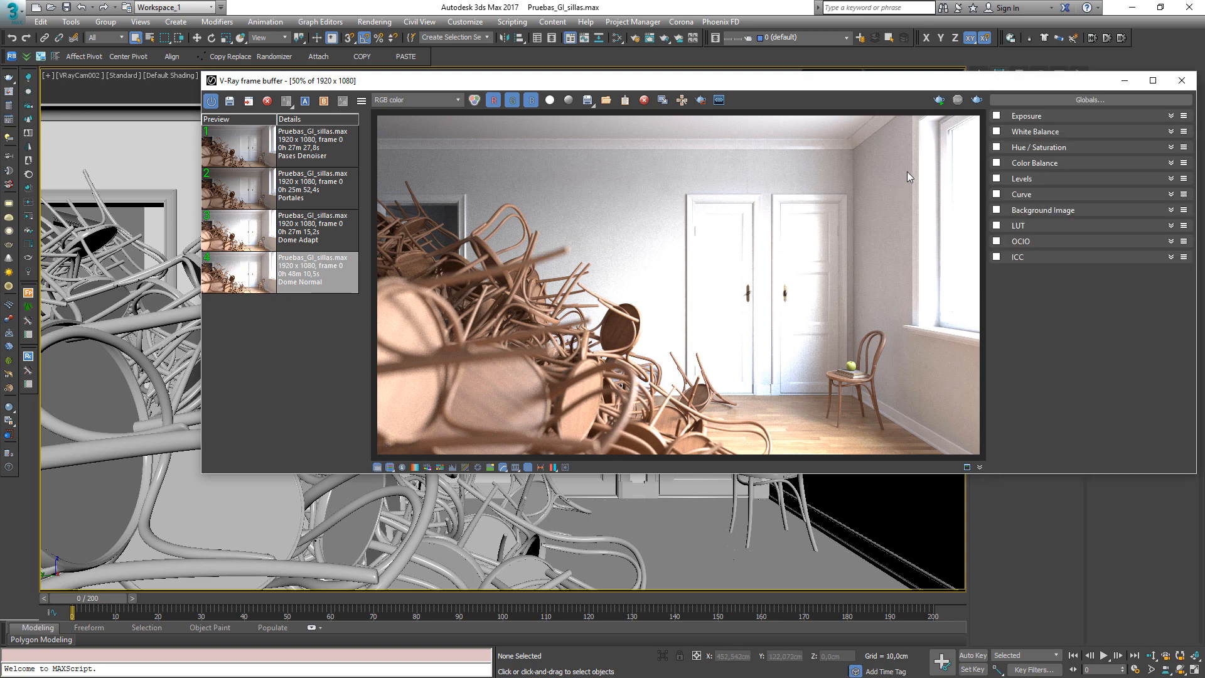
pyautogui.click(996, 116)
pyautogui.click(1170, 115)
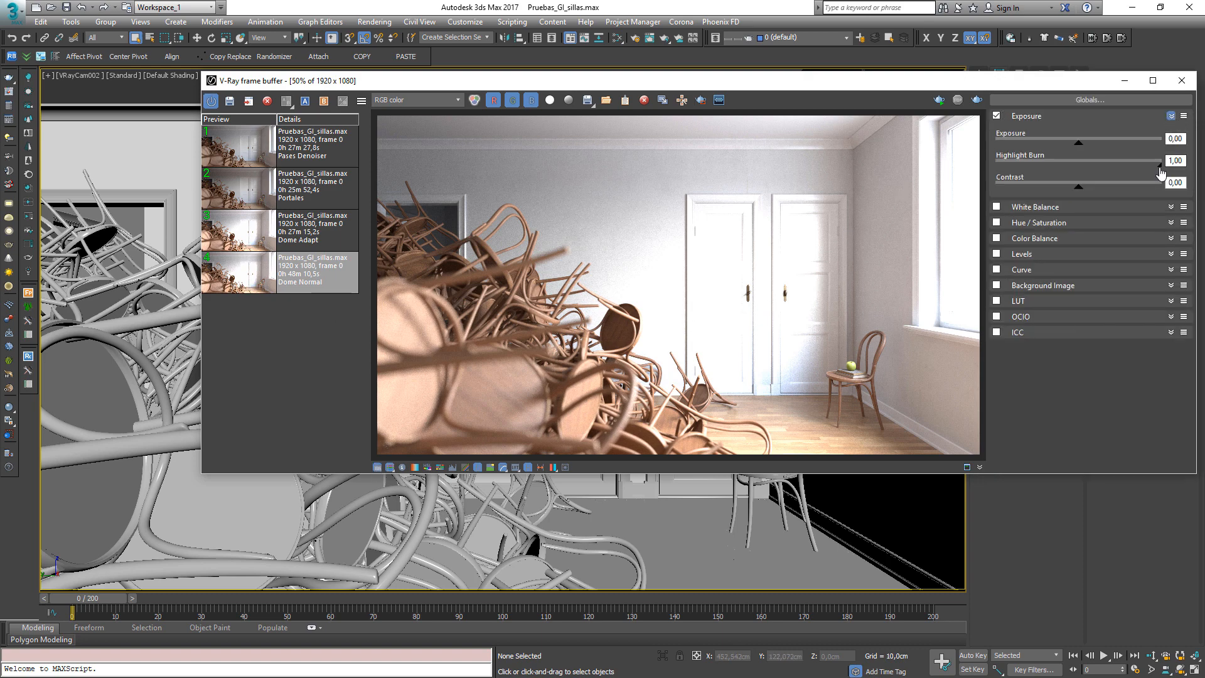
pyautogui.moveTo(1159, 166); pyautogui.dragTo(1013, 166)
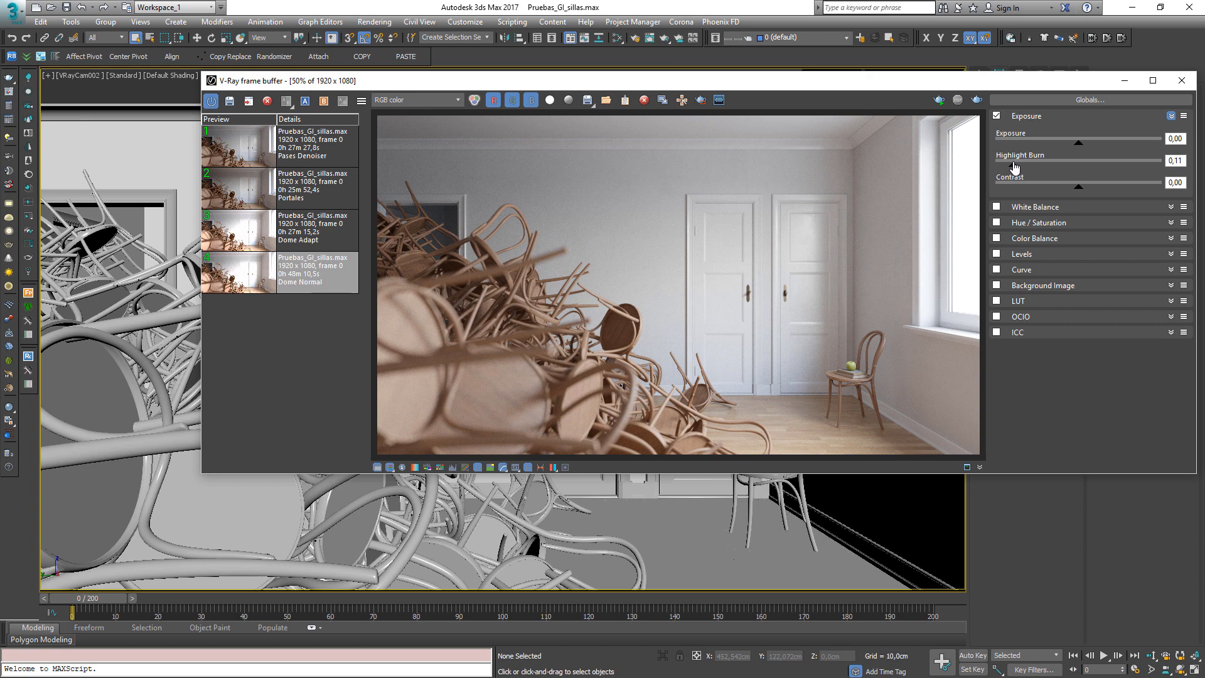
# Enable the LUT correction and load the 3DCollective Filmic LUT Pack01 file
pyautogui.click(996, 301)
pyautogui.click(1170, 301)
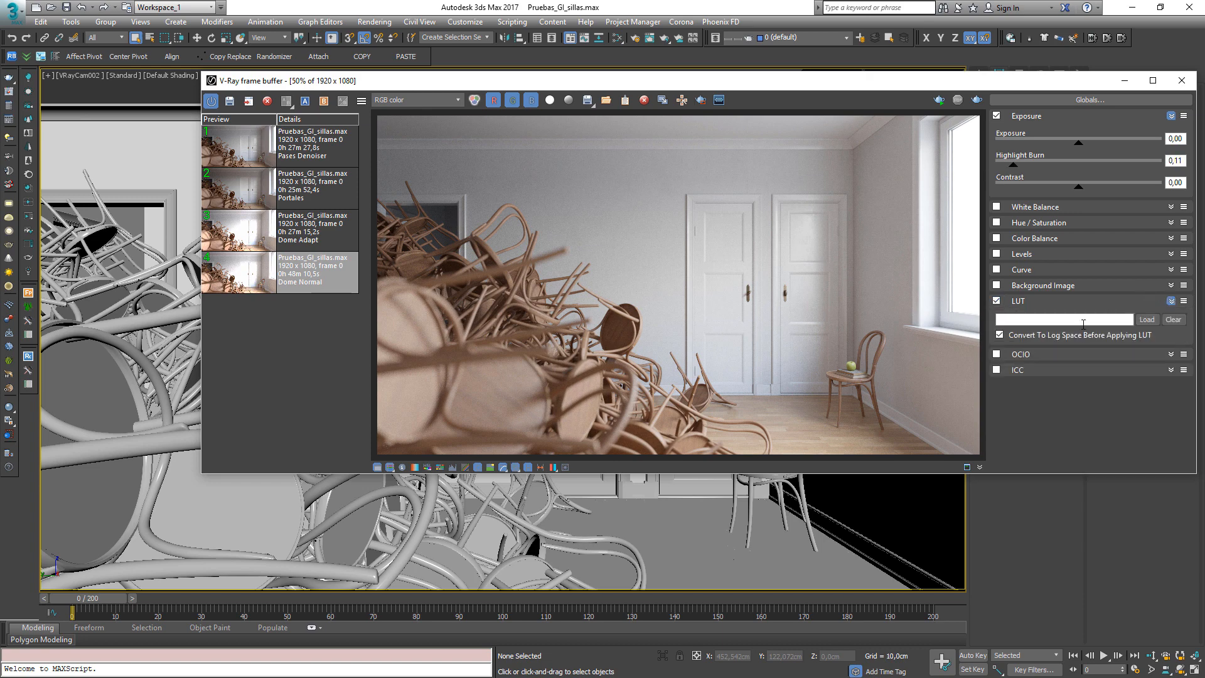
pyautogui.click(1146, 319)
pyautogui.doubleClick(307, 153)
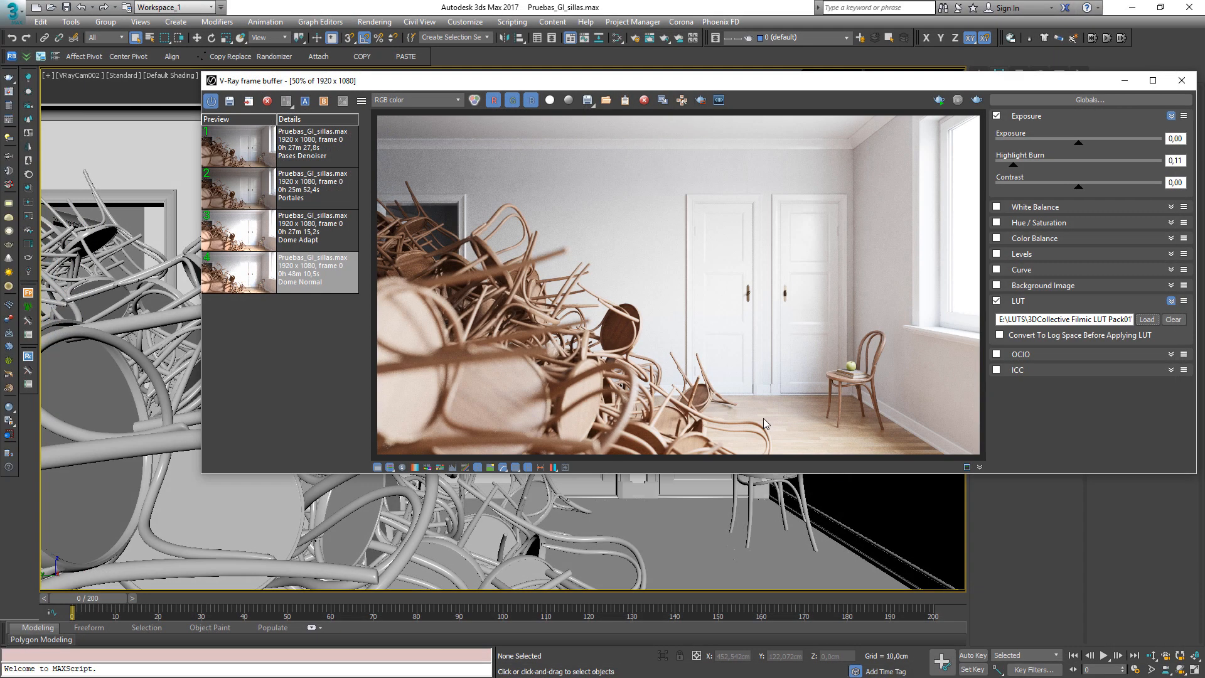
# Set the Exposure correction to -0.47 and hide the color corrections panel
pyautogui.moveTo(1078, 143); pyautogui.dragTo(1073, 146)
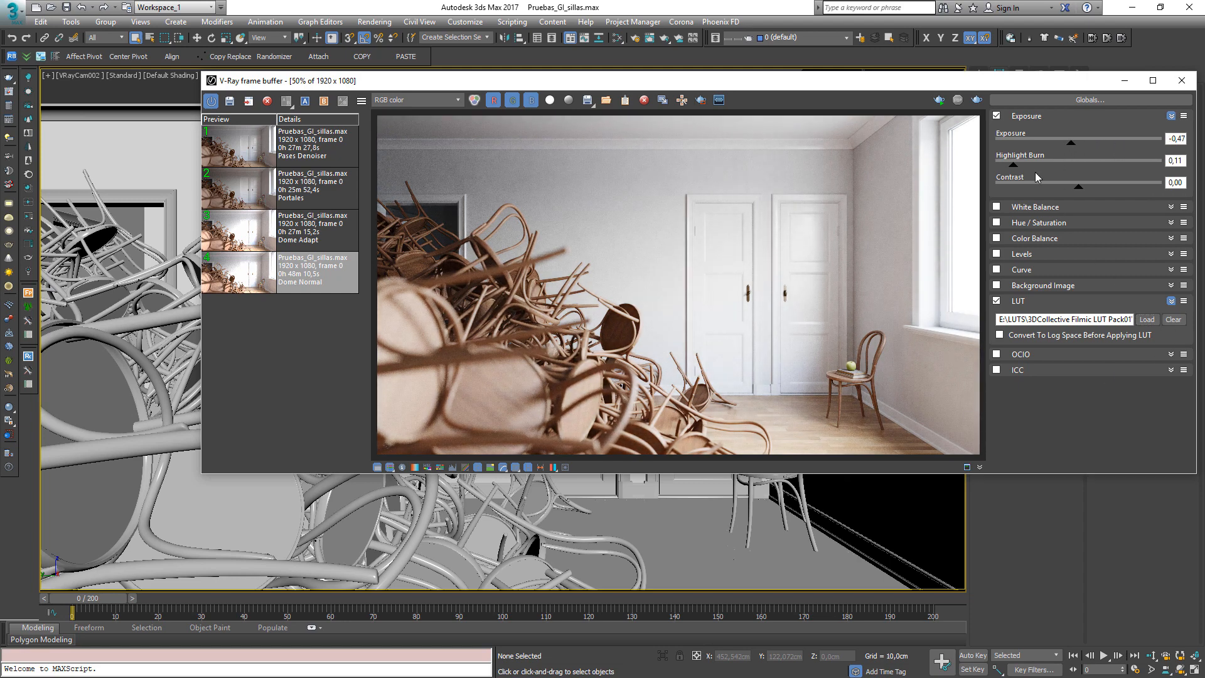
pyautogui.click(377, 467)
# Zoom into the render and pan around to inspect the chairs and doors
pyautogui.moveTo(657, 83); pyautogui.dragTo(543, 96)
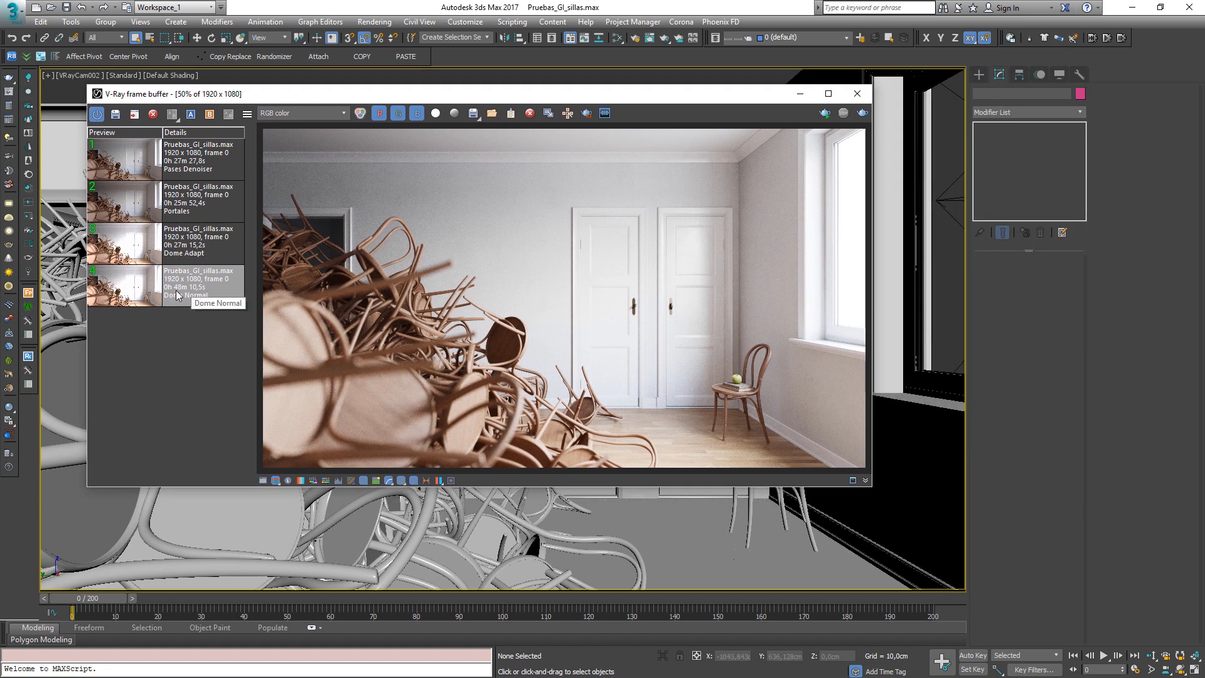
pyautogui.scroll(3, 469, 370)
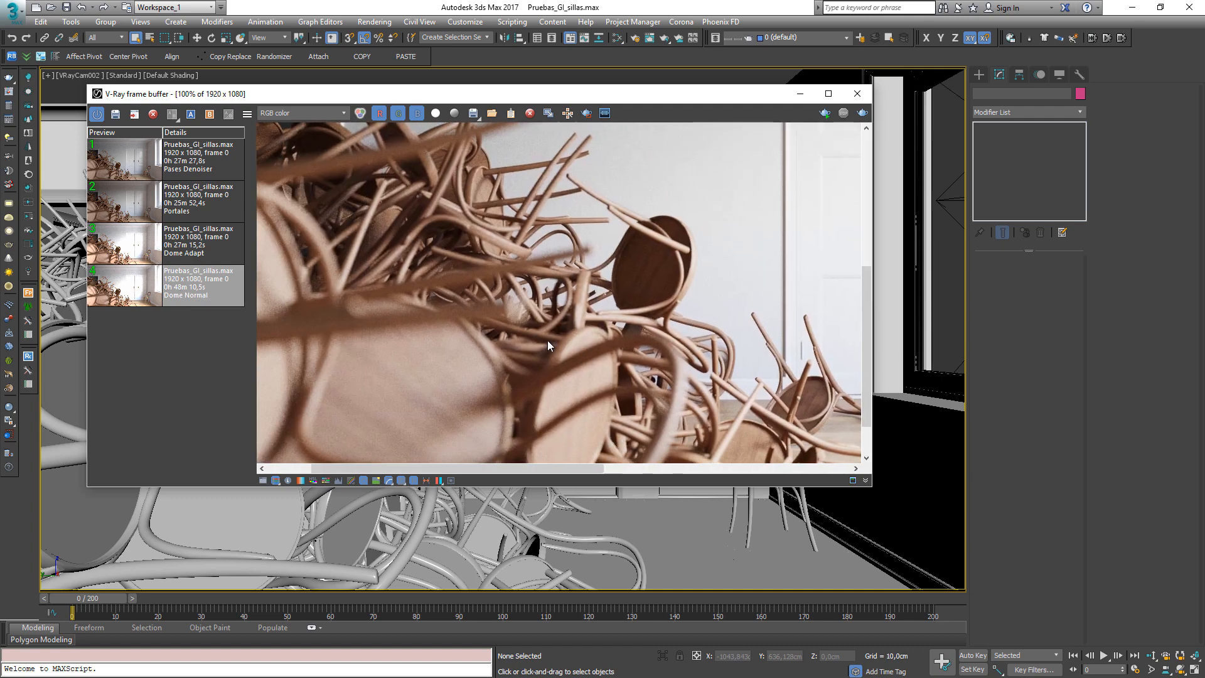
pyautogui.moveTo(625, 260); pyautogui.dragTo(493, 304, button='middle')
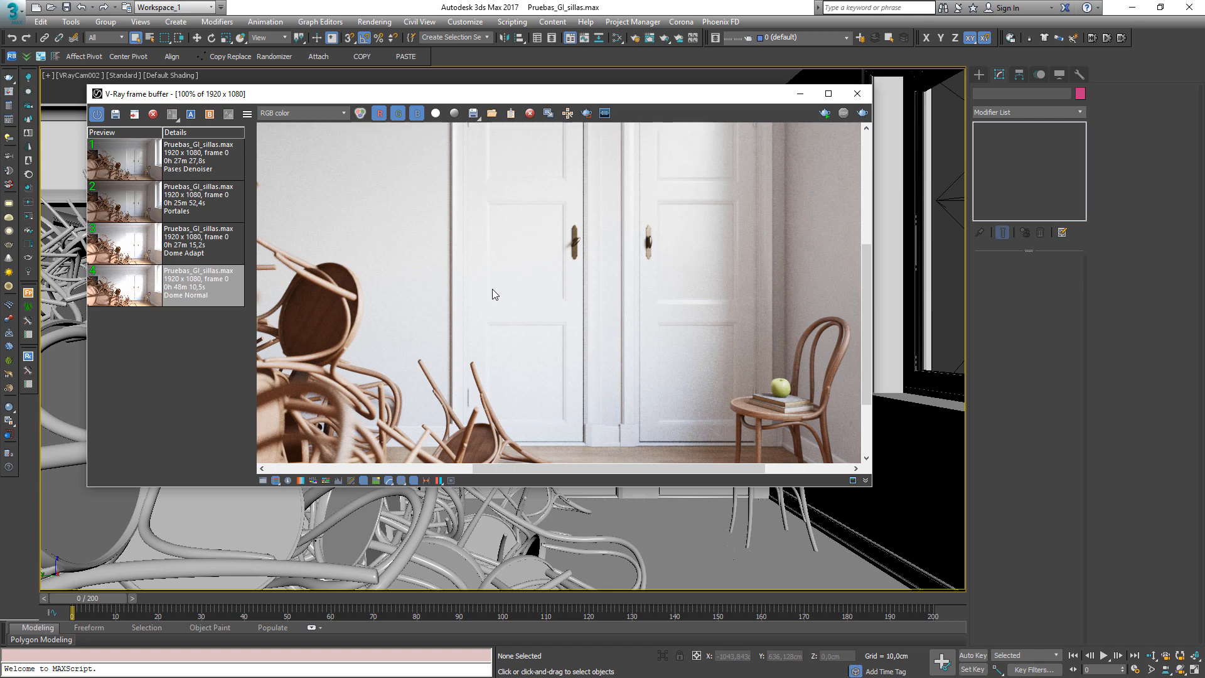
pyautogui.scroll(-1, 390, 213)
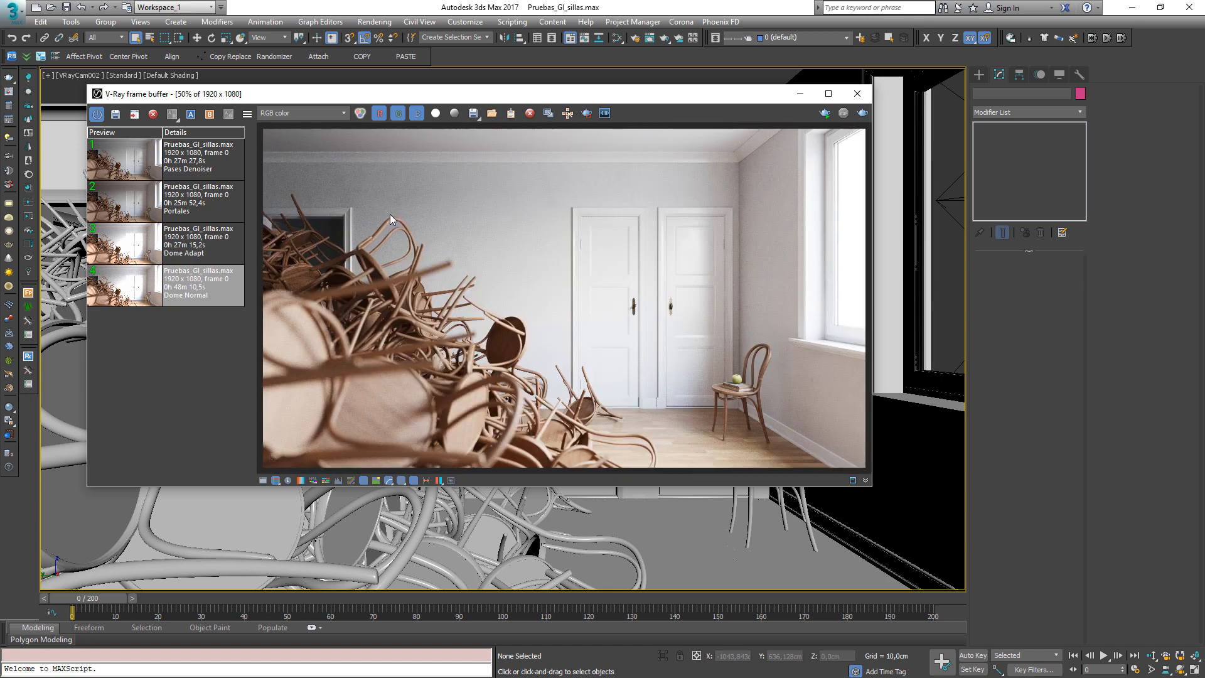
# Compare the Portales history render with the current image using an A/B split view
pyautogui.click(187, 253)
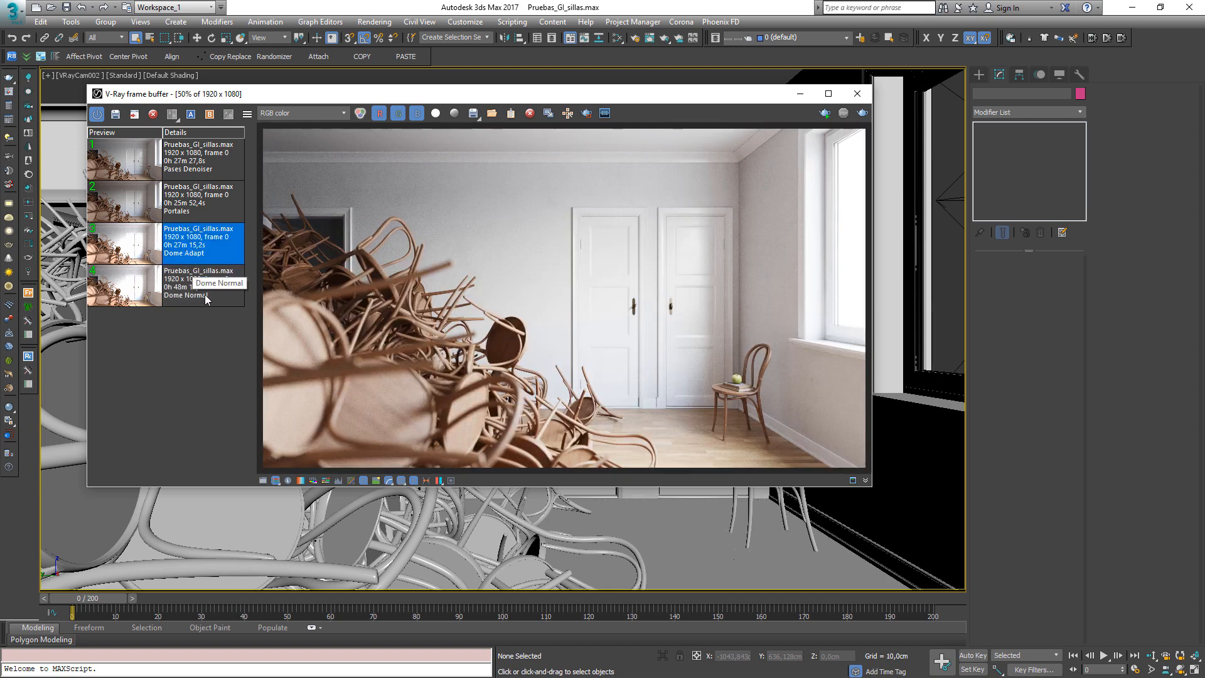
pyautogui.click(197, 199)
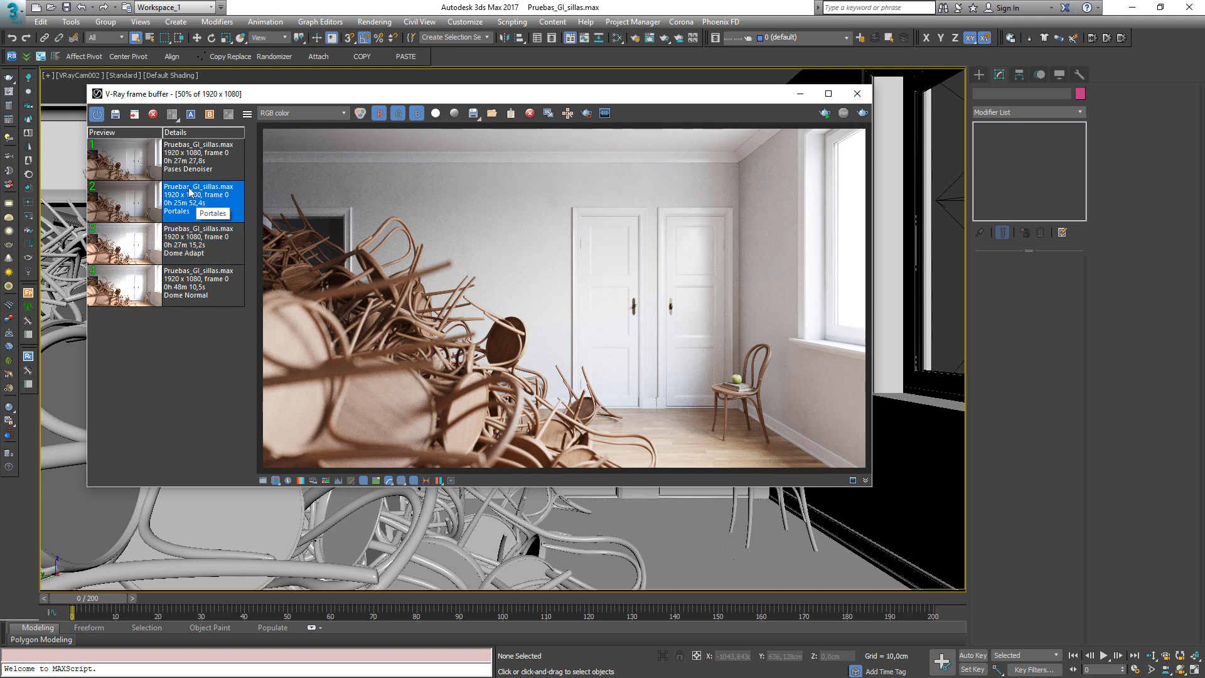
pyautogui.click(190, 114)
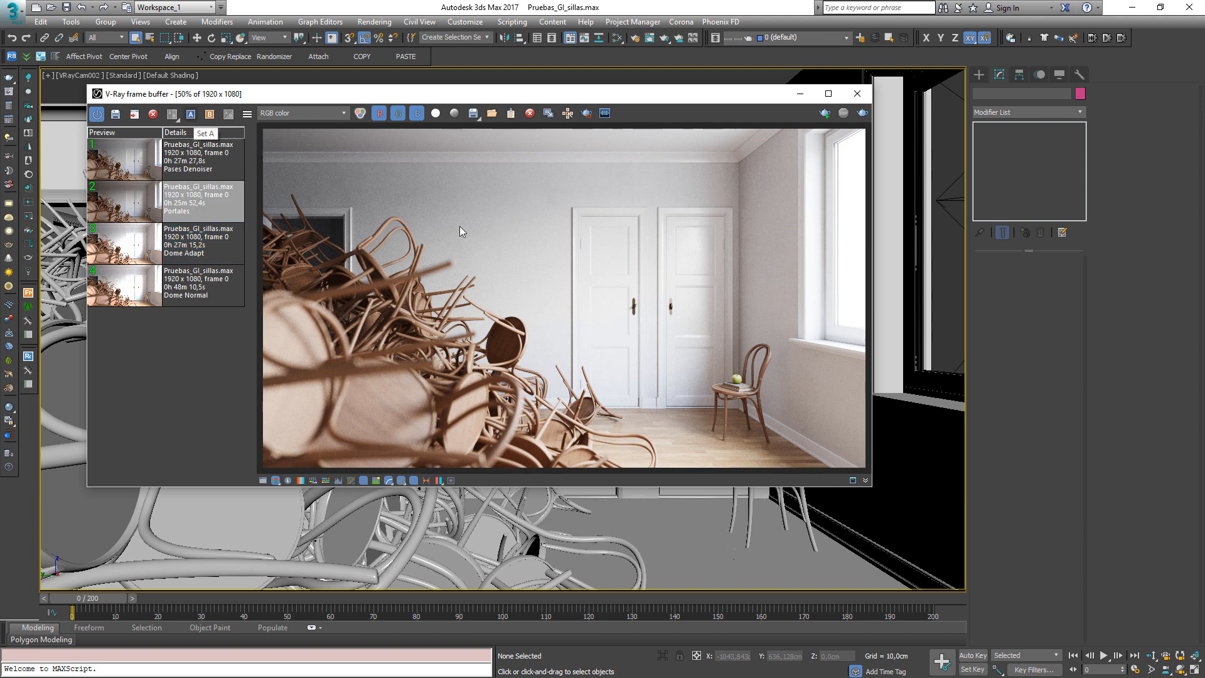
pyautogui.click(172, 114)
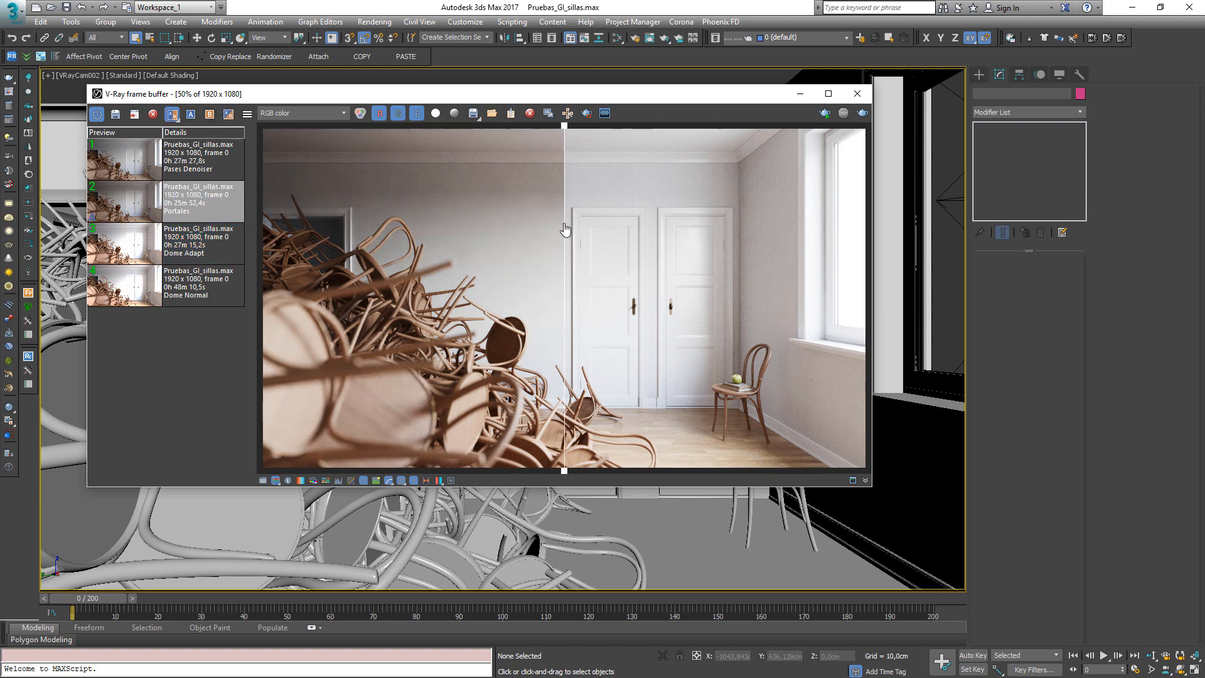
pyautogui.moveTo(564, 231); pyautogui.dragTo(166, 286)
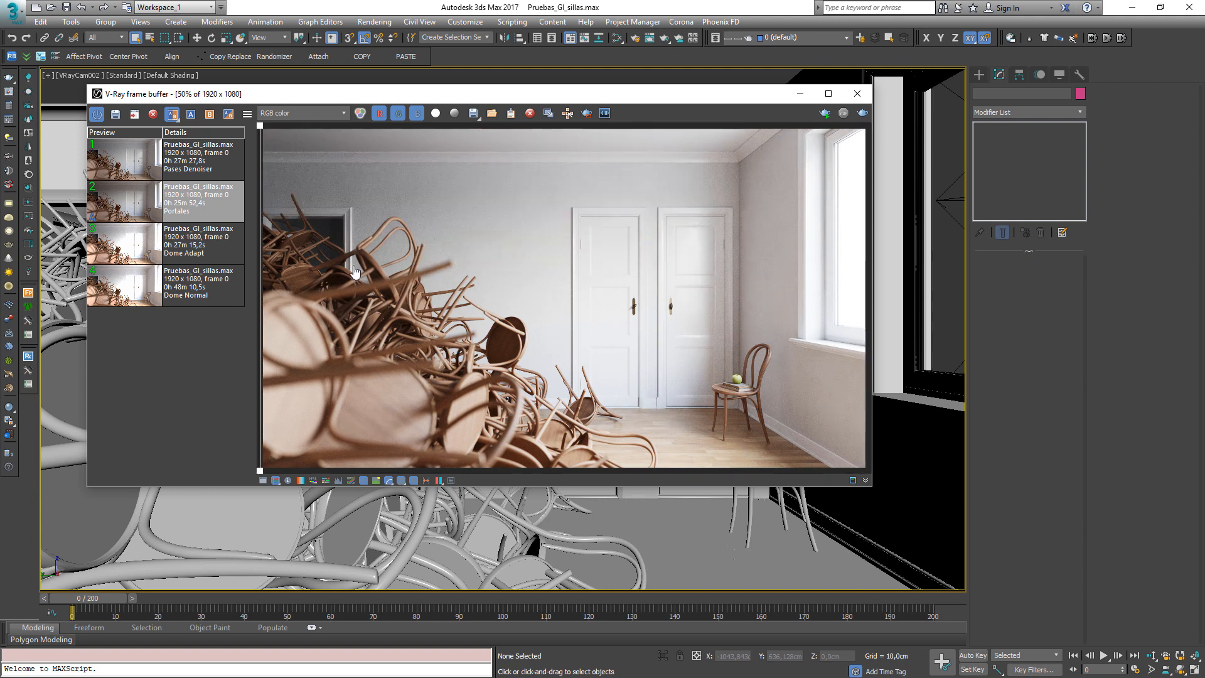
pyautogui.moveTo(355, 272); pyautogui.dragTo(569, 280)
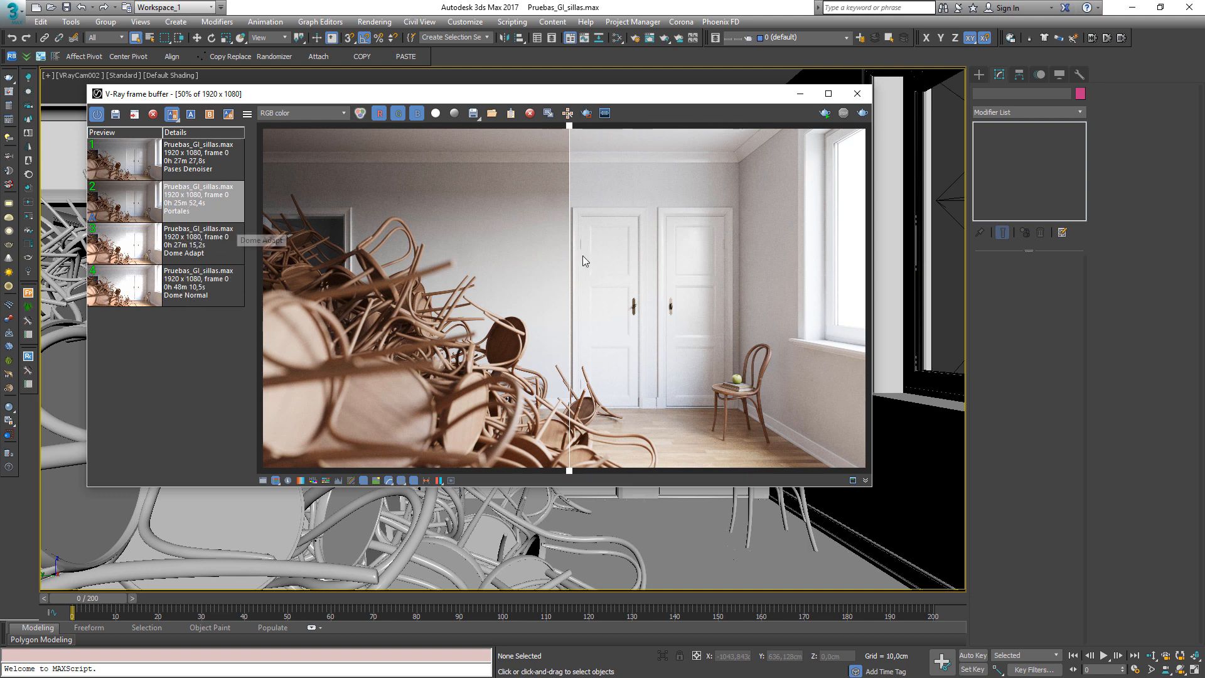
# Compare the Dome Adapt history render against the current image by sliding the A/B split divider
pyautogui.moveTo(608, 262); pyautogui.dragTo(985, 242)
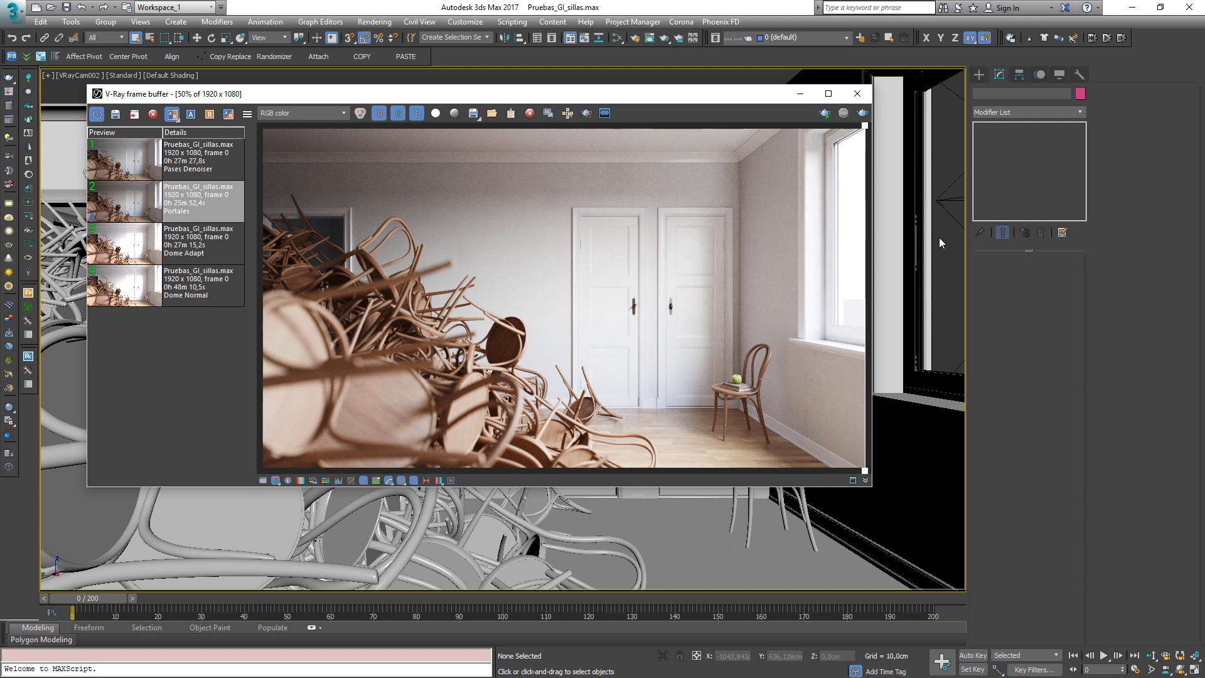
pyautogui.moveTo(865, 251); pyautogui.dragTo(591, 263)
pyautogui.click(201, 248)
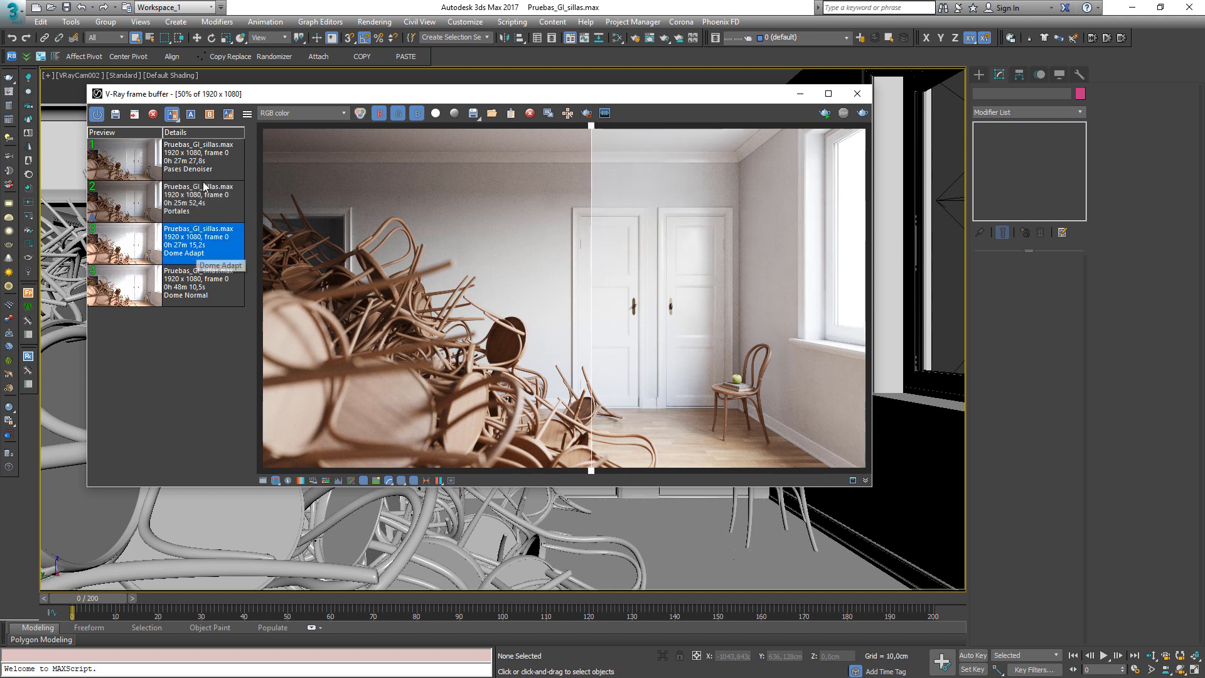
pyautogui.click(191, 116)
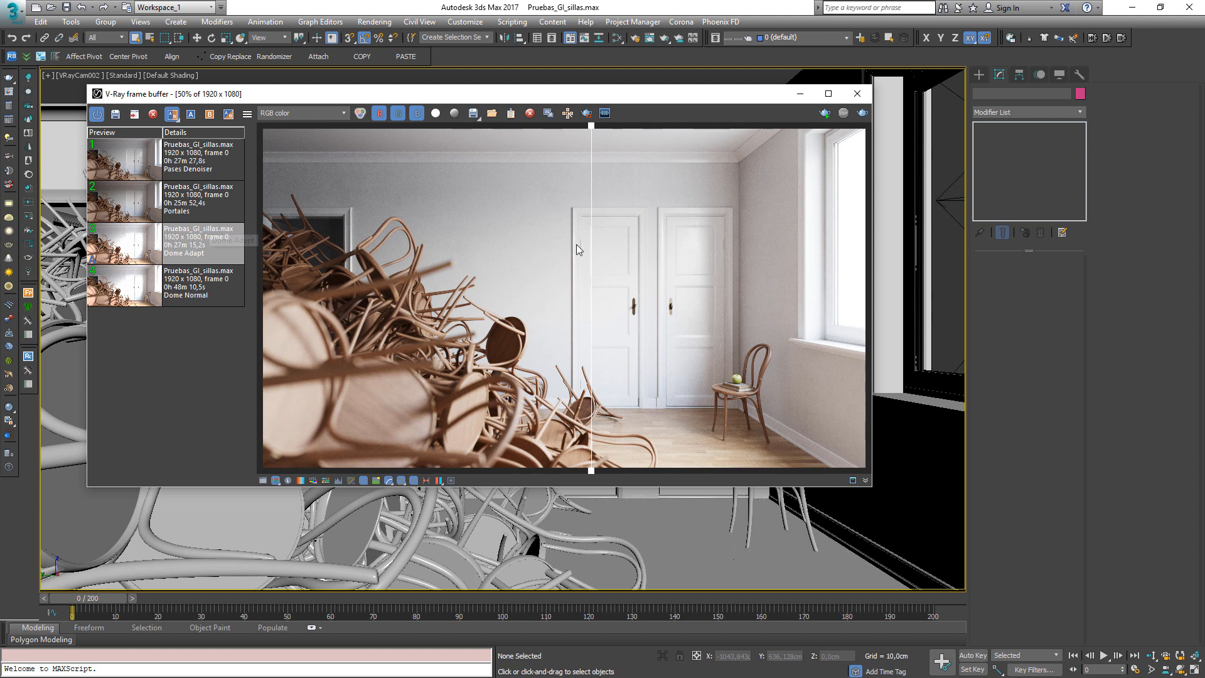
pyautogui.moveTo(592, 253); pyautogui.dragTo(495, 262)
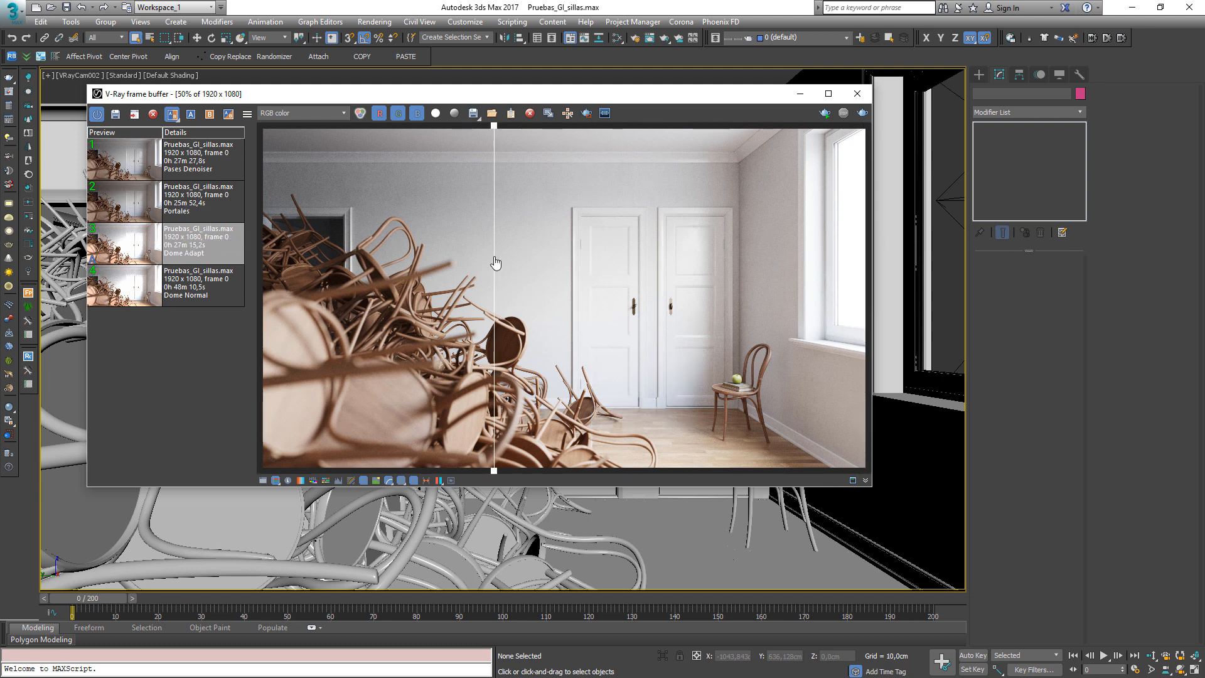
# Compare the Dome Normal and Dome Adapt history renders by moving the split divider across the image
pyautogui.click(202, 306)
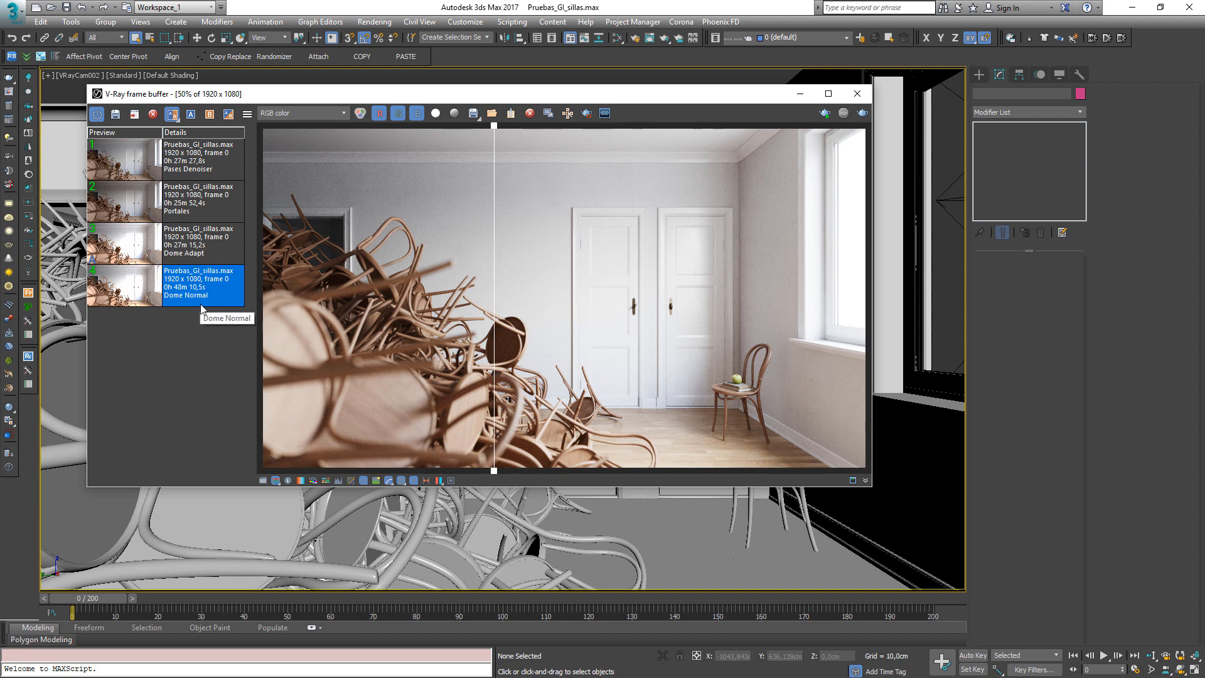
pyautogui.click(498, 254)
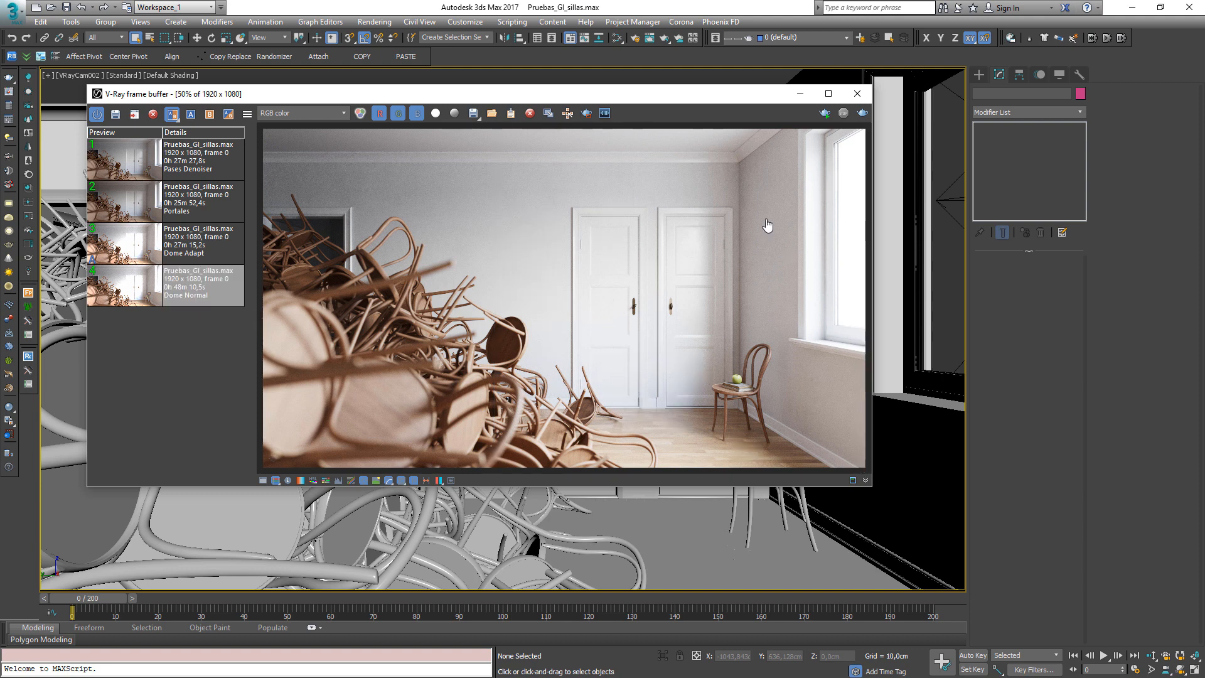
pyautogui.moveTo(405, 252); pyautogui.dragTo(456, 245)
pyautogui.click(174, 250)
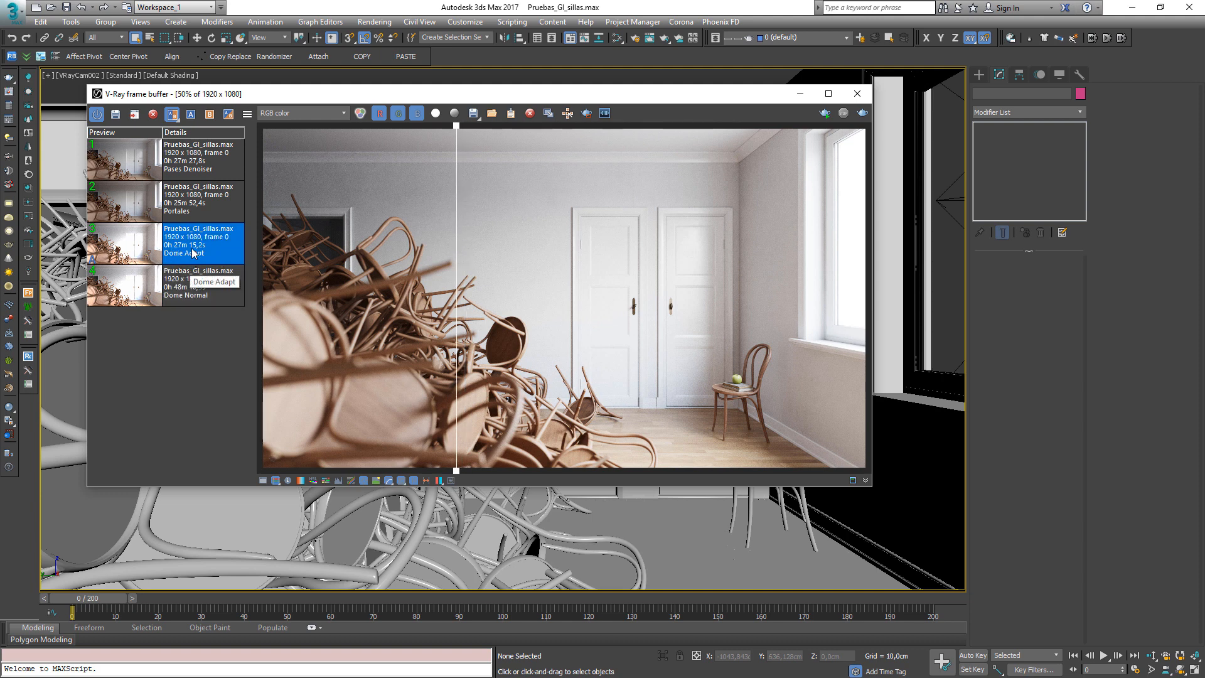
pyautogui.moveTo(453, 291); pyautogui.dragTo(287, 292)
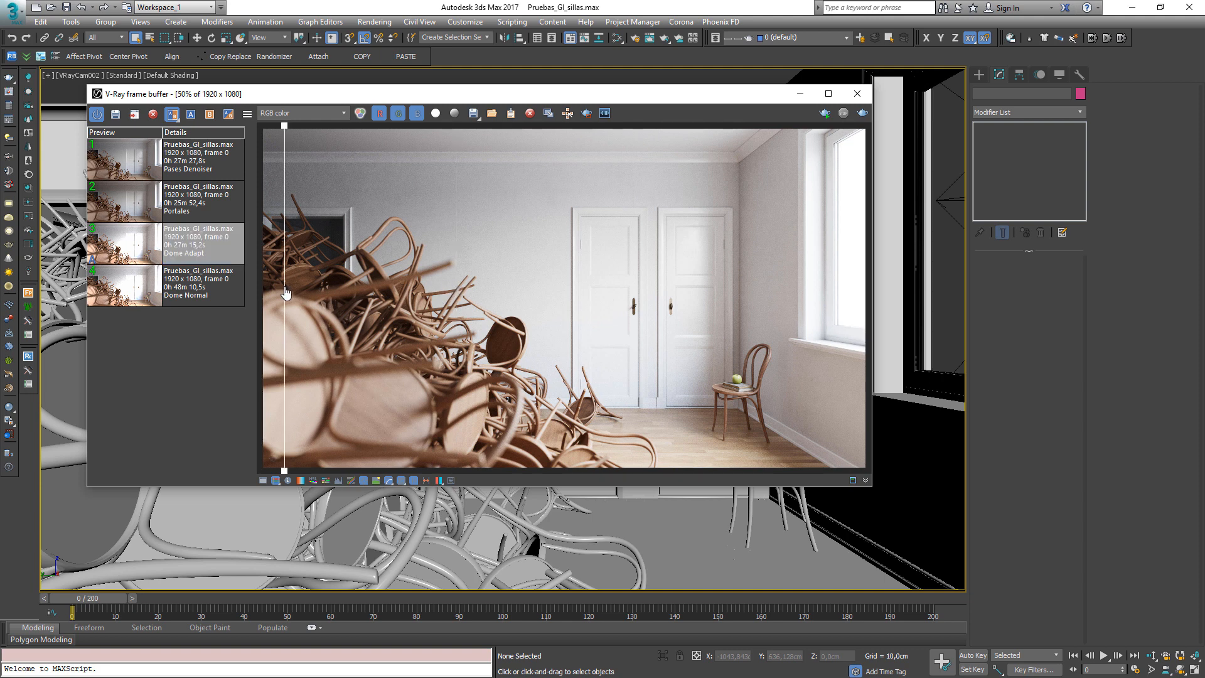
pyautogui.moveTo(525, 279); pyautogui.dragTo(476, 280)
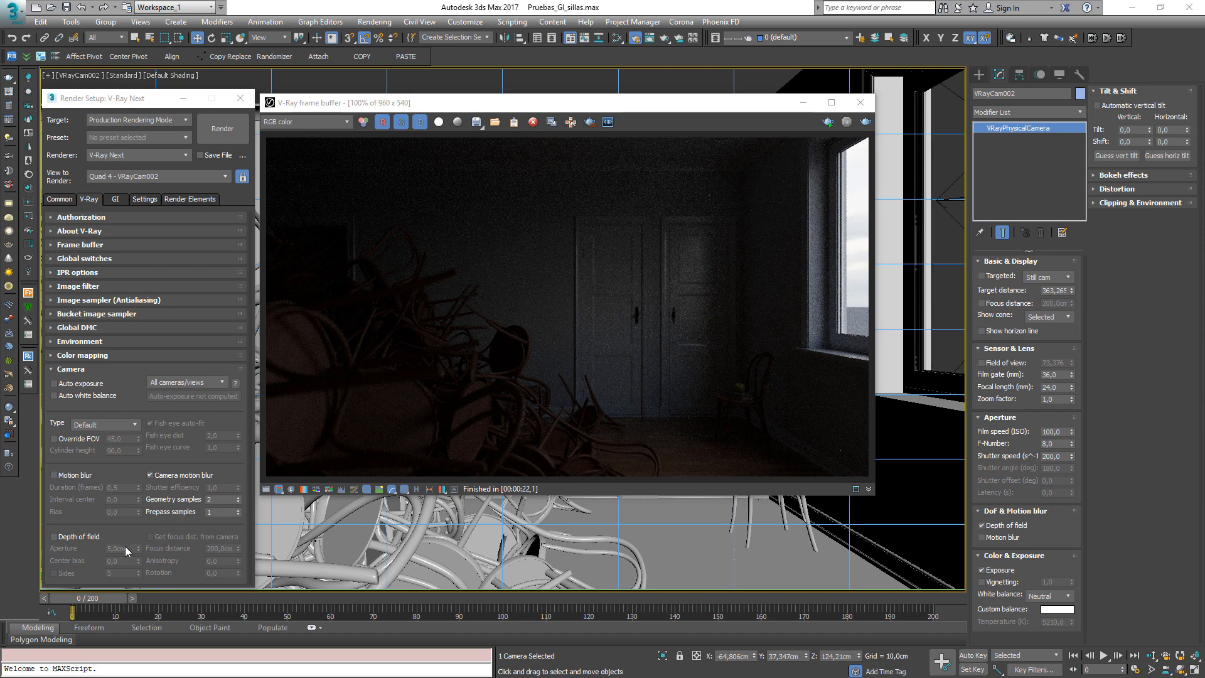
# Turn off the Exposure option in the physical camera's Color & Exposure settings
pyautogui.click(1051, 432)
pyautogui.press('Tab')
pyautogui.hotkey('shift', 'Tab')
pyautogui.click(982, 570)
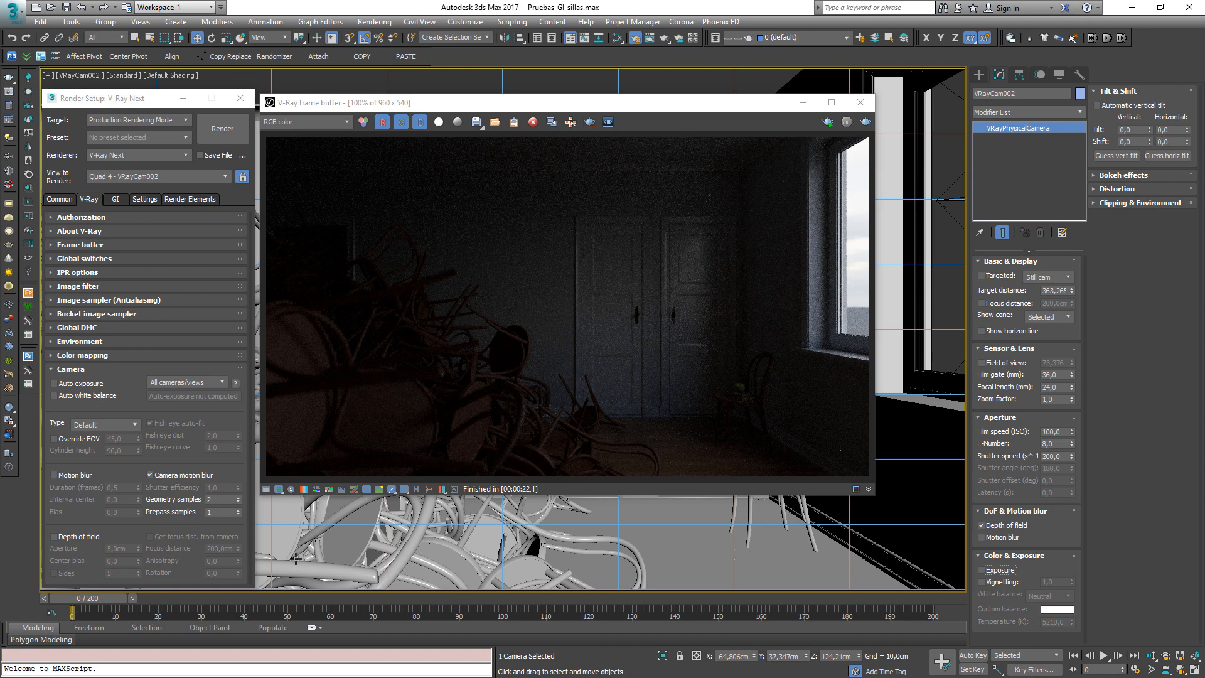
# Open Environment and Effects and set the Exposure Control to no exposure control
pyautogui.click(416, 500)
pyautogui.press('8')
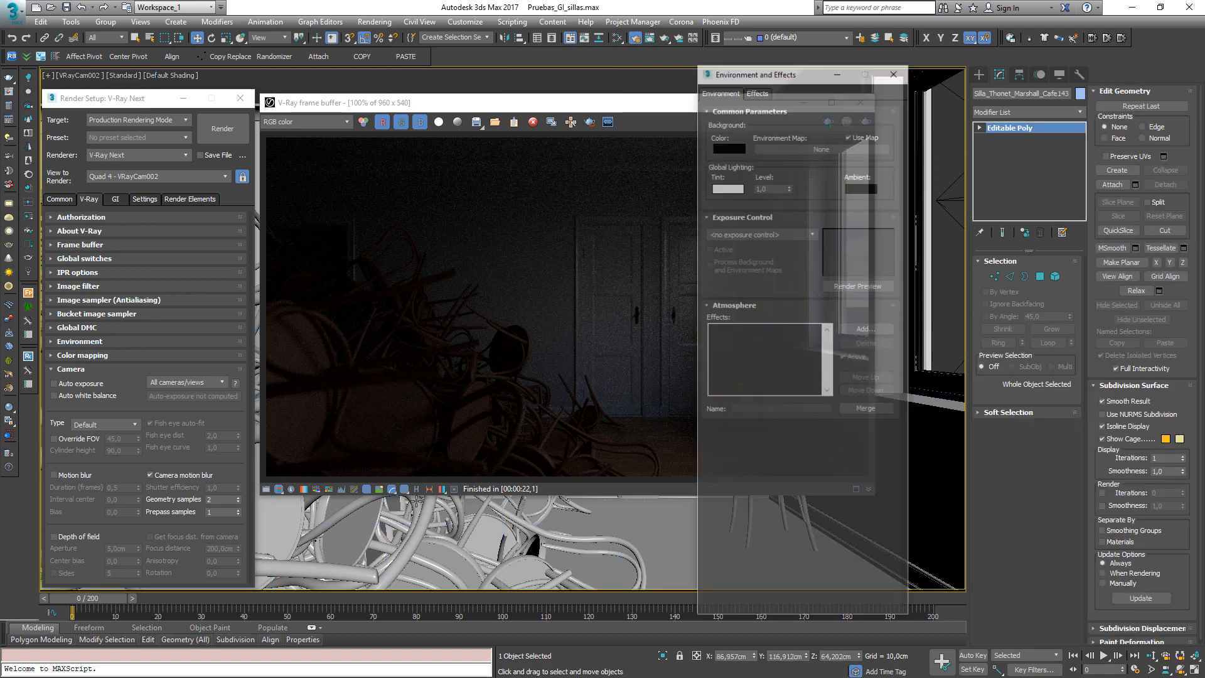
pyautogui.click(766, 234)
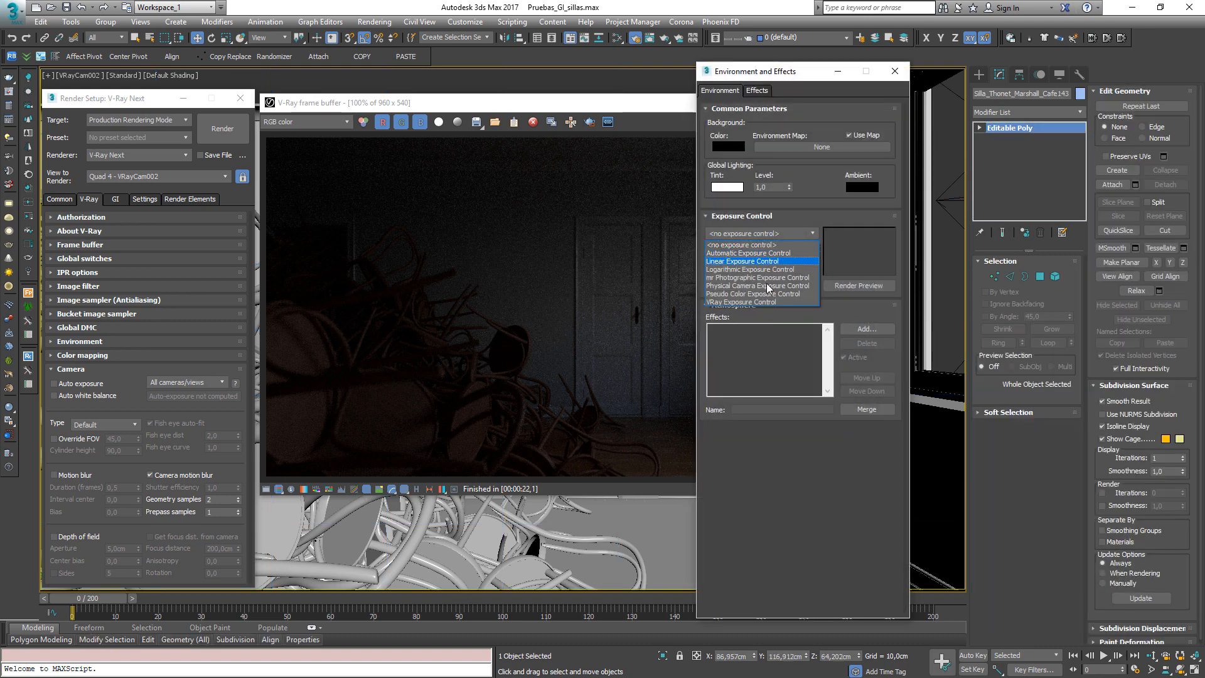
pyautogui.click(764, 245)
pyautogui.click(894, 73)
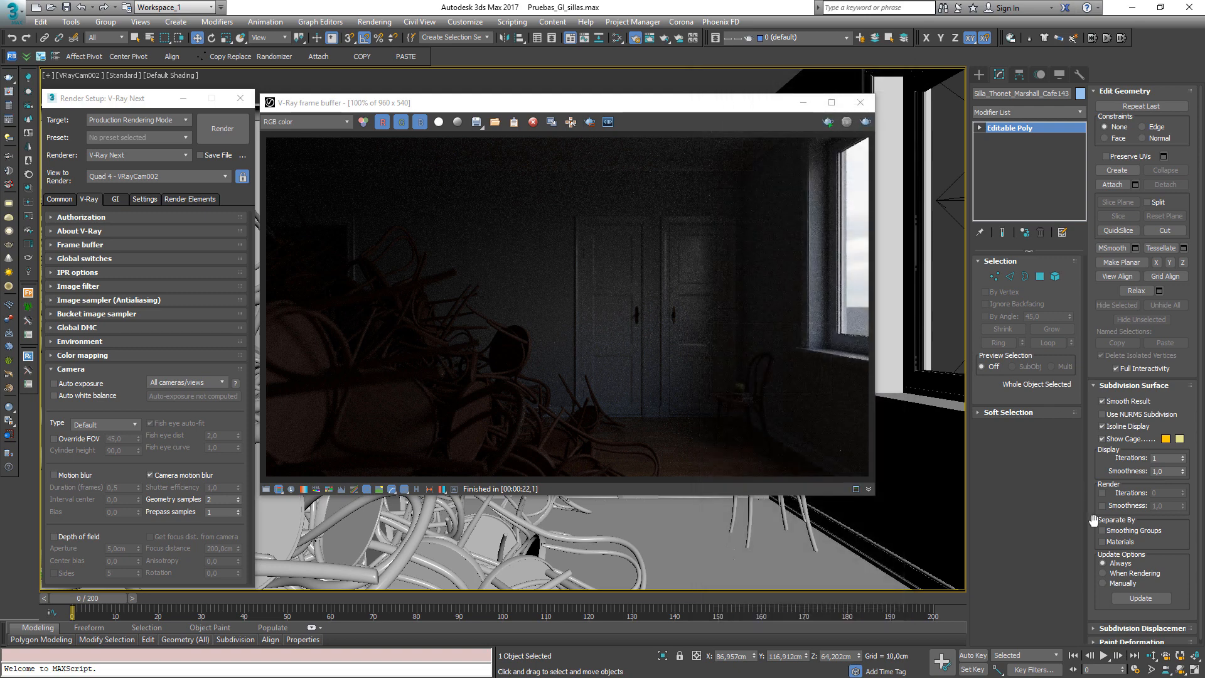
# Select the viewport's camera and set its F-Number to 8
pyautogui.click(84, 75)
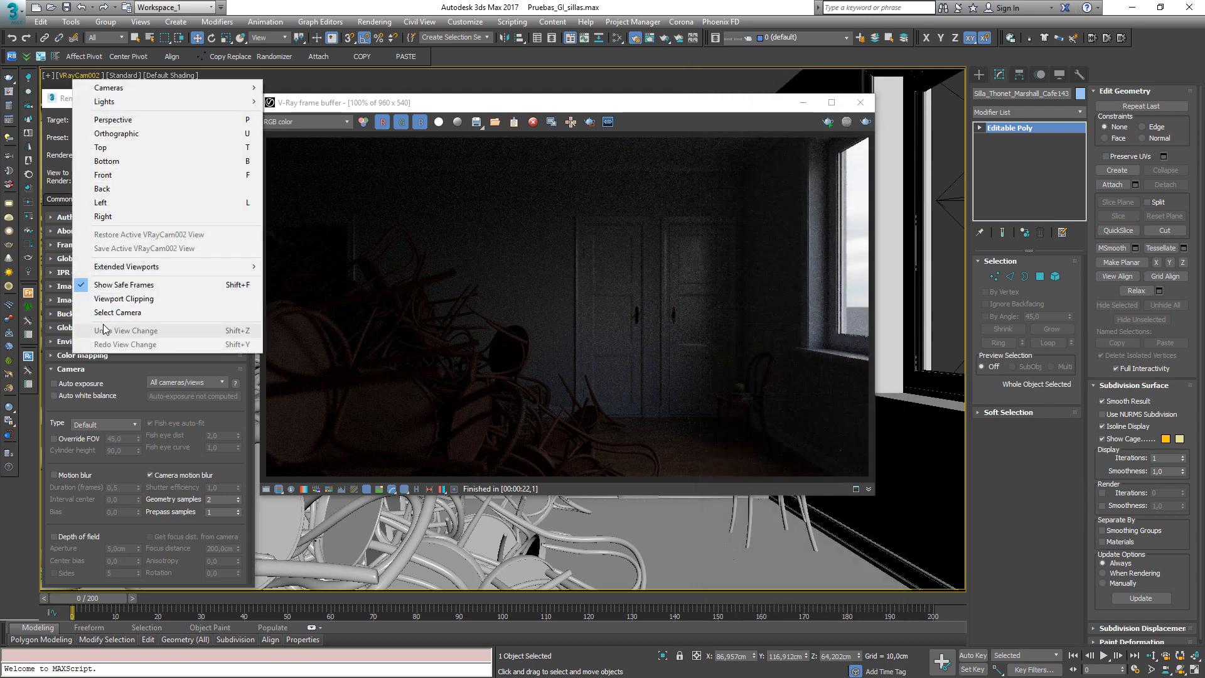
pyautogui.click(116, 312)
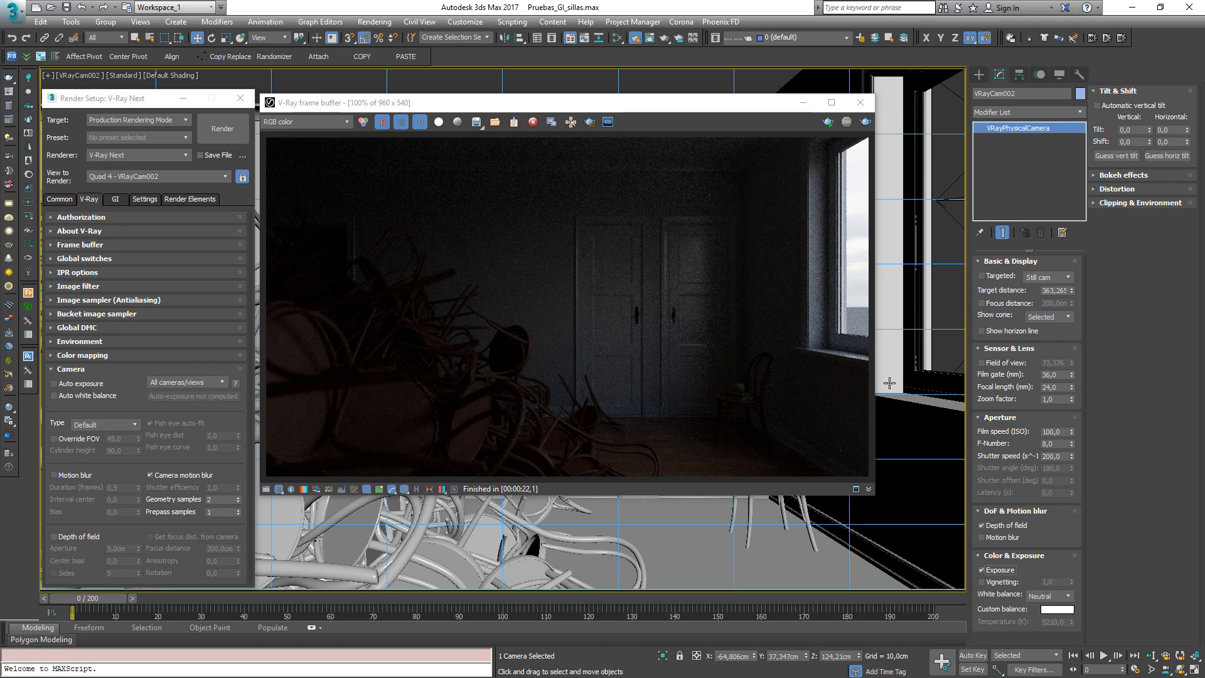
pyautogui.click(1042, 443)
pyautogui.write('2')
pyautogui.press('Return')
pyautogui.click(1057, 443)
pyautogui.hotkey('shift', 'Tab')
pyautogui.moveTo(1061, 456); pyautogui.dragTo(1008, 456)
pyautogui.hotkey('shift', 'Tab')
pyautogui.write('8')
# Enable Auto exposure in the V-Ray Camera rollout and start an interactive render
pyautogui.moveTo(63, 384)
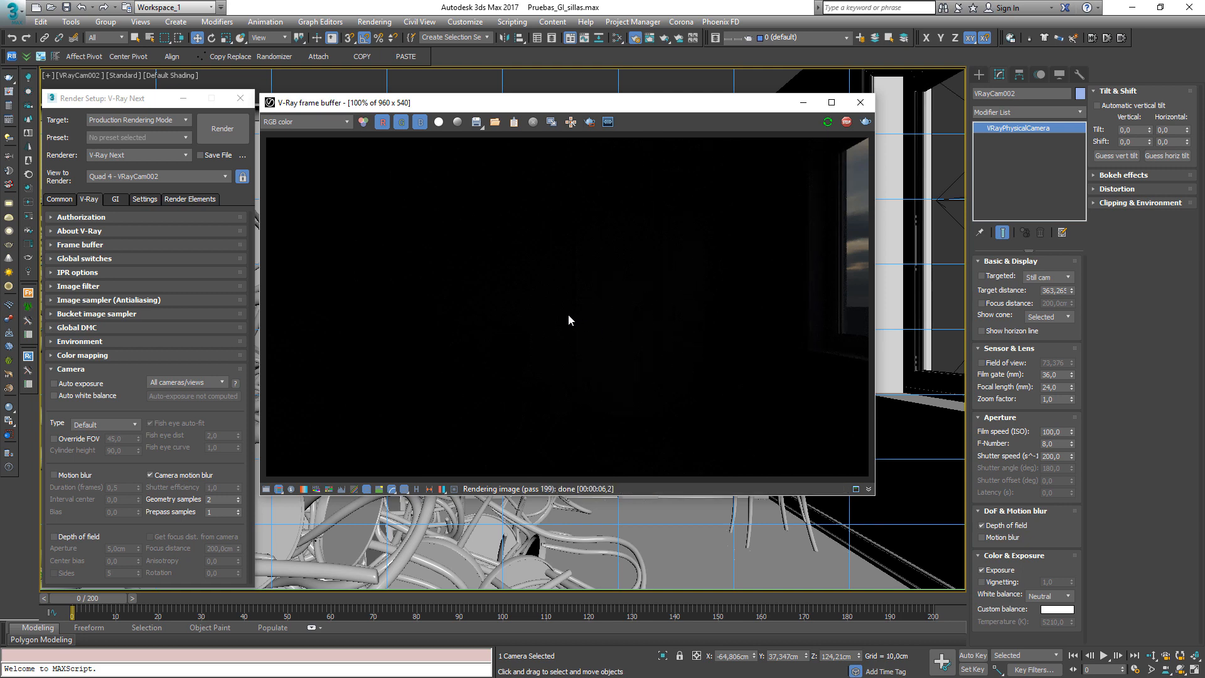
pyautogui.click(54, 383)
pyautogui.hotkey('shift', 'q')
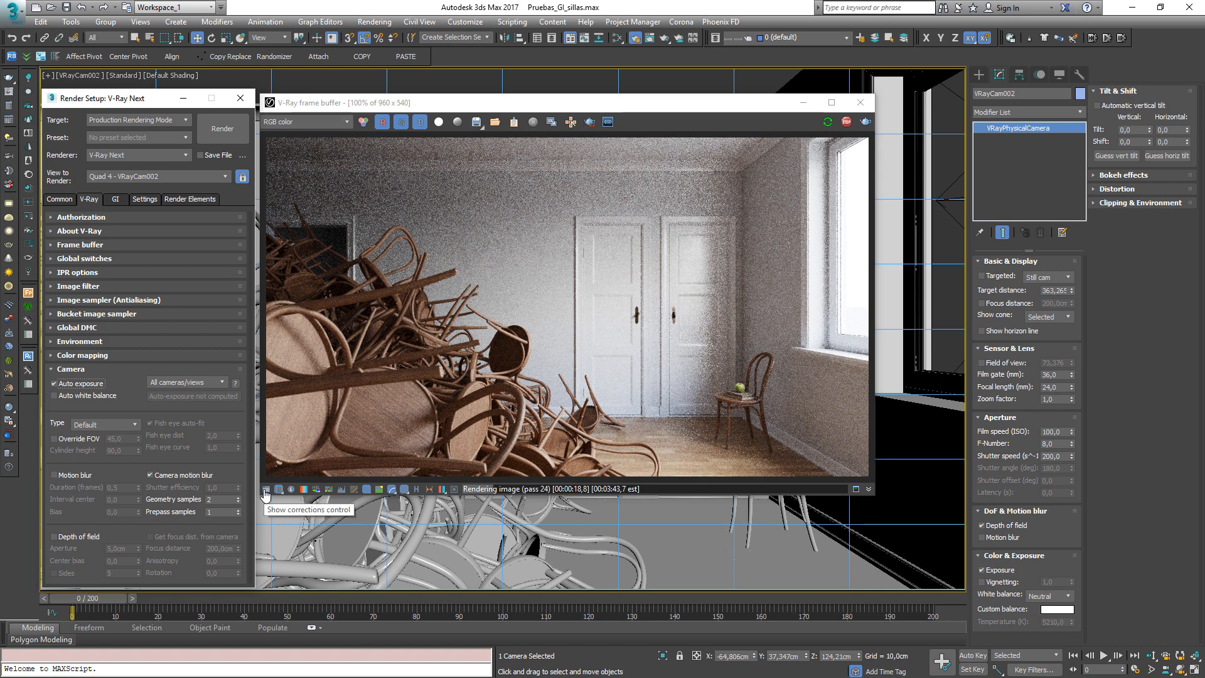
# Set the frame buffer's Exposure correction to 0 and hide the color corrections panel
pyautogui.click(266, 489)
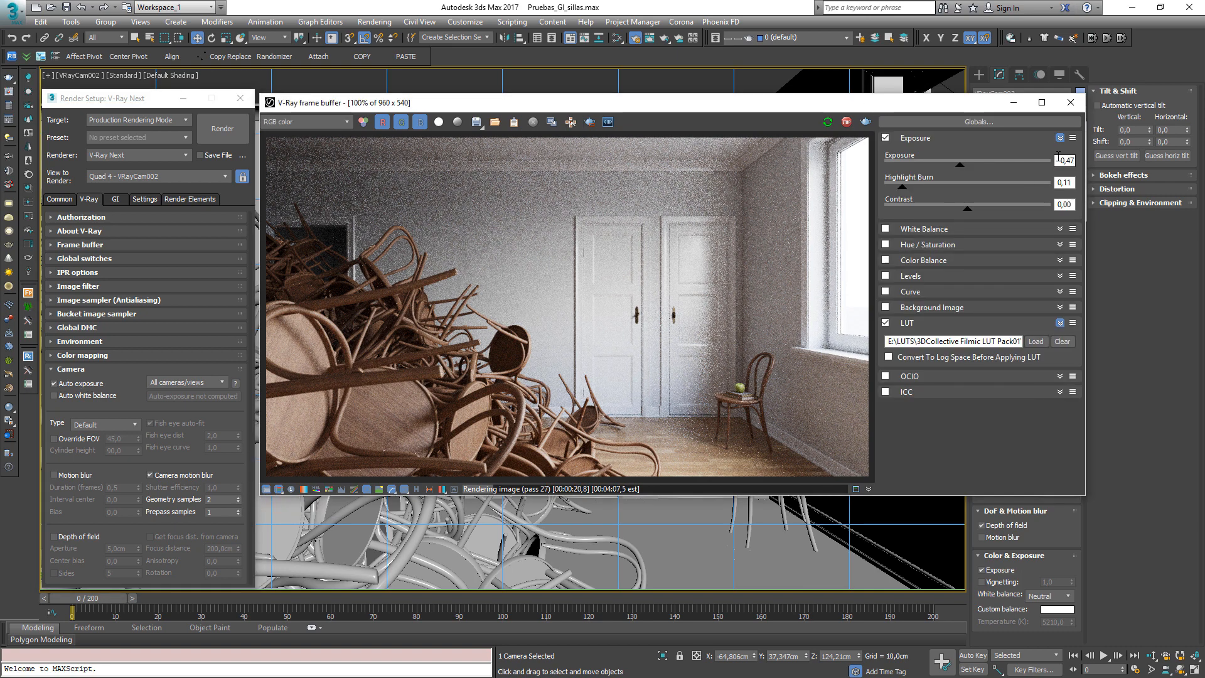
pyautogui.write('0')
pyautogui.press('Return')
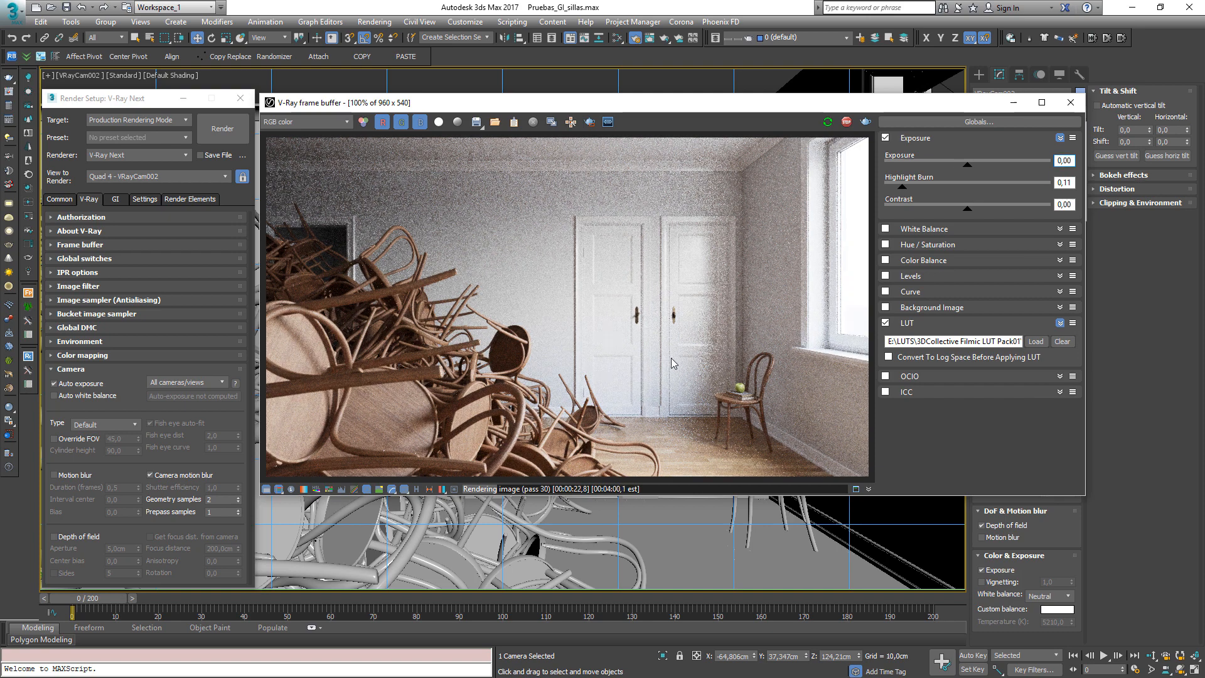
pyautogui.click(1059, 138)
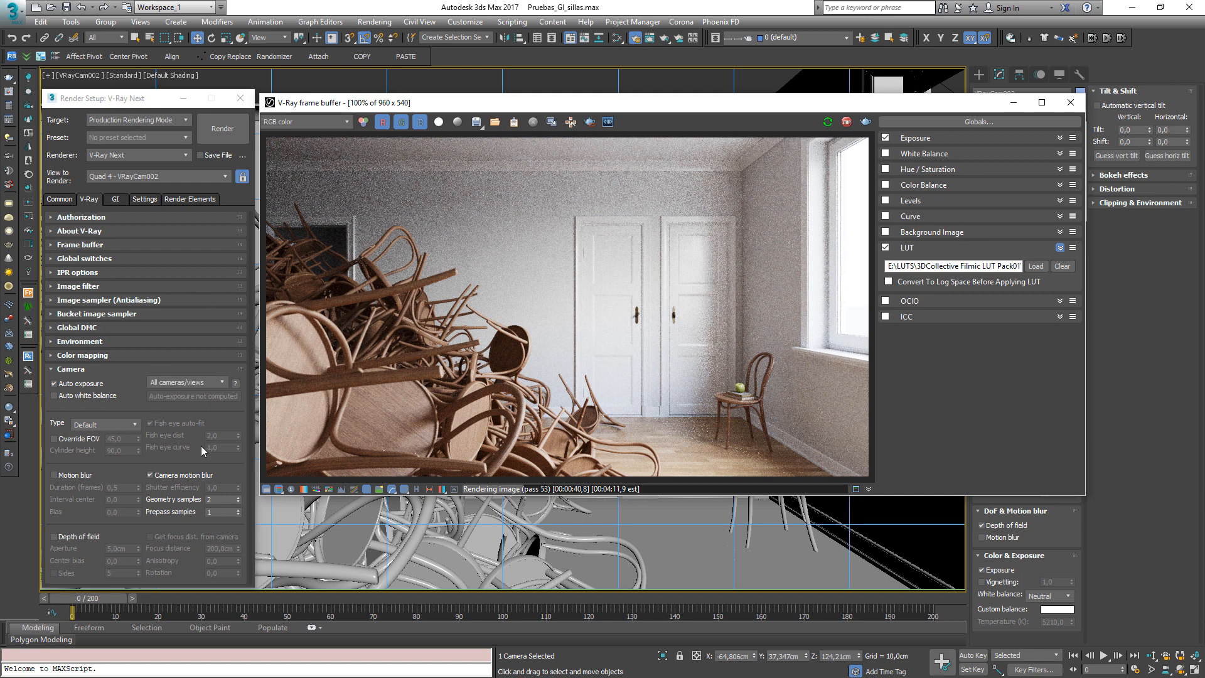
pyautogui.click(266, 492)
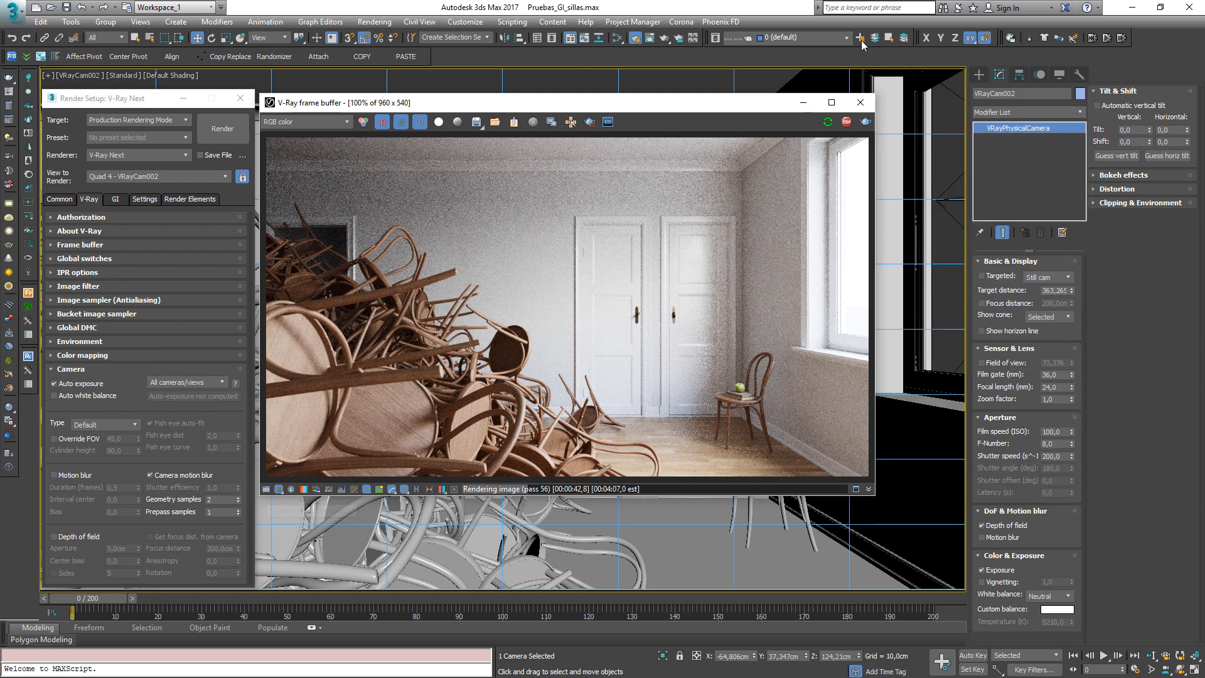
# Stop the render, transfer the auto exposure to the camera, disable Auto exposure and restart the interactive render
pyautogui.click(846, 123)
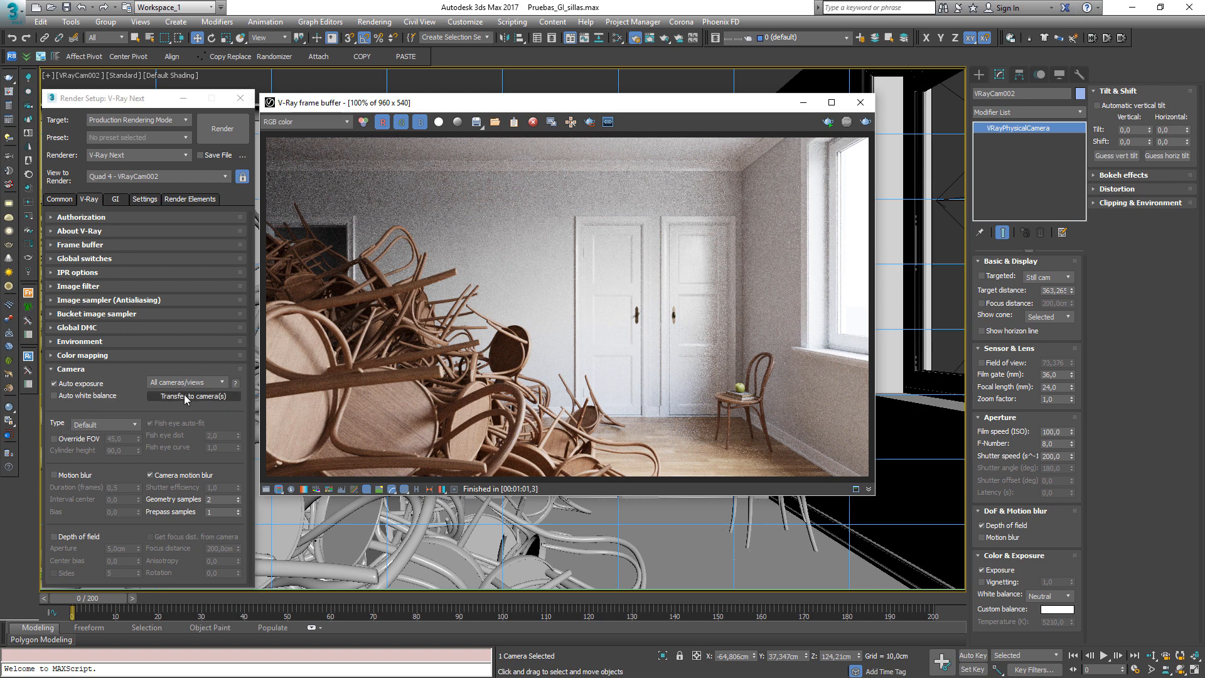
pyautogui.click(186, 397)
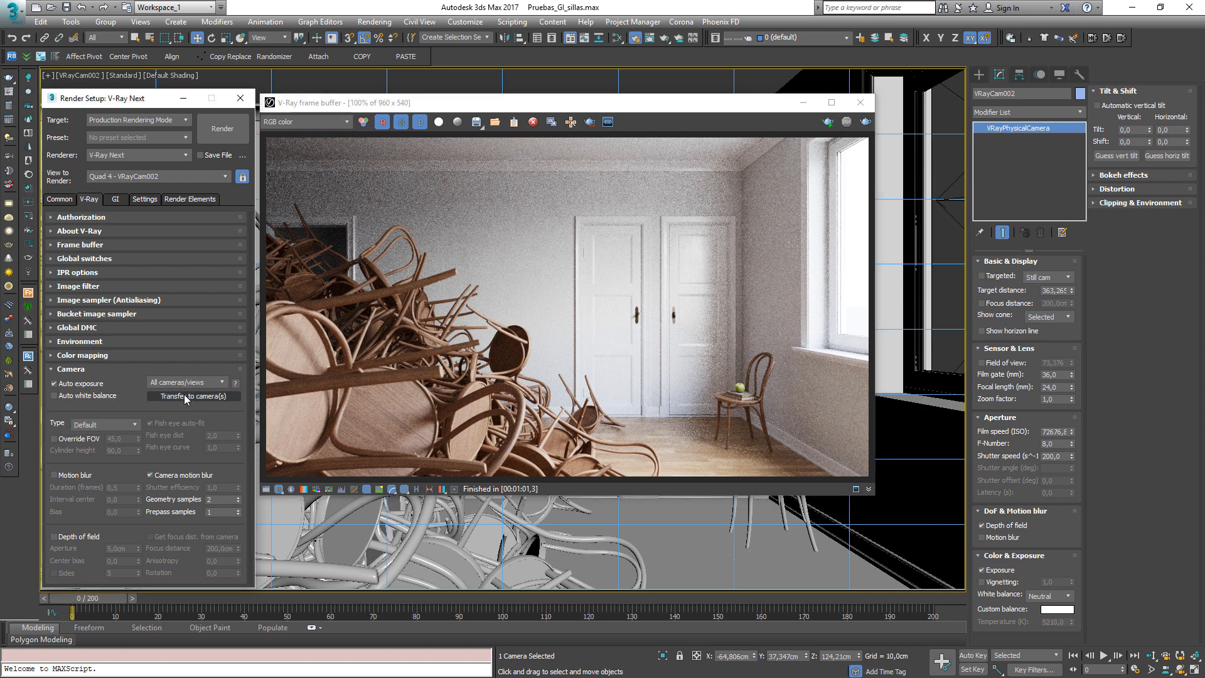
pyautogui.doubleClick(1042, 430)
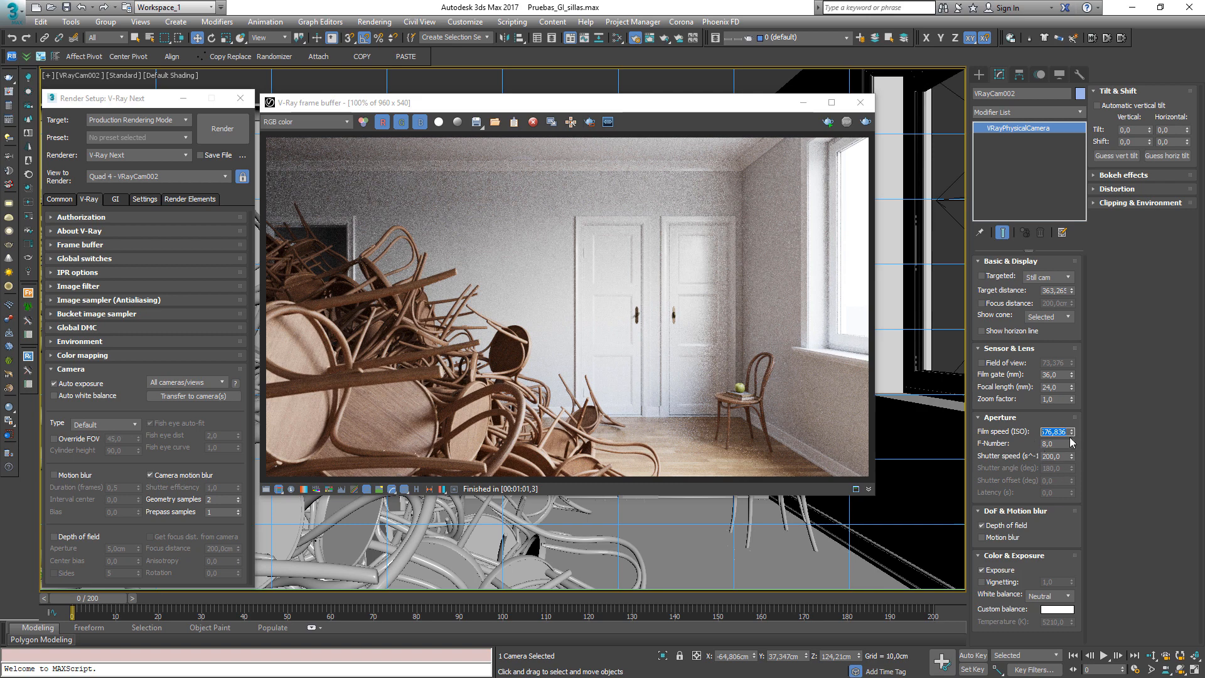
pyautogui.press('Tab')
pyautogui.press('Tab')
pyautogui.click(54, 384)
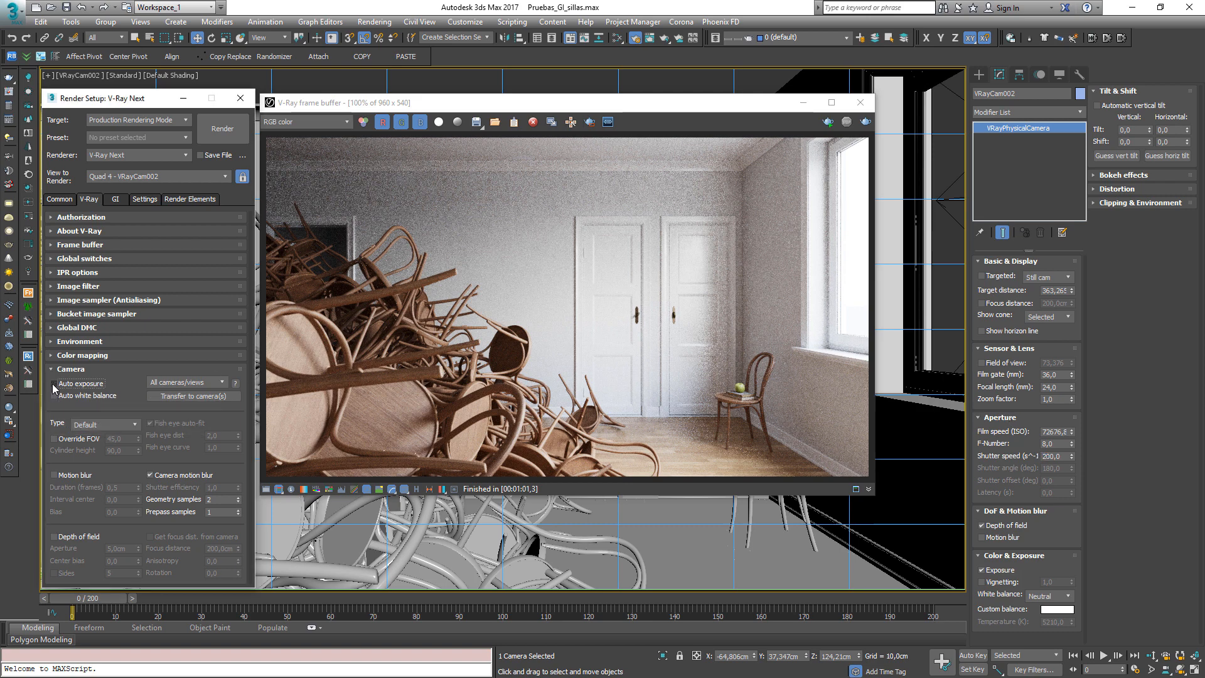
pyautogui.click(824, 122)
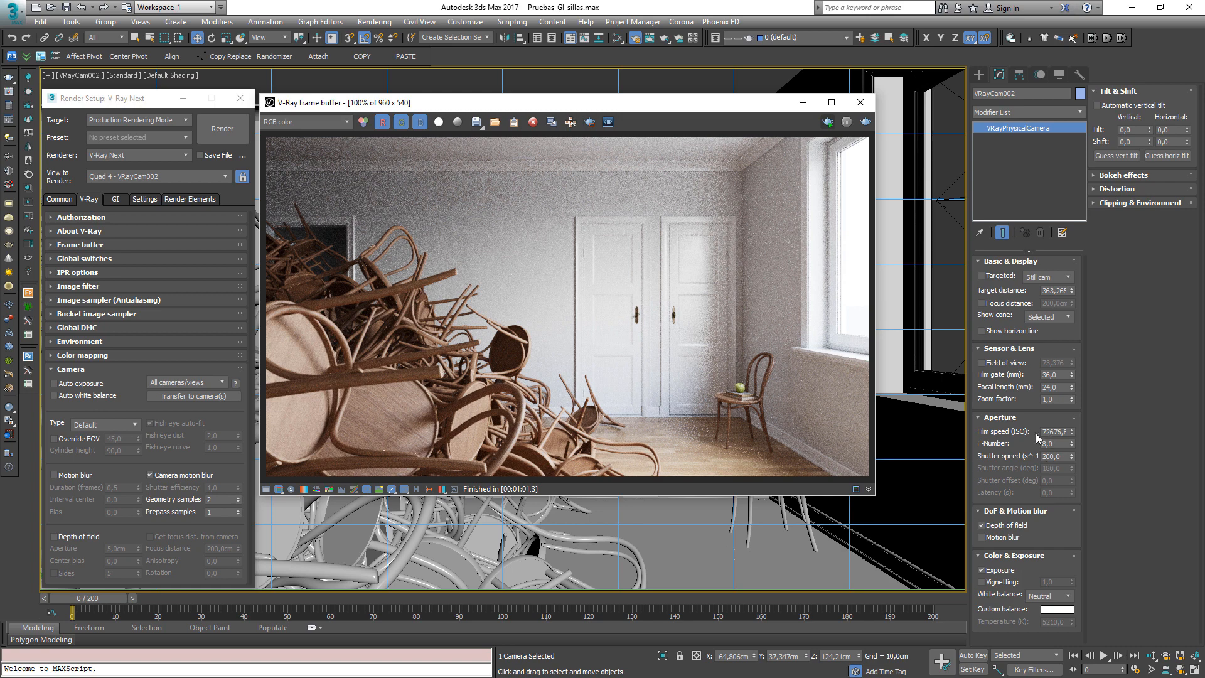
pyautogui.hotkey('shift', 'q')
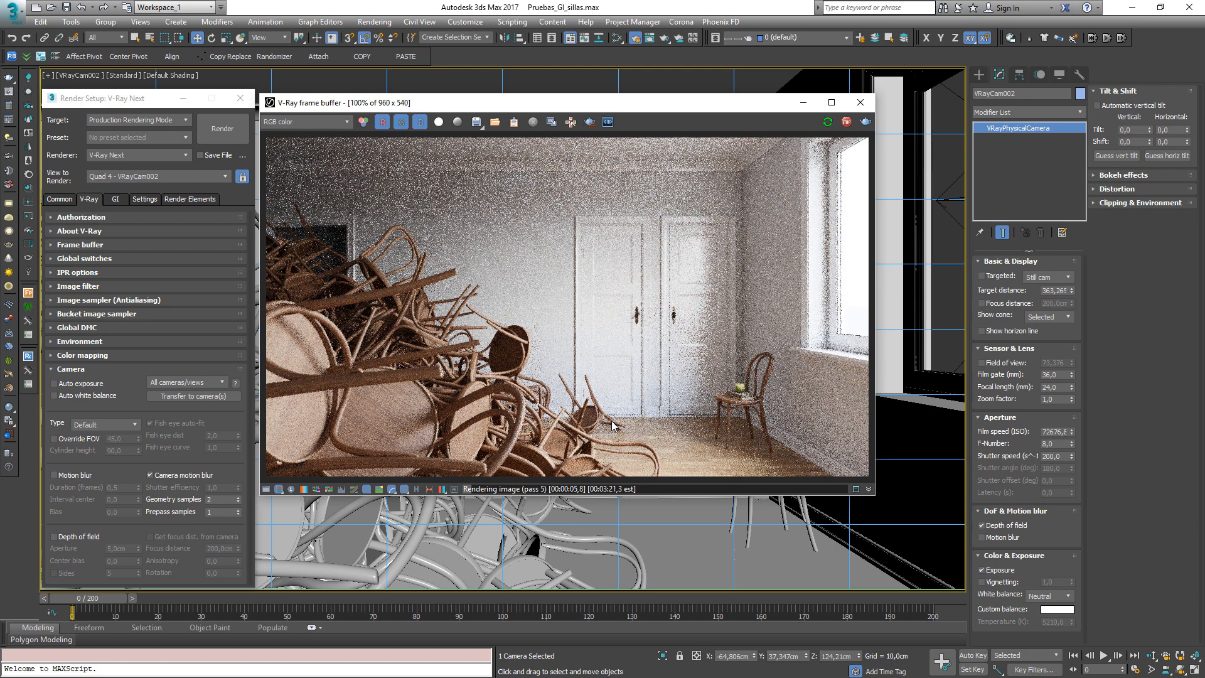
# Set the camera's F-Number to 2 and adjust its film speed to about 915.72 ISO
pyautogui.click(1056, 443)
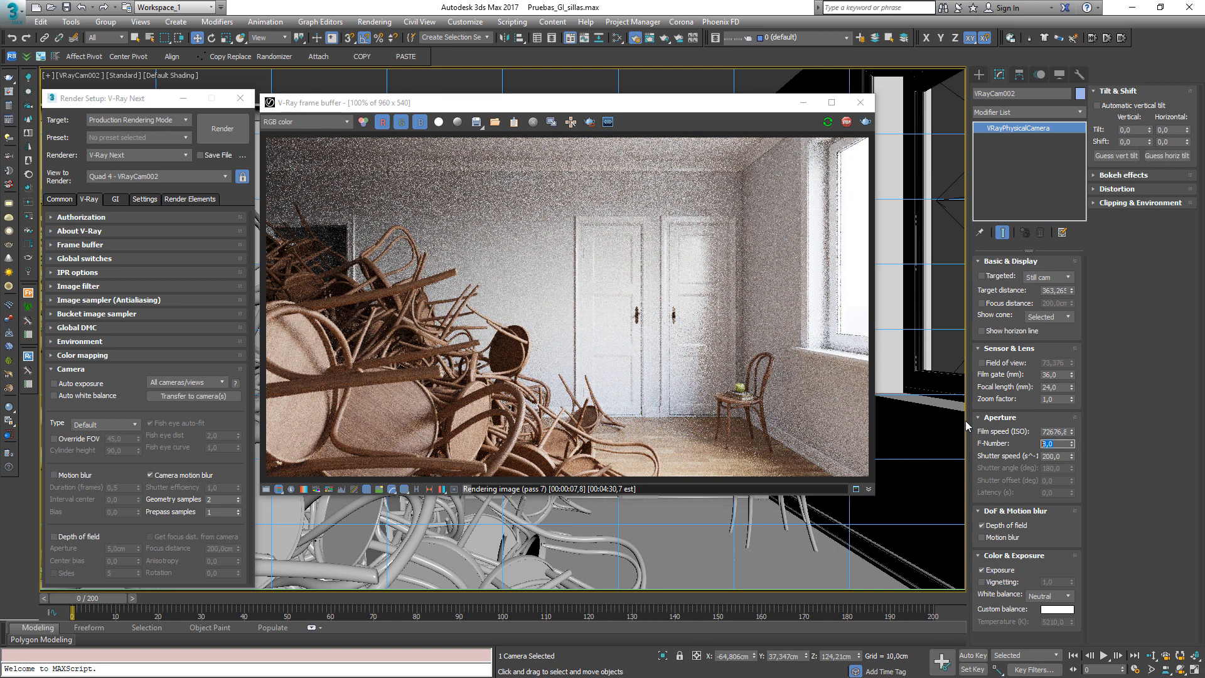
pyautogui.write('2')
pyautogui.press('Return')
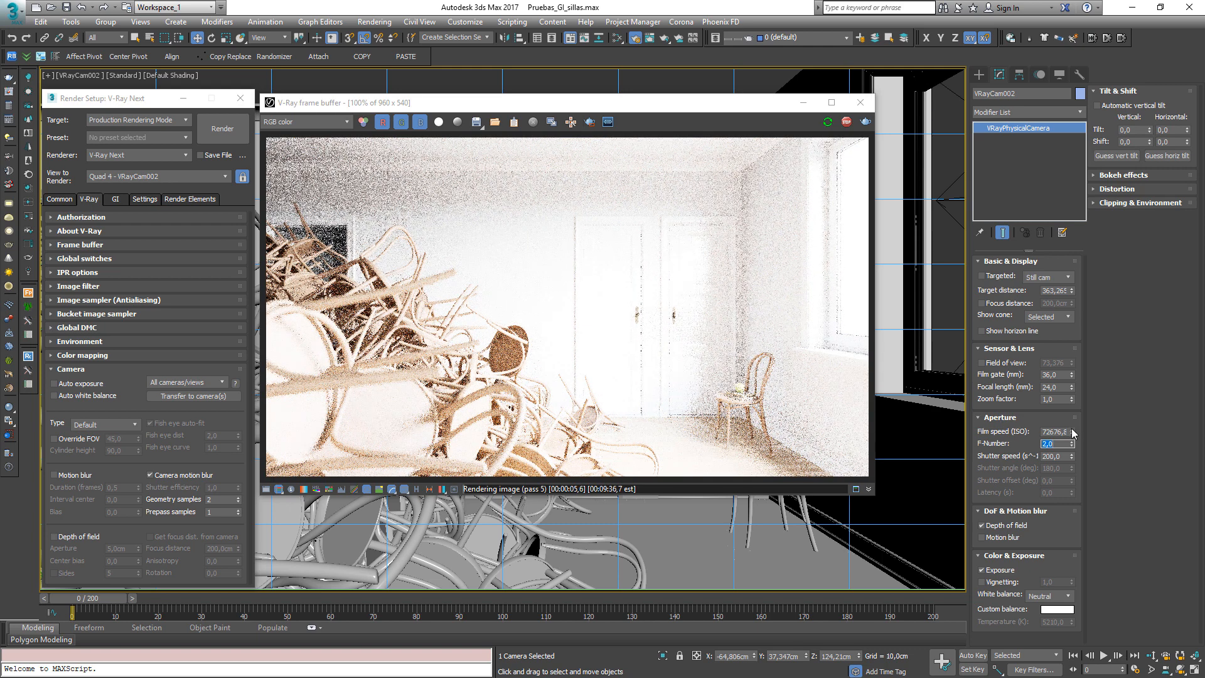
pyautogui.moveTo(1072, 433); pyautogui.dragTo(1073, 508)
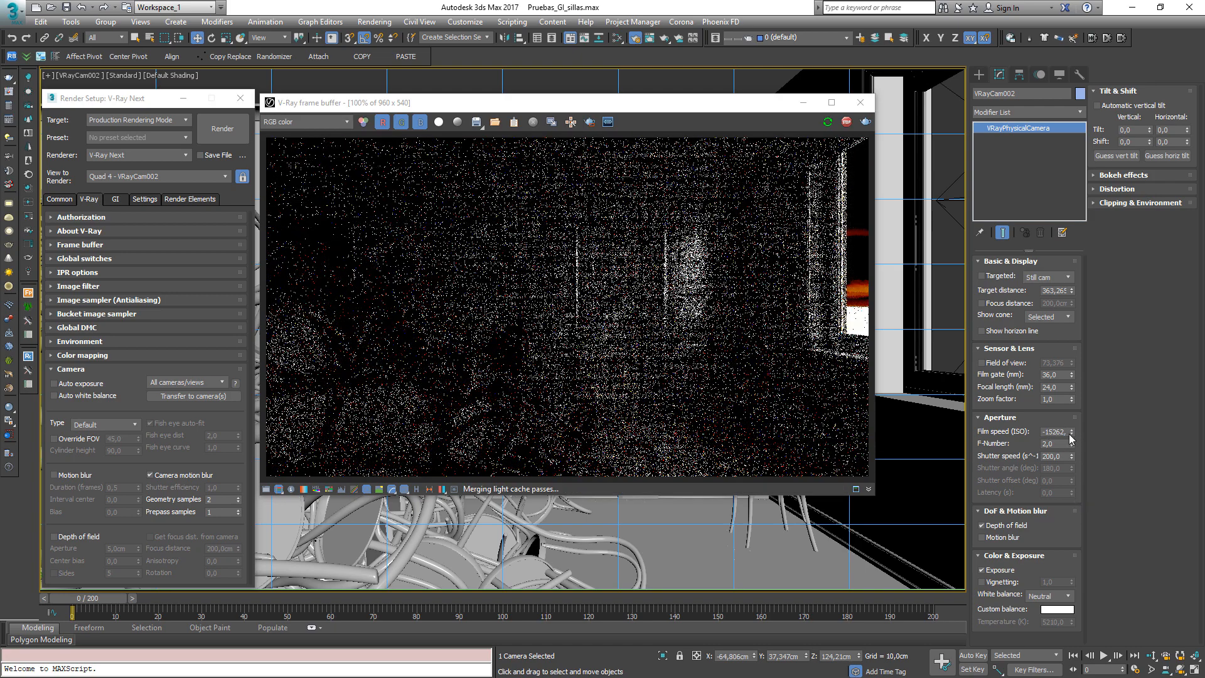
pyautogui.moveTo(1071, 432); pyautogui.dragTo(1072, 362)
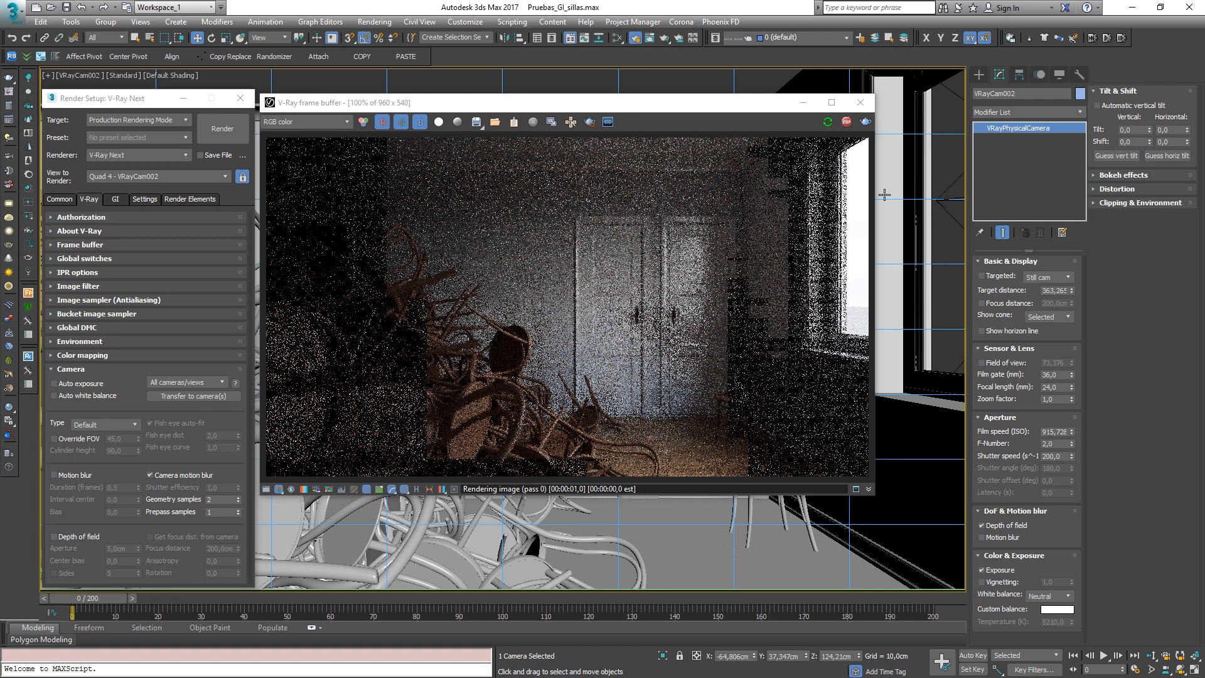
# Re-enable Auto exposure, stop the render, transfer the exposure value to the camera and switch Auto exposure off
pyautogui.click(54, 384)
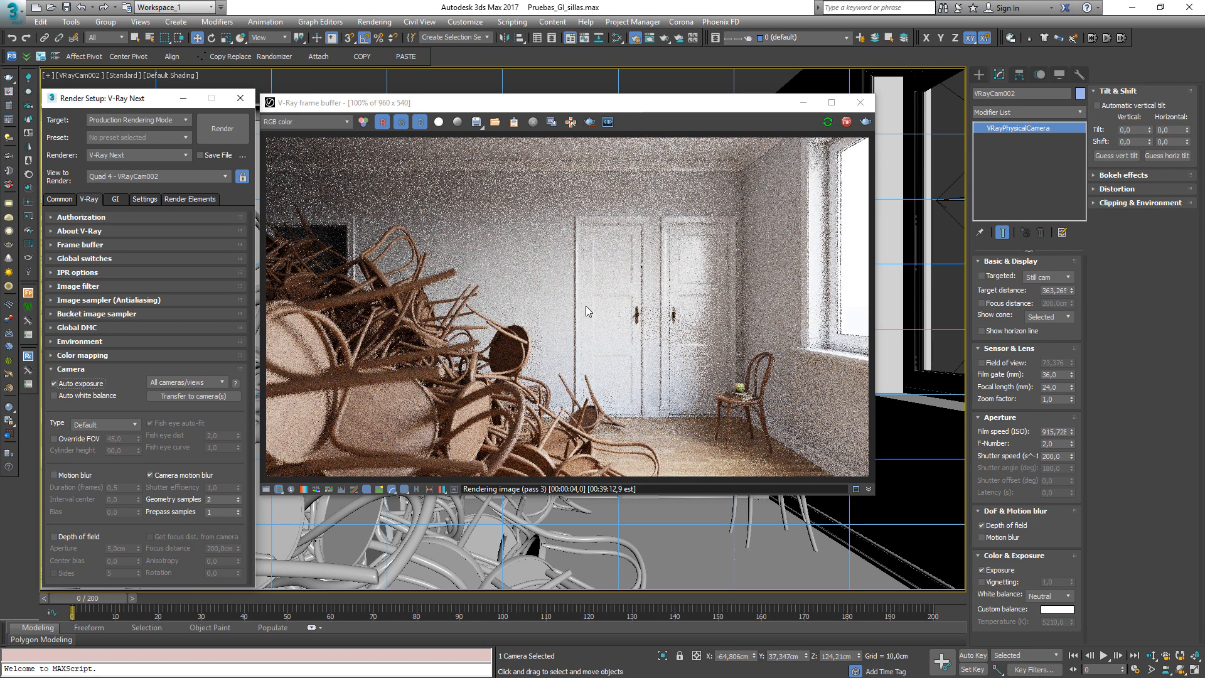
pyautogui.click(847, 121)
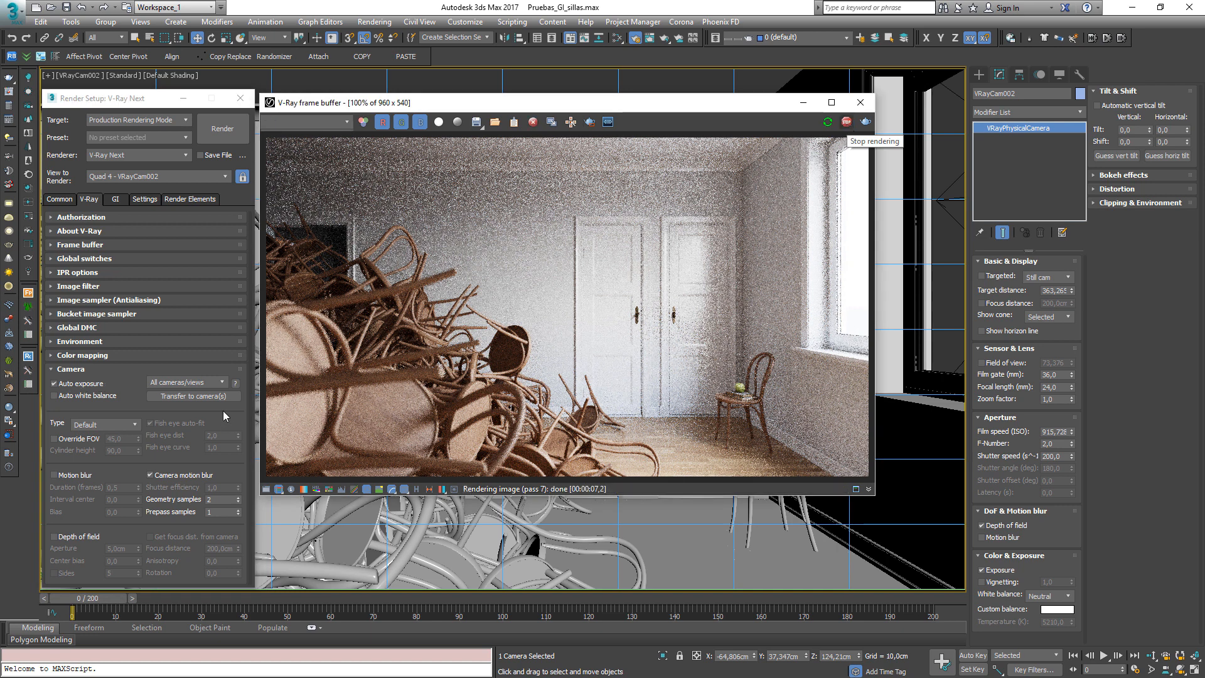
pyautogui.click(189, 396)
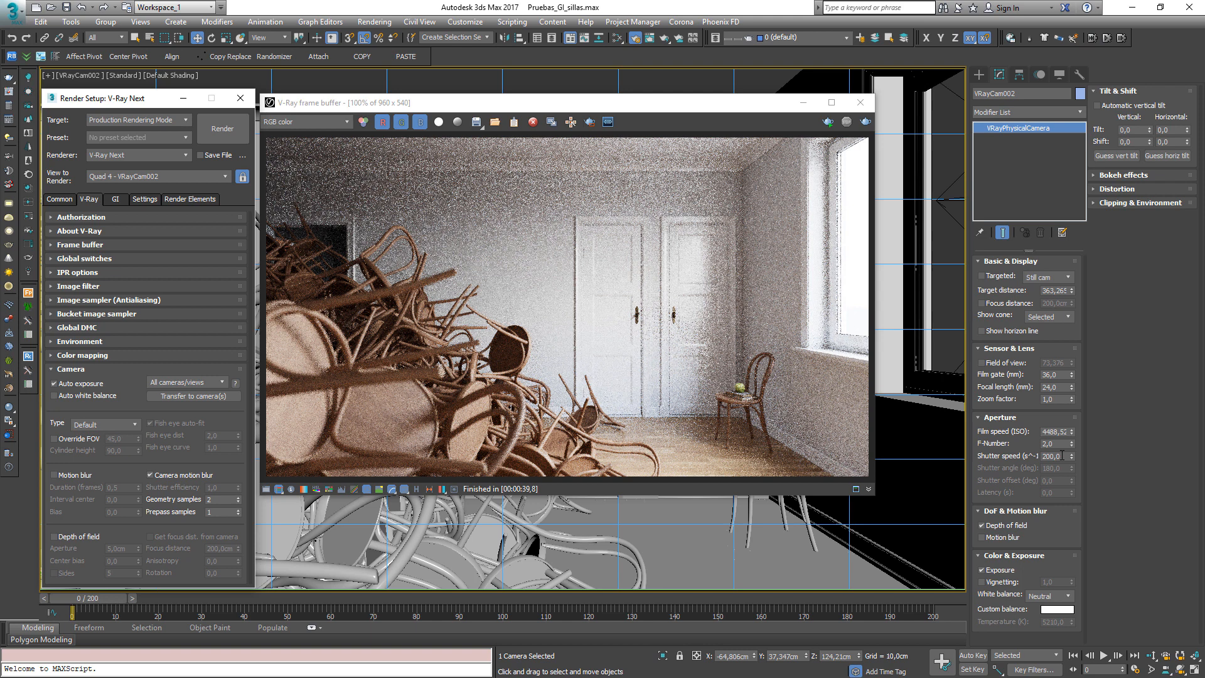
pyautogui.click(67, 388)
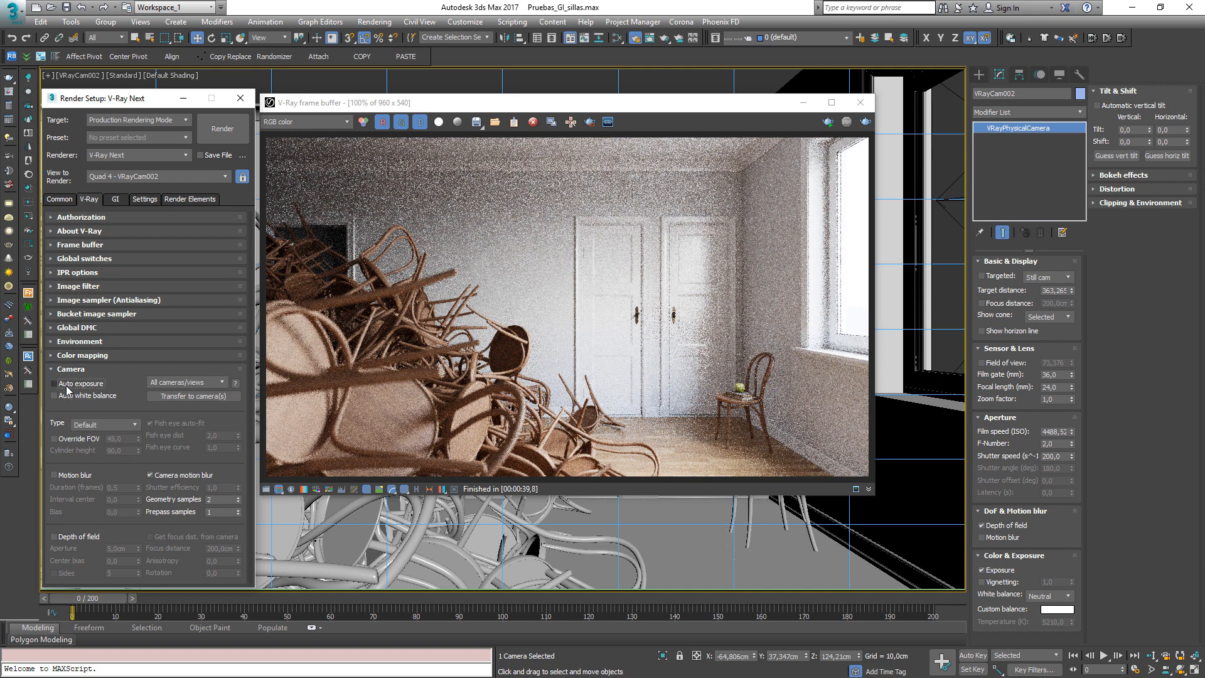
# Start a new render of the camera view in the frame buffer
pyautogui.click(827, 123)
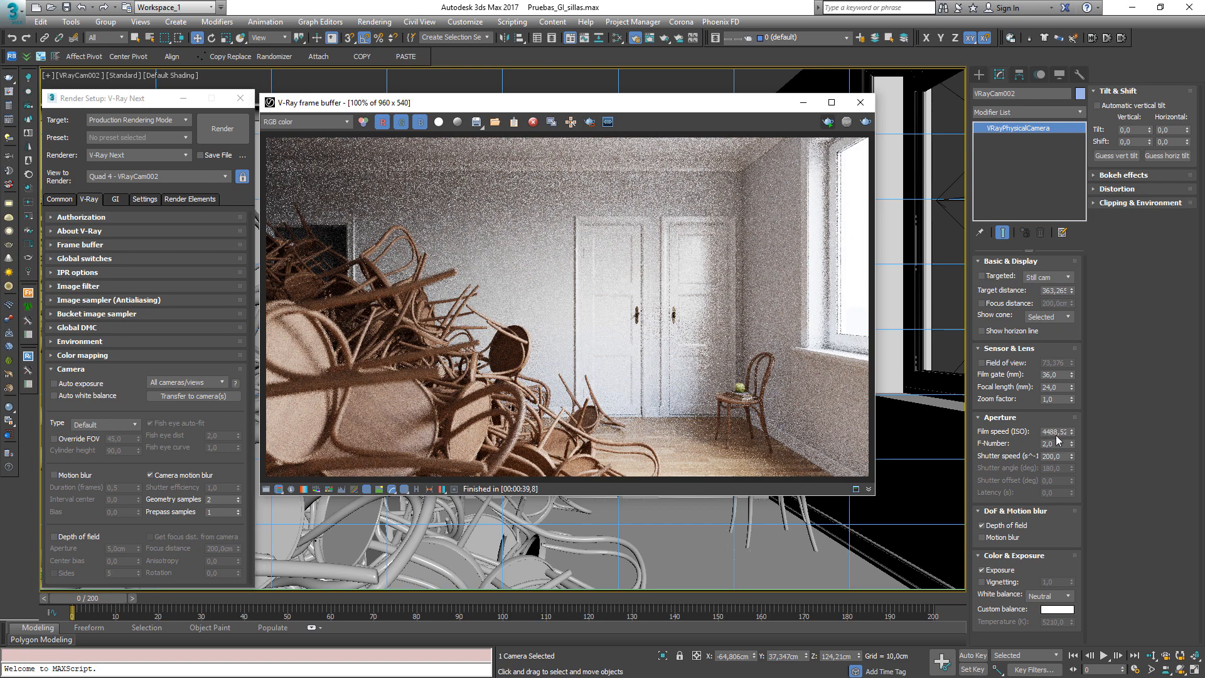
pyautogui.hotkey('shift', 'q')
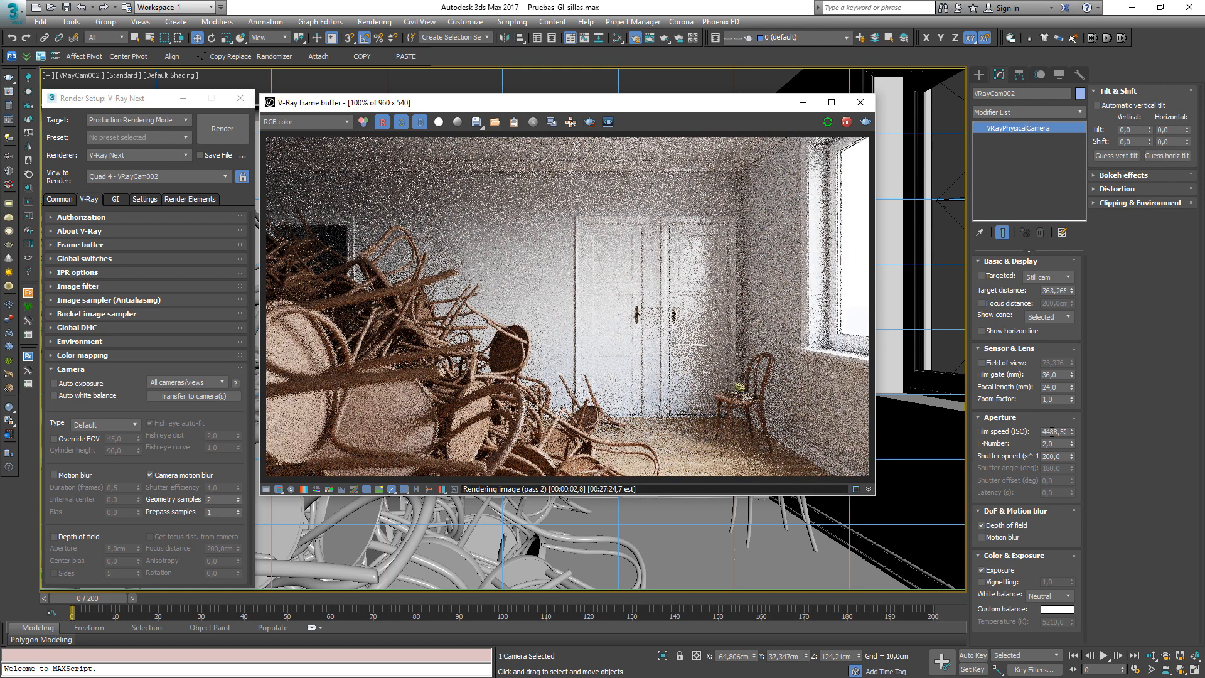
# Toggle Auto white balance on and off, and set the camera's white balance to Neutral
pyautogui.click(54, 396)
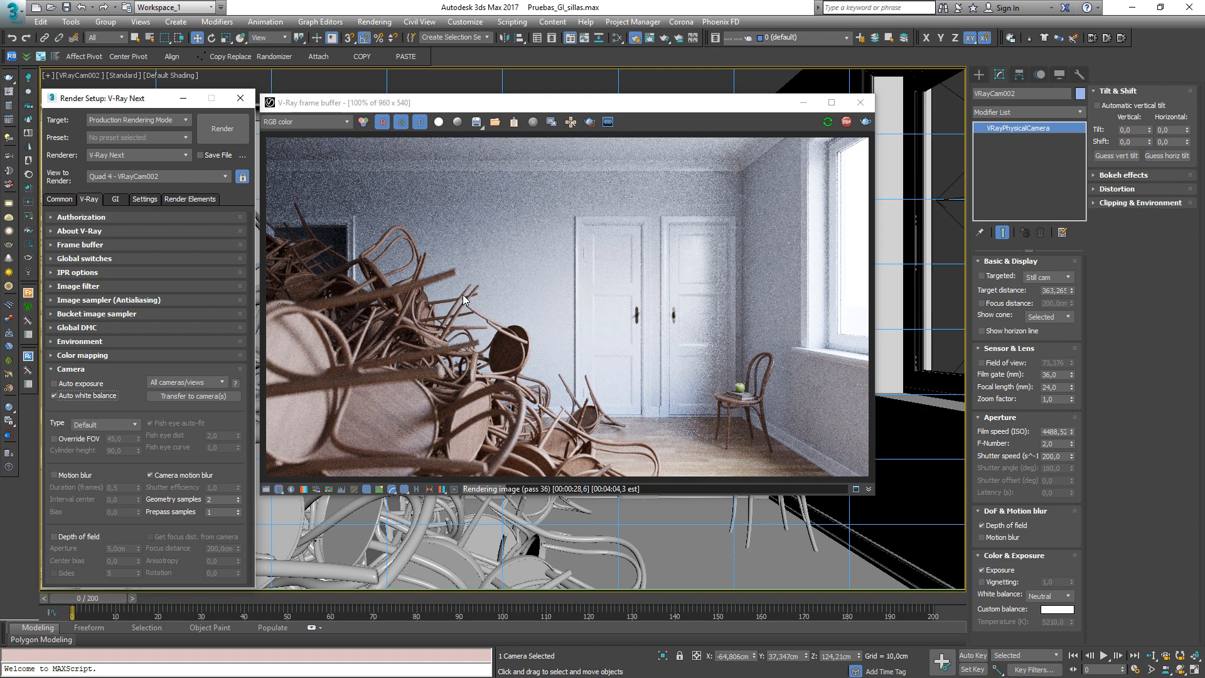
pyautogui.click(55, 396)
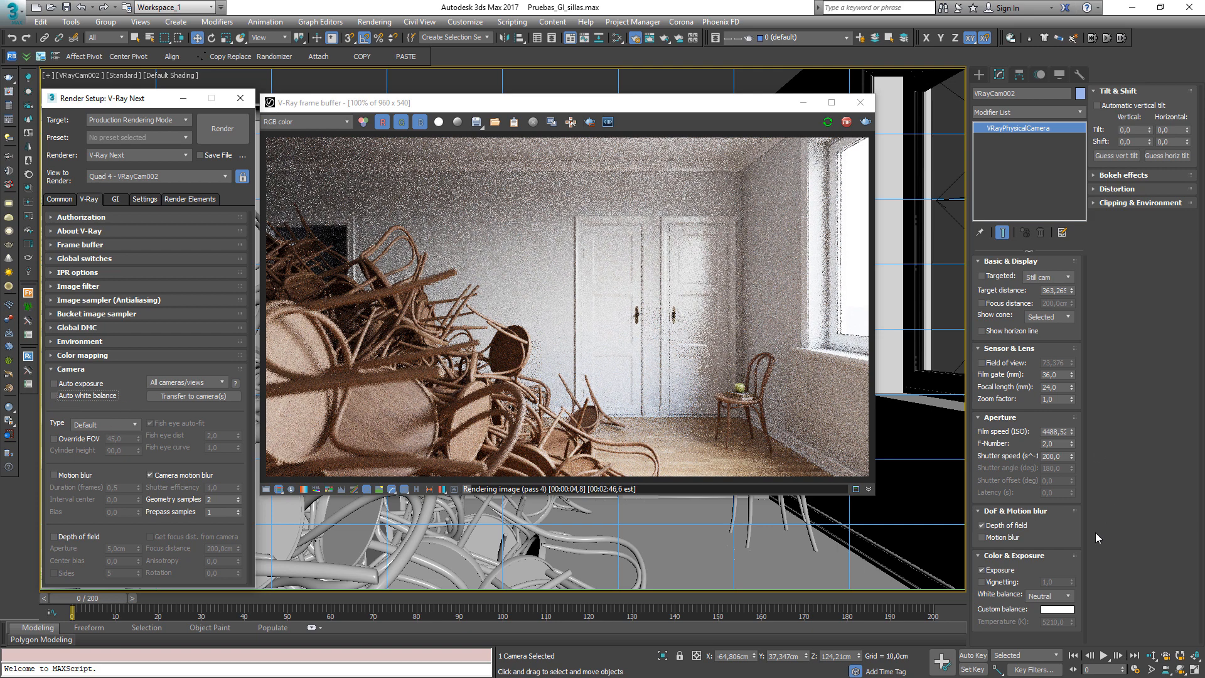
pyautogui.click(1051, 596)
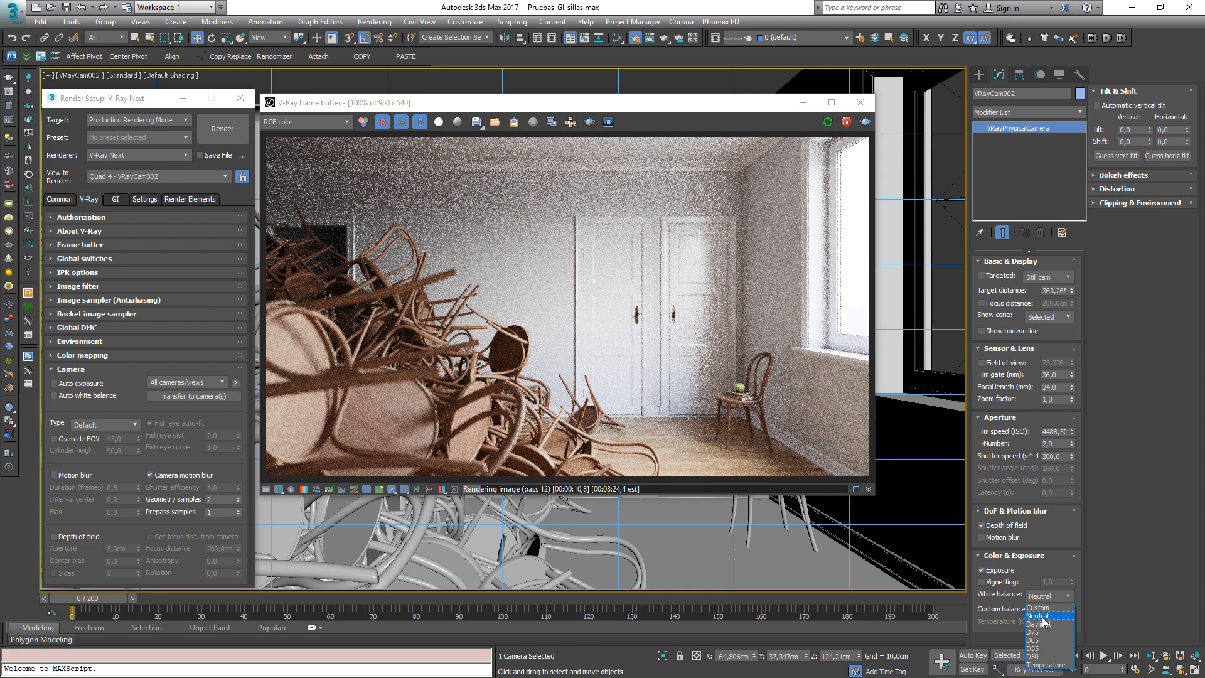
pyautogui.click(1043, 618)
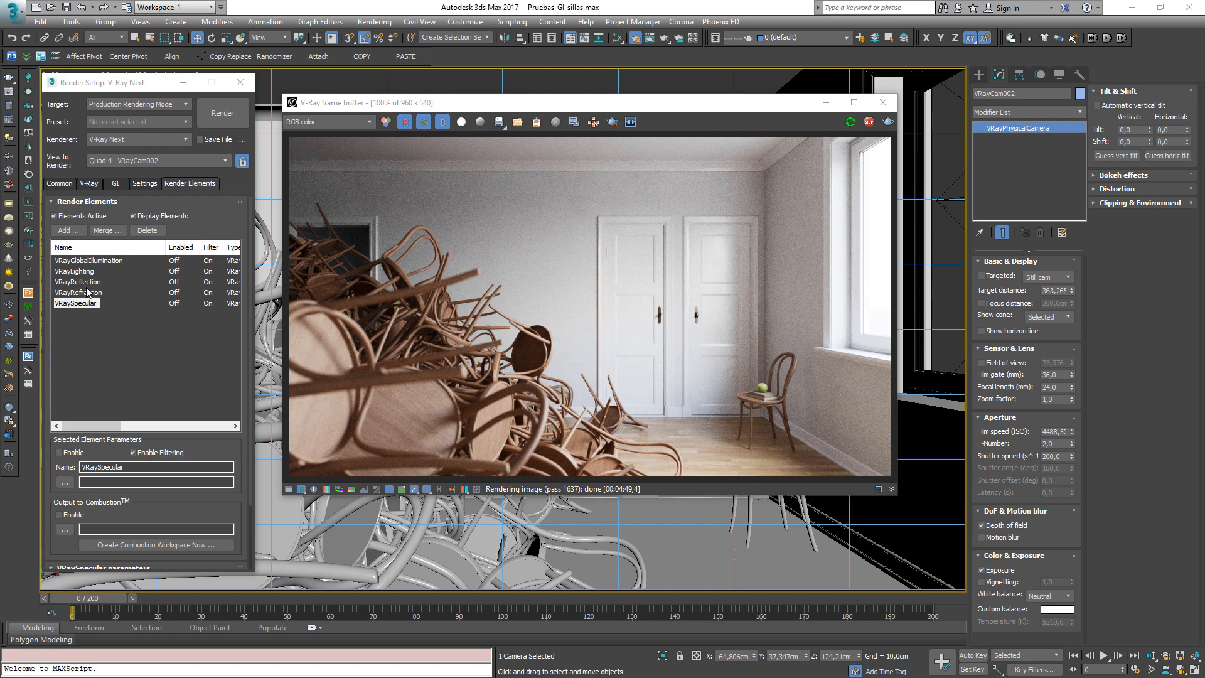
# Add a VRayDenoiser render element to the render elements list
pyautogui.scroll(-3, 242, 385)
pyautogui.scroll(3, 242, 384)
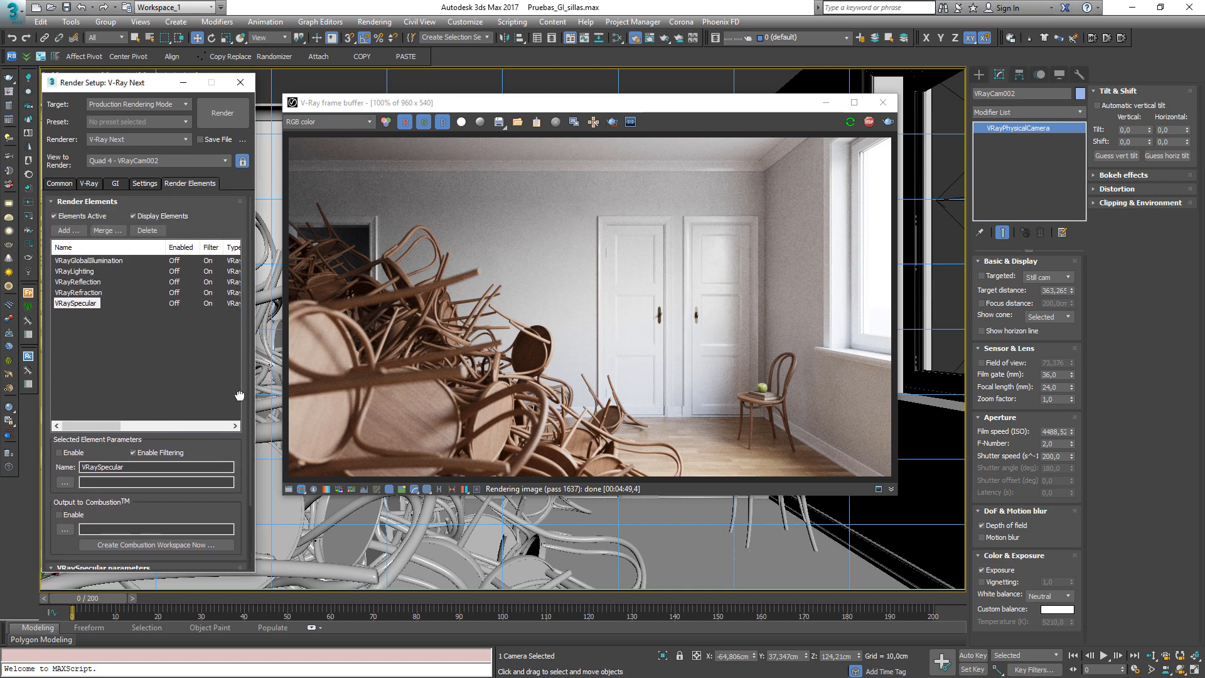
pyautogui.click(68, 231)
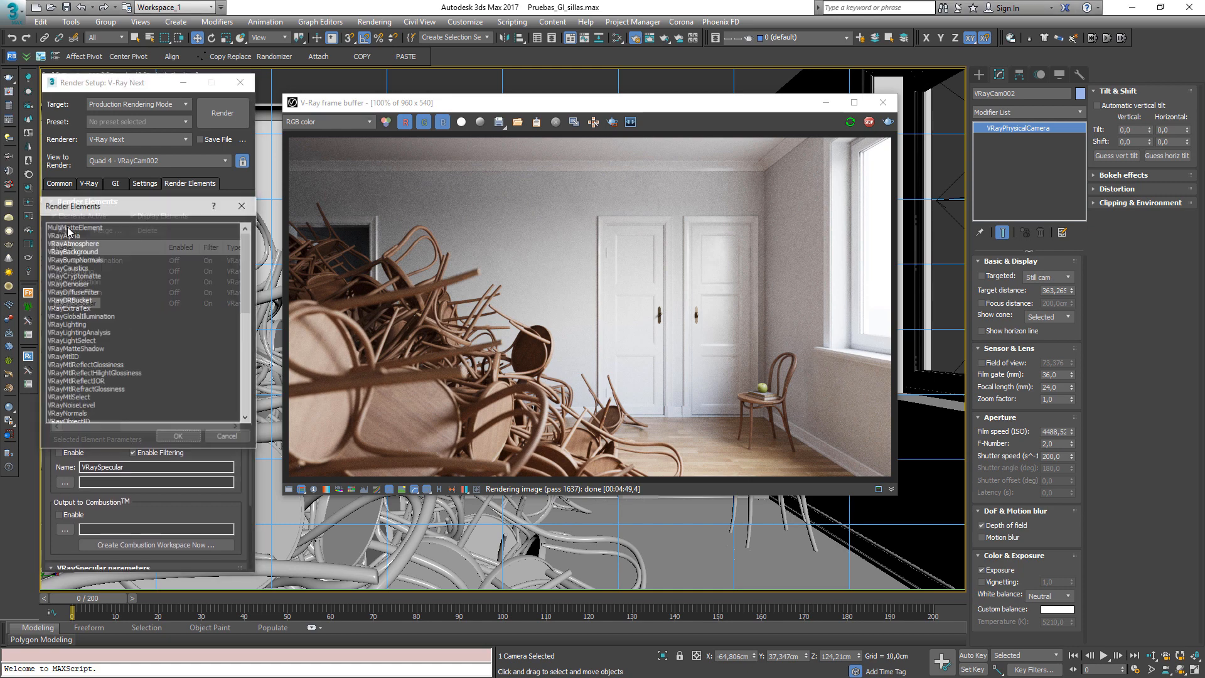
pyautogui.click(65, 285)
pyautogui.click(179, 437)
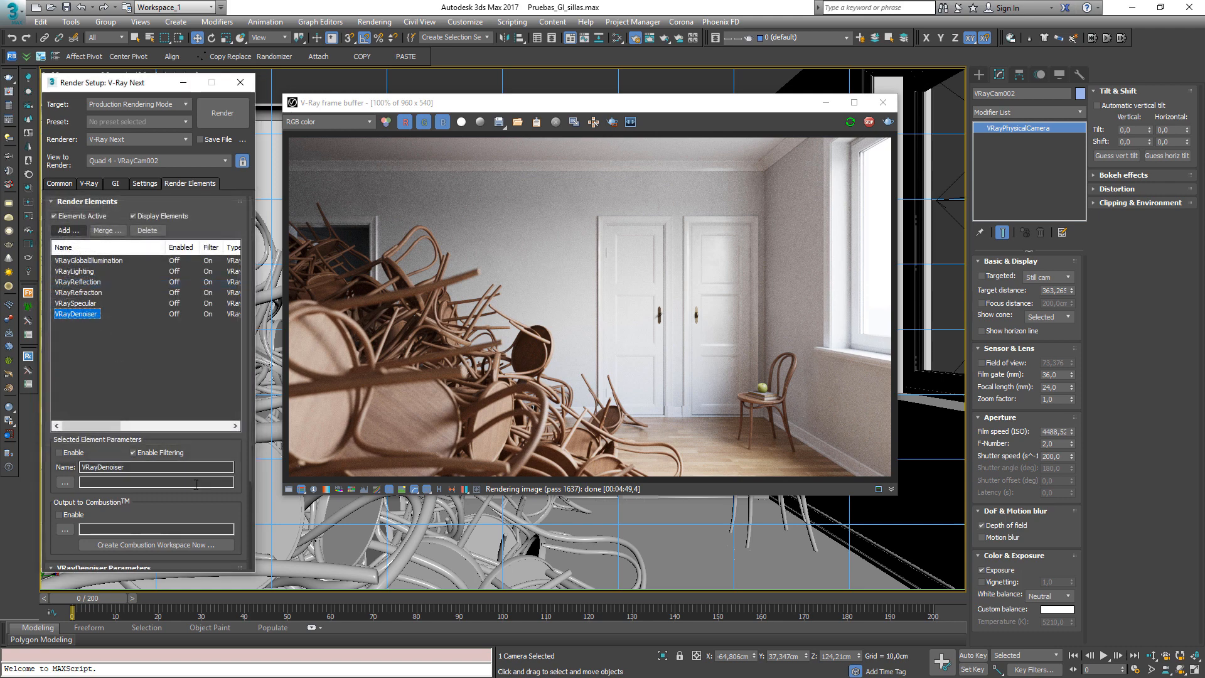
# Set the denoiser's engine to Default V-Ray denoiser and stop the render
pyautogui.scroll(-4, 228, 351)
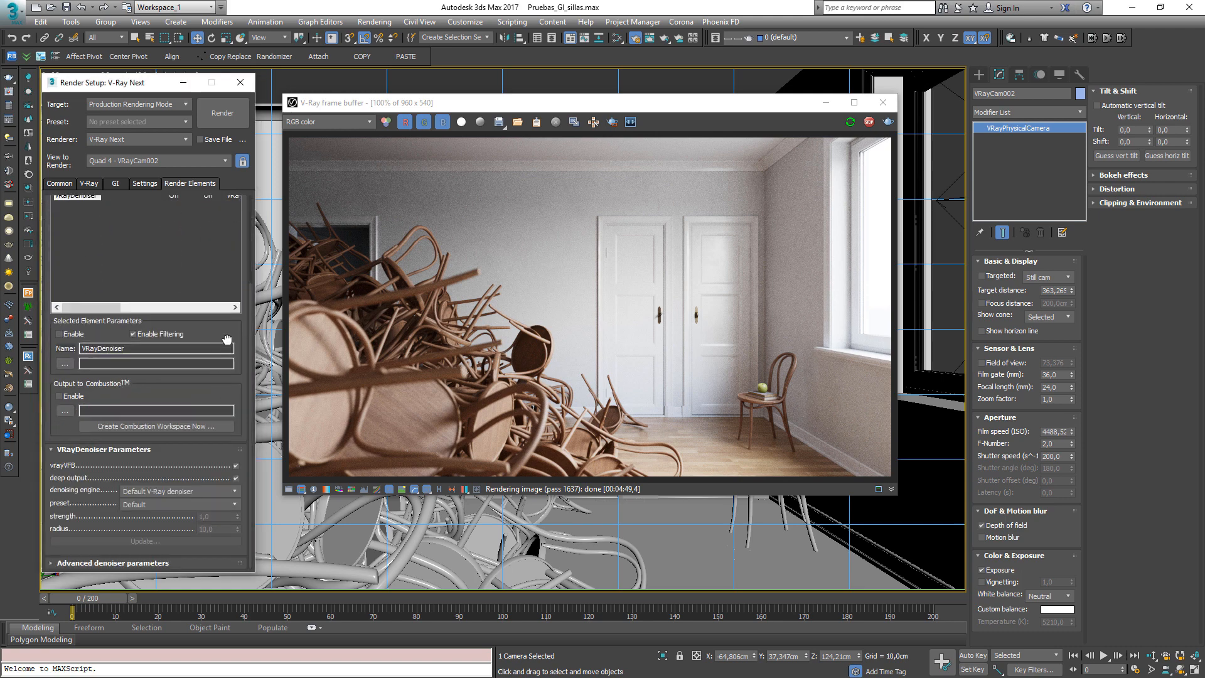
pyautogui.click(162, 491)
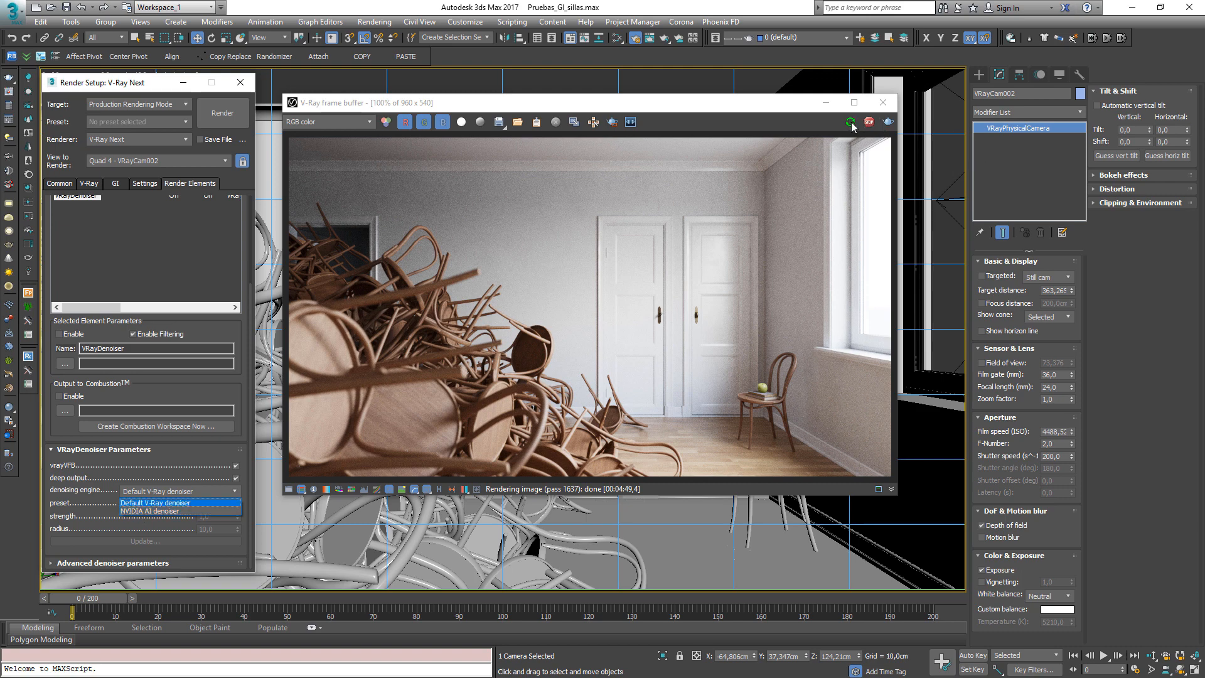
pyautogui.click(164, 505)
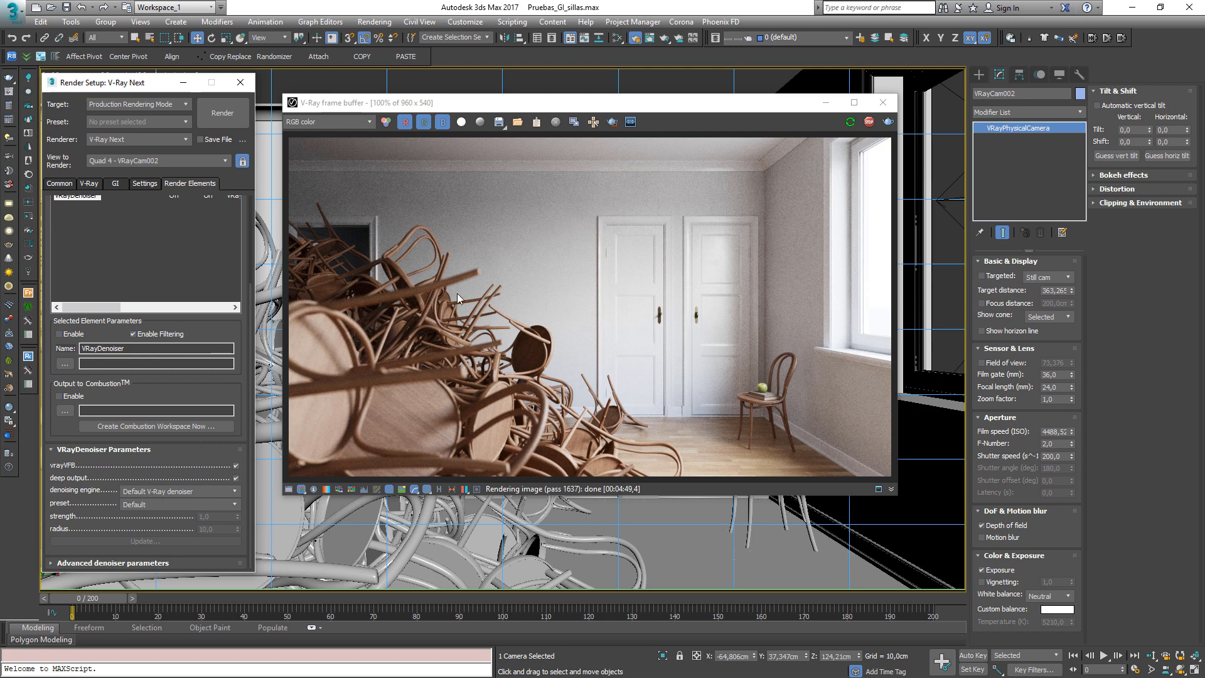
pyautogui.click(869, 122)
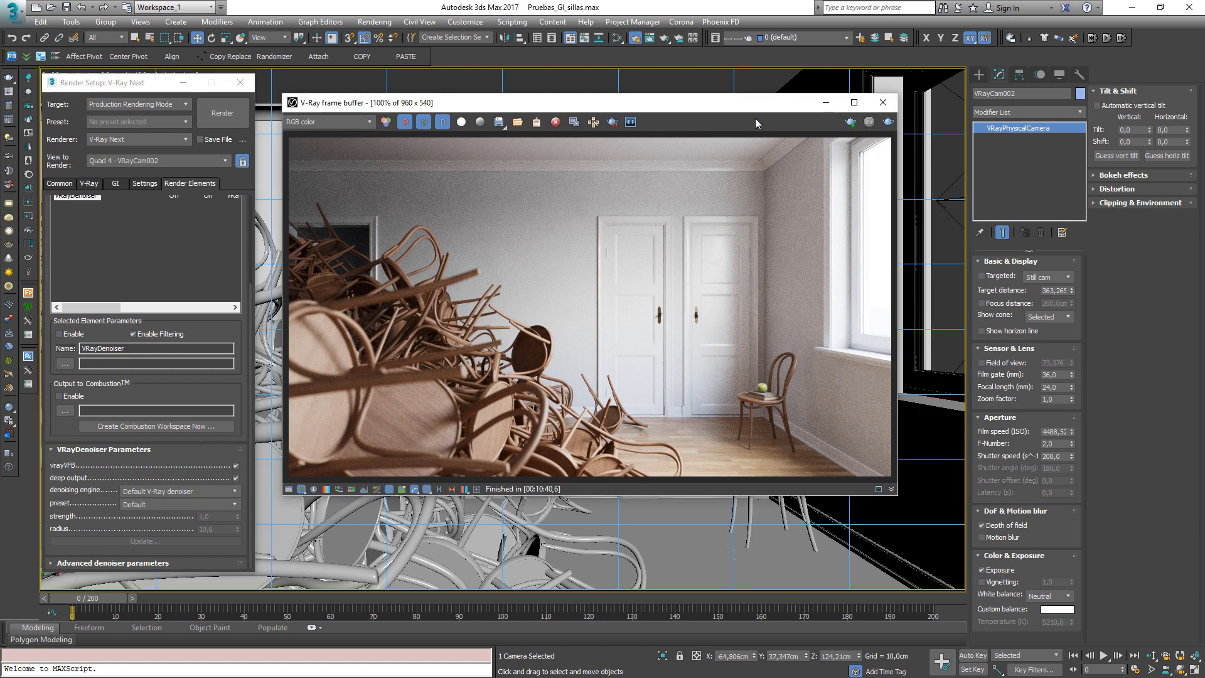
# Enable denoise in the VRayGlobalIllumination render element's parameters
pyautogui.moveTo(237, 375); pyautogui.dragTo(237, 494)
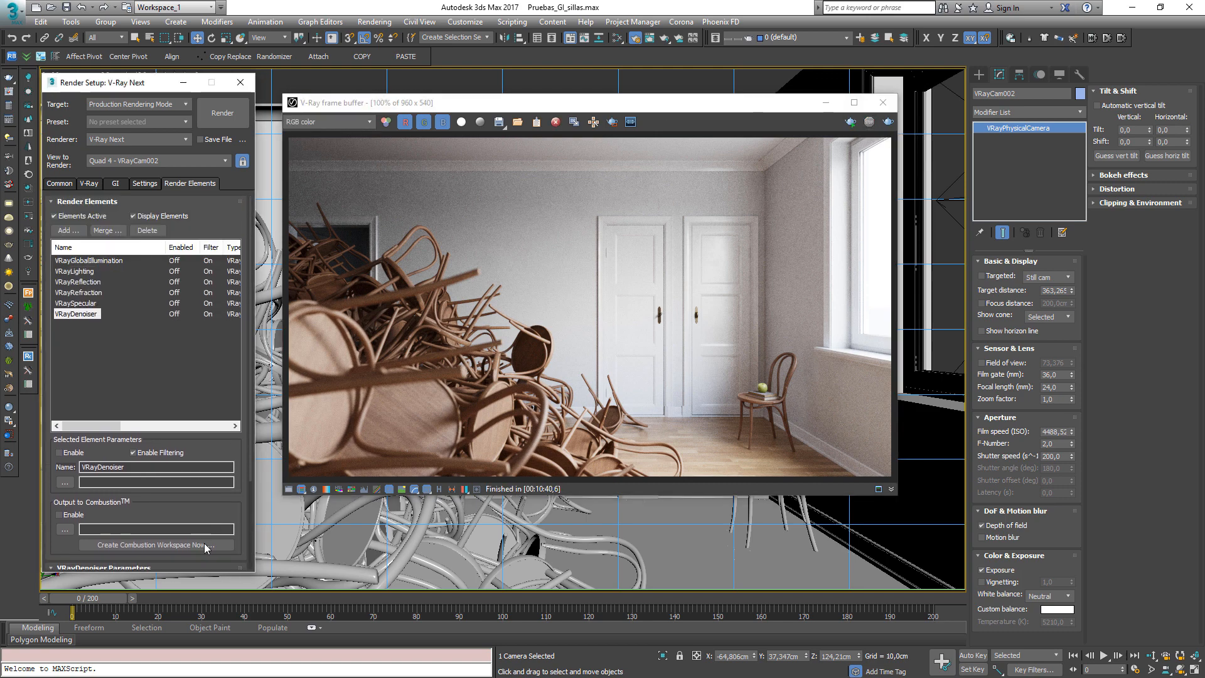
pyautogui.click(89, 260)
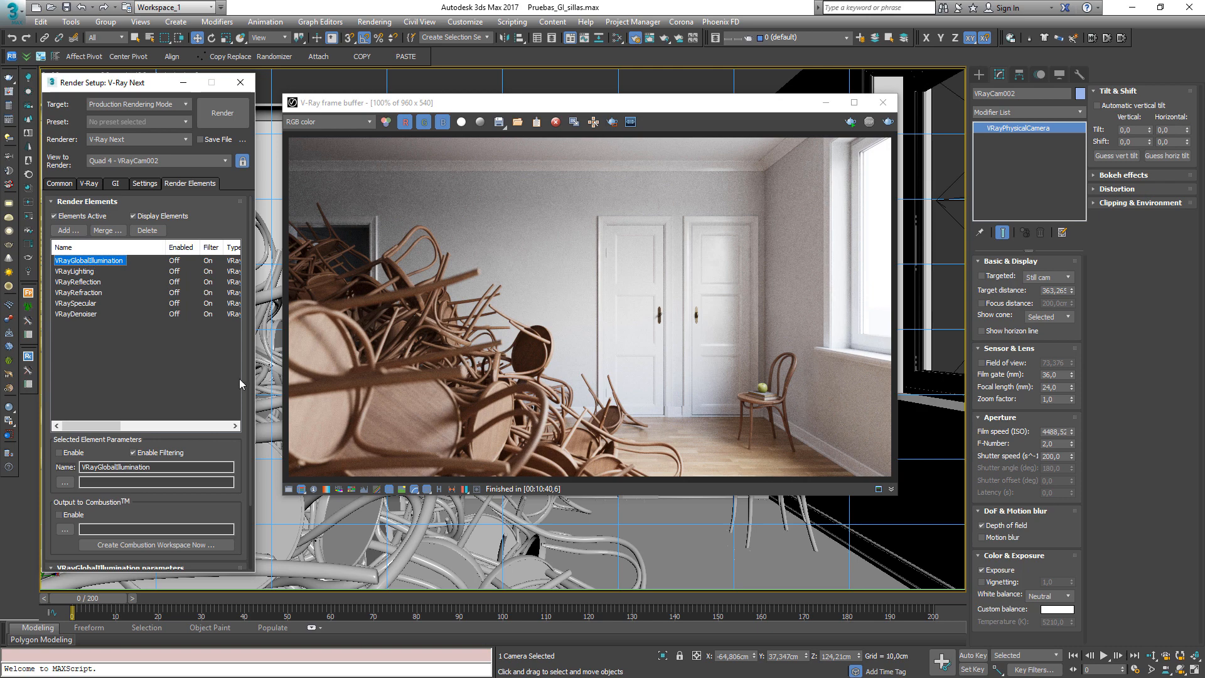
pyautogui.scroll(-3, 230, 518)
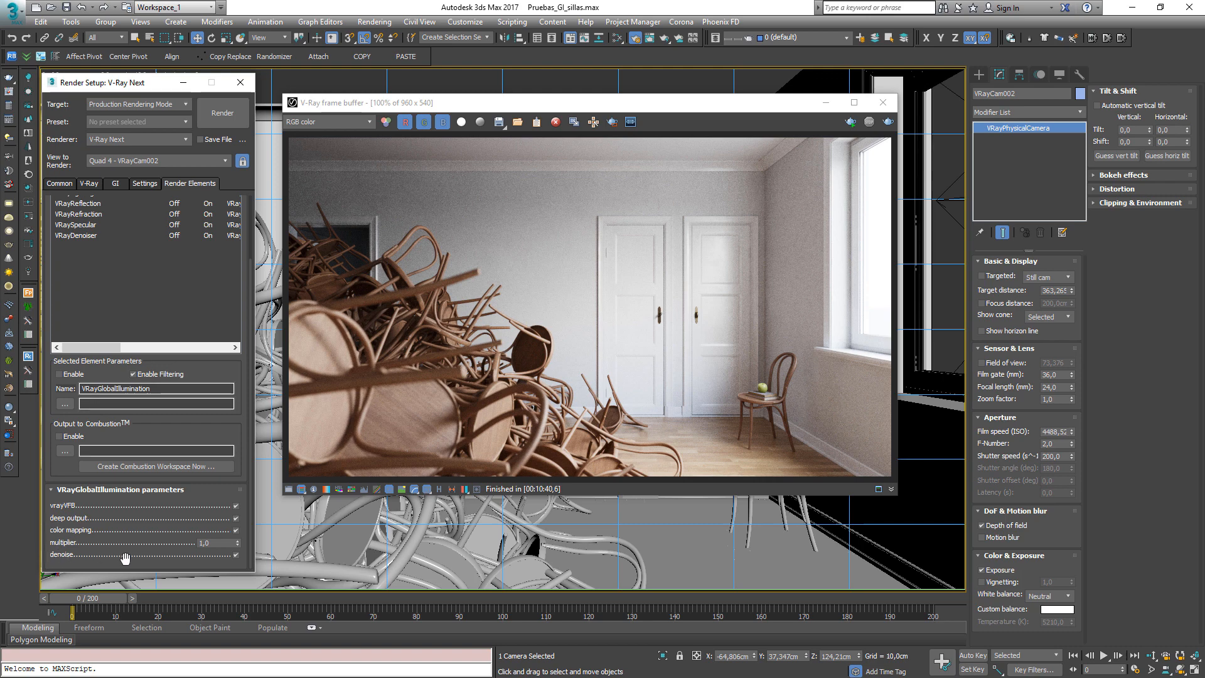
pyautogui.click(236, 556)
# Review the denoise settings of the reflection, refraction, global illumination and lighting render elements
pyautogui.click(98, 215)
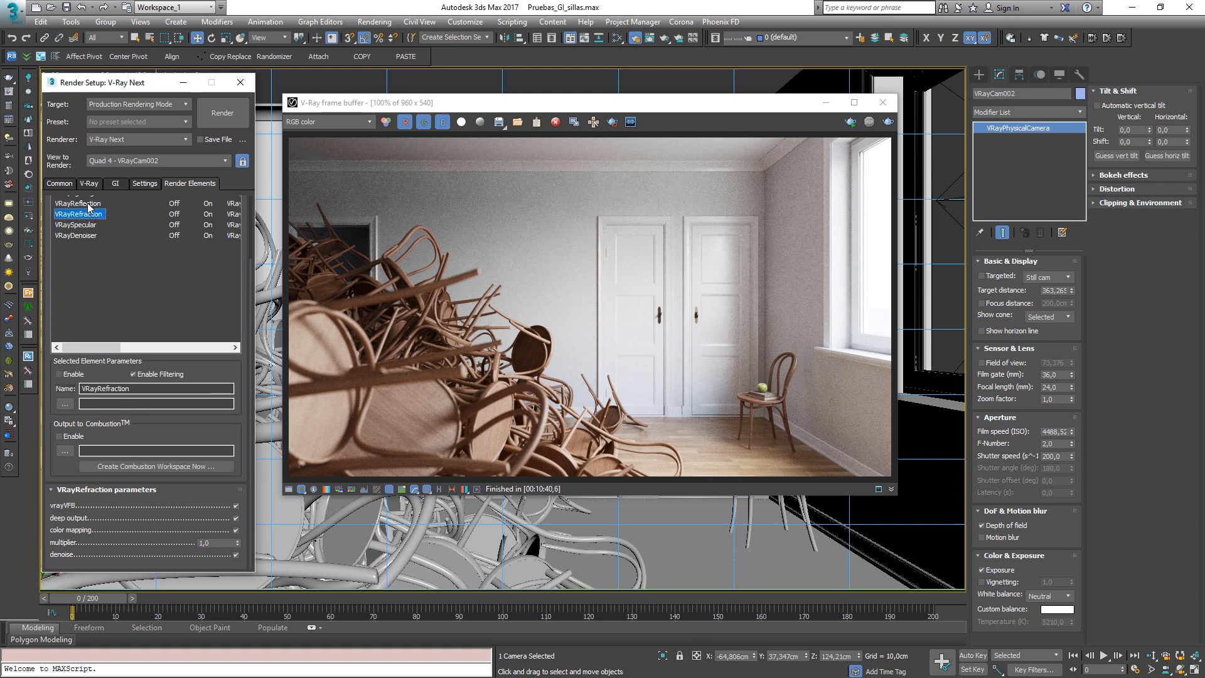
pyautogui.click(88, 204)
pyautogui.scroll(3, 246, 269)
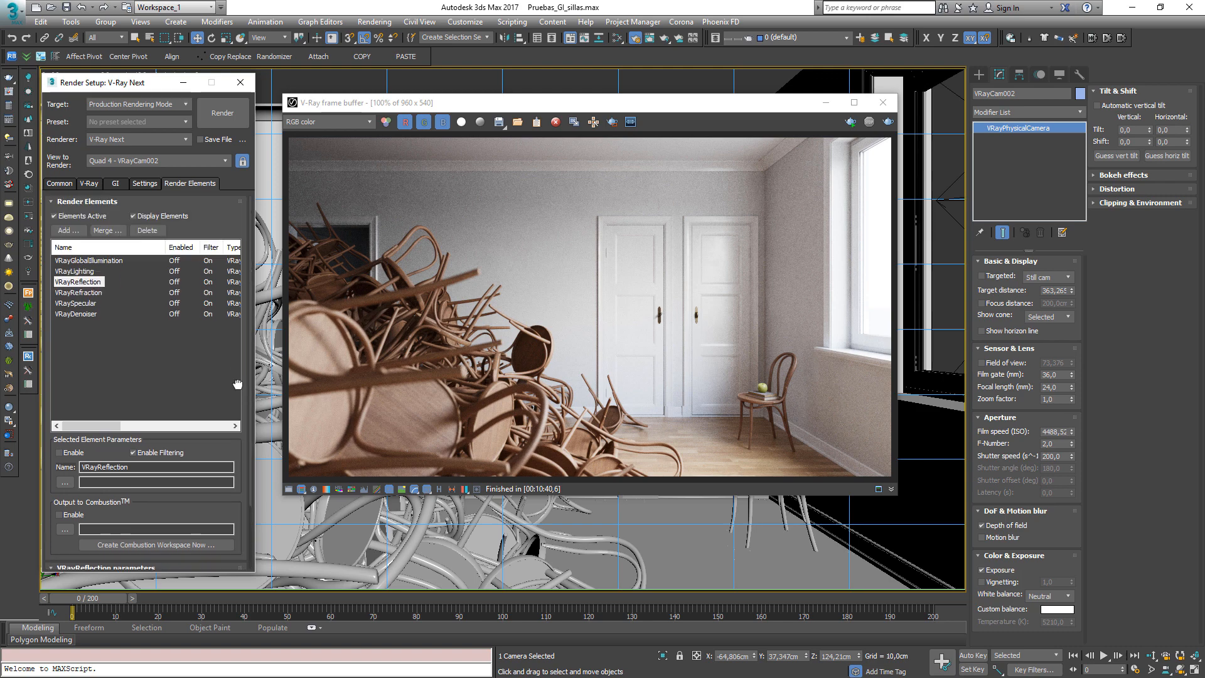
pyautogui.click(94, 261)
pyautogui.scroll(-2, 227, 450)
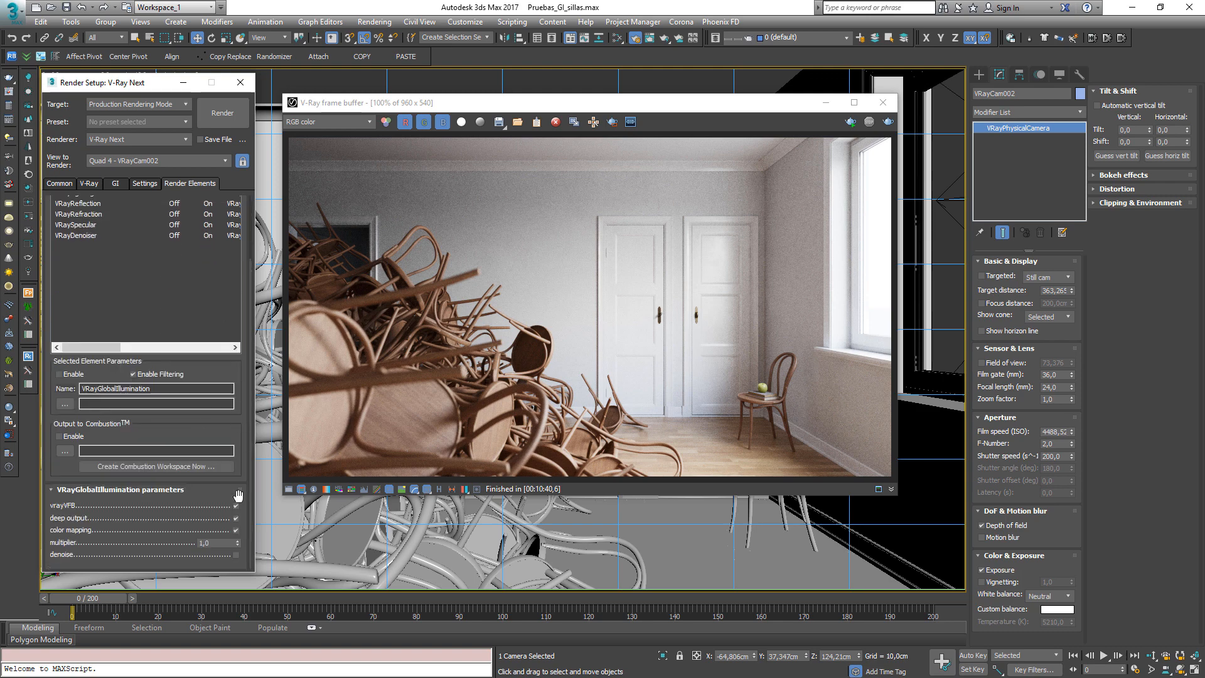
pyautogui.scroll(2, 232, 315)
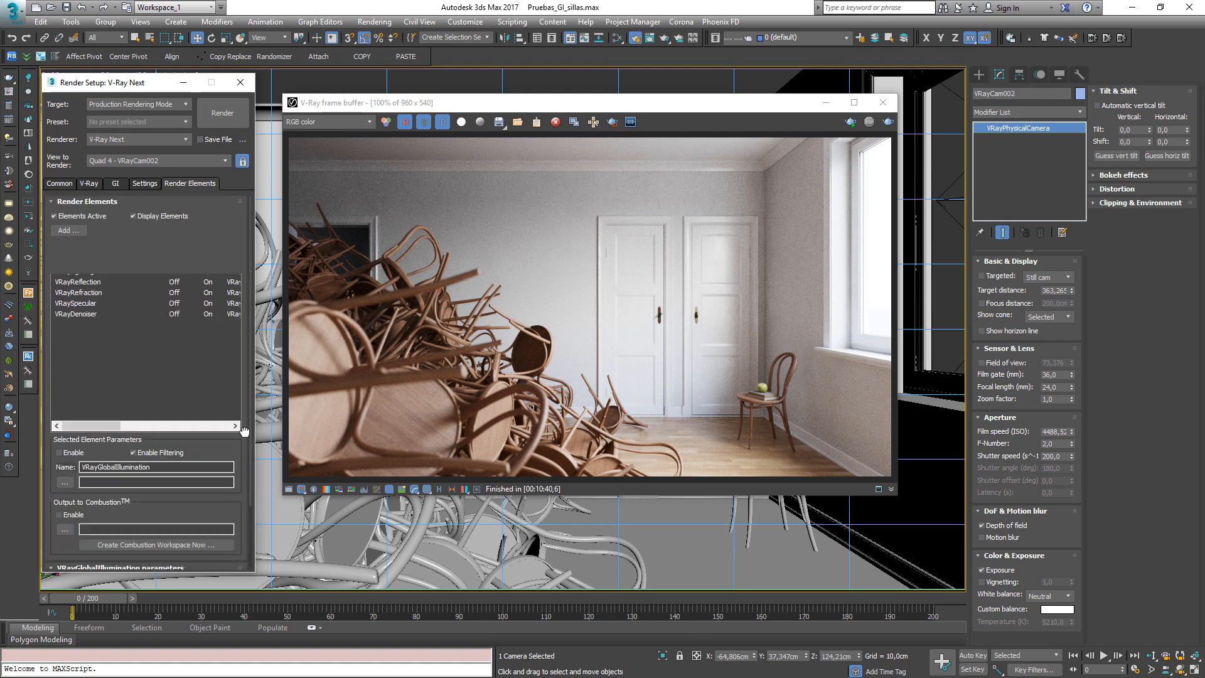
pyautogui.click(74, 271)
pyautogui.scroll(-2, 159, 333)
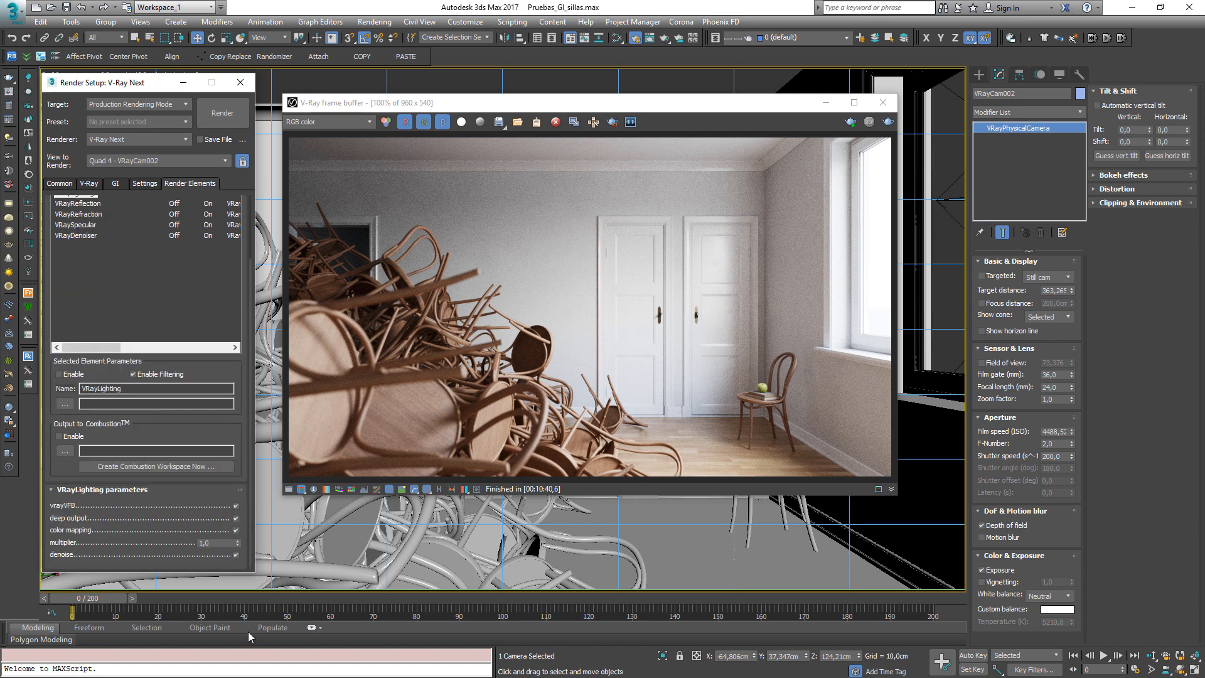
pyautogui.click(235, 555)
pyautogui.click(236, 555)
# Open the frame buffer's render history and load the saved Pases Denoiser render
pyautogui.click(387, 394)
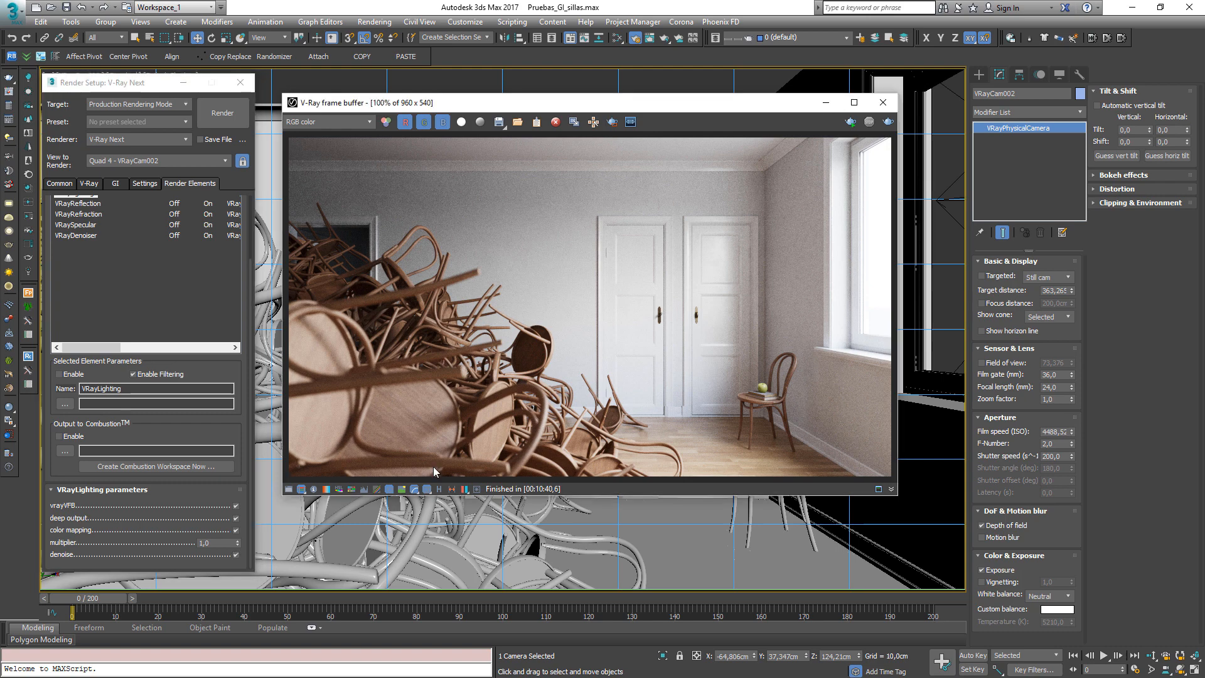
pyautogui.click(440, 488)
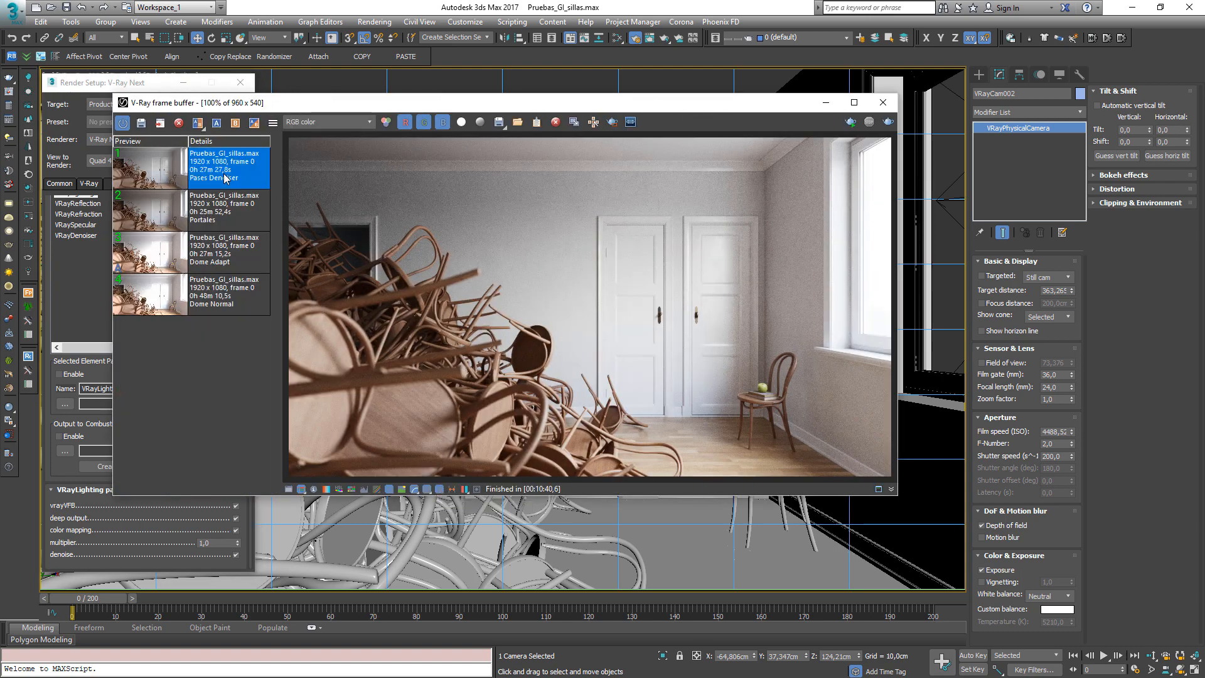
pyautogui.click(160, 125)
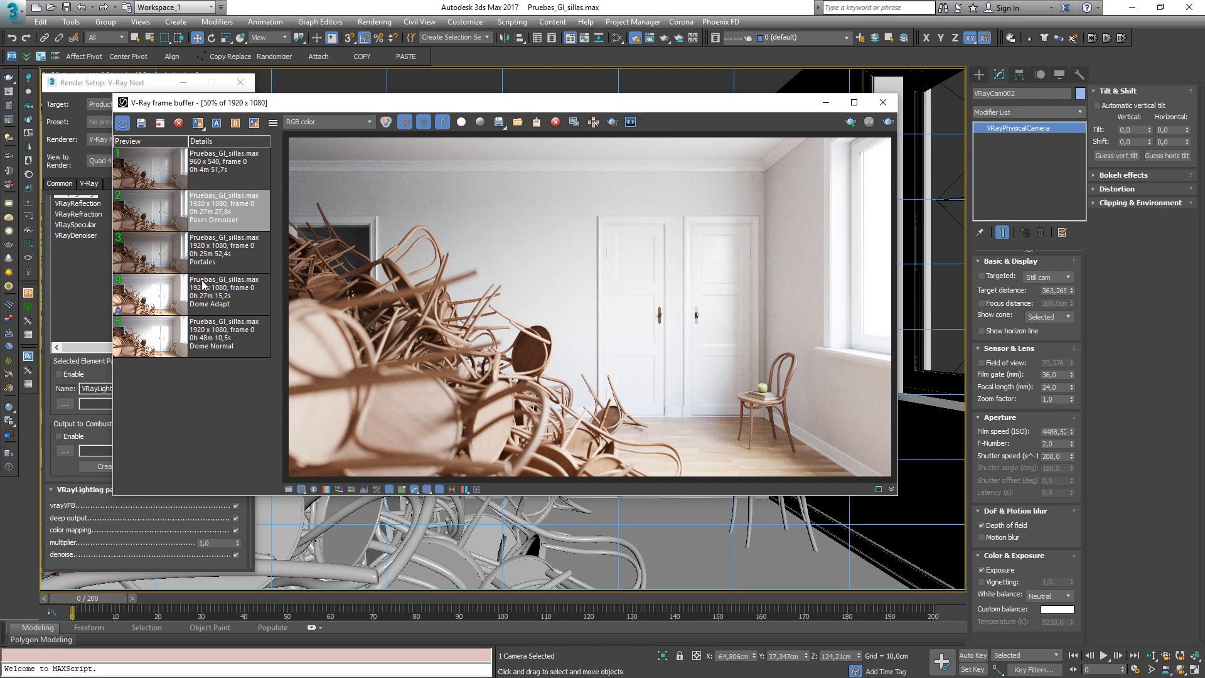
# Inspect the VRayGlobalIllumination channel up close, then return to the RGB color channel
pyautogui.click(342, 120)
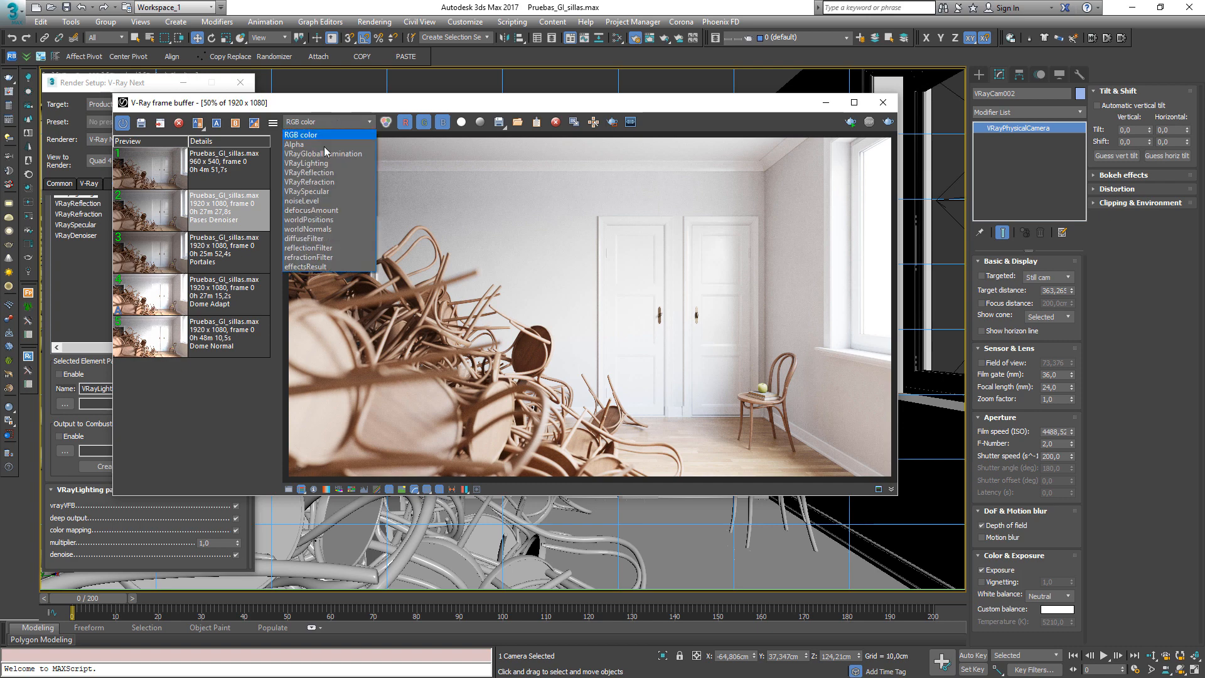
pyautogui.click(322, 154)
pyautogui.scroll(1, 761, 286)
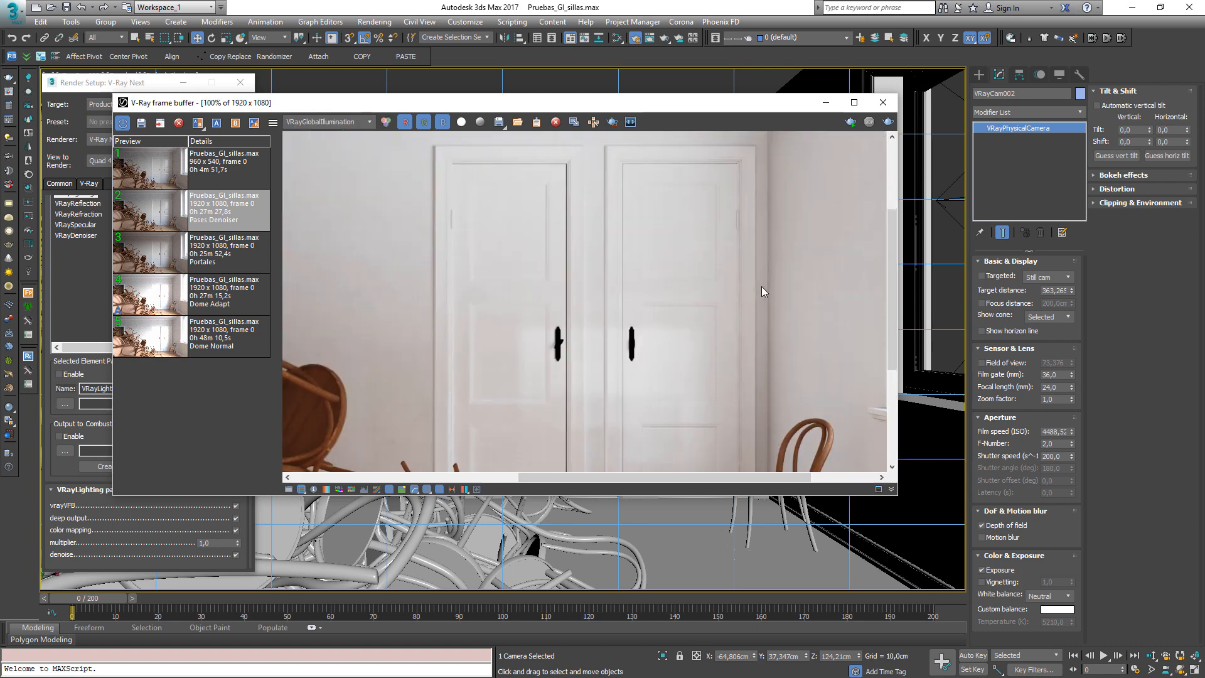
pyautogui.moveTo(762, 286); pyautogui.dragTo(643, 560, button='middle')
pyautogui.scroll(1, 619, 344)
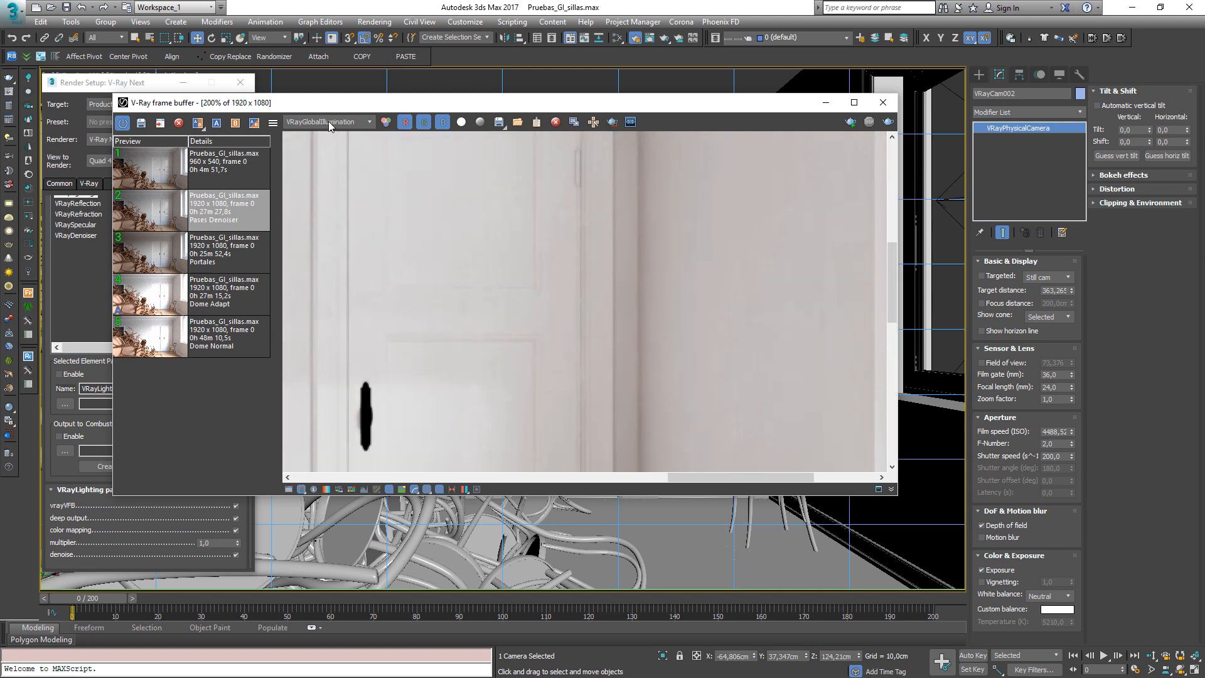
pyautogui.click(327, 122)
pyautogui.click(313, 133)
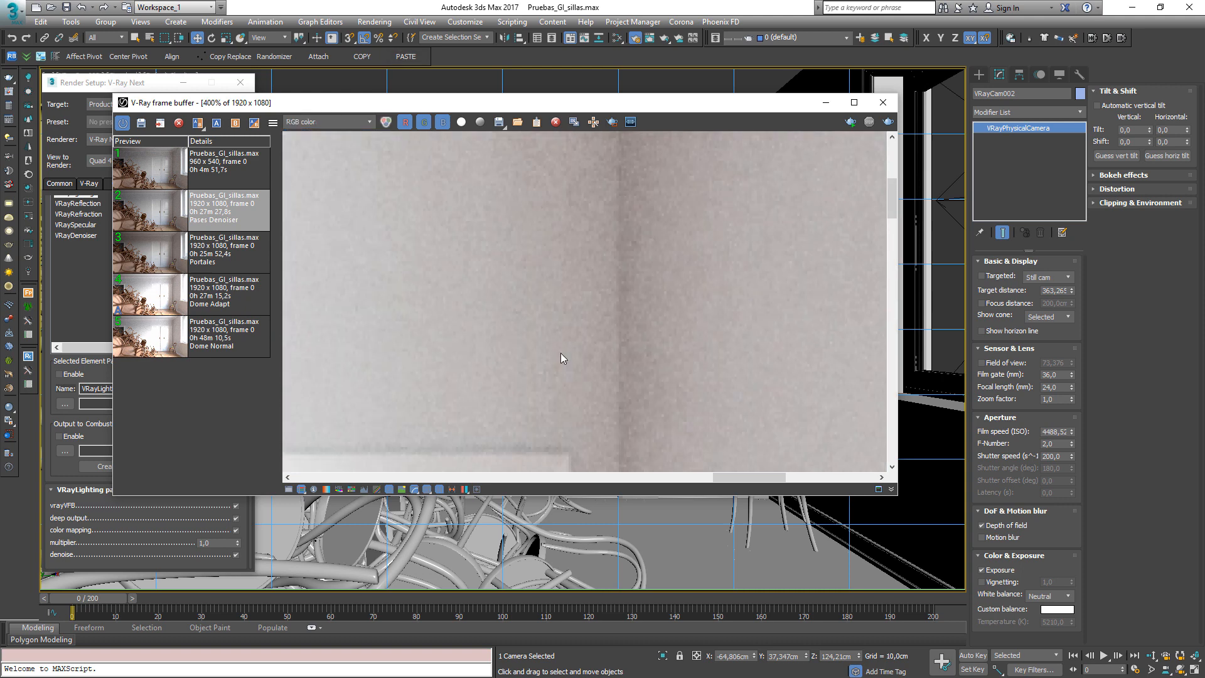
pyautogui.scroll(-1, 619, 176)
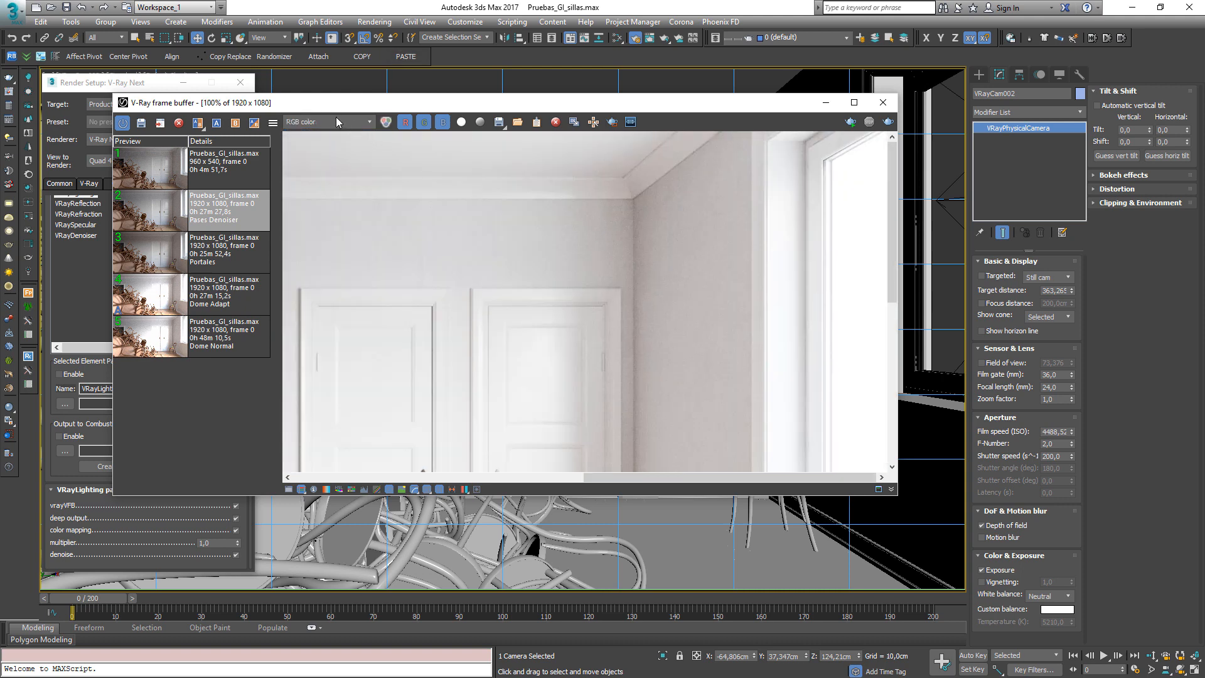
# Compare the effectsResult, VRayReflection, VRayRefraction and VRaySpecular channels of the loaded render
pyautogui.click(337, 118)
pyautogui.click(313, 266)
pyautogui.moveTo(651, 312); pyautogui.dragTo(607, 303, button='middle')
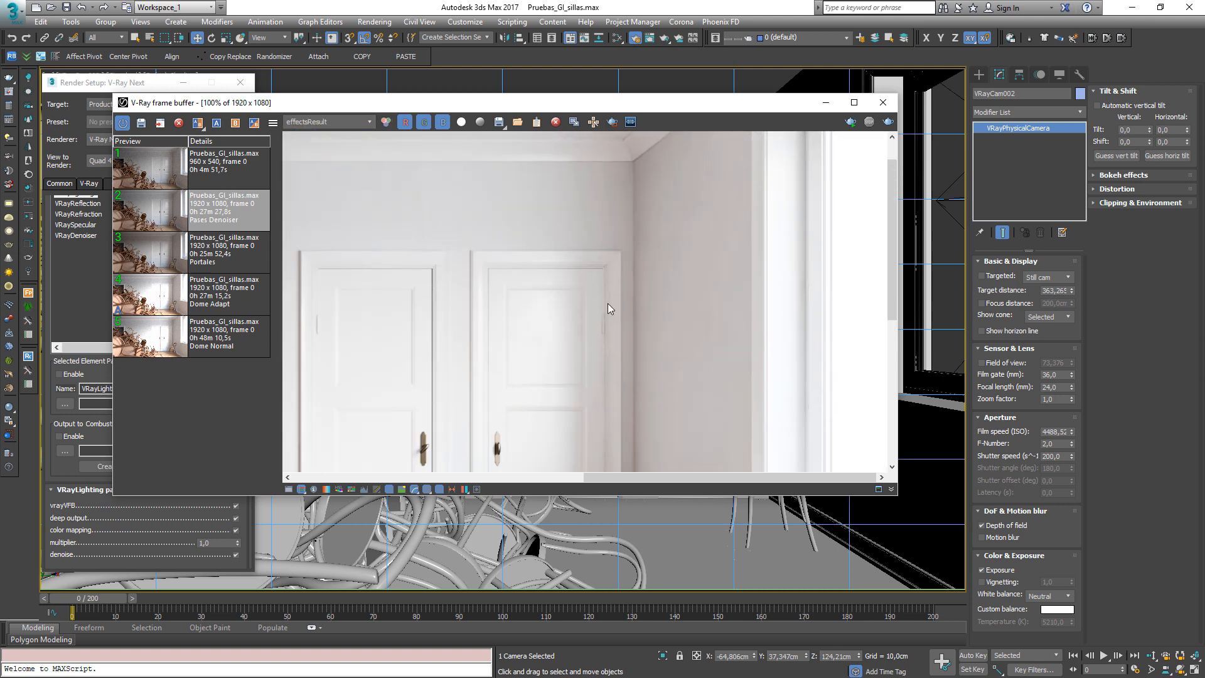
pyautogui.click(337, 122)
pyautogui.click(323, 173)
pyautogui.moveTo(372, 222); pyautogui.dragTo(484, 191, button='middle')
pyautogui.click(321, 118)
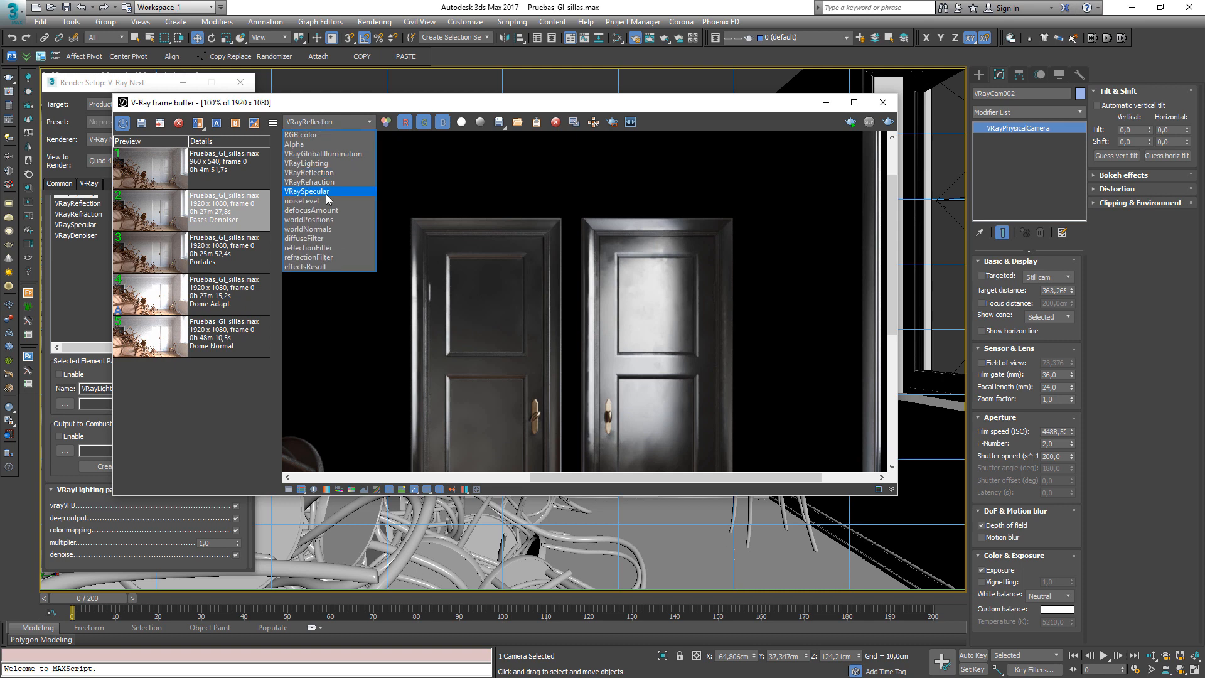
pyautogui.click(322, 182)
pyautogui.moveTo(322, 186); pyautogui.dragTo(233, 258, button='middle')
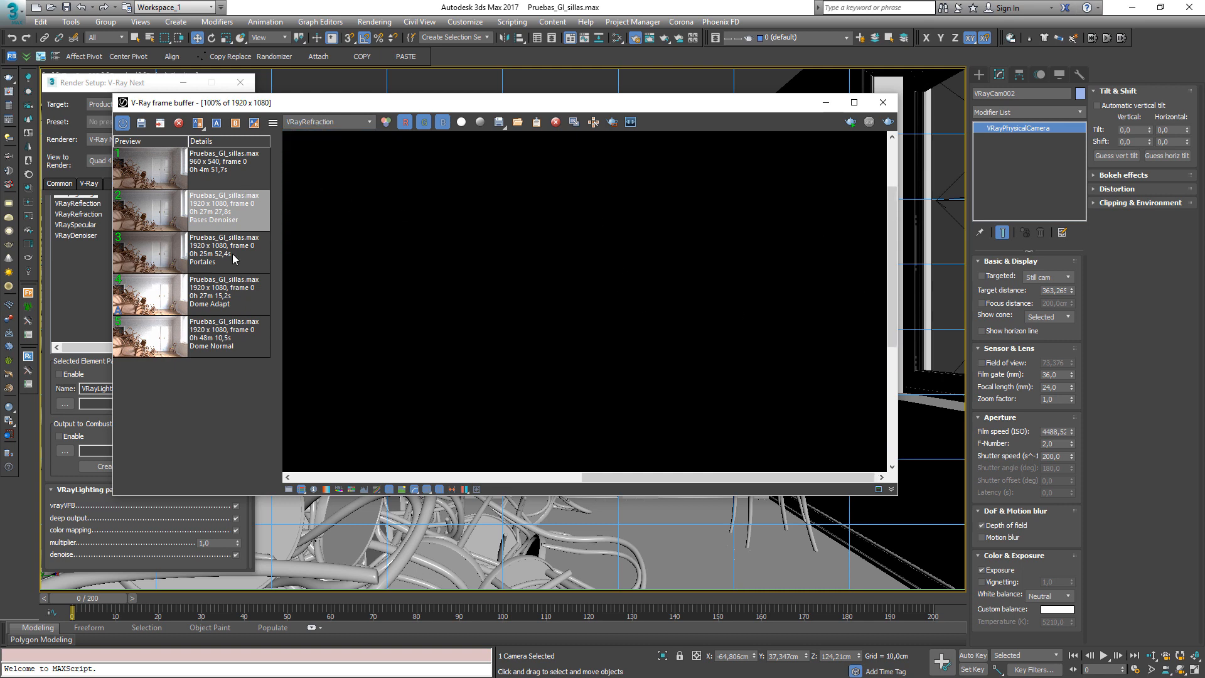
pyautogui.click(314, 123)
pyautogui.click(317, 191)
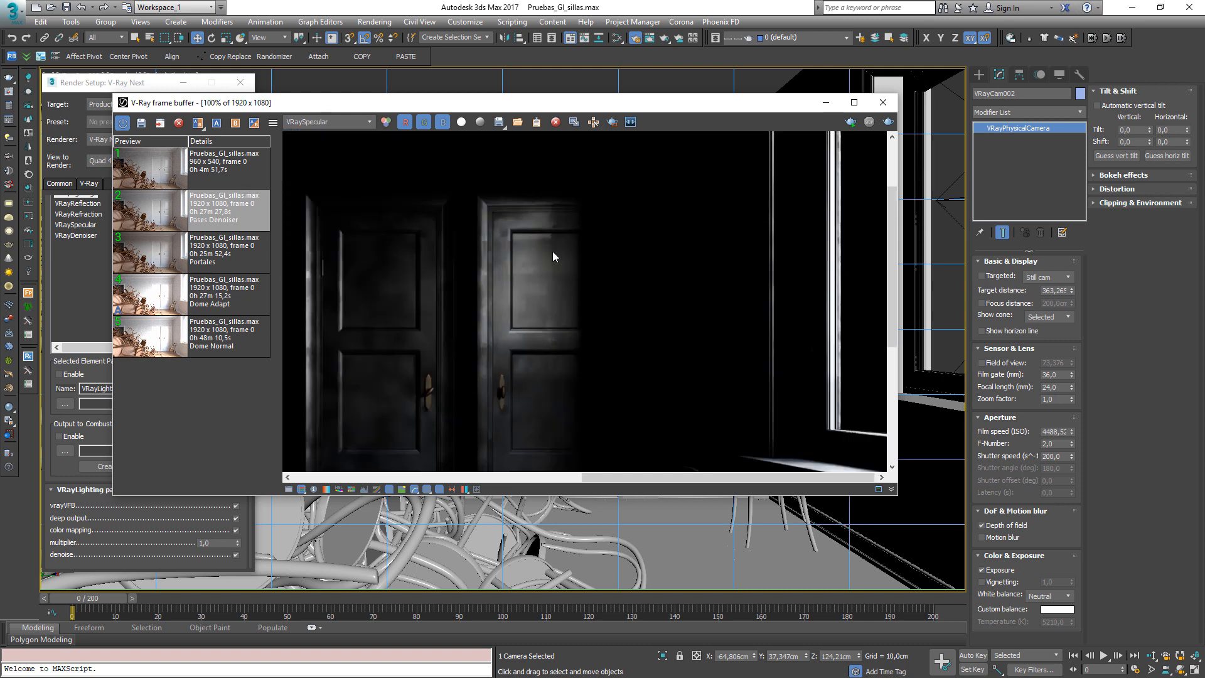
pyautogui.moveTo(553, 256); pyautogui.dragTo(591, 274, button='middle')
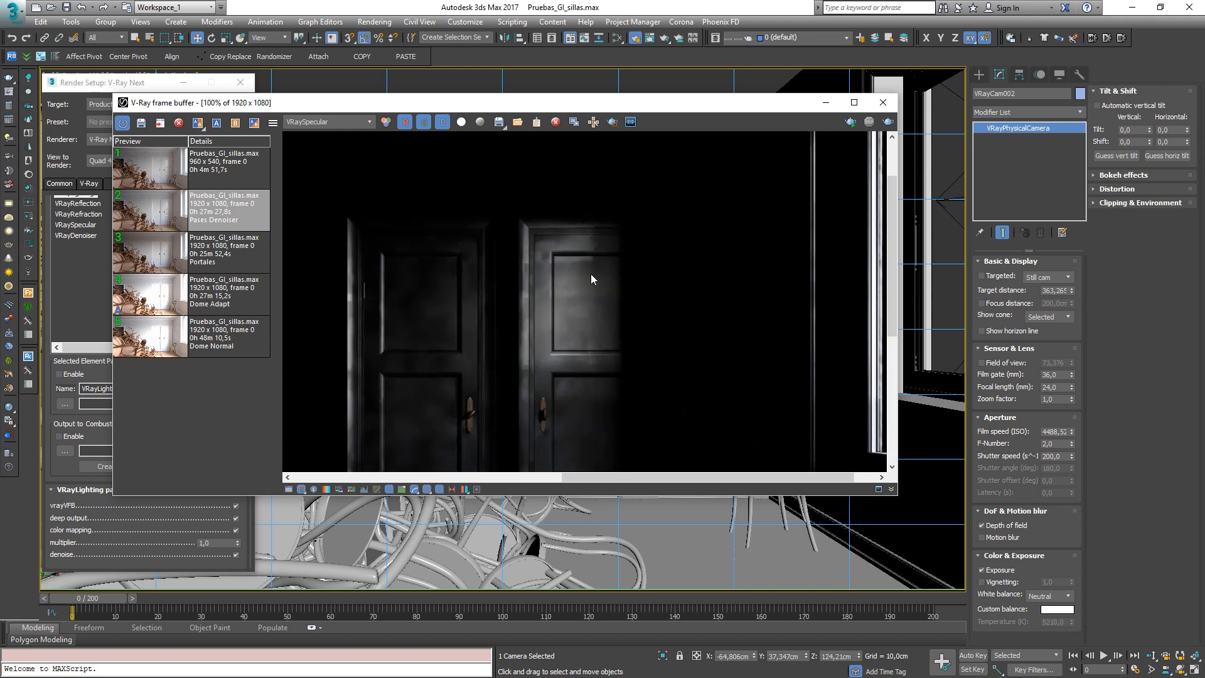
pyautogui.scroll(1, 590, 274)
pyautogui.scroll(-2, 591, 274)
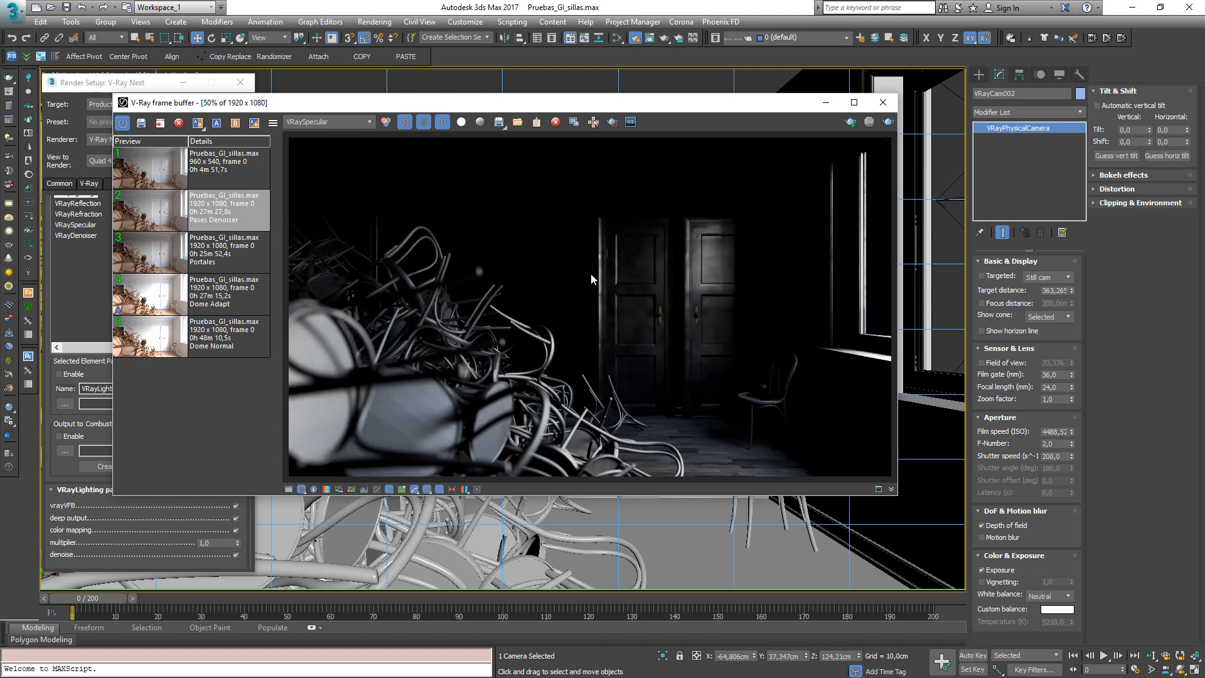
# Switch to Photoshop and compare the layered denoiser composite document with the RGB color render document
pyautogui.click(299, 123)
pyautogui.click(308, 133)
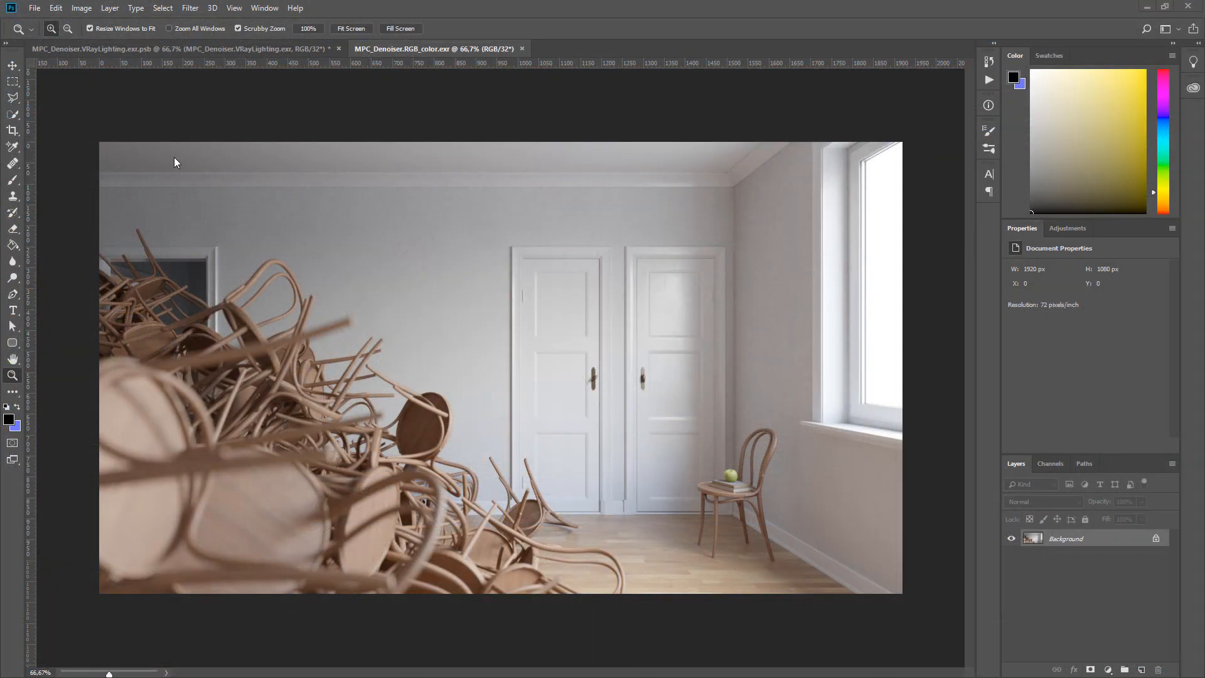
pyautogui.click(180, 49)
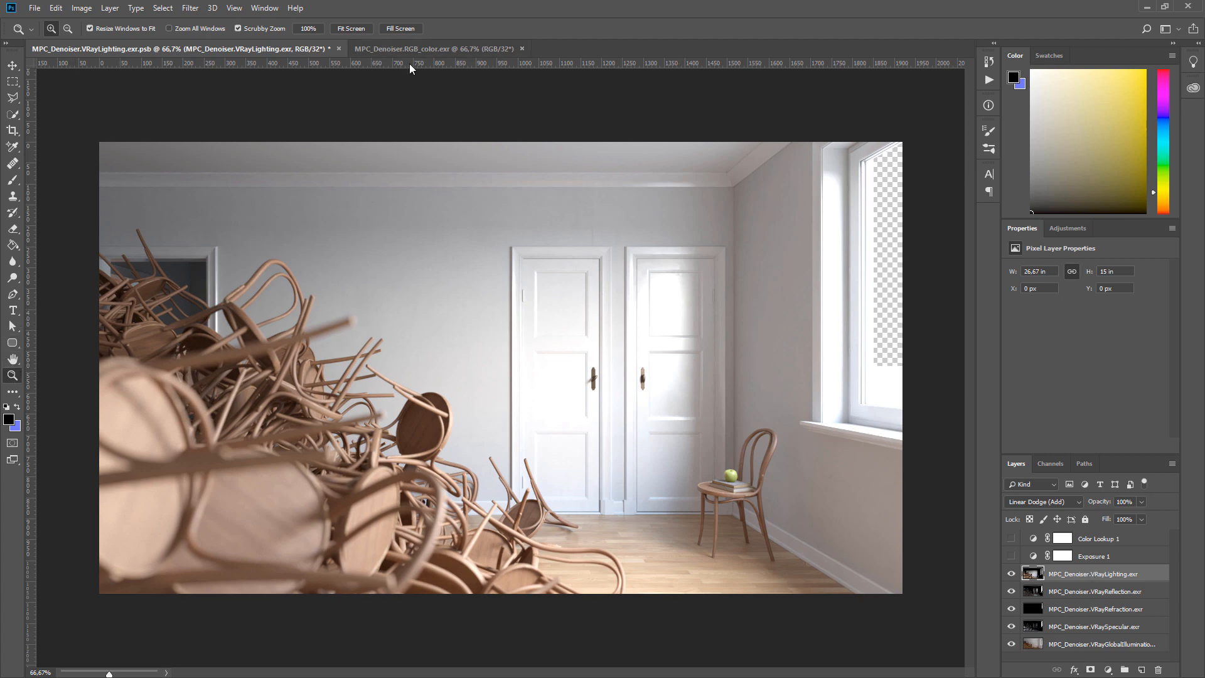
pyautogui.click(422, 48)
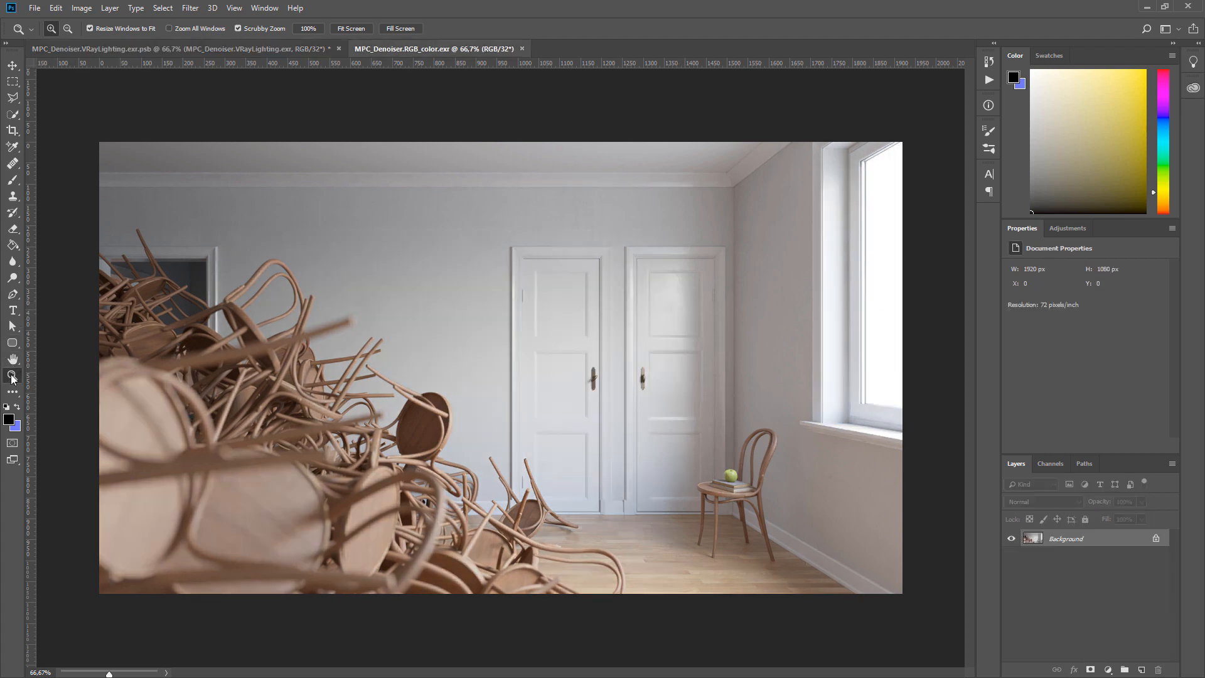
# Inspect the RGB color render at 100% zoom, panning across the doors, window and chairs
pyautogui.doubleClick(13, 377)
pyautogui.click(12, 360)
pyautogui.moveTo(681, 214); pyautogui.dragTo(309, 445)
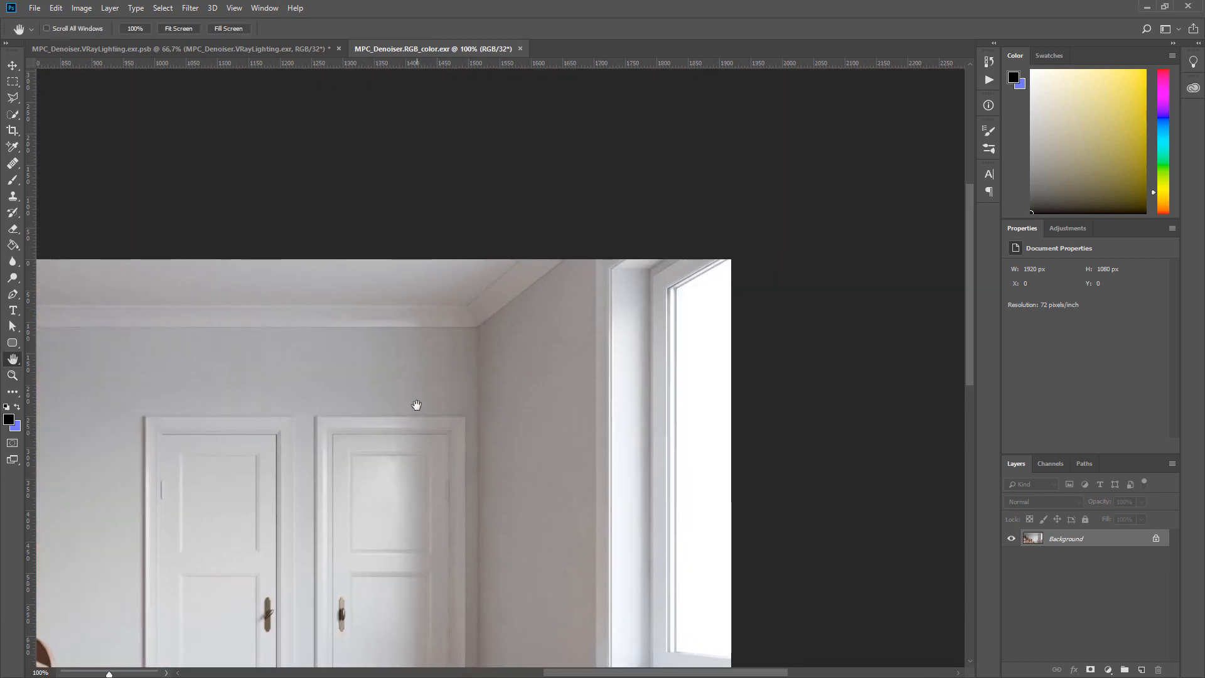
pyautogui.moveTo(435, 500); pyautogui.dragTo(702, 333)
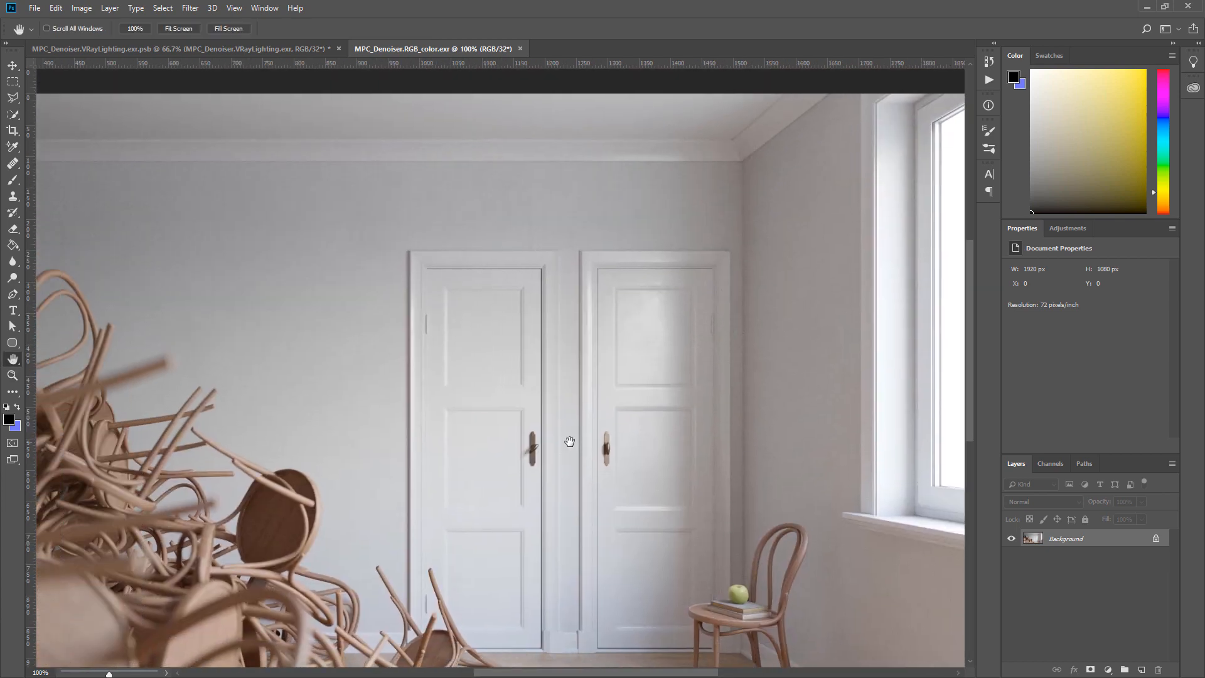
pyautogui.moveTo(569, 441); pyautogui.dragTo(757, 416)
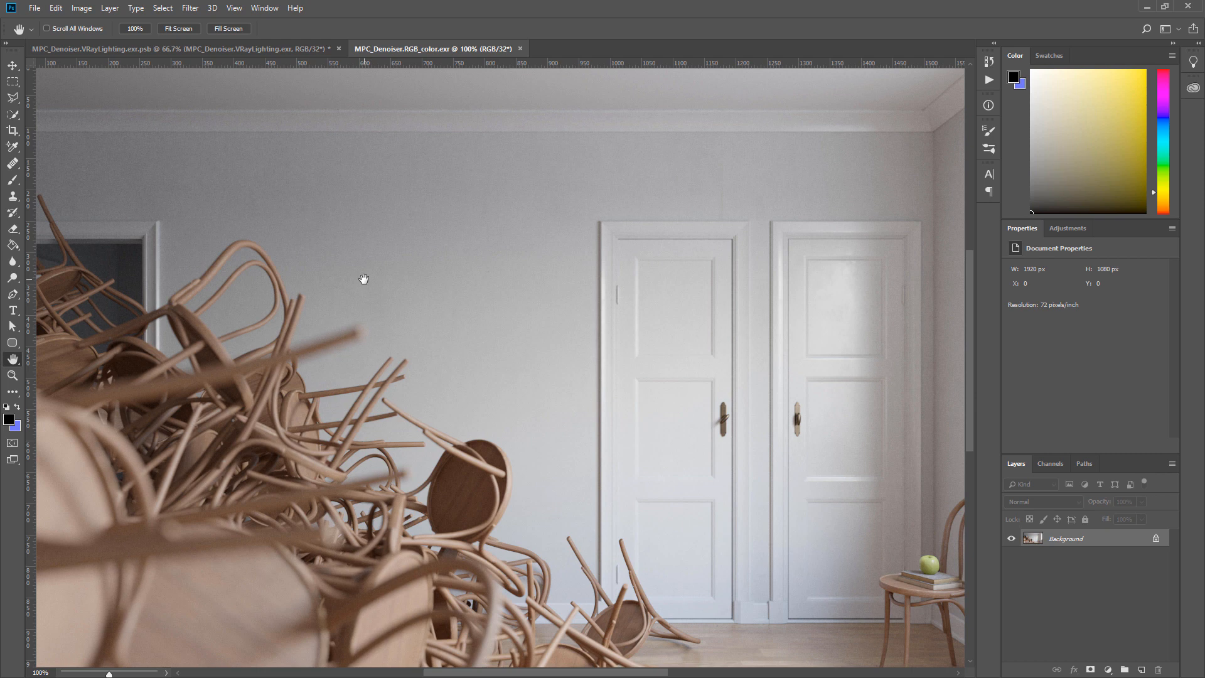
# In the layered composite, toggle the render element layers and turn on the Exposure 1 and Color Lookup 1 adjustment layers
pyautogui.click(182, 51)
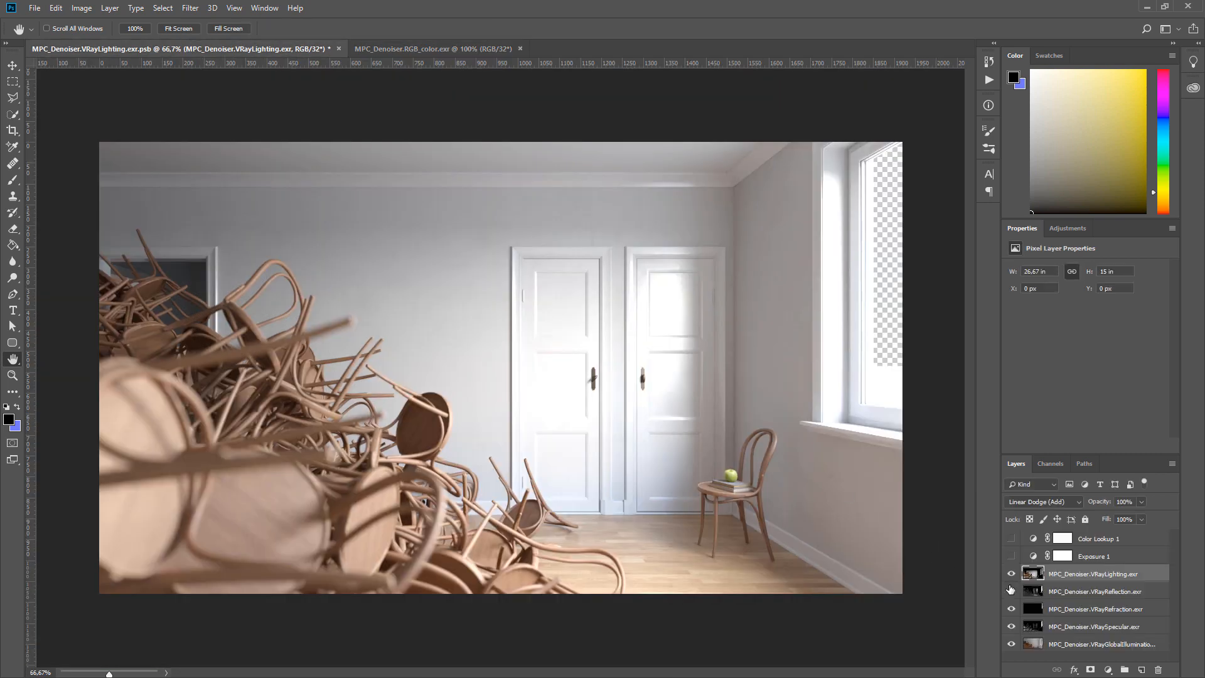
pyautogui.moveTo(1011, 591)
pyautogui.mouseDown()
pyautogui.moveTo(1011, 628)
pyautogui.moveTo(1011, 595)
pyautogui.mouseUp()
pyautogui.click(1079, 644)
pyautogui.click(1069, 627)
pyautogui.click(1011, 573)
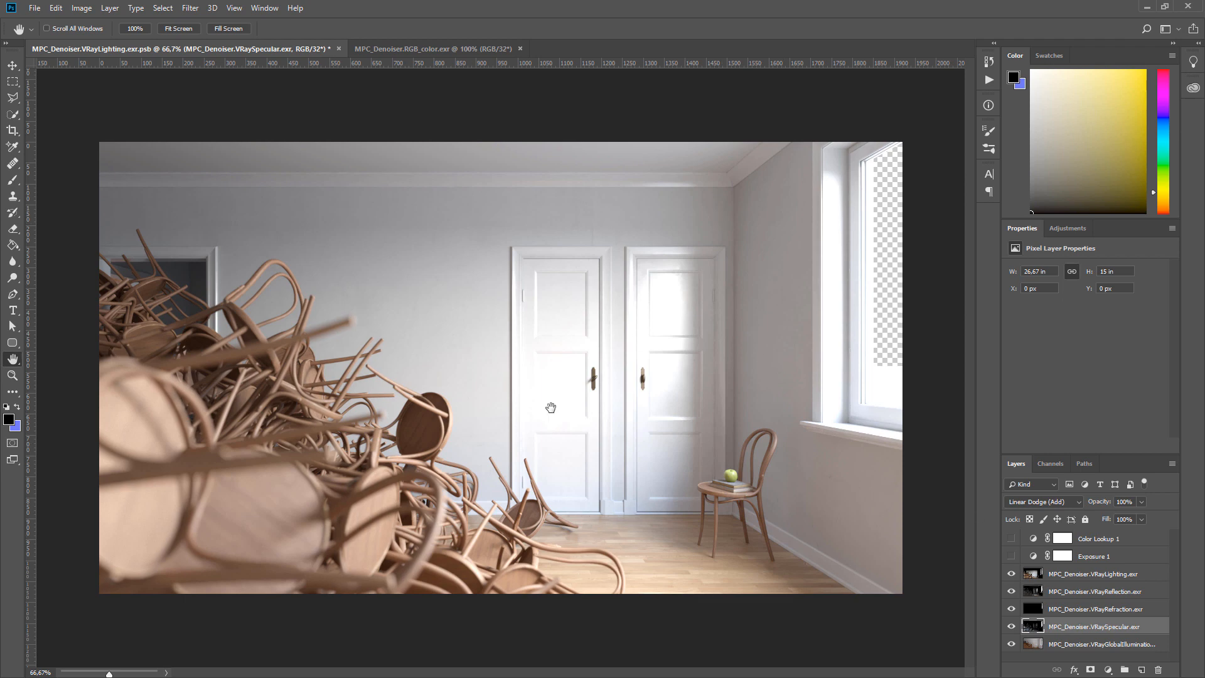
pyautogui.click(1011, 556)
pyautogui.click(1011, 538)
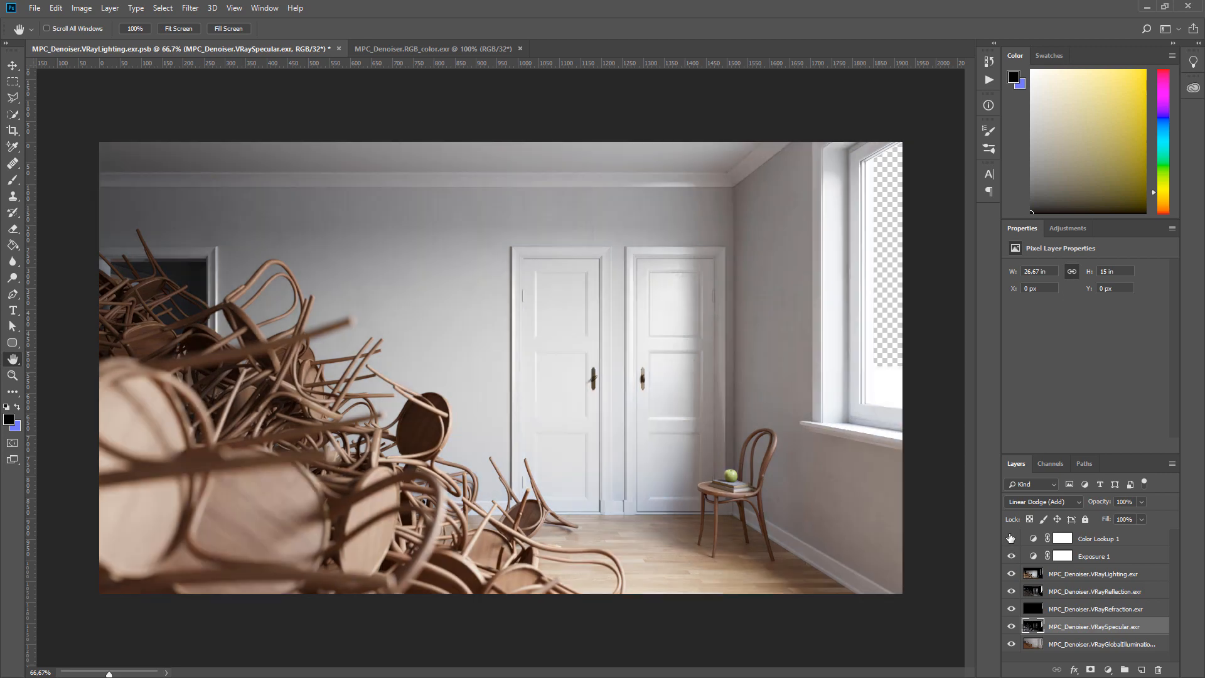
# Inspect the adjusted composite up close, panning over the doors, chairs and floor, then fit it back to the screen
pyautogui.keyDown('ctrl'); pyautogui.moveTo(708, 345); pyautogui.dragTo(831, 393); pyautogui.keyUp('ctrl')
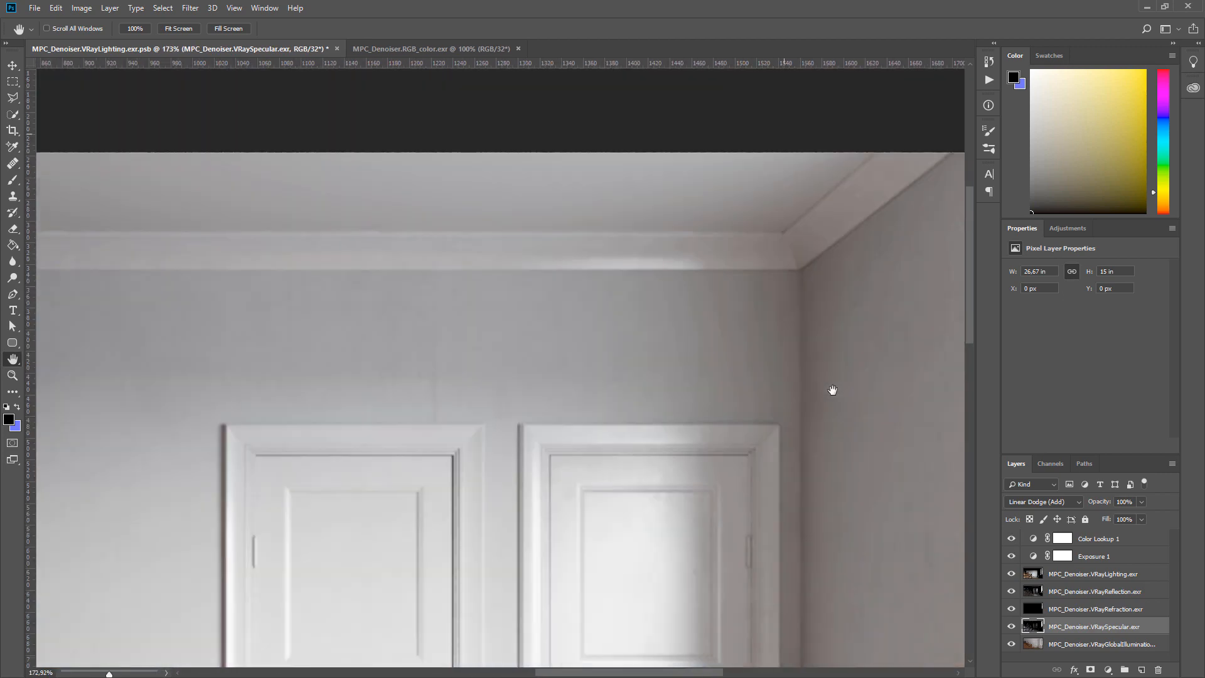
pyautogui.moveTo(46, 493); pyautogui.dragTo(755, 310)
pyautogui.moveTo(841, 577); pyautogui.dragTo(529, 180)
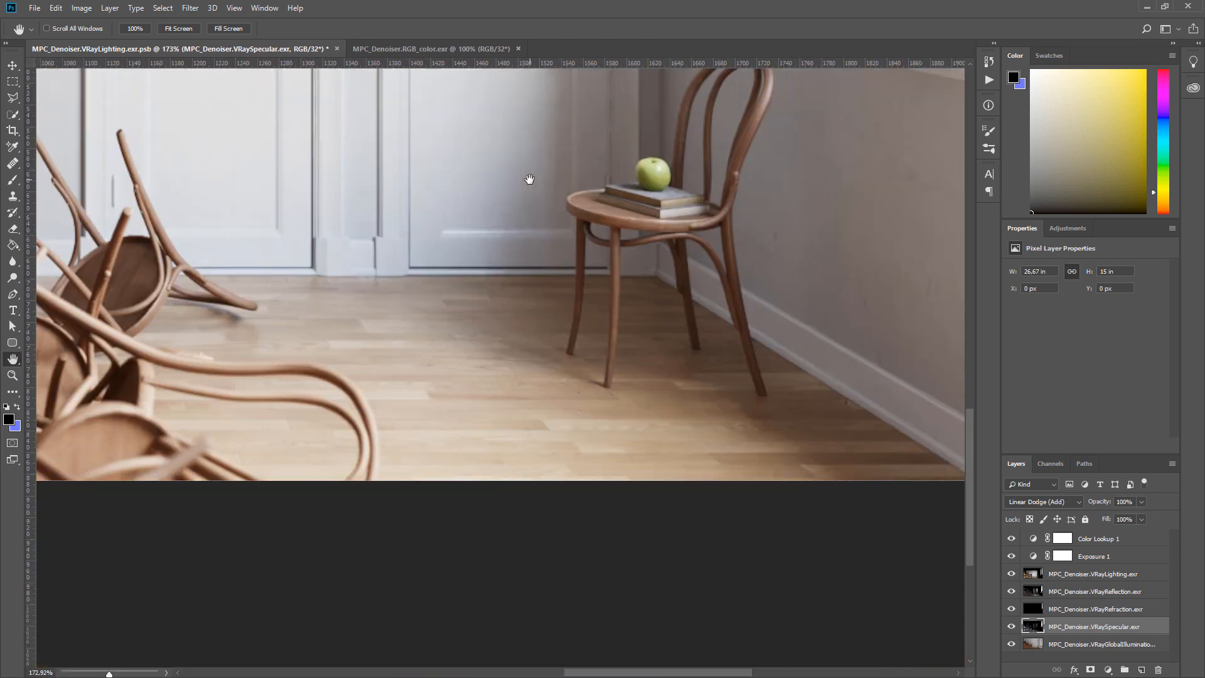
pyautogui.moveTo(304, 477); pyautogui.dragTo(365, 556)
pyautogui.moveTo(584, 389); pyautogui.dragTo(1091, 628)
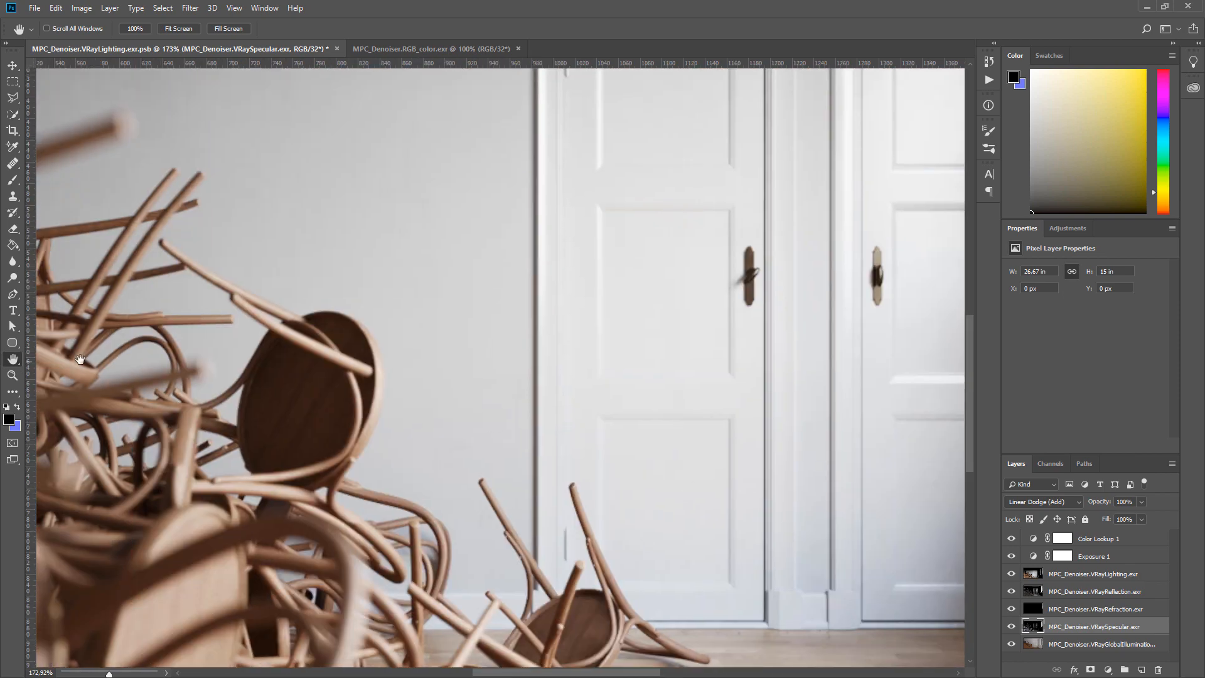
pyautogui.moveTo(89, 360); pyautogui.dragTo(74, 442)
pyautogui.moveTo(331, 315); pyautogui.dragTo(379, 271)
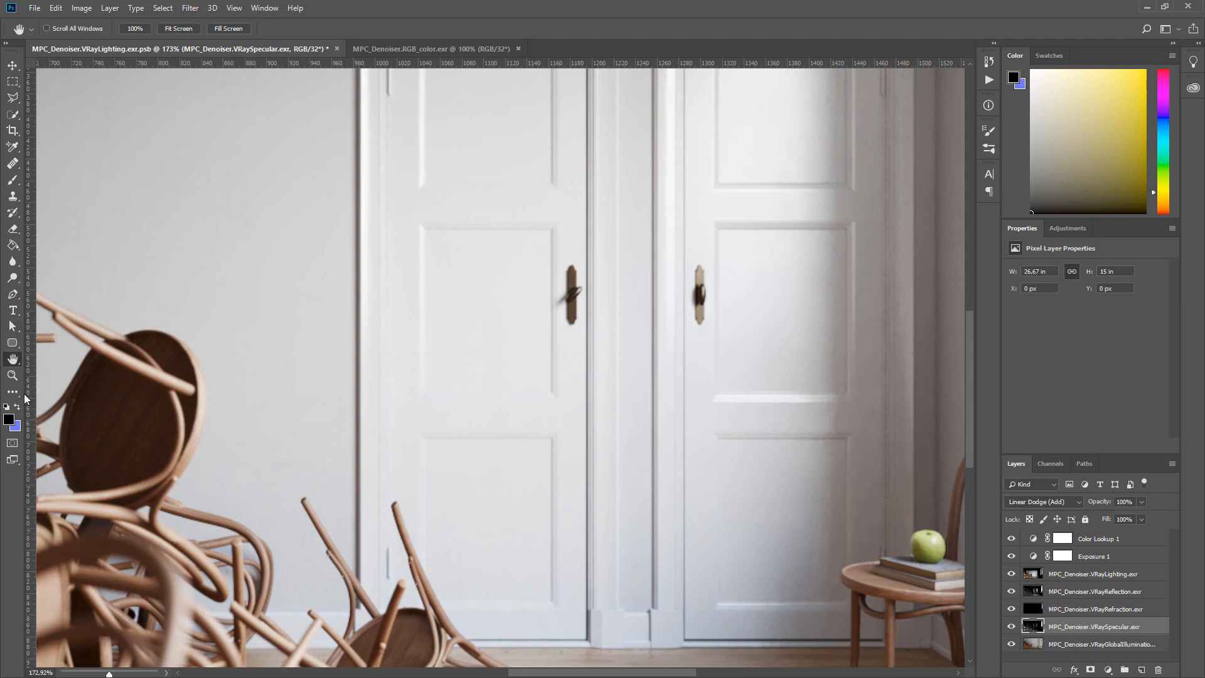
pyautogui.doubleClick(14, 360)
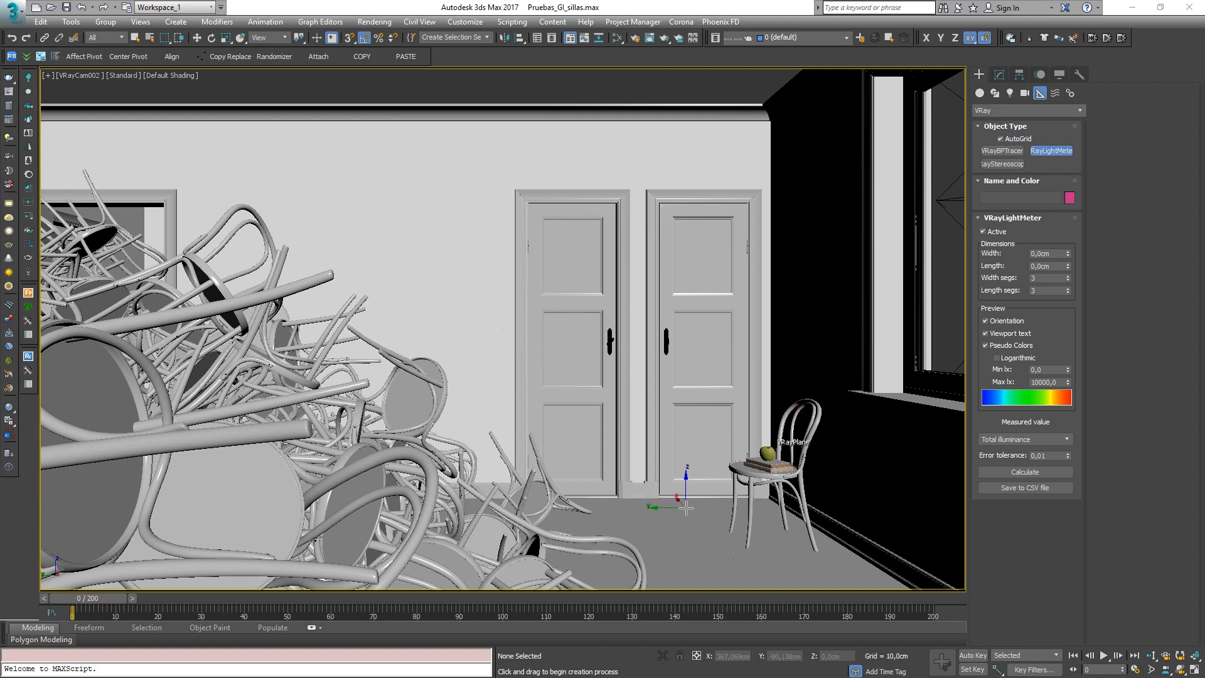
# Back in 3ds Max, create a VRayLightMeter about 112 × 91 cm on the floor near the chair and calculate it
pyautogui.moveTo(709, 499); pyautogui.dragTo(606, 558)
pyautogui.rightClick(608, 550)
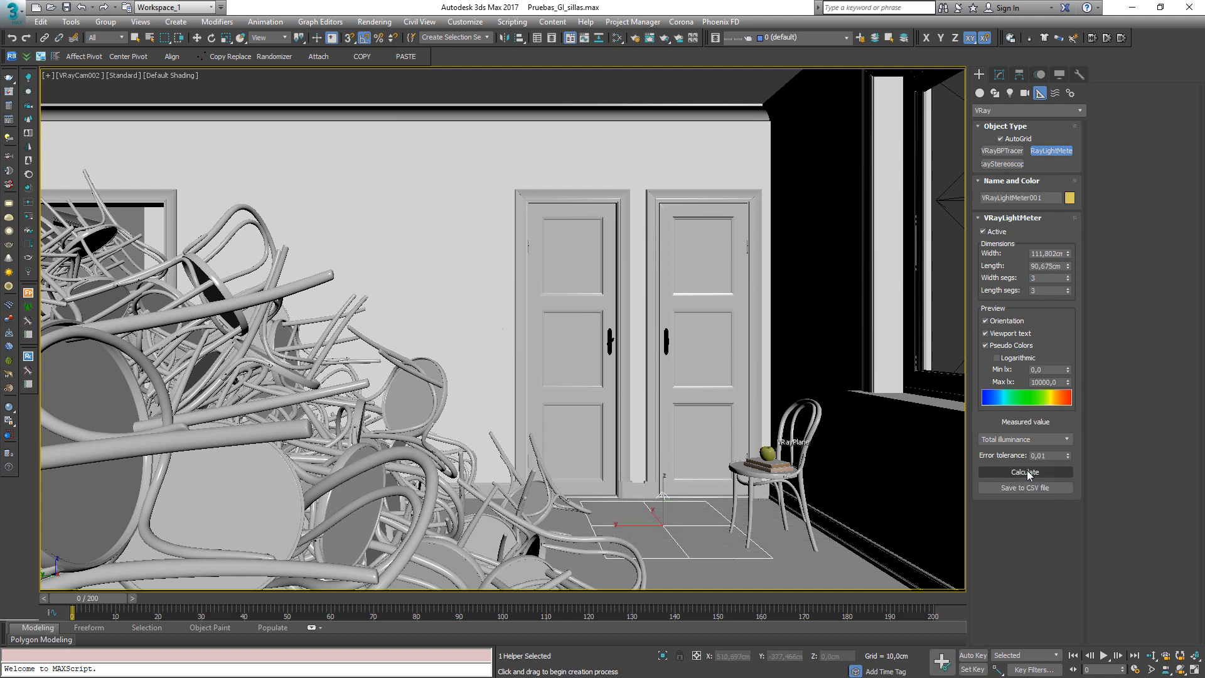
pyautogui.click(1025, 472)
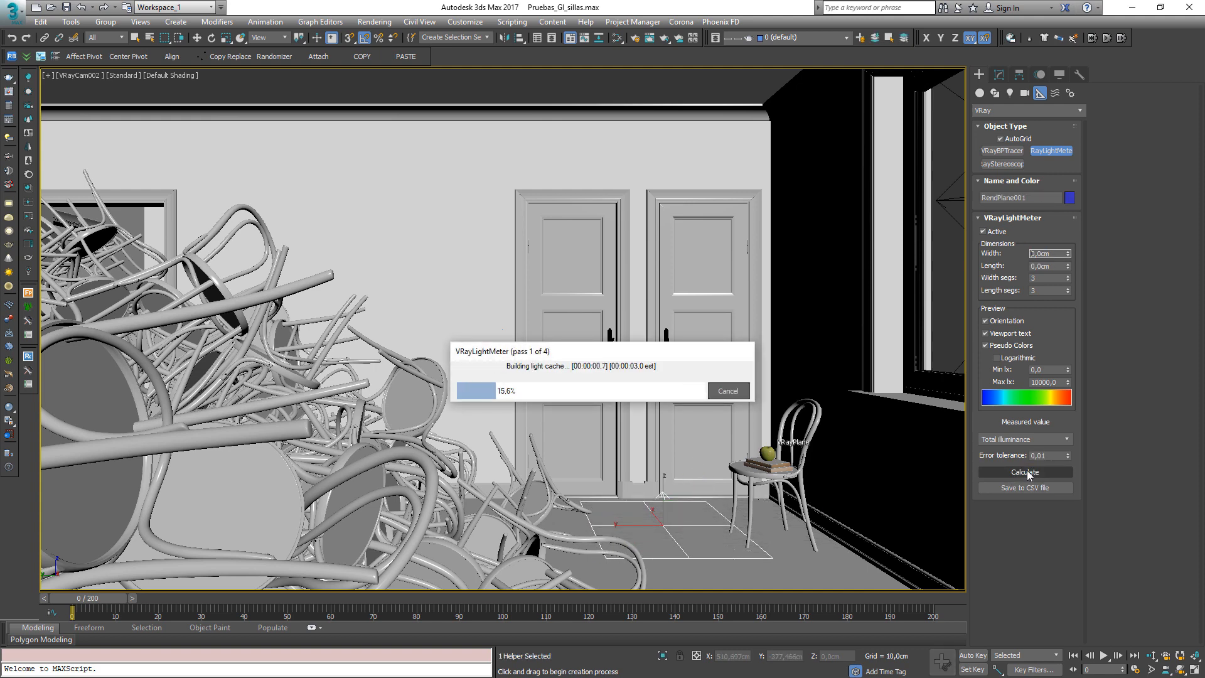
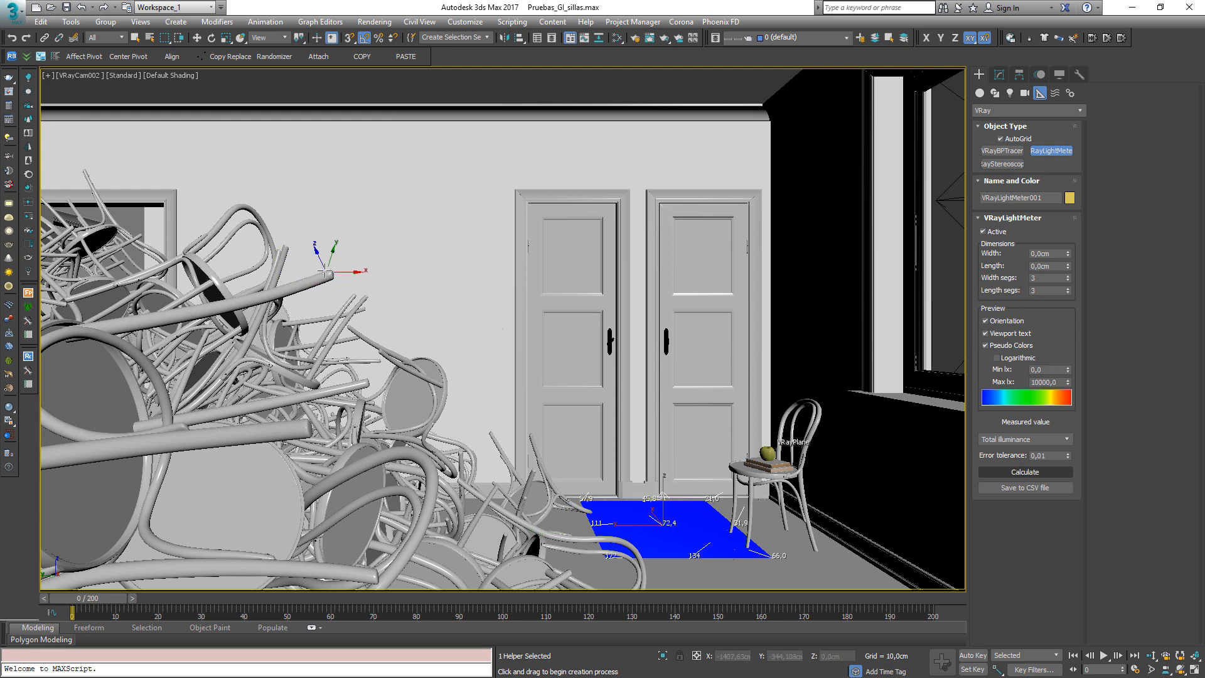
# Delete the VRayLightMeter from the scene
pyautogui.rightClick(487, 352)
pyautogui.press('Delete')
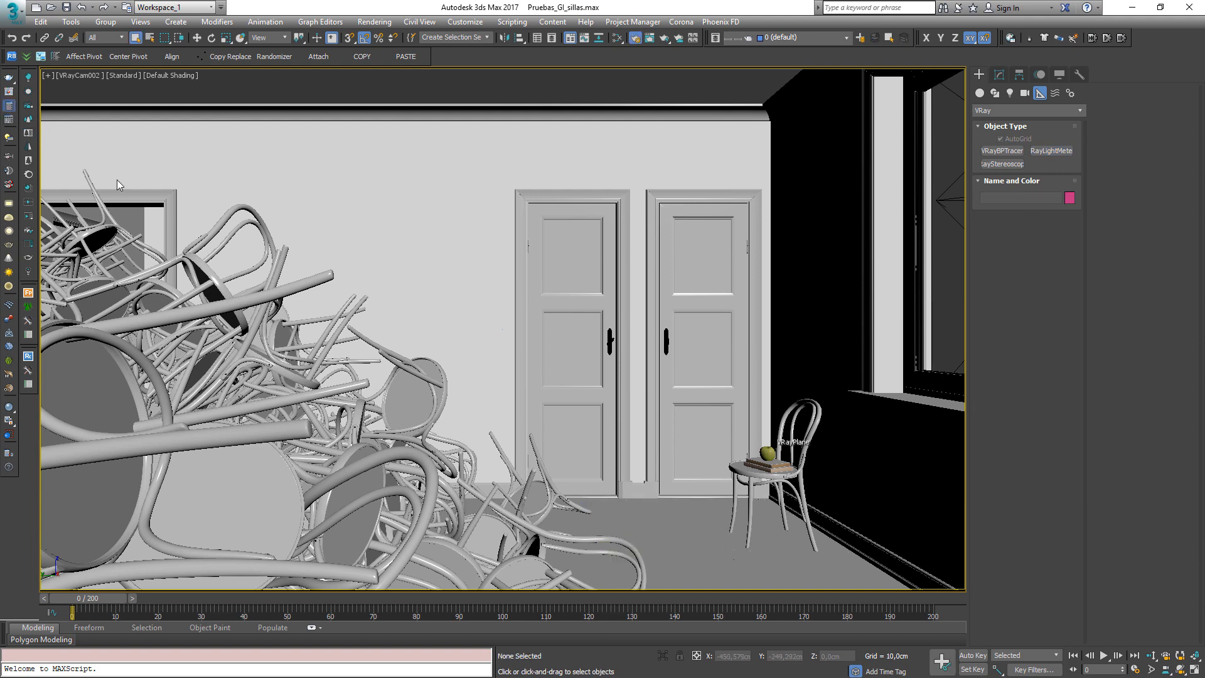
# Add a VRayLightingAnalysis render element in Render Setup
pyautogui.press('F10')
pyautogui.click(196, 183)
pyautogui.click(66, 231)
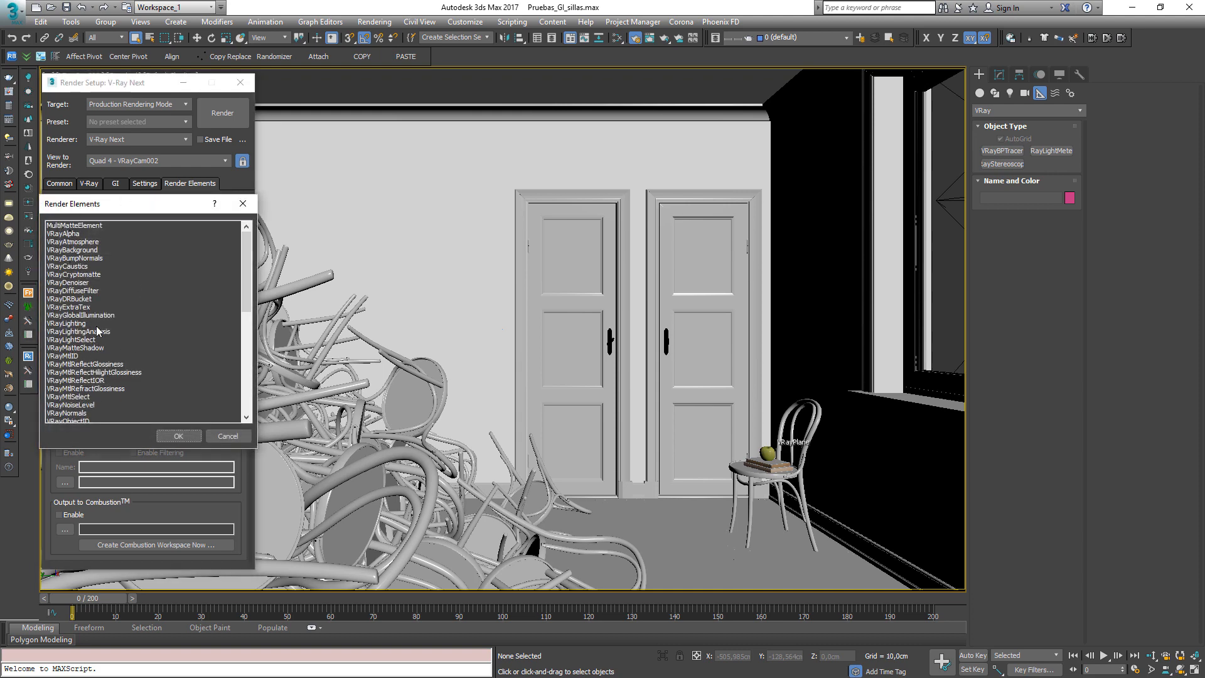
pyautogui.click(76, 331)
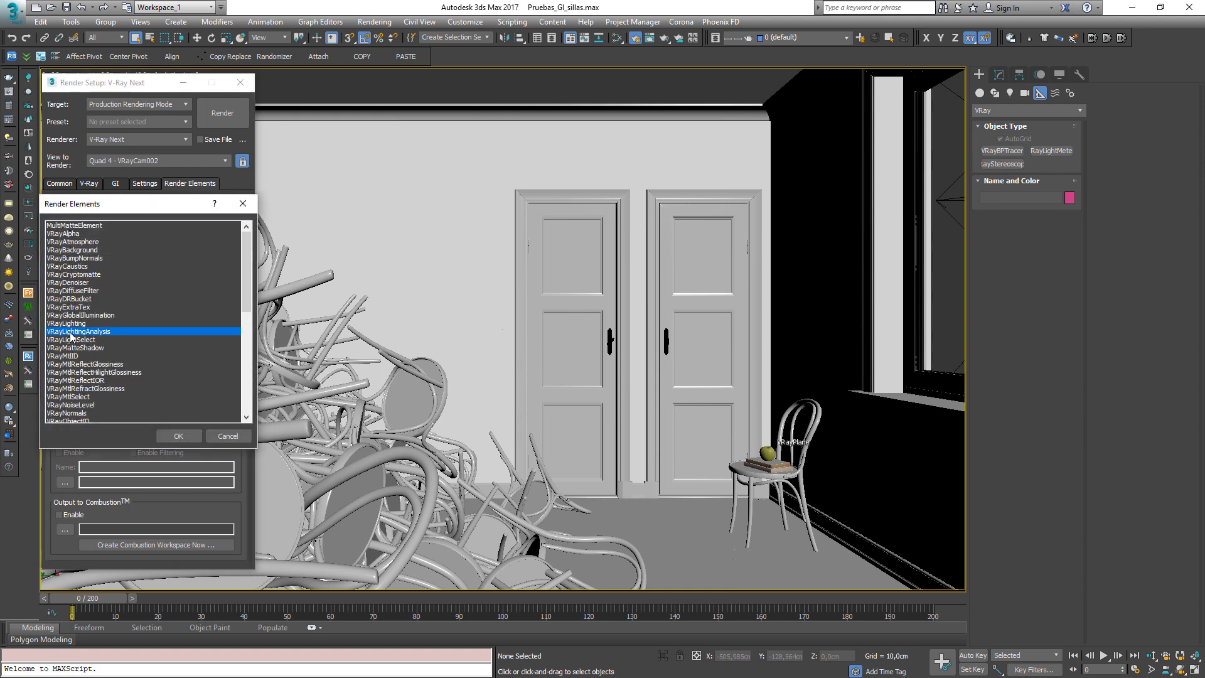
pyautogui.click(189, 436)
# Start a production render of the VRayCam002 view
pyautogui.click(59, 183)
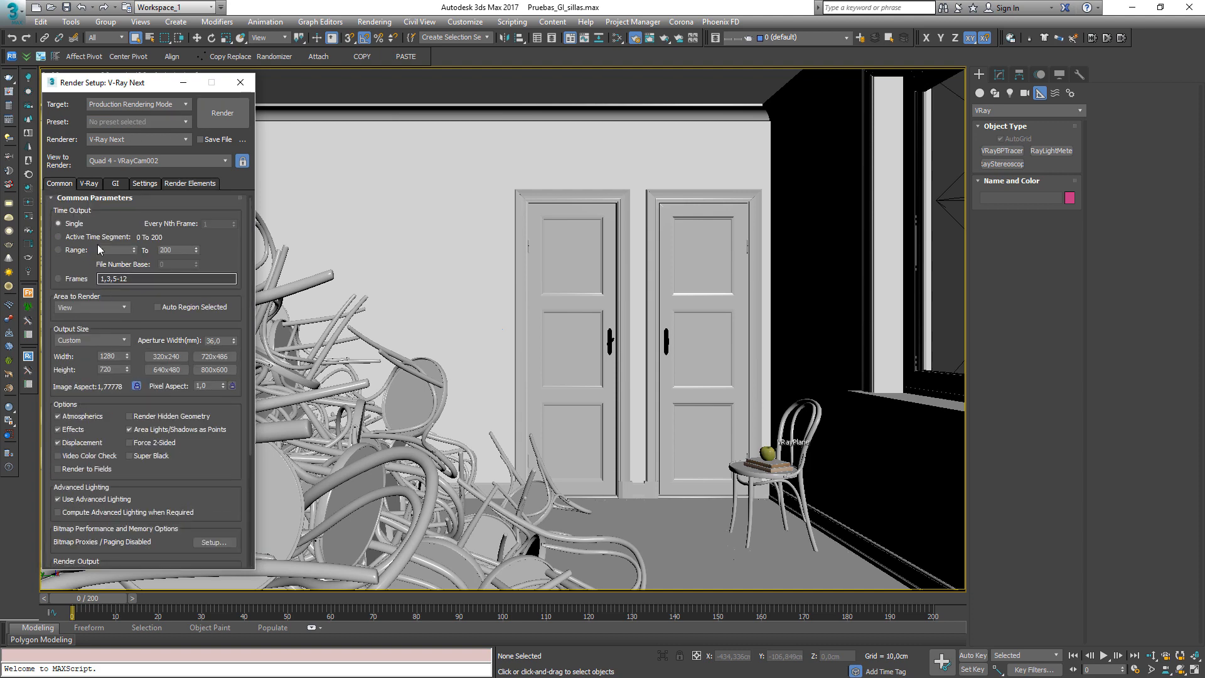
pyautogui.click(89, 183)
pyautogui.click(222, 113)
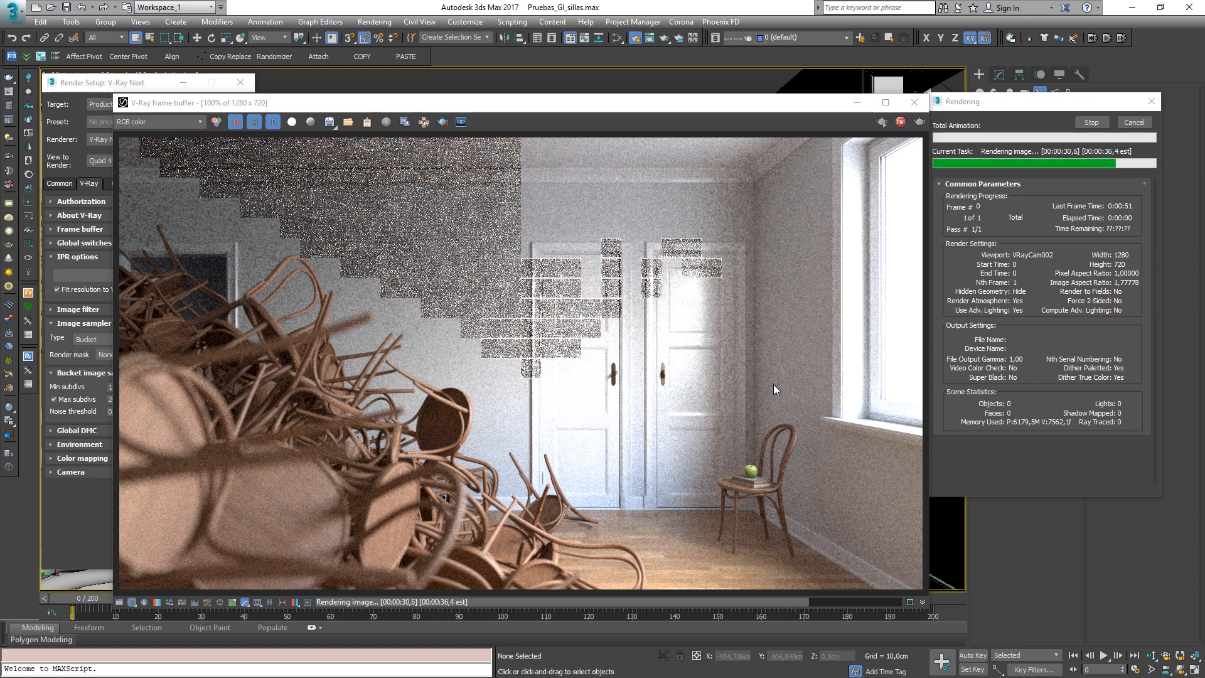
# Switch the frame buffer between the VRayLightingAnalysis and RGB color channels, ending on VRayLightingAnalysis
pyautogui.click(161, 122)
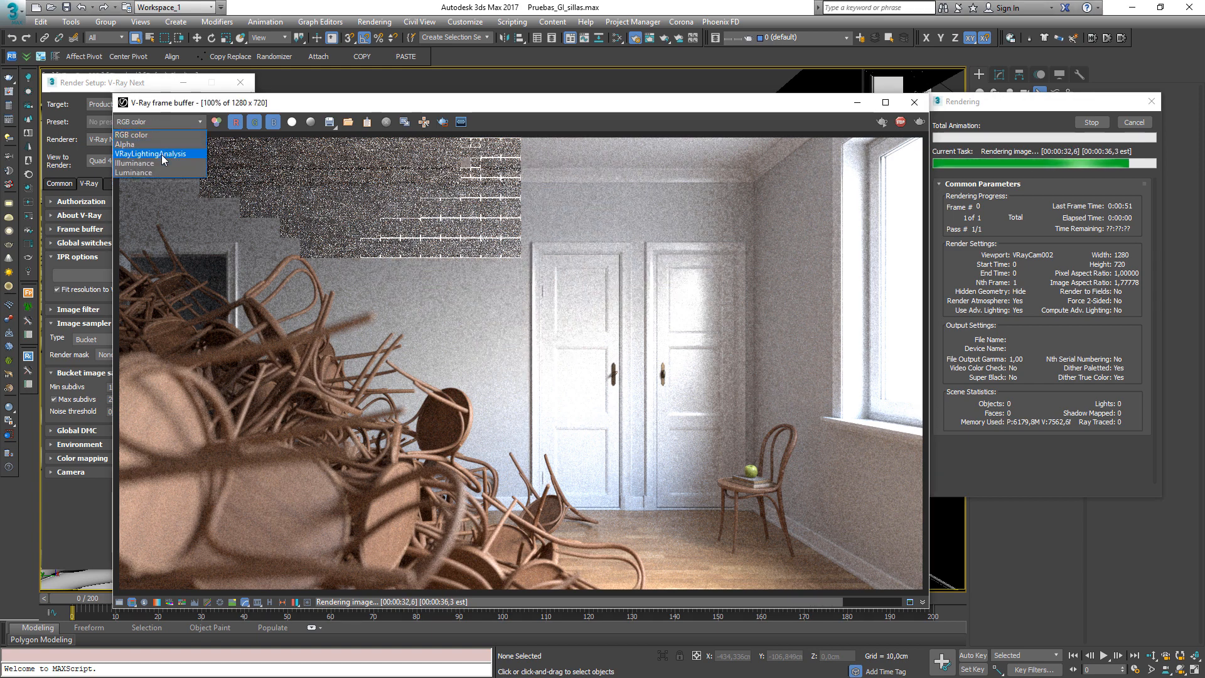
pyautogui.click(150, 151)
pyautogui.click(150, 122)
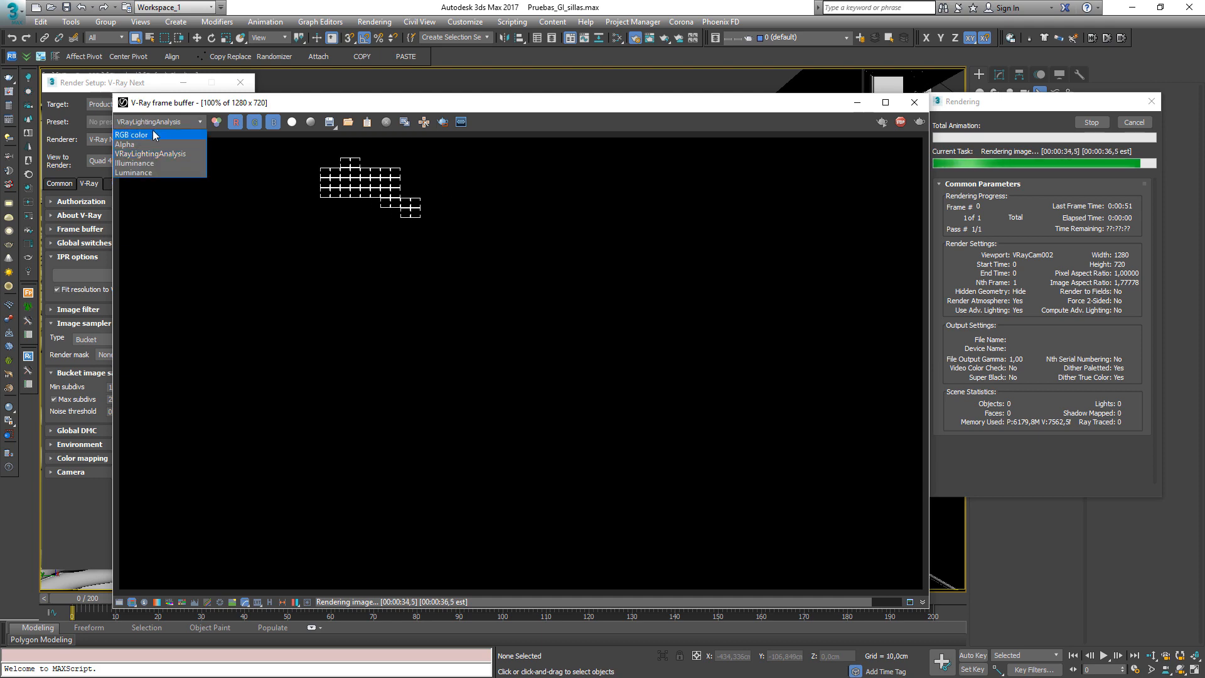
pyautogui.click(147, 132)
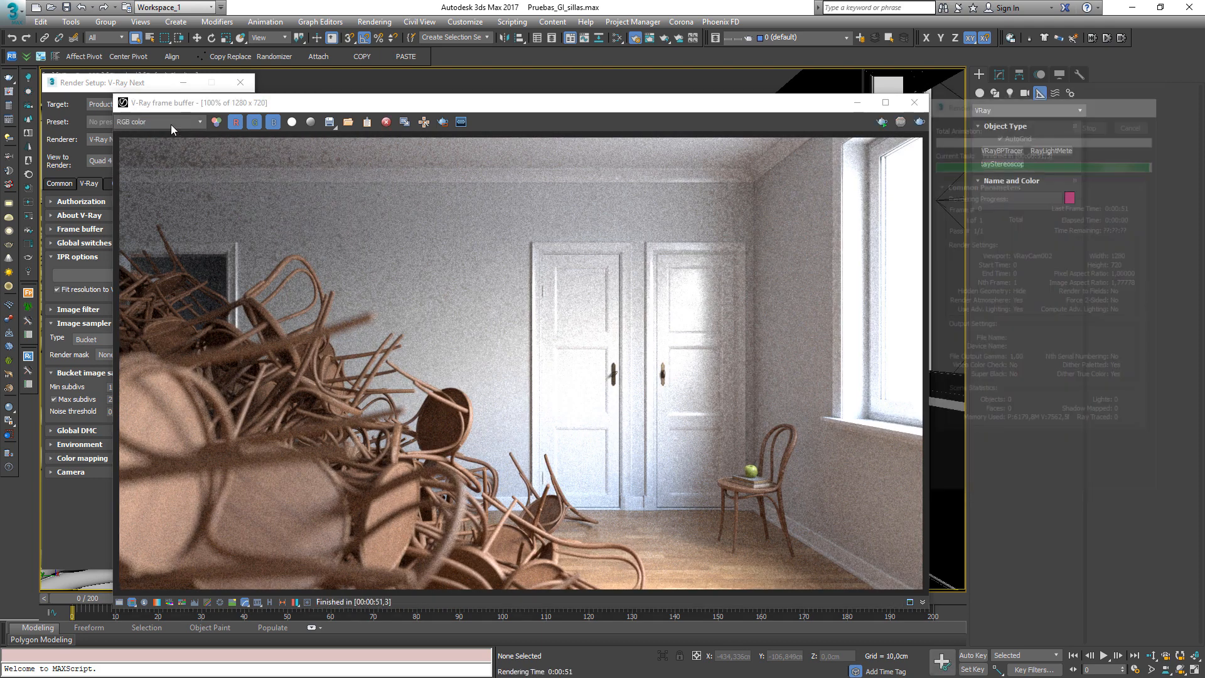
pyautogui.click(155, 123)
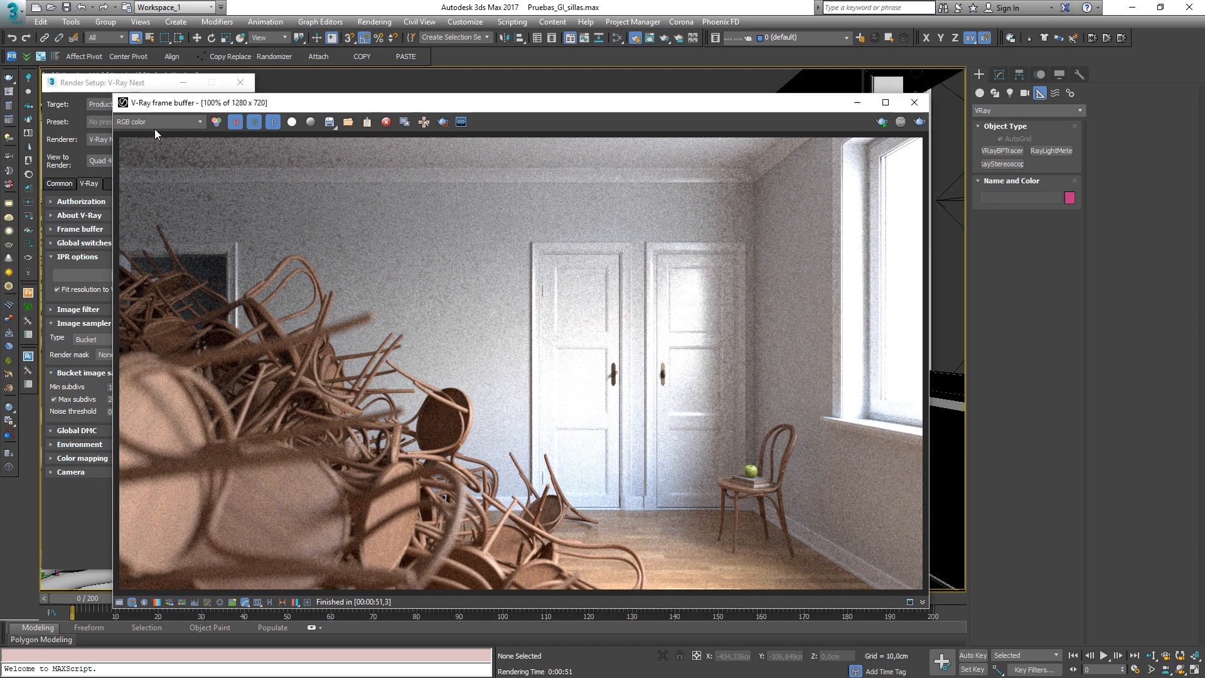
pyautogui.click(169, 157)
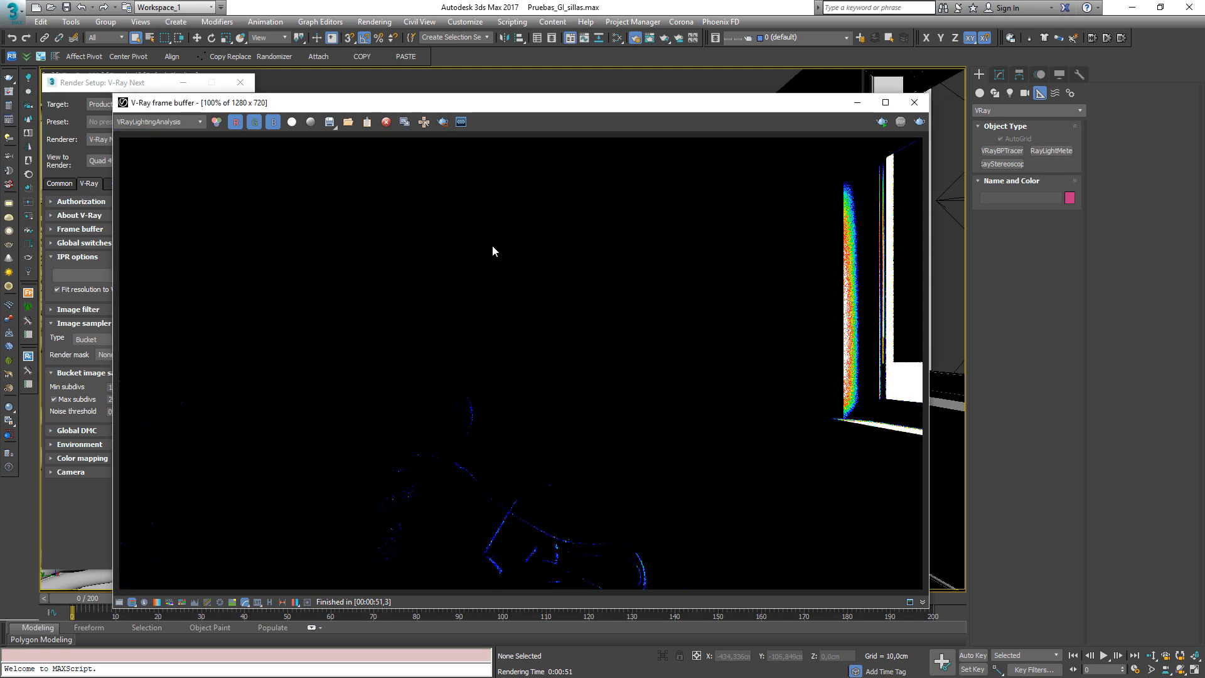
# Set the lighting analysis minimum value to 0 and update the element
pyautogui.moveTo(327, 101); pyautogui.dragTo(458, 66)
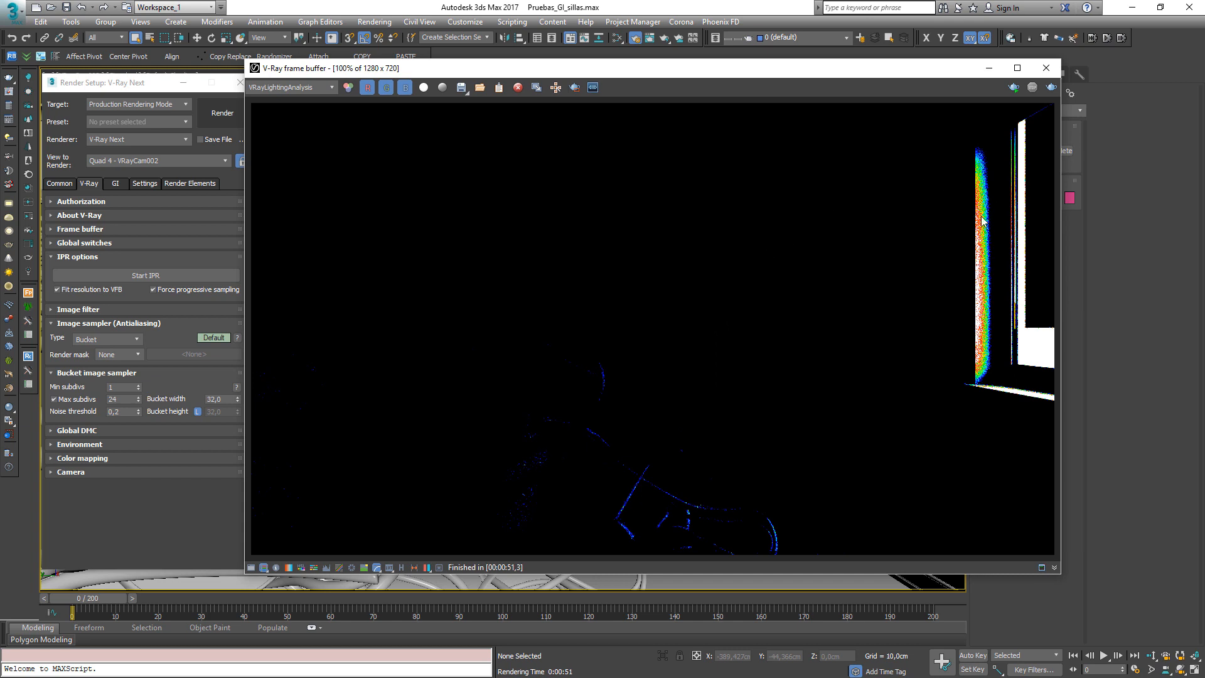
pyautogui.click(190, 183)
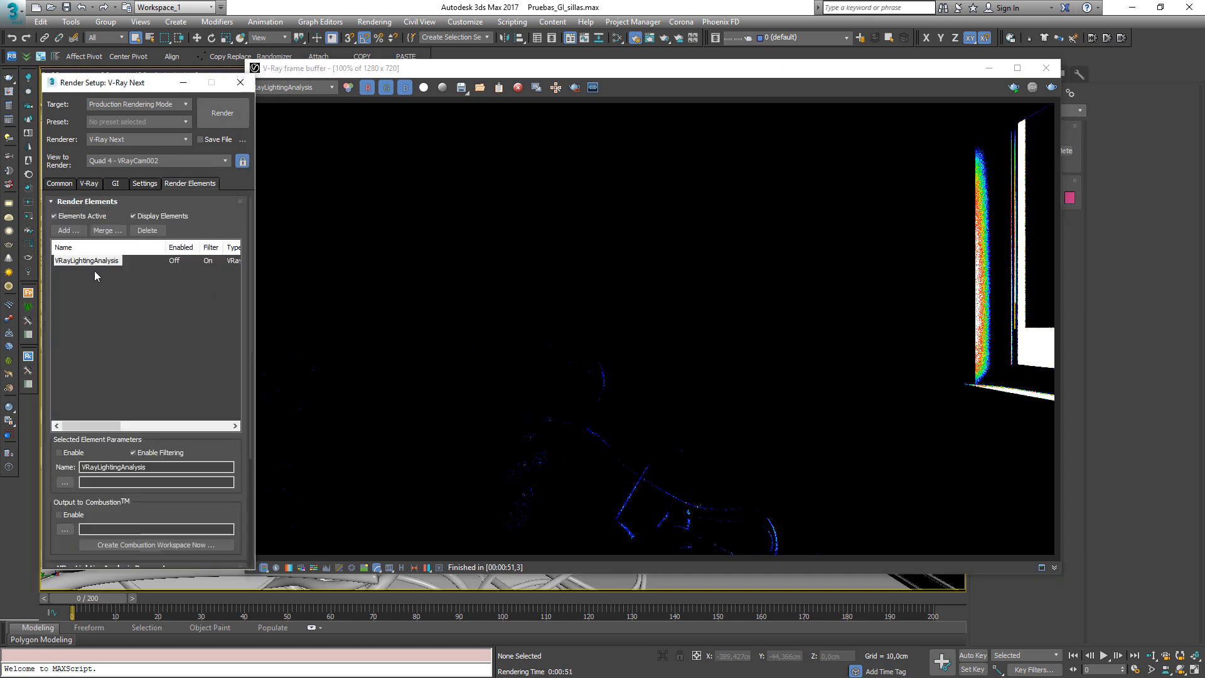
pyautogui.scroll(-3, 219, 232)
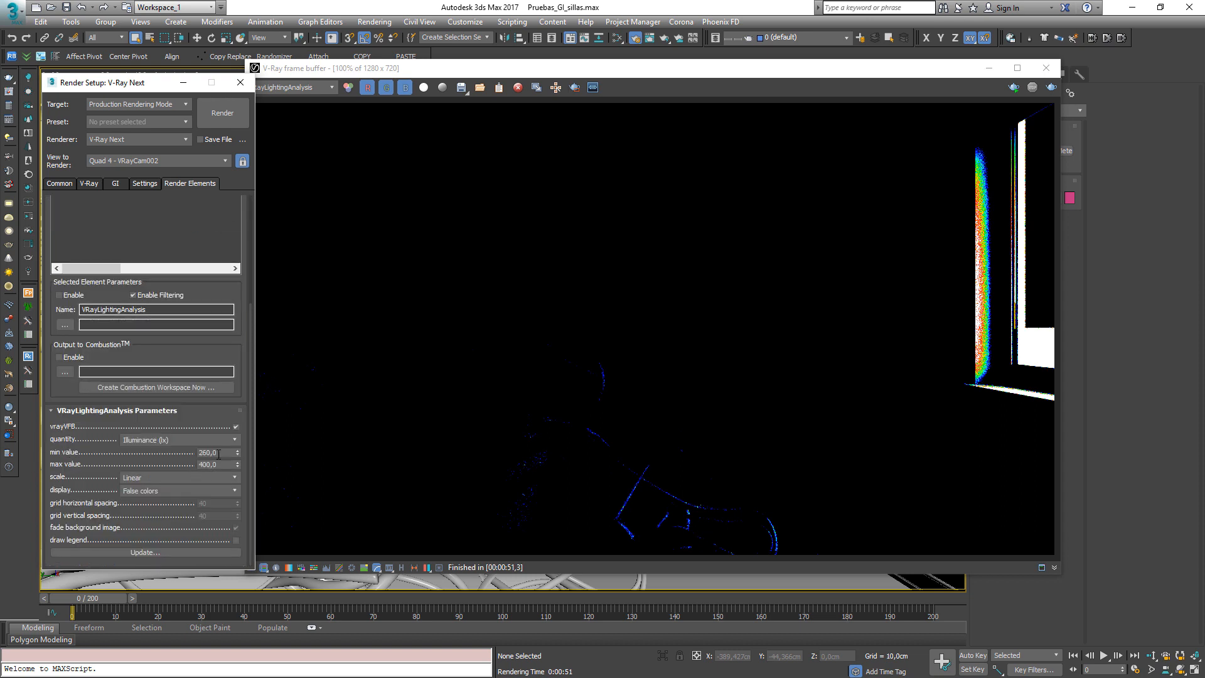
pyautogui.moveTo(218, 453); pyautogui.dragTo(135, 453)
pyautogui.press('Tab')
pyautogui.click(149, 551)
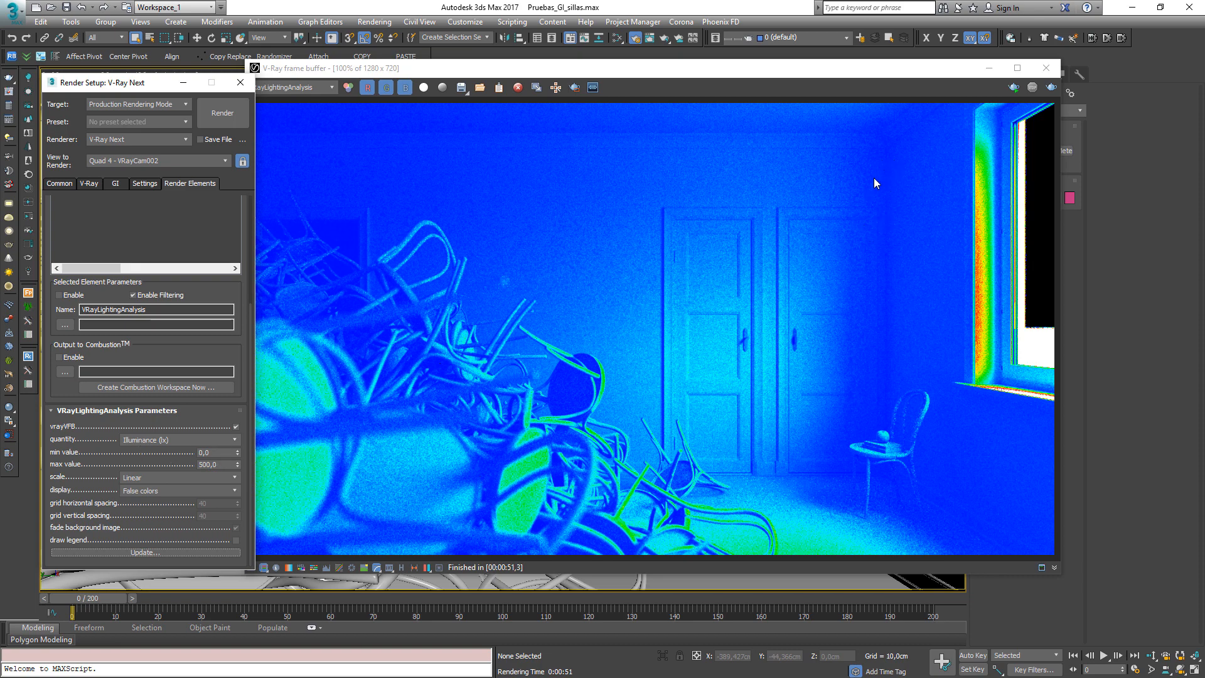
# Set the lighting analysis maximum value to 300 and update the element
pyautogui.doubleClick(217, 451)
pyautogui.doubleClick(222, 464)
pyautogui.write('300')
pyautogui.click(229, 552)
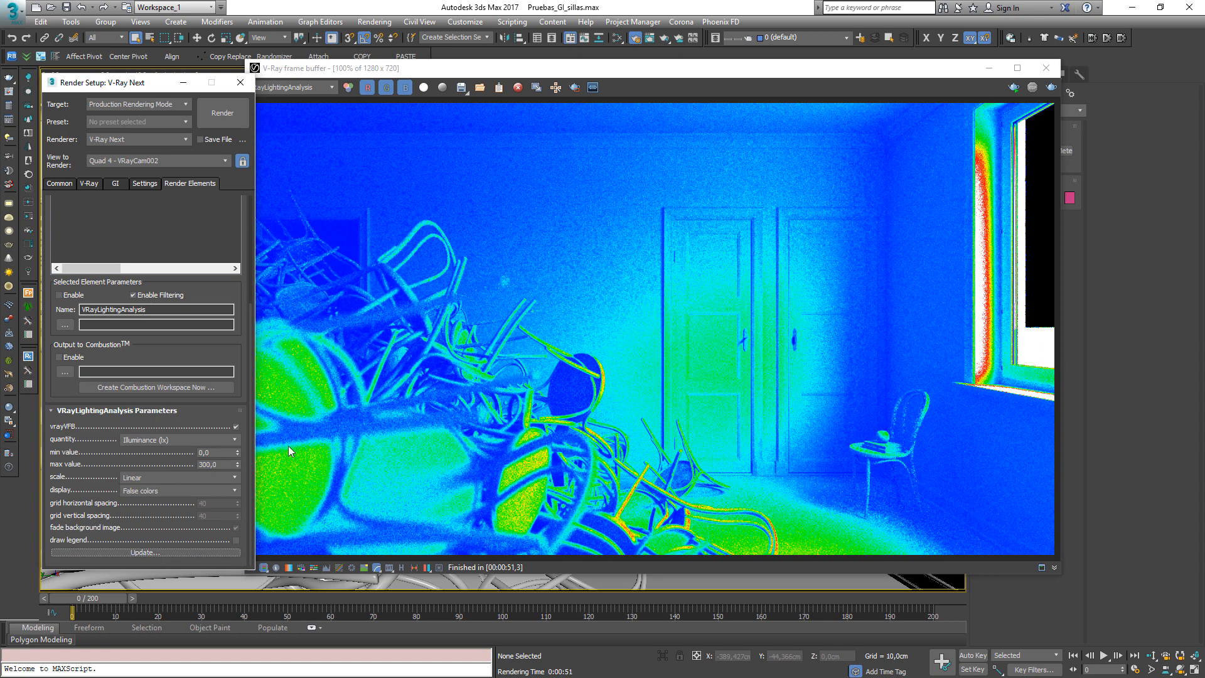
# Set the lighting analysis minimum value to 100 and update the element
pyautogui.moveTo(229, 464); pyautogui.dragTo(67, 465)
pyautogui.click(212, 452)
pyautogui.write('100')
pyautogui.click(144, 553)
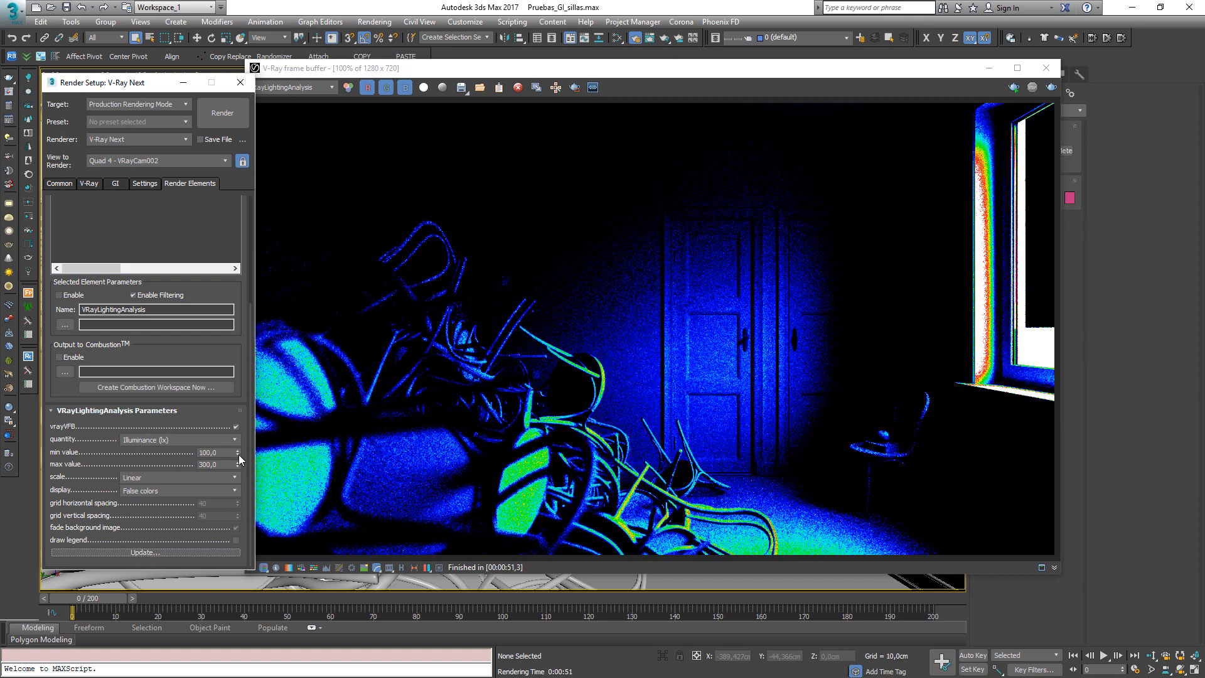
# Switch the lighting analysis display to Grid overlay and update the element
pyautogui.click(207, 453)
pyautogui.click(159, 492)
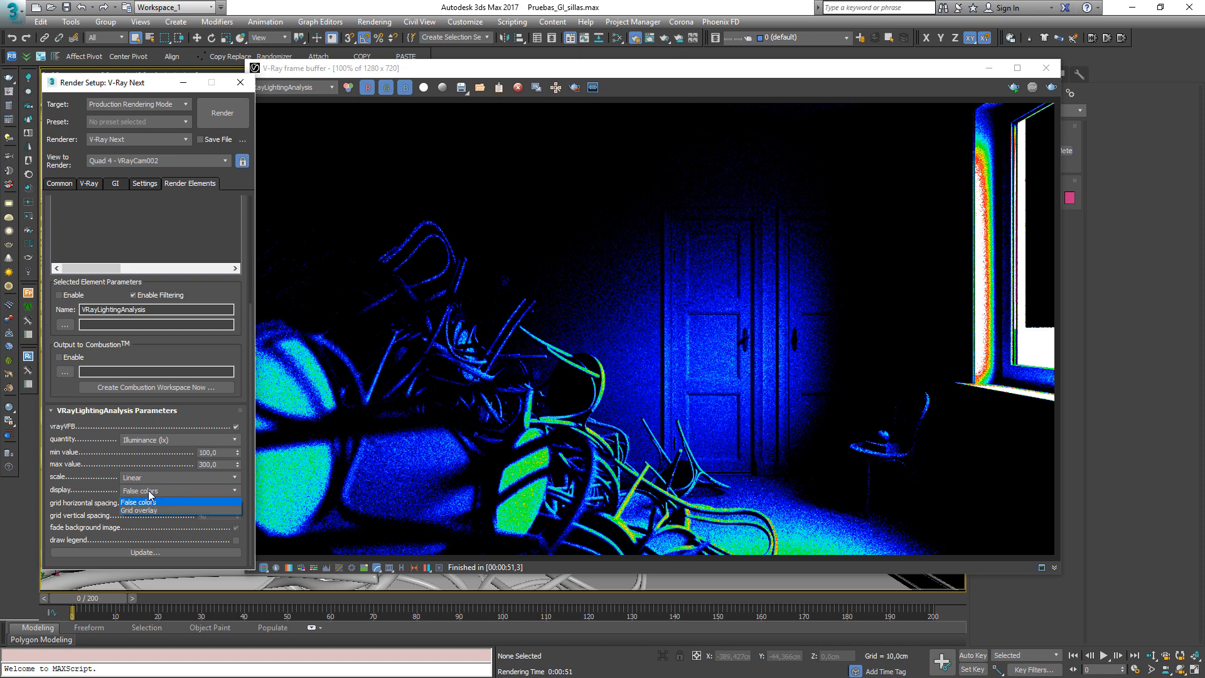
pyautogui.click(133, 510)
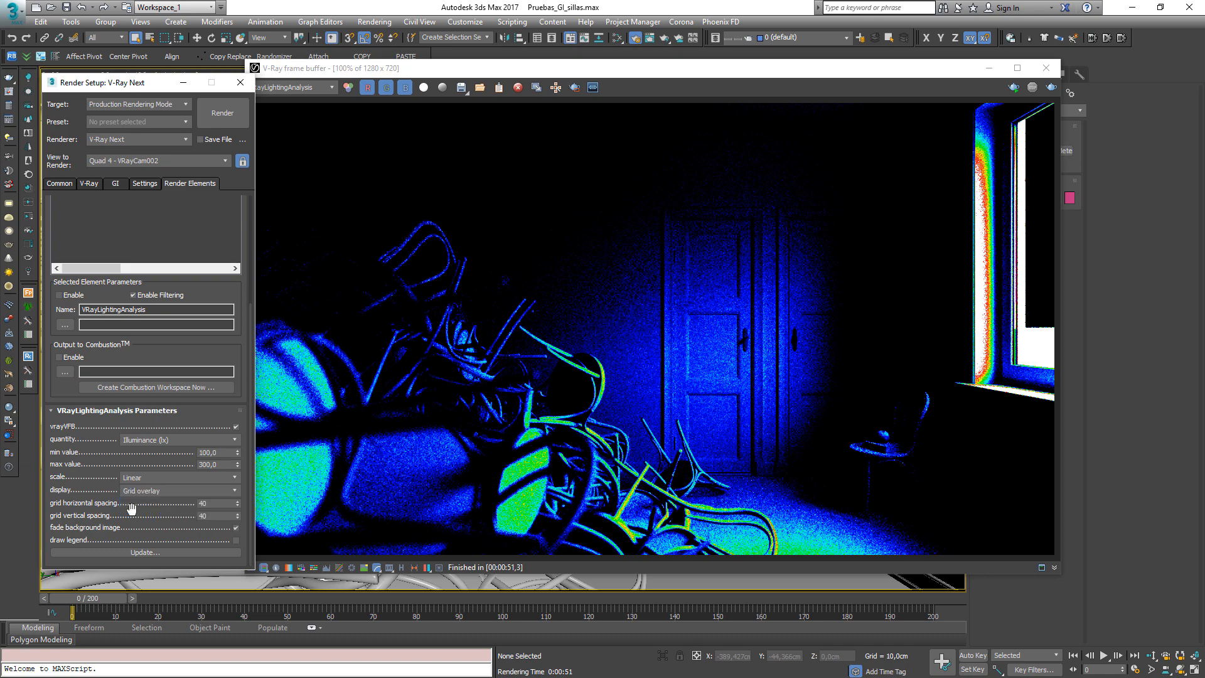
pyautogui.click(164, 552)
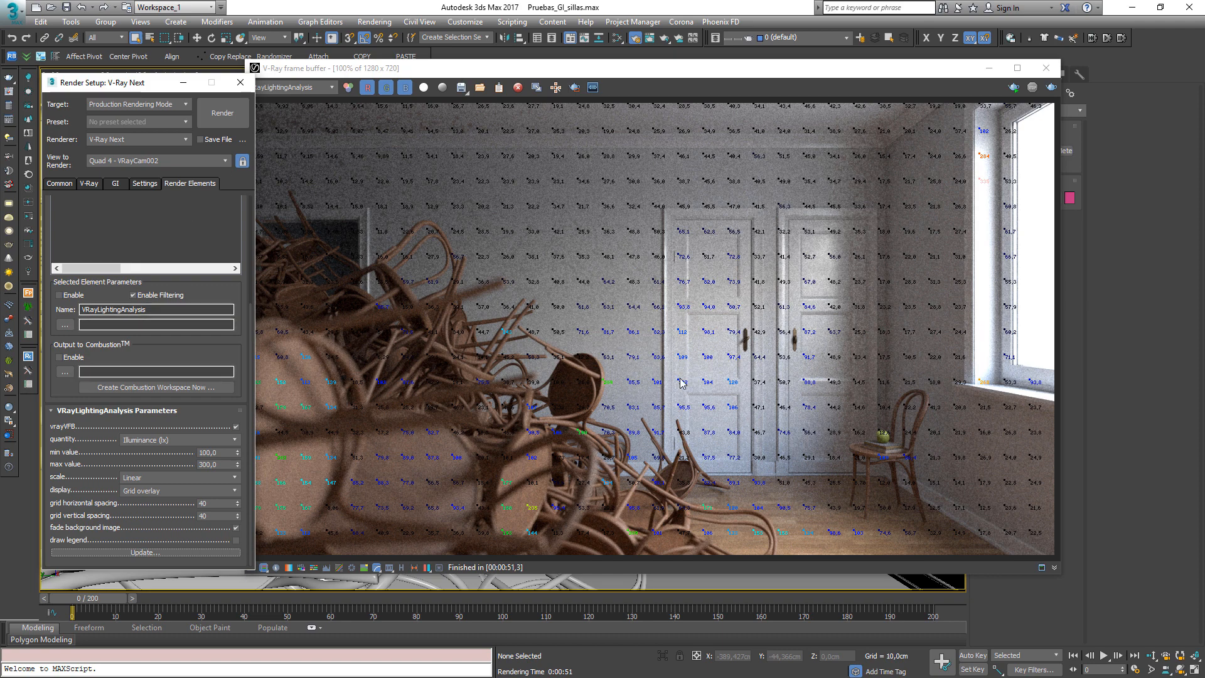
# Set the grid horizontal and vertical spacing to 100 and update the element
pyautogui.click(200, 503)
pyautogui.write('50')
pyautogui.press('Tab')
pyautogui.write('50')
pyautogui.click(211, 503)
pyautogui.write('100')
pyautogui.press('Tab')
pyautogui.write('100')
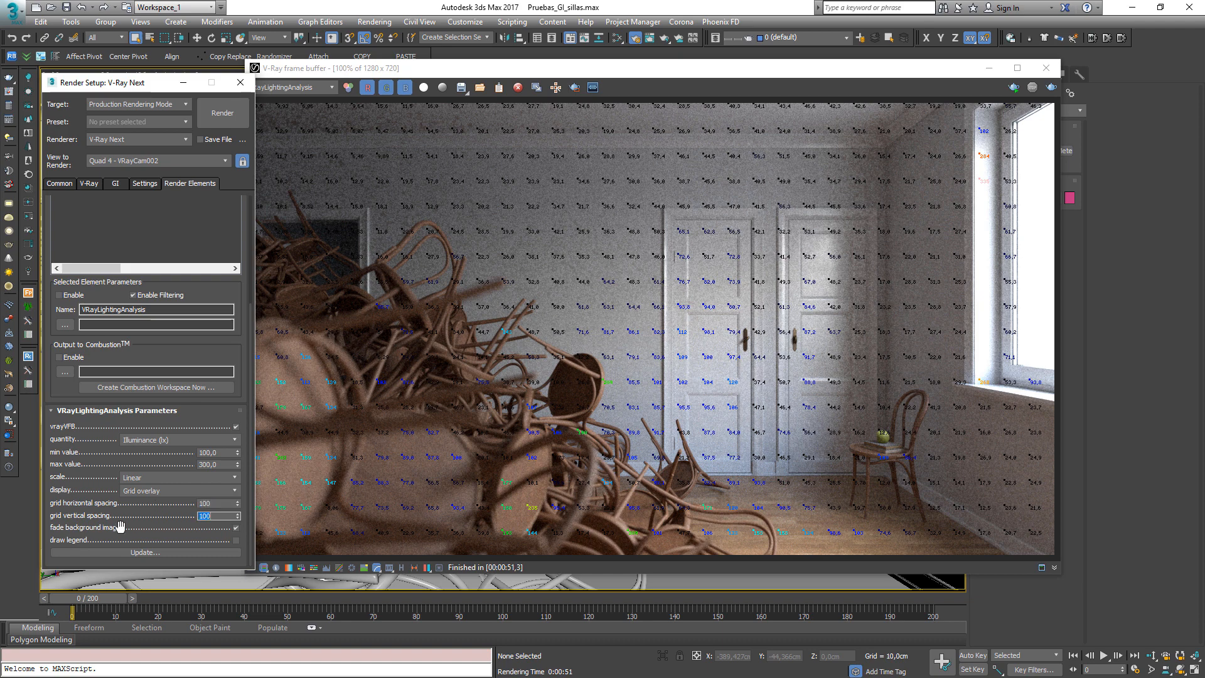
pyautogui.click(145, 552)
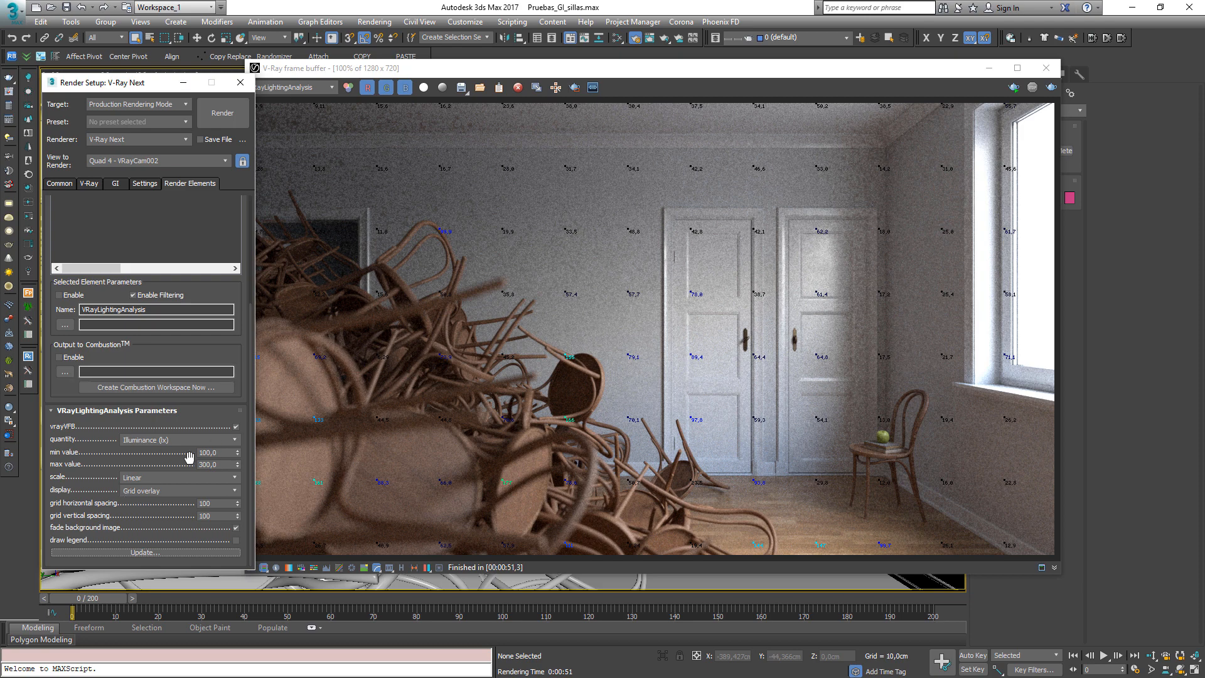
# Reset the lighting analysis value range and reselect Illuminance (lx) as the quantity
pyautogui.click(219, 453)
pyautogui.press('Tab')
pyautogui.click(119, 552)
pyautogui.click(162, 442)
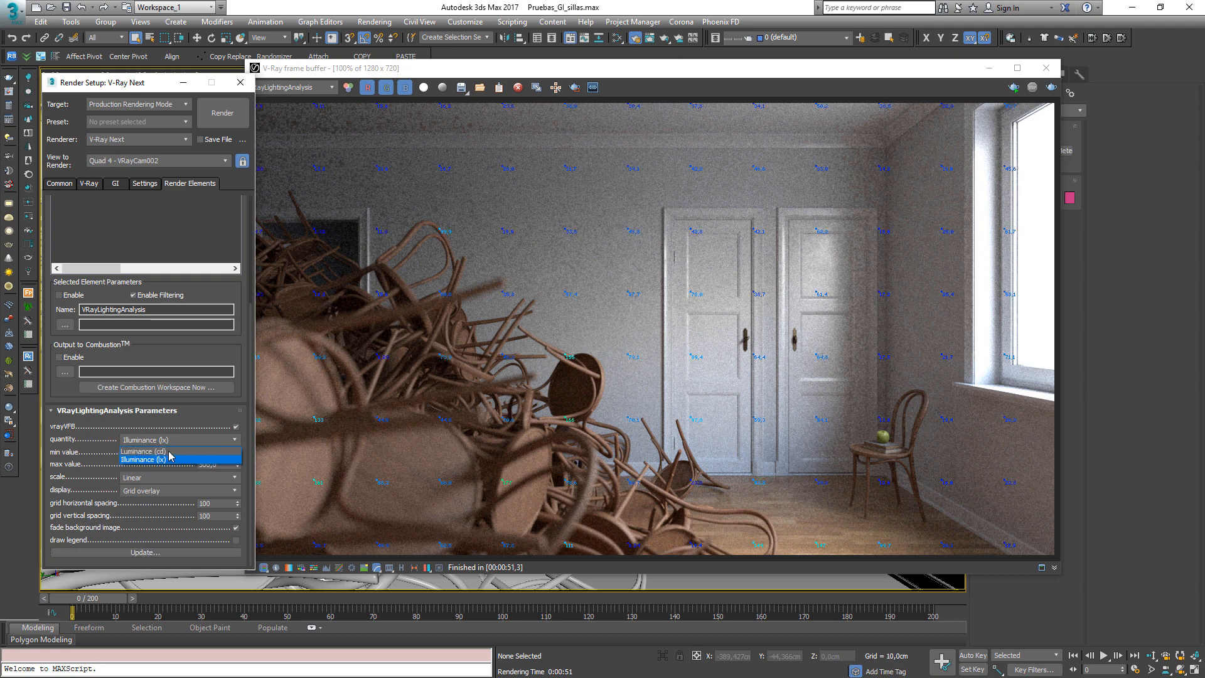
pyautogui.click(167, 459)
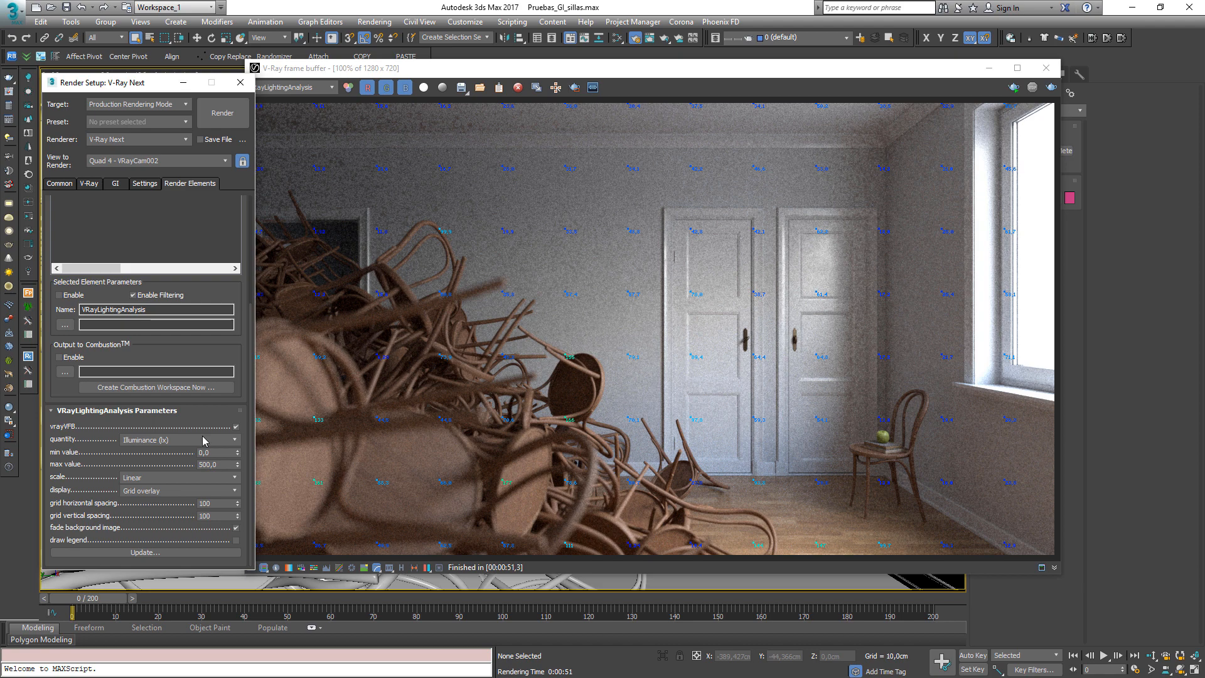
# Set the grid horizontal and vertical spacing to 20 and update the element
pyautogui.click(207, 503)
pyautogui.write('20')
pyautogui.press('Tab')
pyautogui.write('20')
pyautogui.click(151, 552)
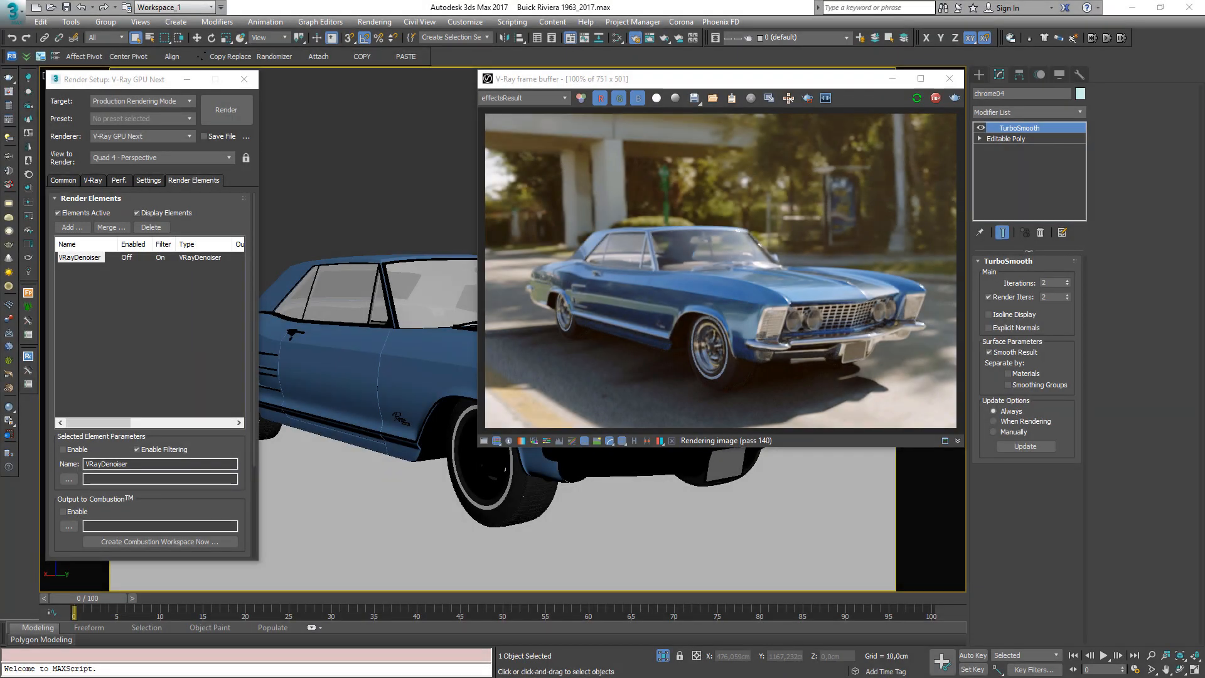
# Examine the VRayDenoiser render element parameters in the car scene's Render Setup
pyautogui.click(733, 299)
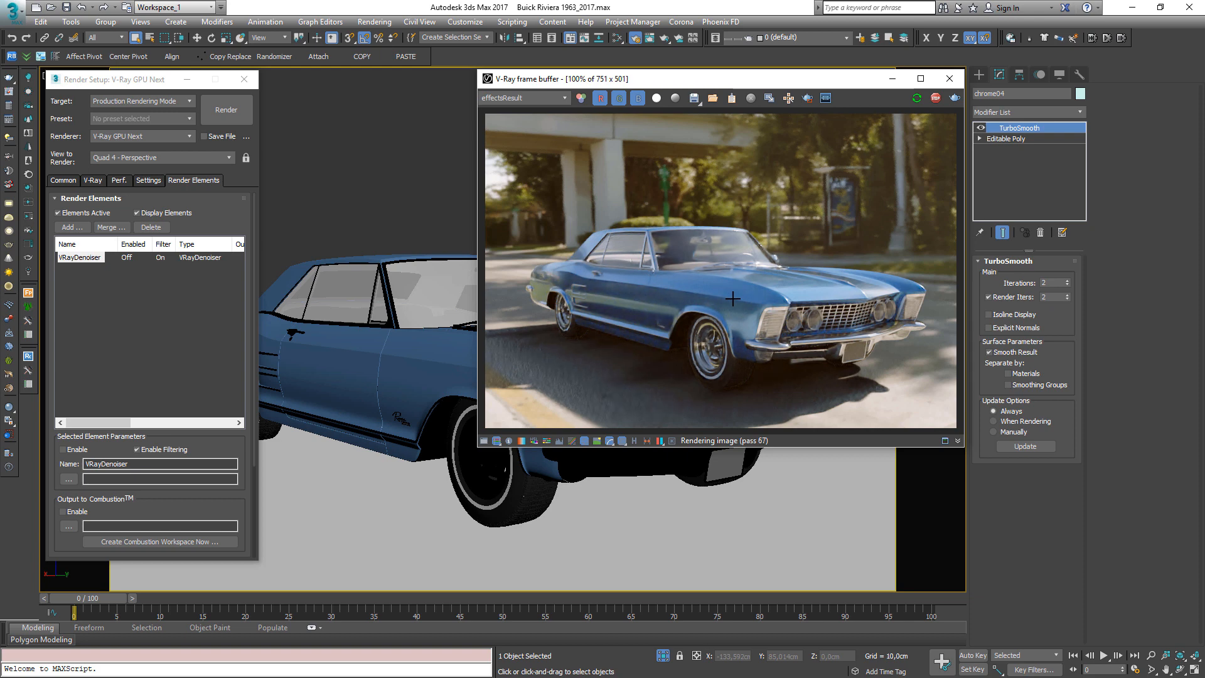
pyautogui.scroll(-4, 149, 486)
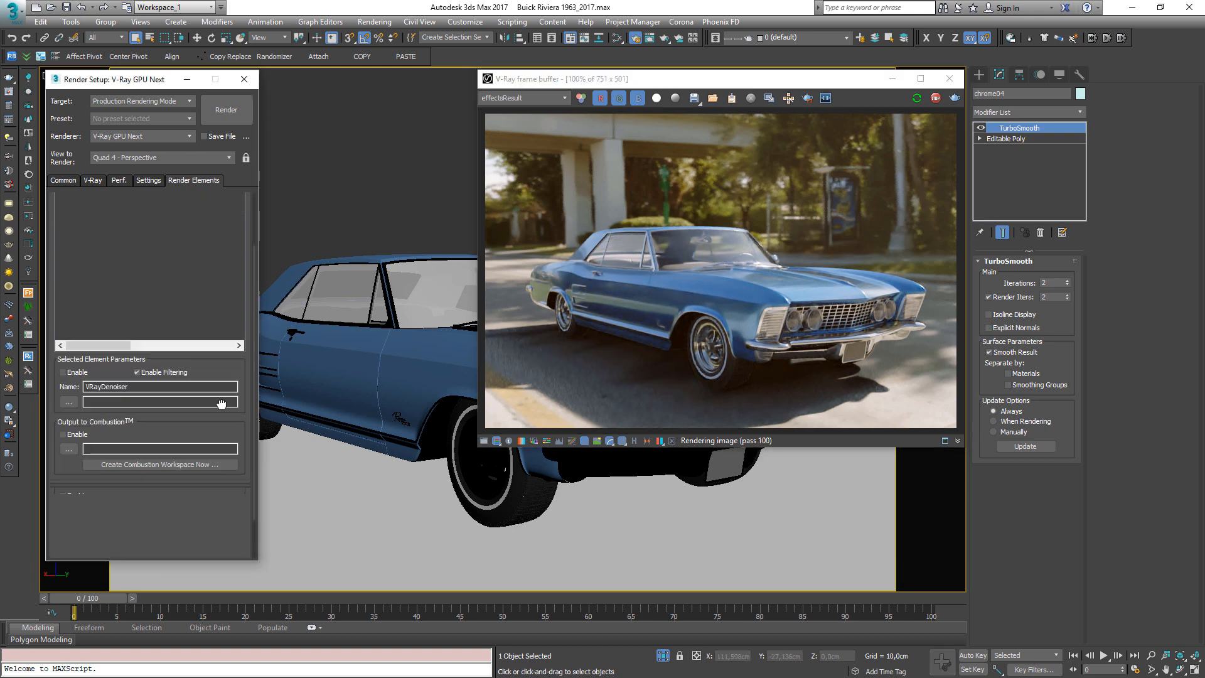
pyautogui.moveTo(145, 484)
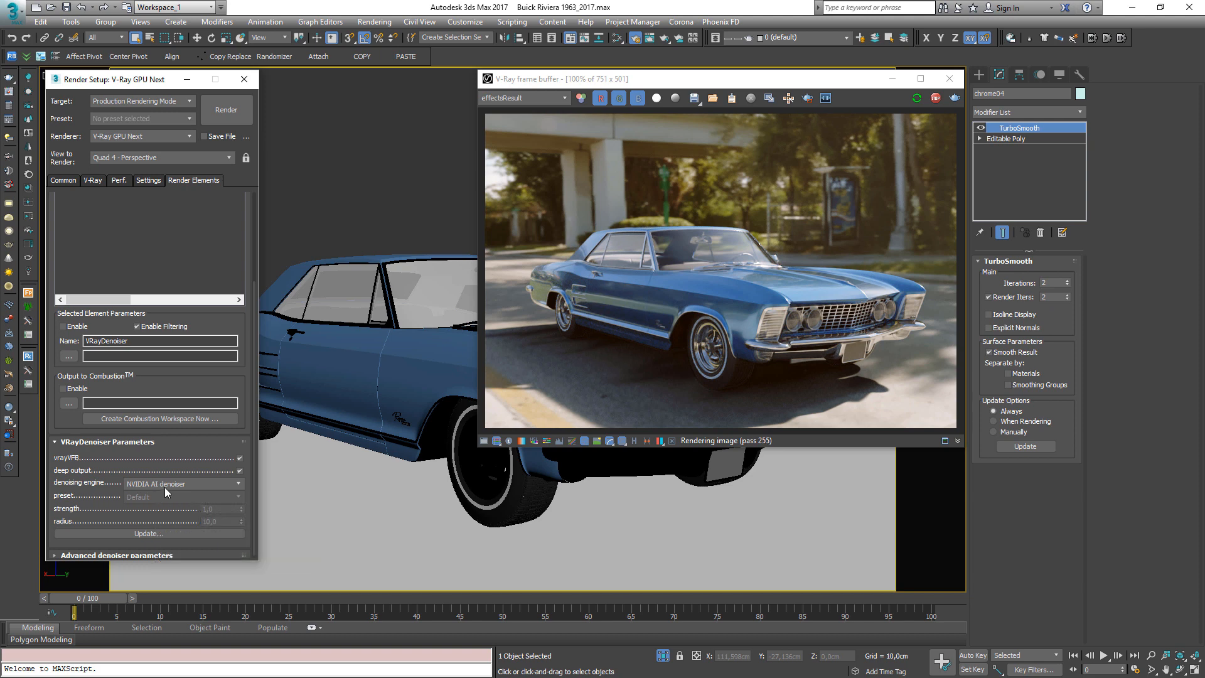
pyautogui.moveTo(249, 480); pyautogui.dragTo(256, 429)
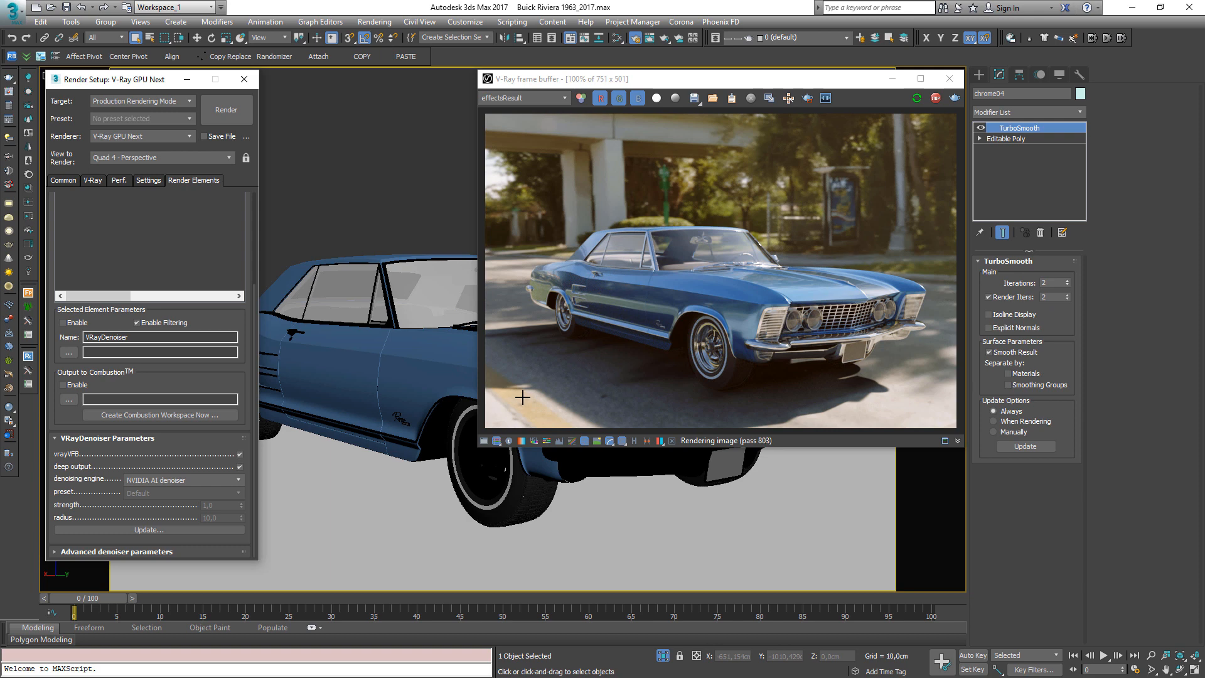
# Close Render Setup and orbit and zoom the perspective view while watching the interactive render update
pyautogui.click(251, 84)
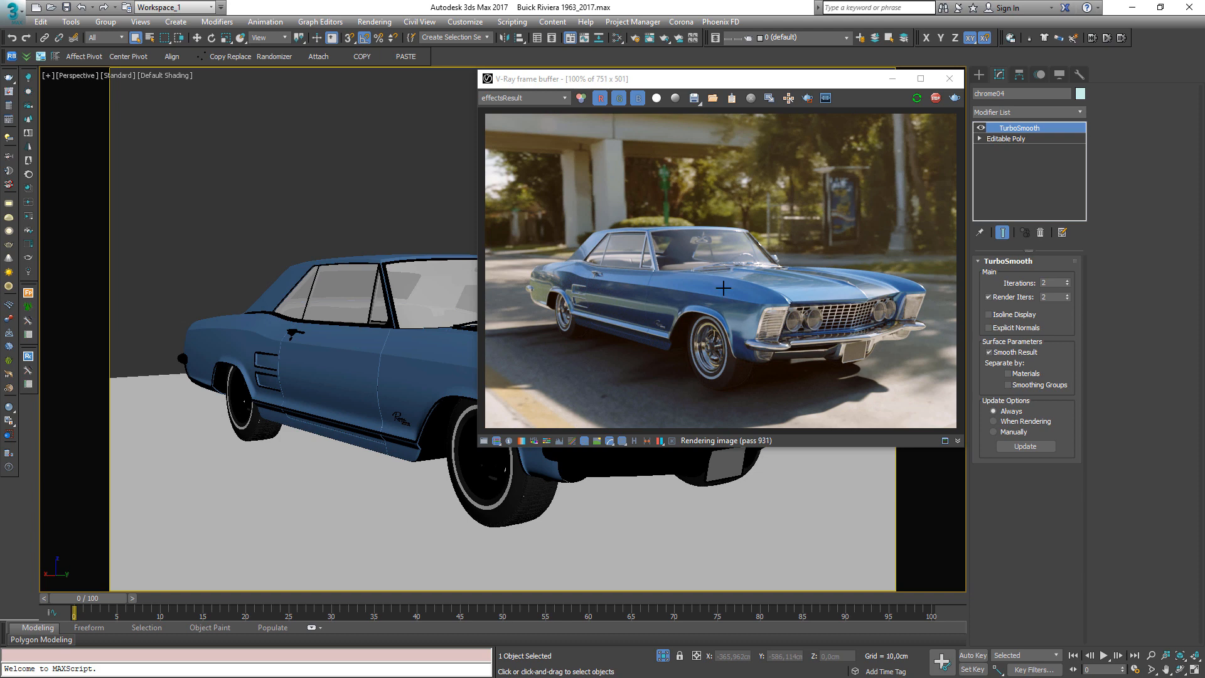
pyautogui.moveTo(727, 84); pyautogui.dragTo(965, 34)
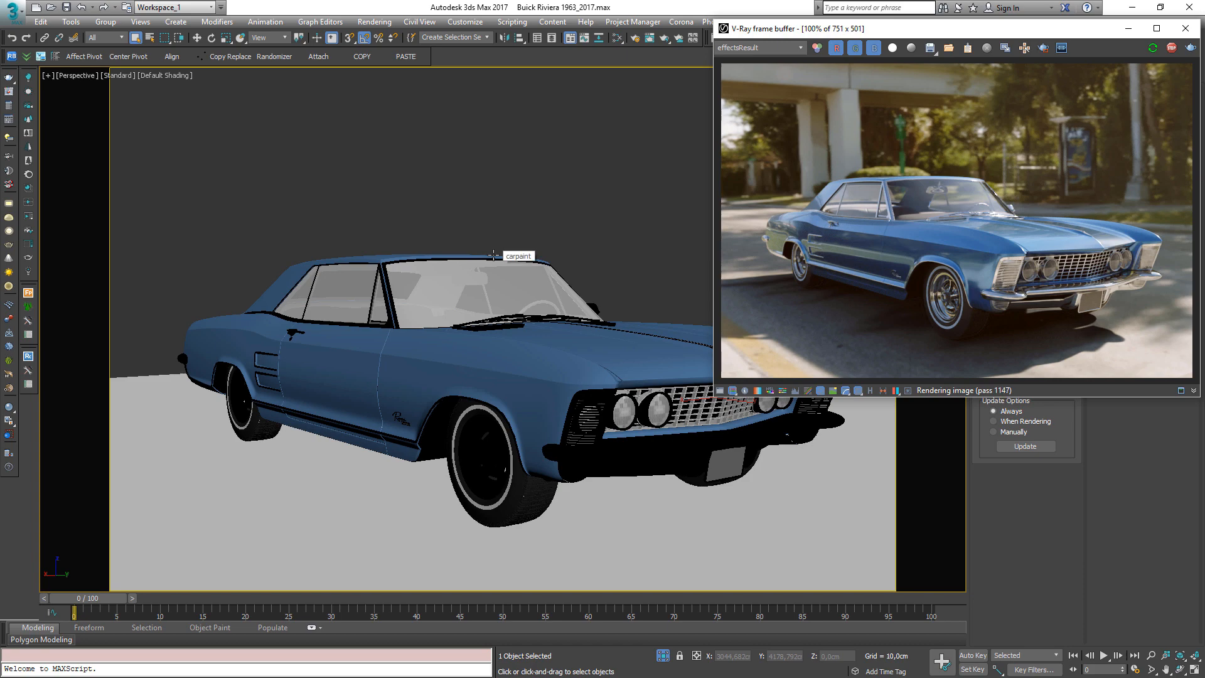
pyautogui.keyDown('alt'); pyautogui.moveTo(610, 398); pyautogui.dragTo(563, 391, button='middle'); pyautogui.keyUp('alt')
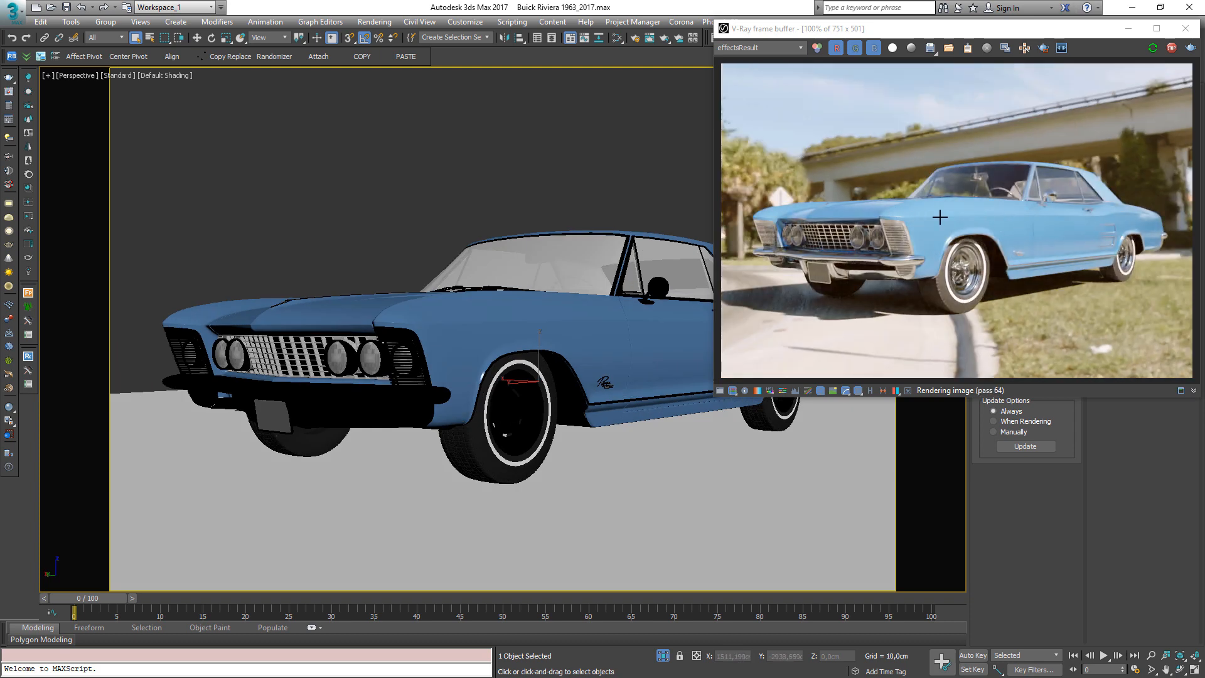
pyautogui.keyDown('alt'); pyautogui.moveTo(389, 408); pyautogui.dragTo(419, 392, button='middle'); pyautogui.keyUp('alt')
pyautogui.scroll(4, 422, 422)
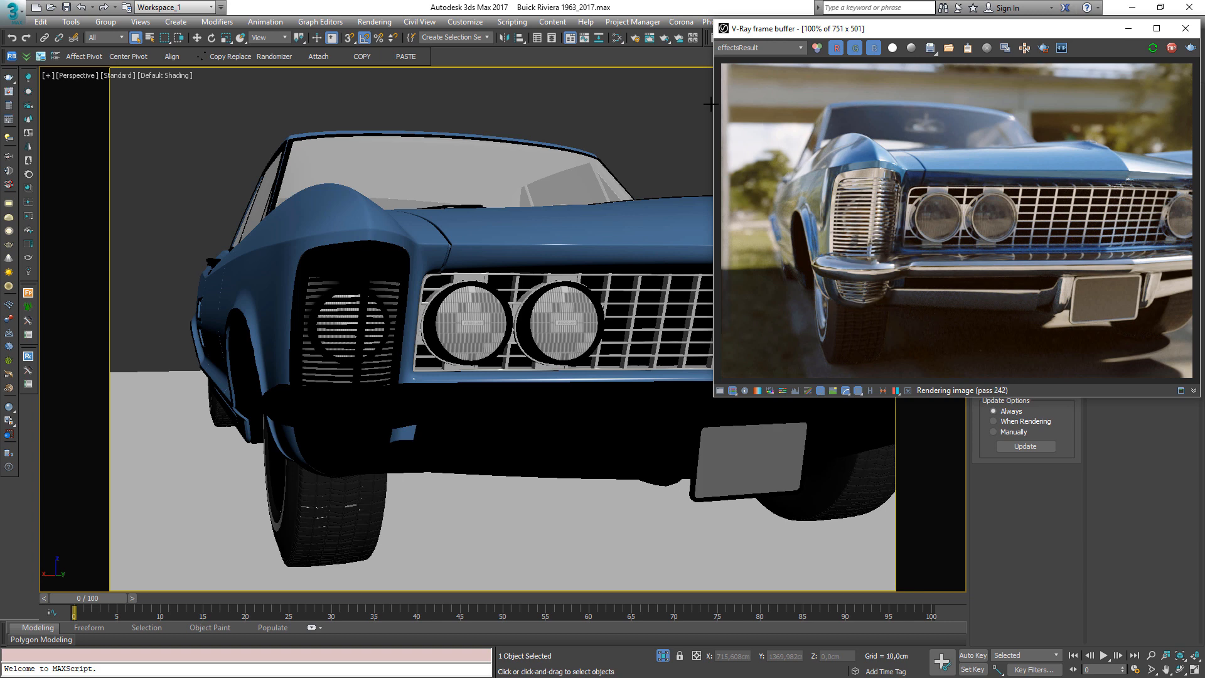
pyautogui.scroll(-2, 317, 411)
pyautogui.scroll(-4, 317, 411)
pyautogui.moveTo(317, 410); pyautogui.dragTo(448, 395, button='middle')
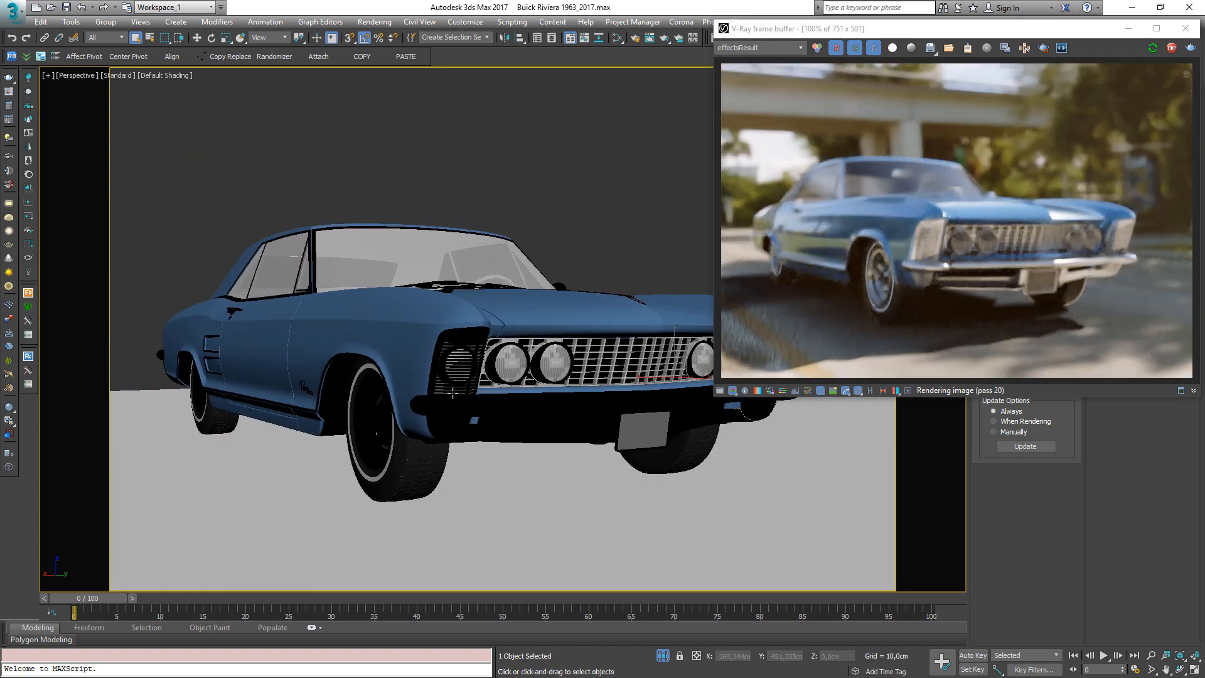
# Orbit and zoom the car view while toggling the frame buffer between the denoised effectsResult and RGB color
pyautogui.moveTo(384, 373); pyautogui.dragTo(431, 402, button='middle')
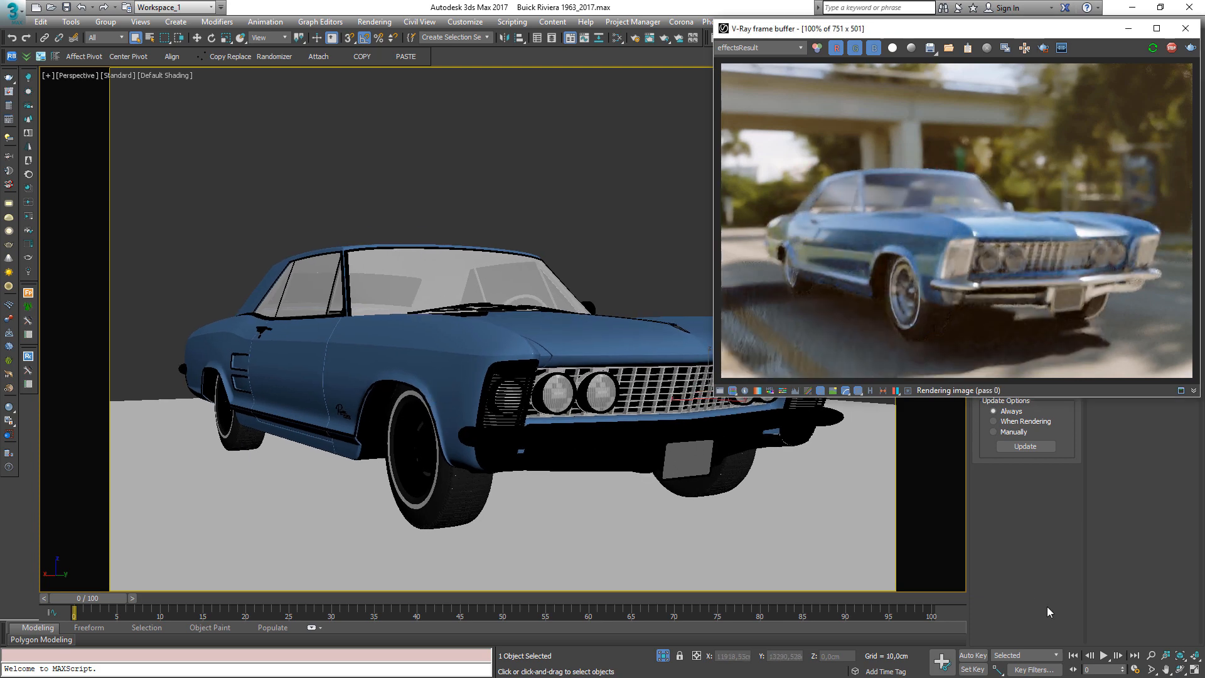
pyautogui.click(816, 50)
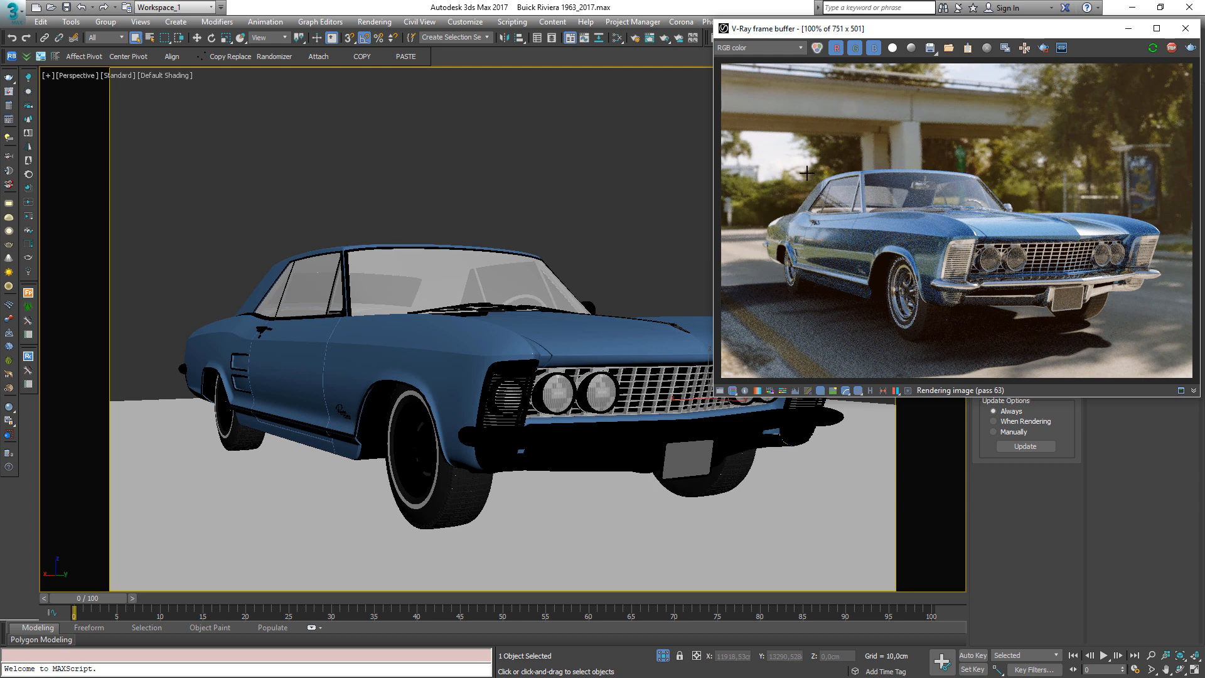
pyautogui.click(817, 49)
pyautogui.keyDown('alt'); pyautogui.moveTo(492, 440); pyautogui.dragTo(401, 405, button='middle'); pyautogui.keyUp('alt')
pyautogui.scroll(3, 484, 384)
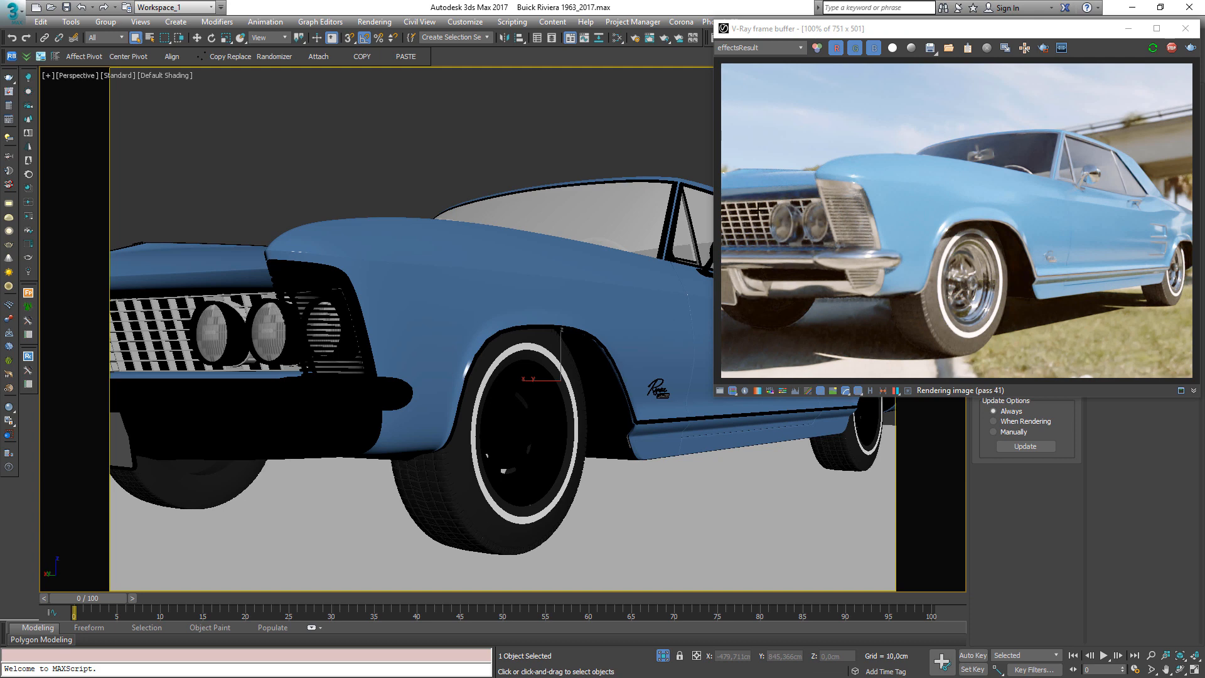
pyautogui.click(864, 199)
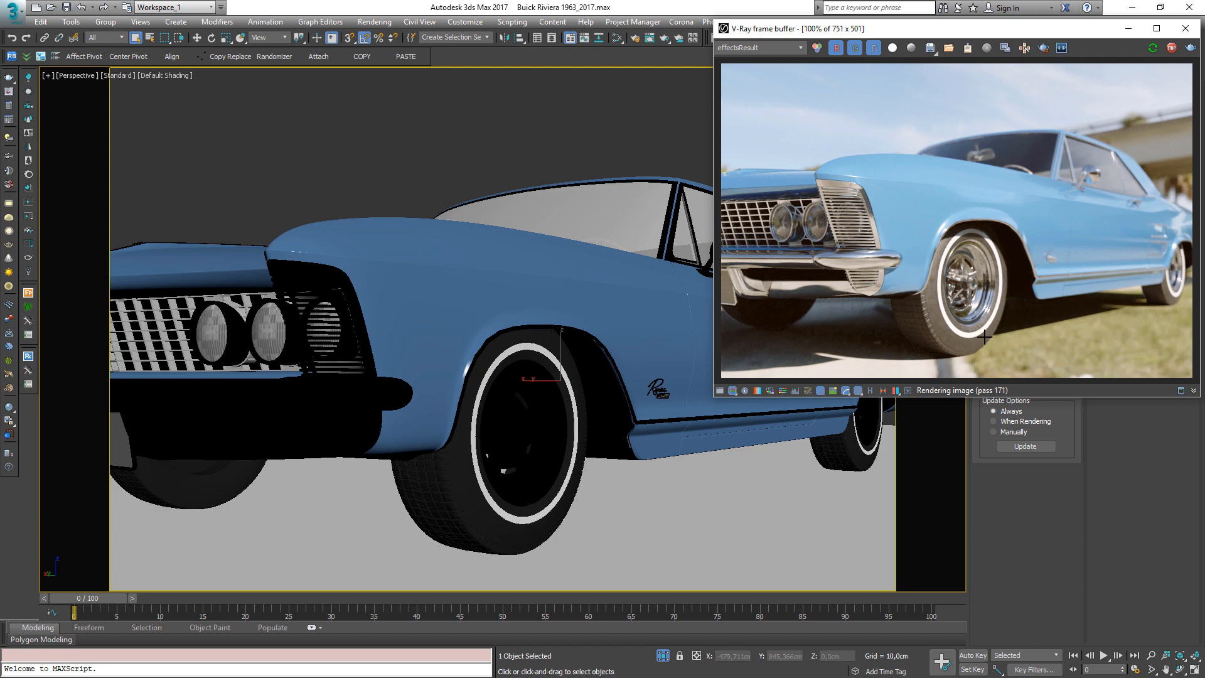
pyautogui.moveTo(565, 376); pyautogui.dragTo(521, 413, button='middle')
pyautogui.scroll(4, 599, 396)
pyautogui.click(917, 248)
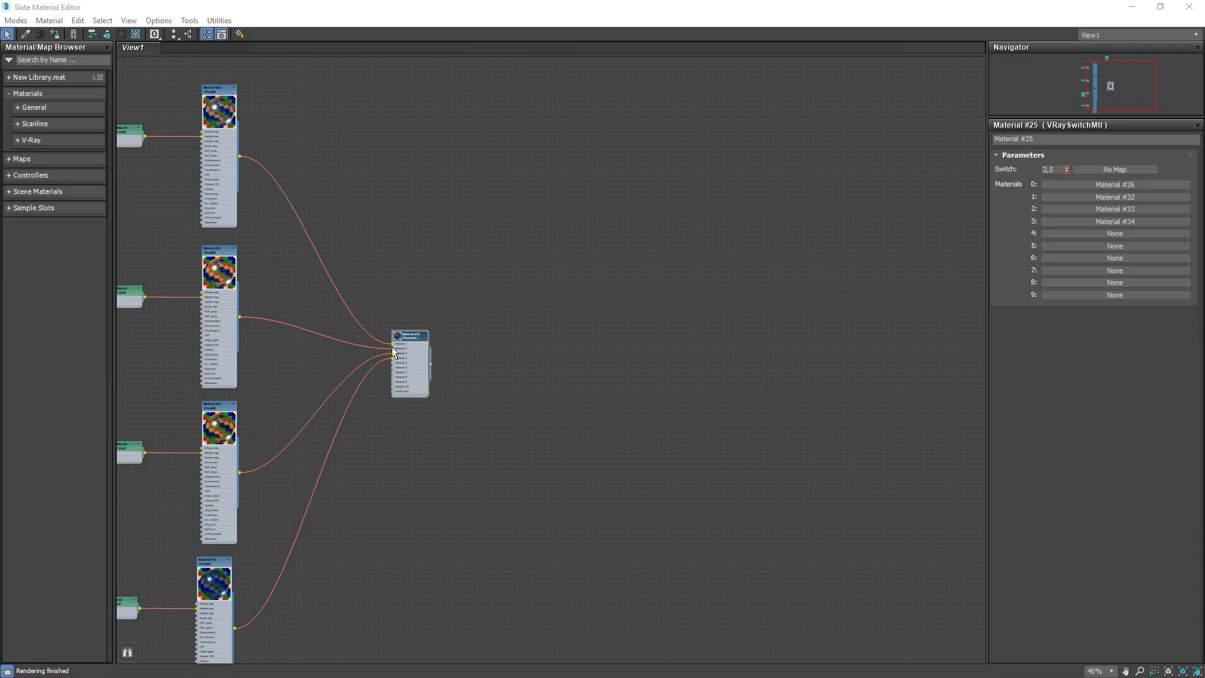
# Examine the VRaySwitchMtl node network and its Switch value in the Slate Material Editor
pyautogui.scroll(5, 392, 350)
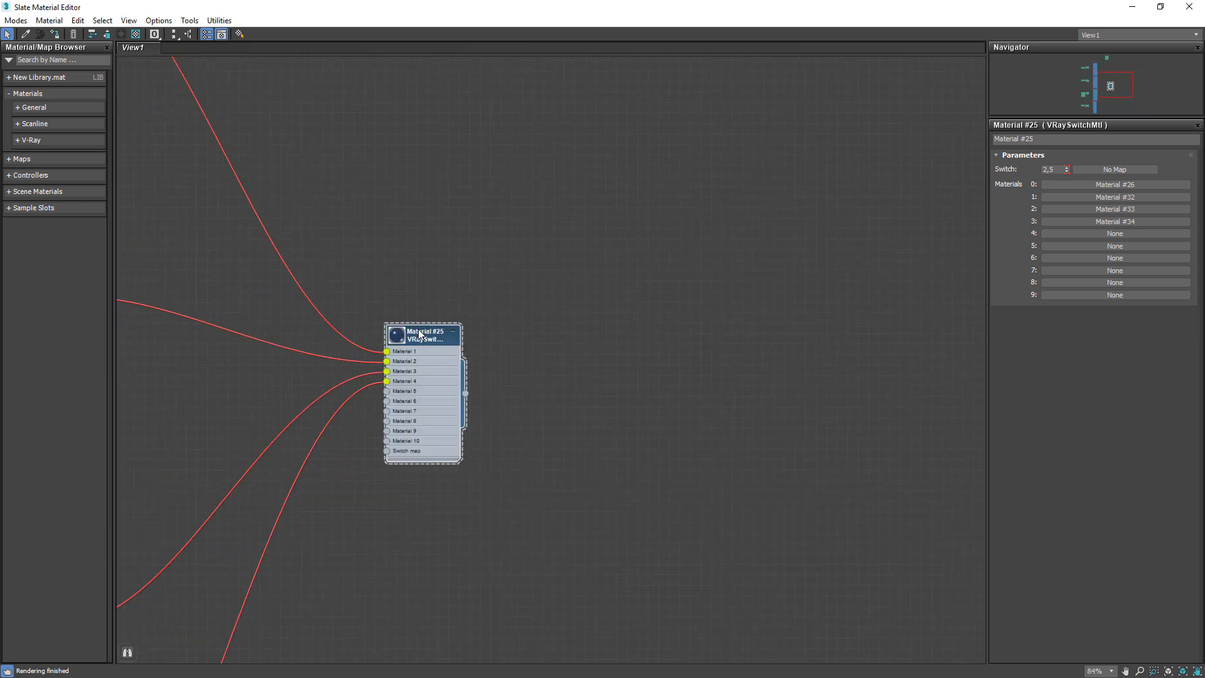
pyautogui.scroll(-5, 532, 366)
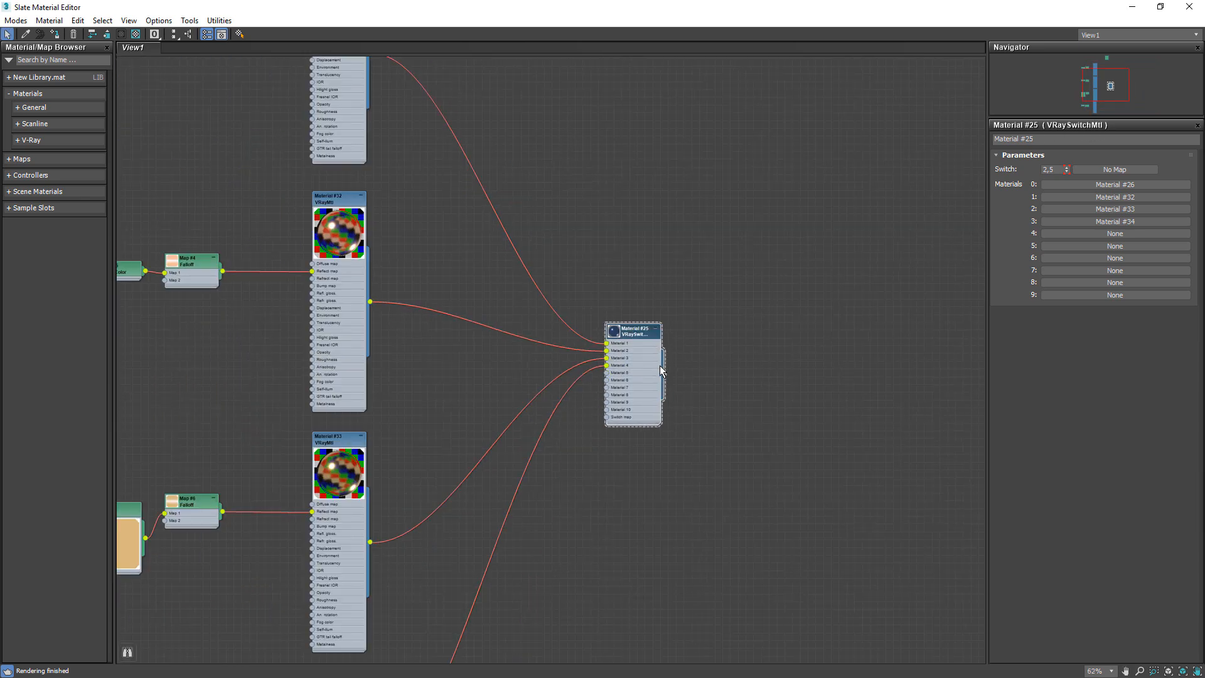
pyautogui.moveTo(621, 364); pyautogui.dragTo(656, 362)
pyautogui.scroll(-2, 502, 294)
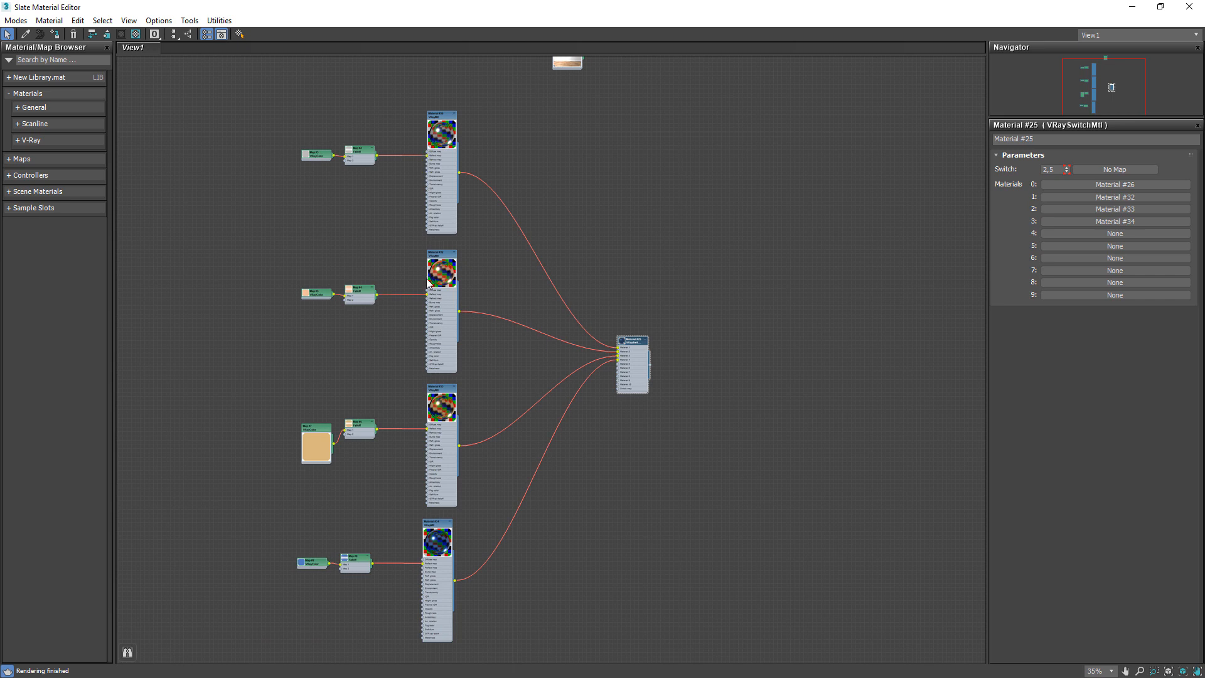
pyautogui.moveTo(249, 514); pyautogui.dragTo(506, 603)
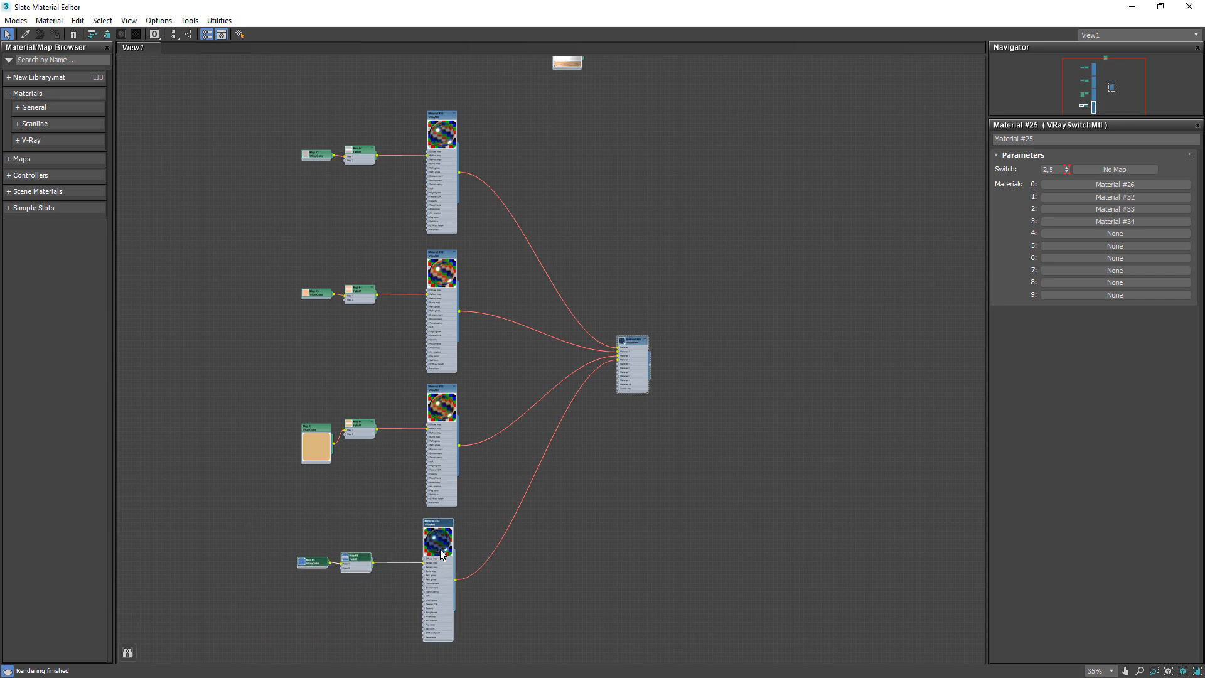
pyautogui.moveTo(439, 556); pyautogui.dragTo(444, 551)
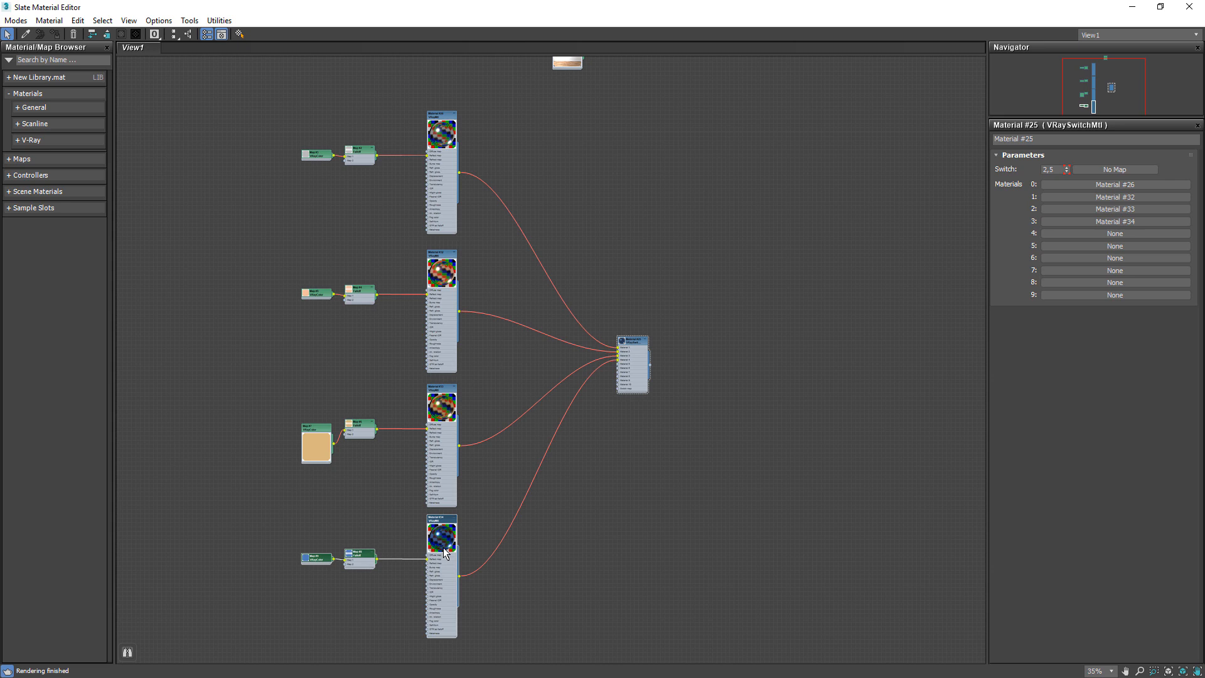
pyautogui.scroll(4, 631, 354)
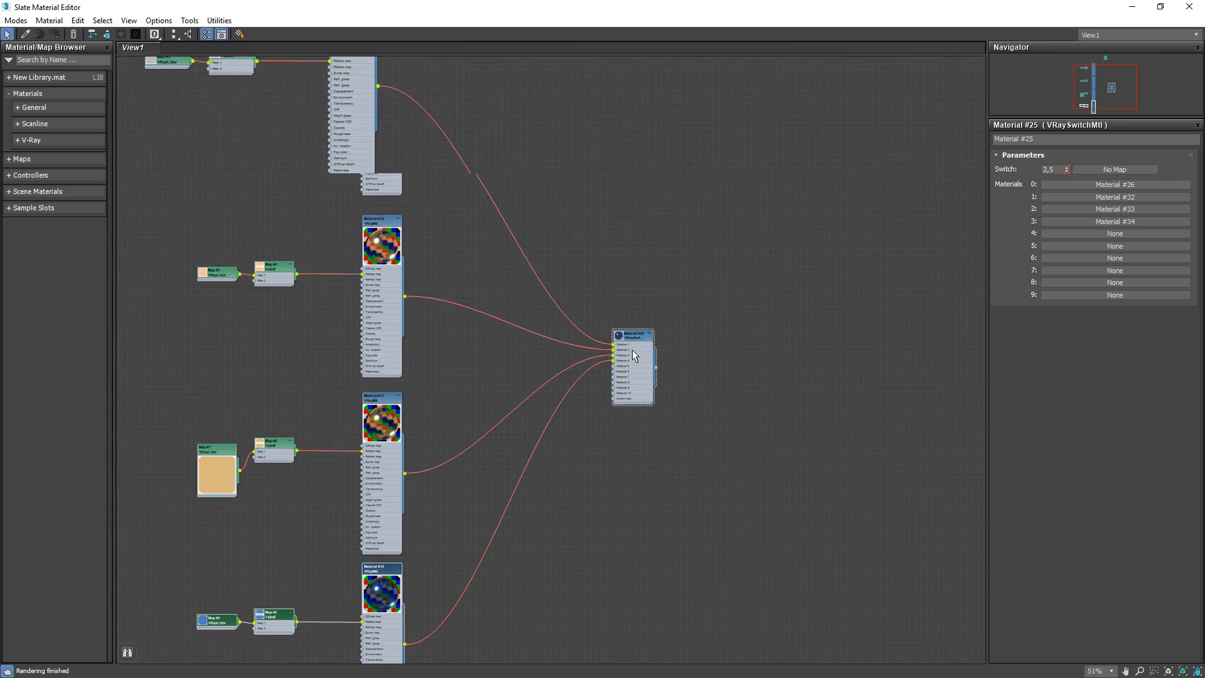
pyautogui.scroll(-1, 397, 247)
pyautogui.moveTo(397, 247); pyautogui.dragTo(478, 389, button='middle')
pyautogui.moveTo(637, 516); pyautogui.dragTo(566, 435, button='middle')
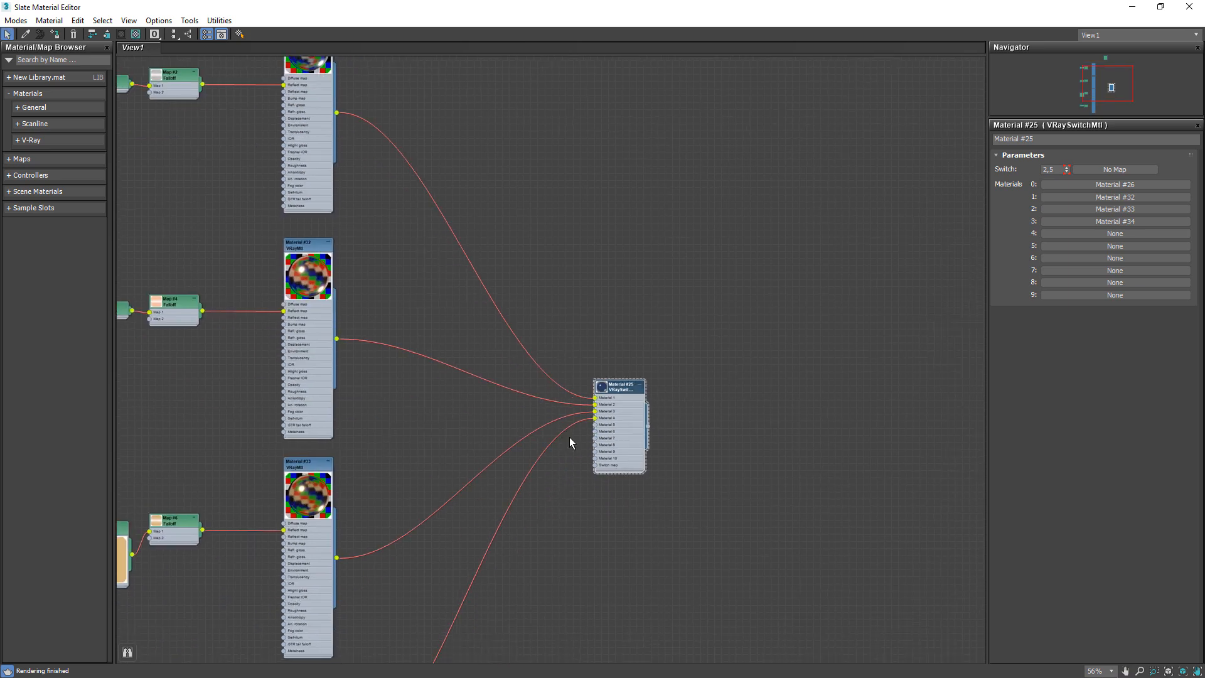
pyautogui.click(1048, 169)
pyautogui.scroll(5, 610, 430)
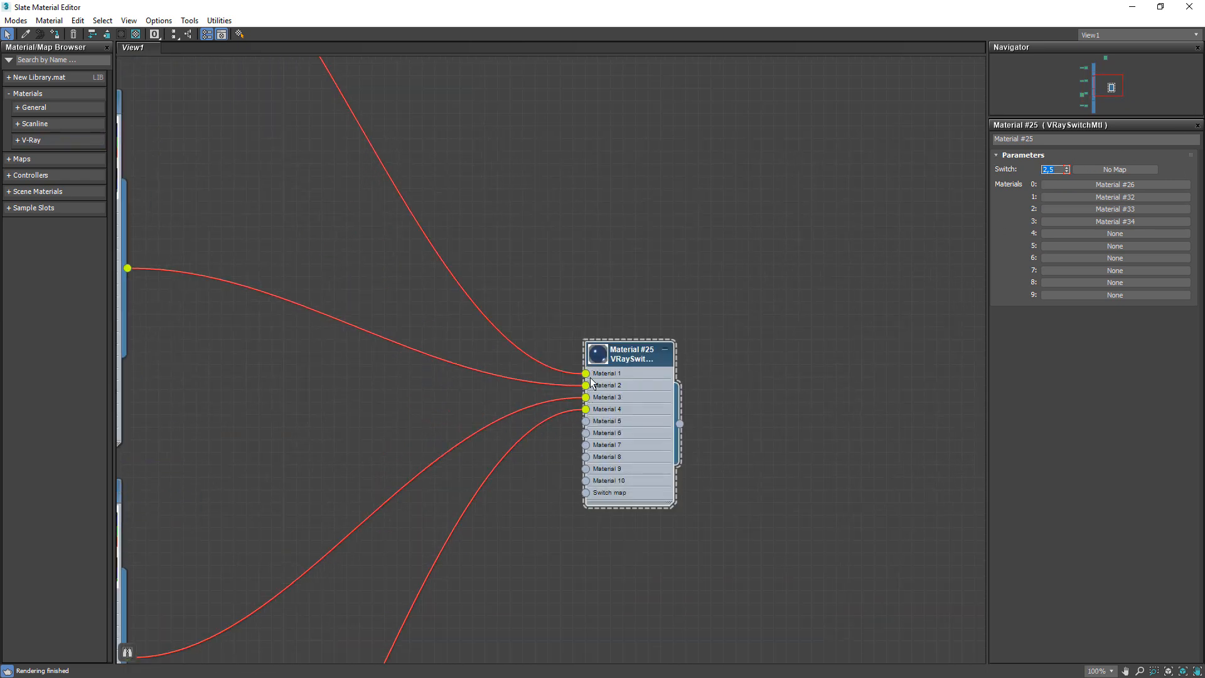
pyautogui.moveTo(636, 351); pyautogui.dragTo(626, 352)
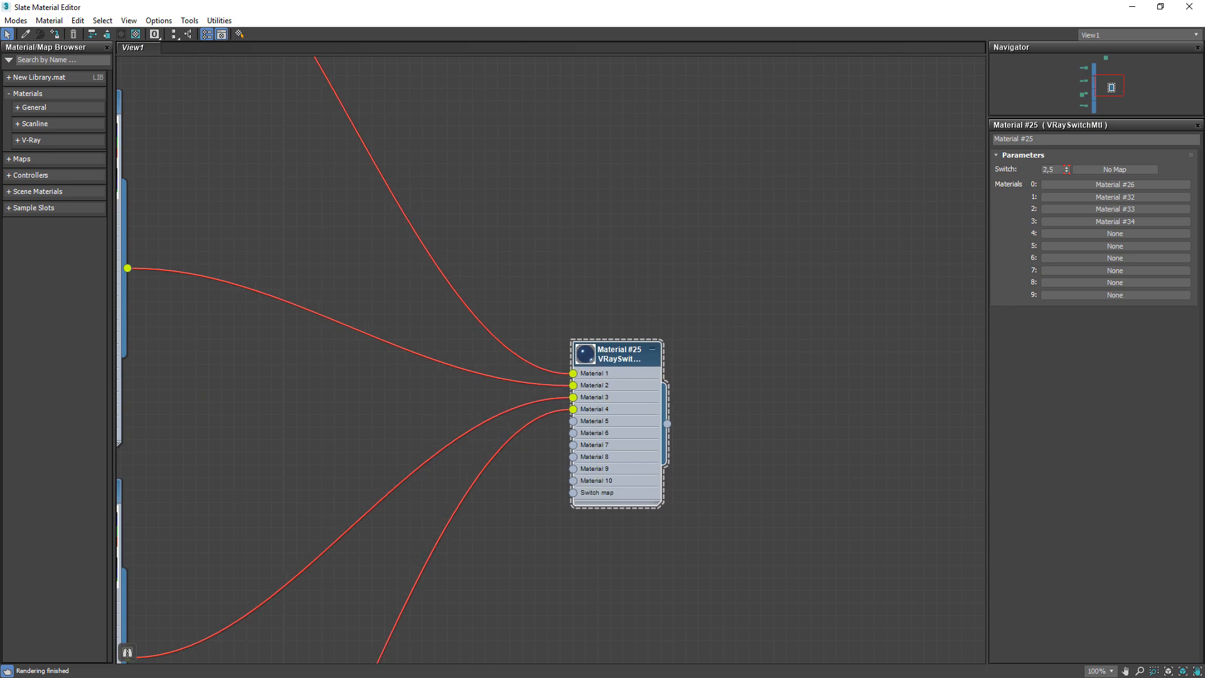
# Read the VRaySwitchMtl documentation page on which material is assigned to each switch value range
pyautogui.moveTo(0, 130); pyautogui.dragTo(119, 124)
pyautogui.doubleClick(121, 125)
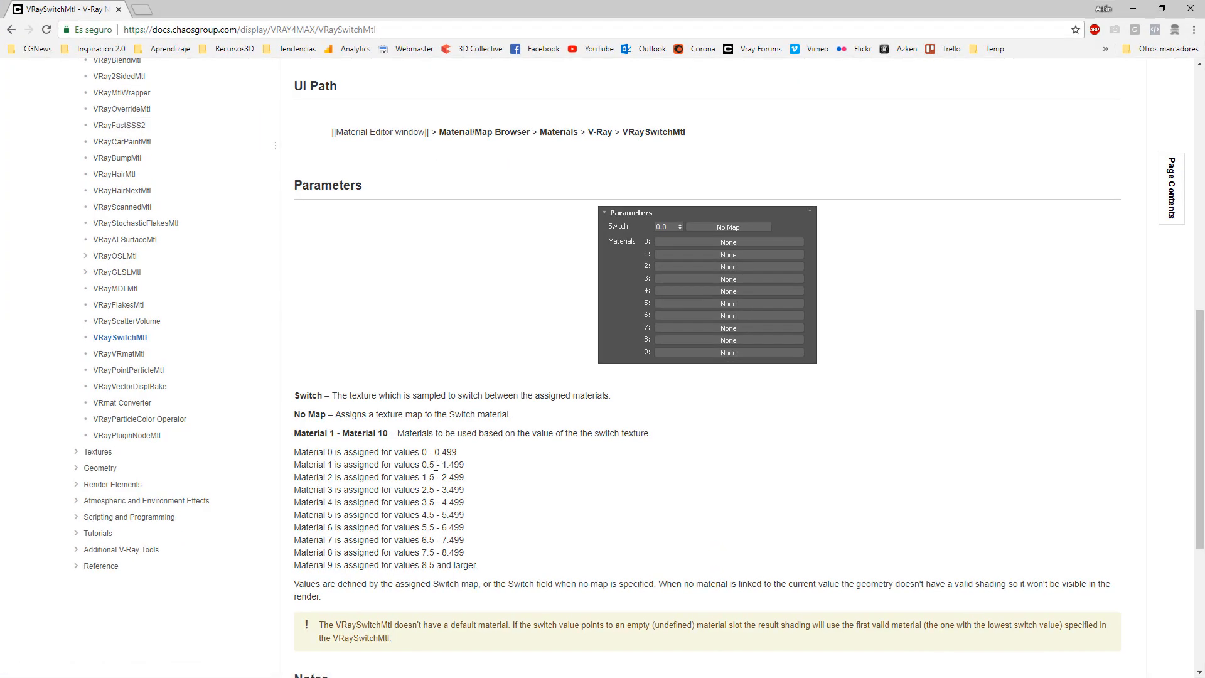
pyautogui.moveTo(459, 456); pyautogui.dragTo(295, 453)
pyautogui.click(422, 455)
pyautogui.moveTo(435, 452); pyautogui.dragTo(465, 456)
pyautogui.click(402, 458)
pyautogui.moveTo(296, 452); pyautogui.dragTo(414, 467)
pyautogui.click(432, 464)
pyautogui.moveTo(294, 464); pyautogui.dragTo(353, 464)
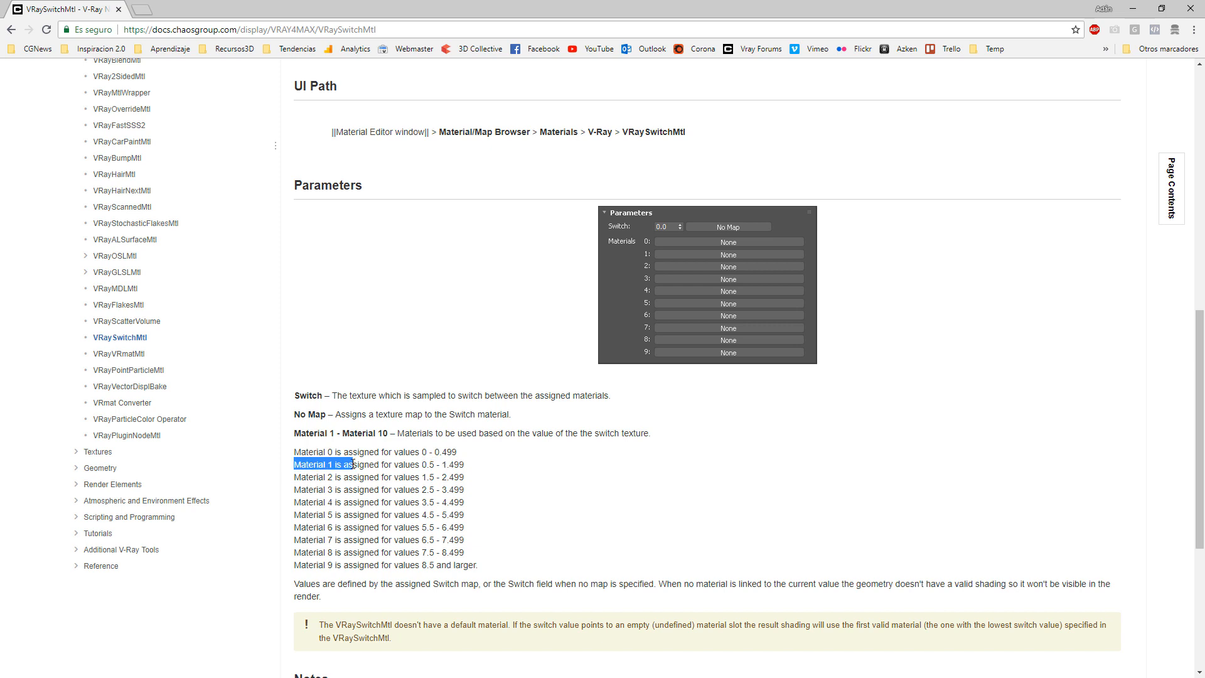
pyautogui.moveTo(296, 564); pyautogui.dragTo(495, 567)
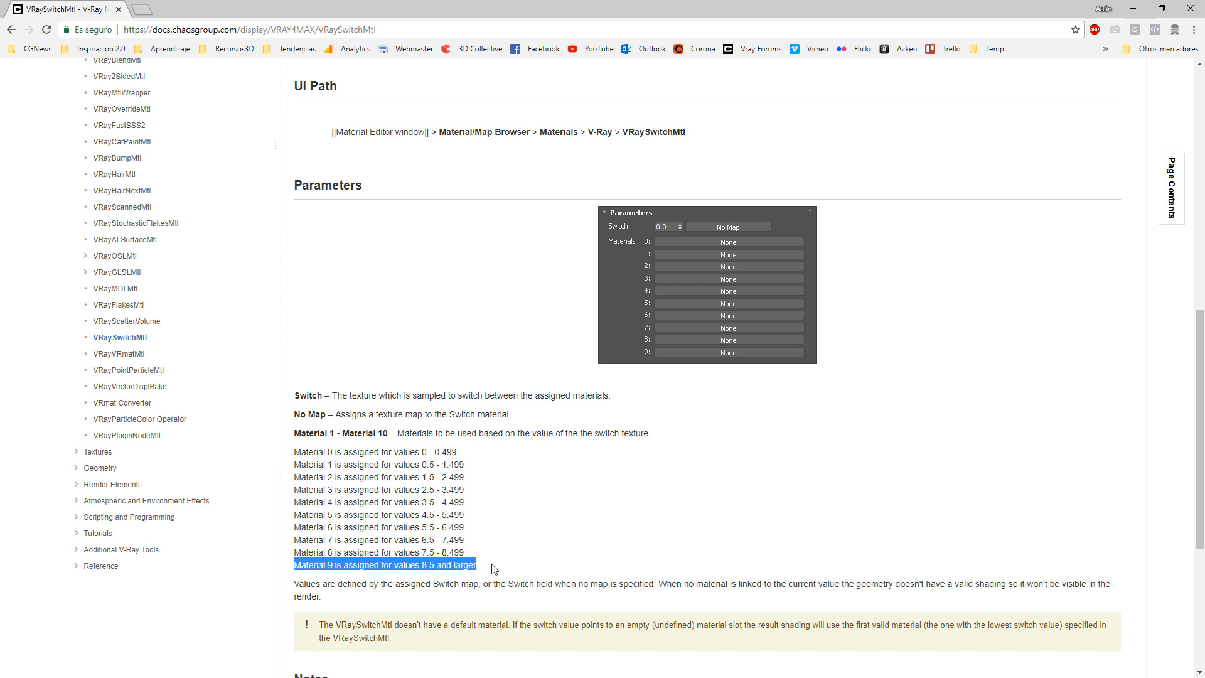
pyautogui.click(516, 564)
# Step through frames 0 to 3 of the switch-material scene while watching the Switch value in the material editor
pyautogui.click(1135, 8)
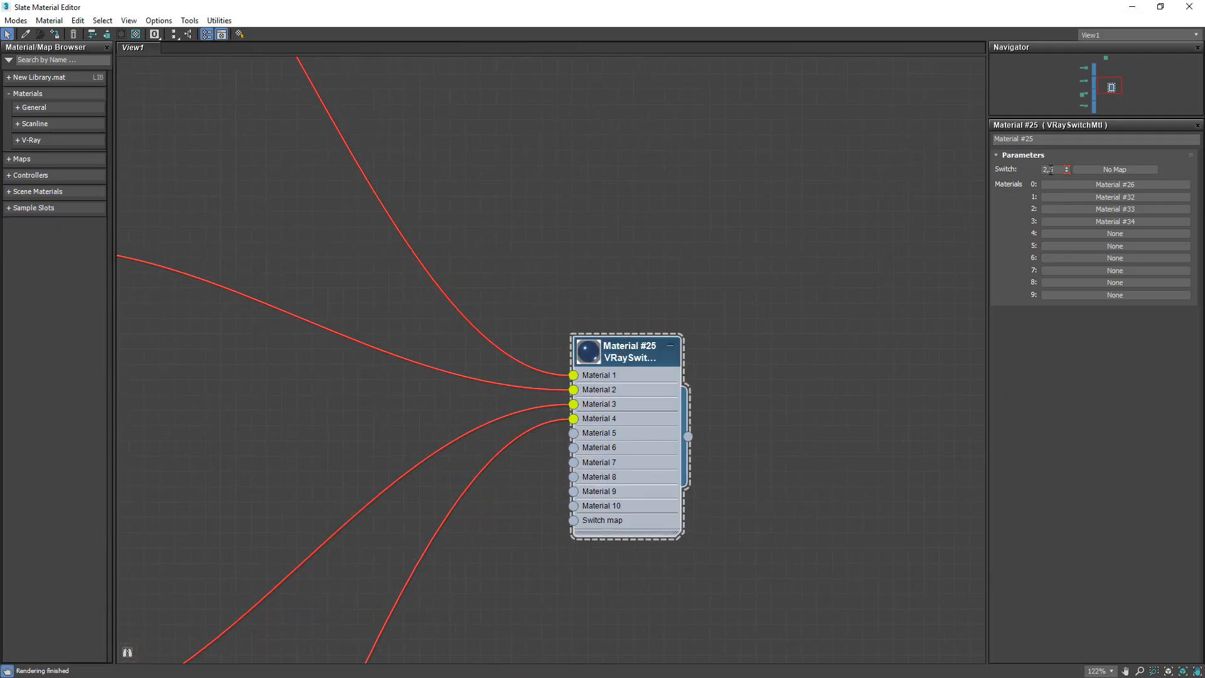
pyautogui.moveTo(999, 13); pyautogui.dragTo(845, 60)
pyautogui.scroll(-1, 677, 502)
pyautogui.moveTo(671, 507); pyautogui.dragTo(391, 381, button='middle')
pyautogui.click(103, 602)
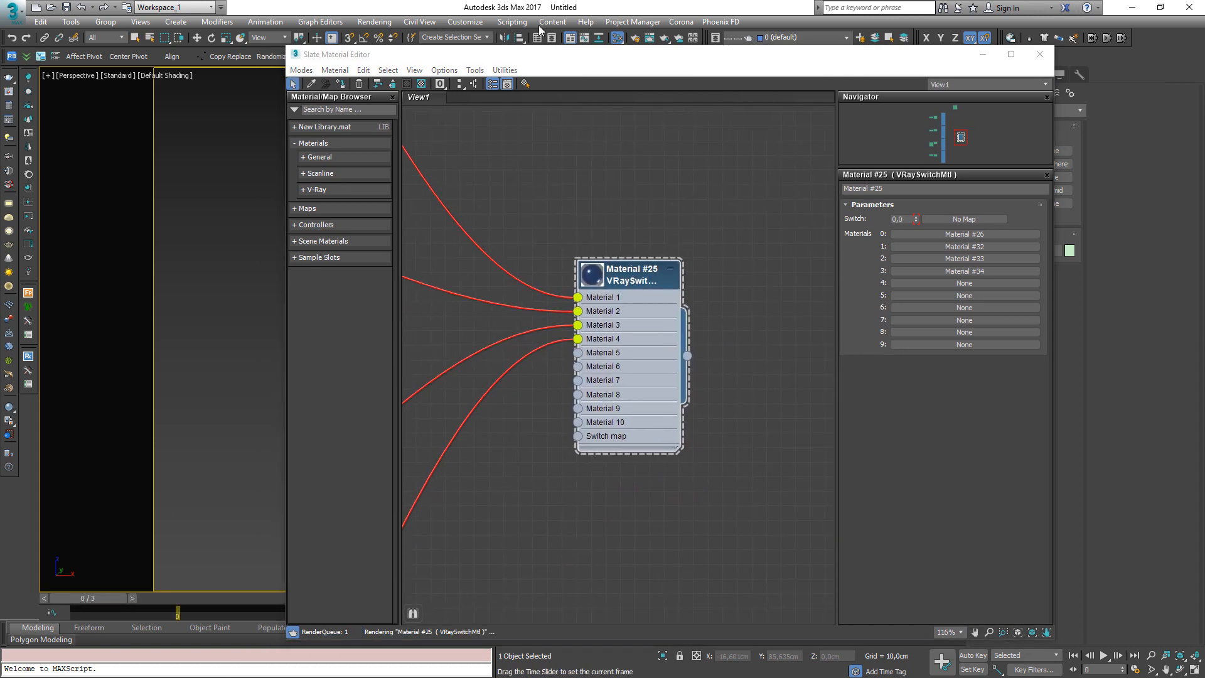
pyautogui.moveTo(547, 641); pyautogui.dragTo(554, 558)
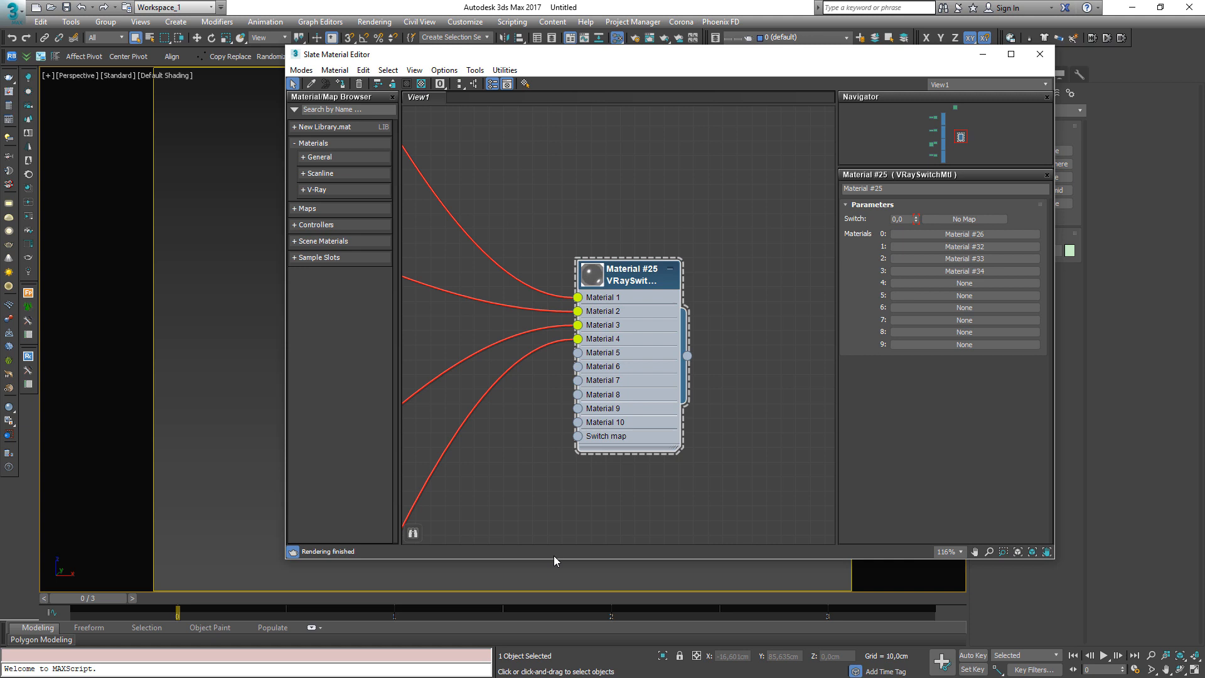
pyautogui.scroll(-1, 634, 415)
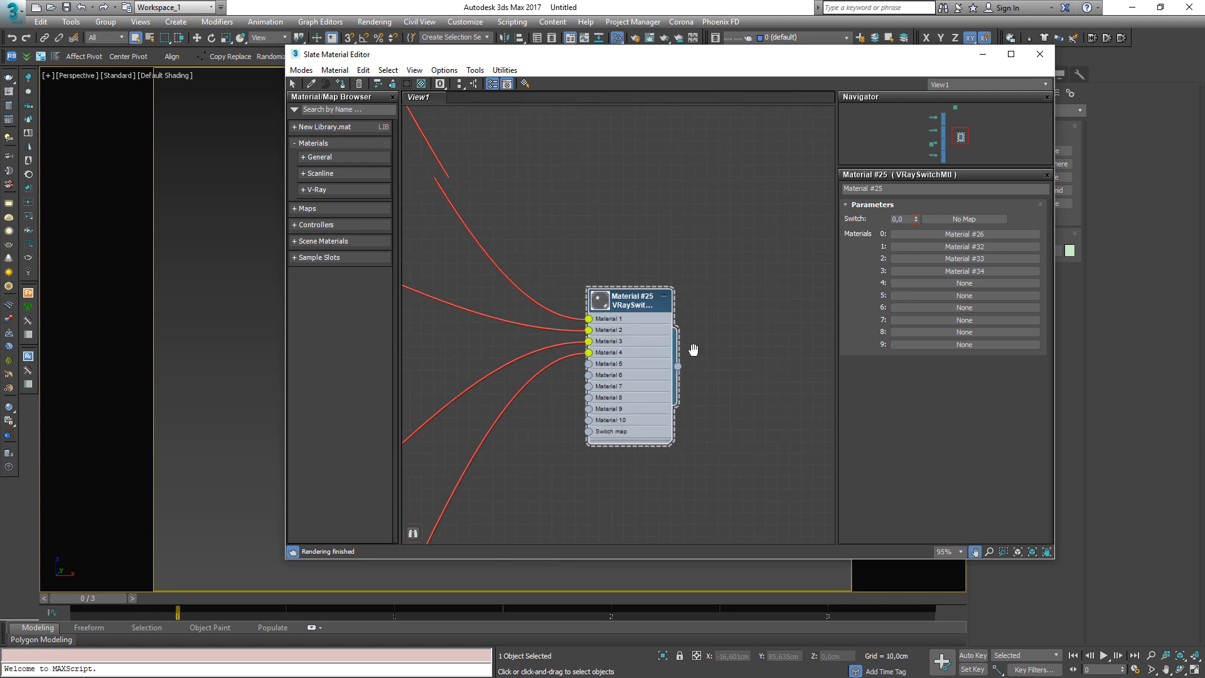
pyautogui.moveTo(694, 350); pyautogui.dragTo(790, 295, button='middle')
pyautogui.click(89, 598)
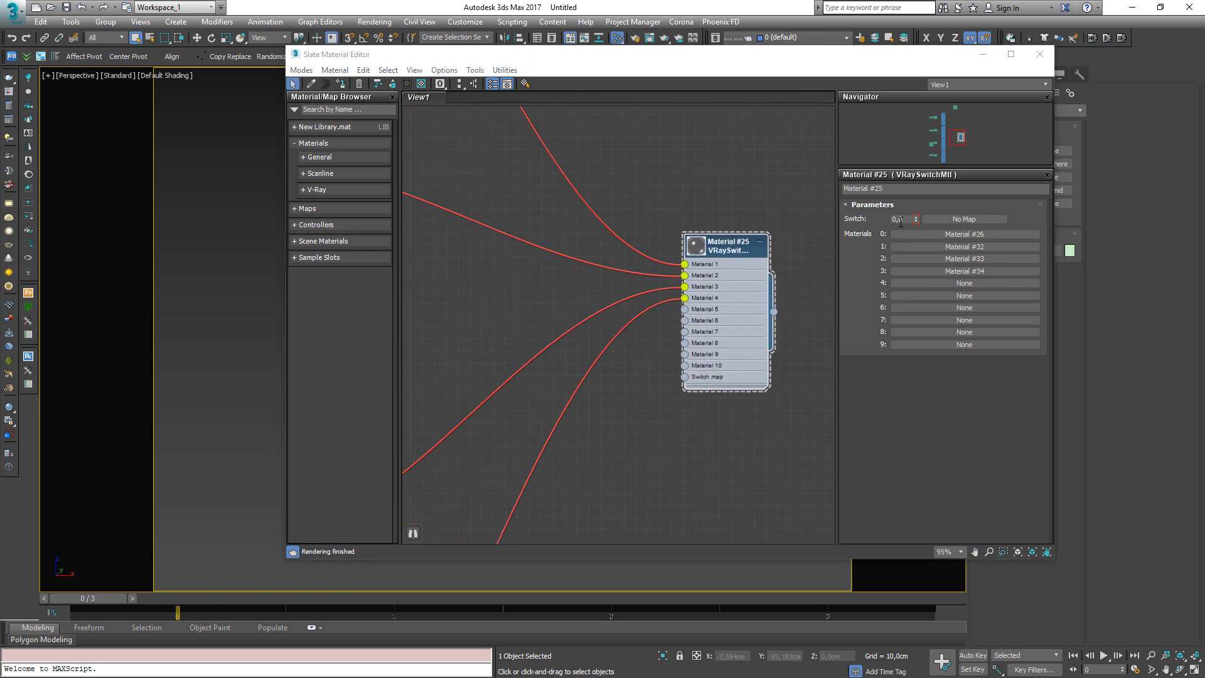
pyautogui.click(132, 596)
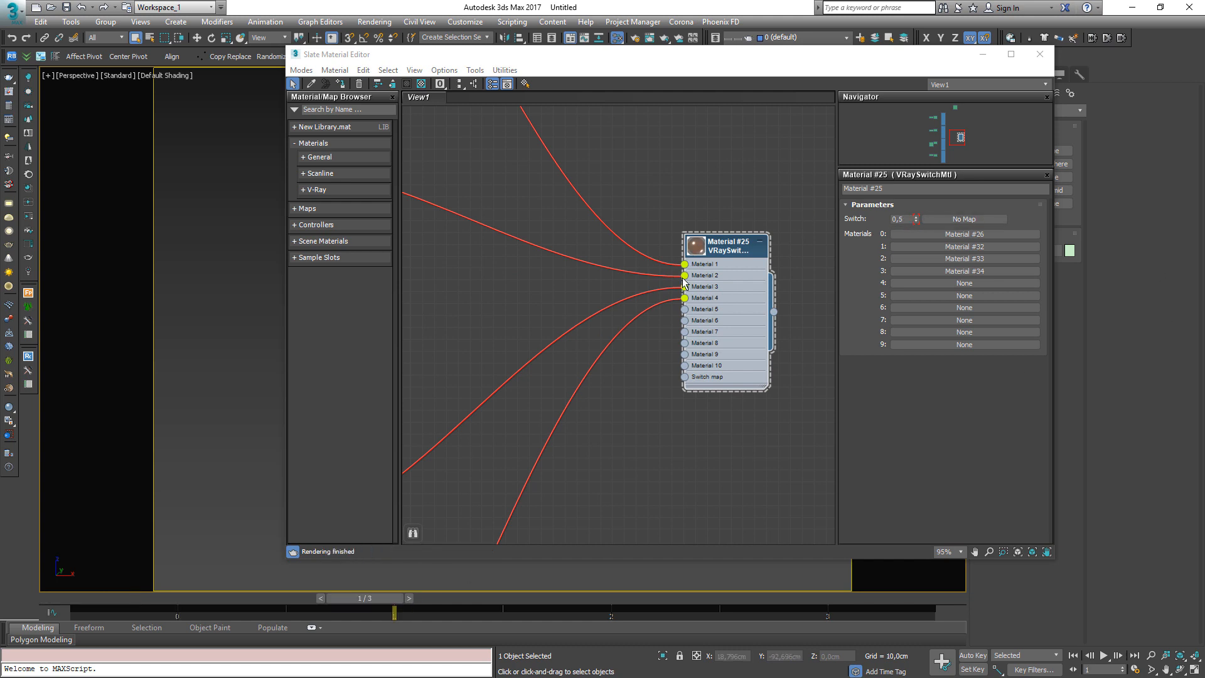
pyautogui.click(408, 598)
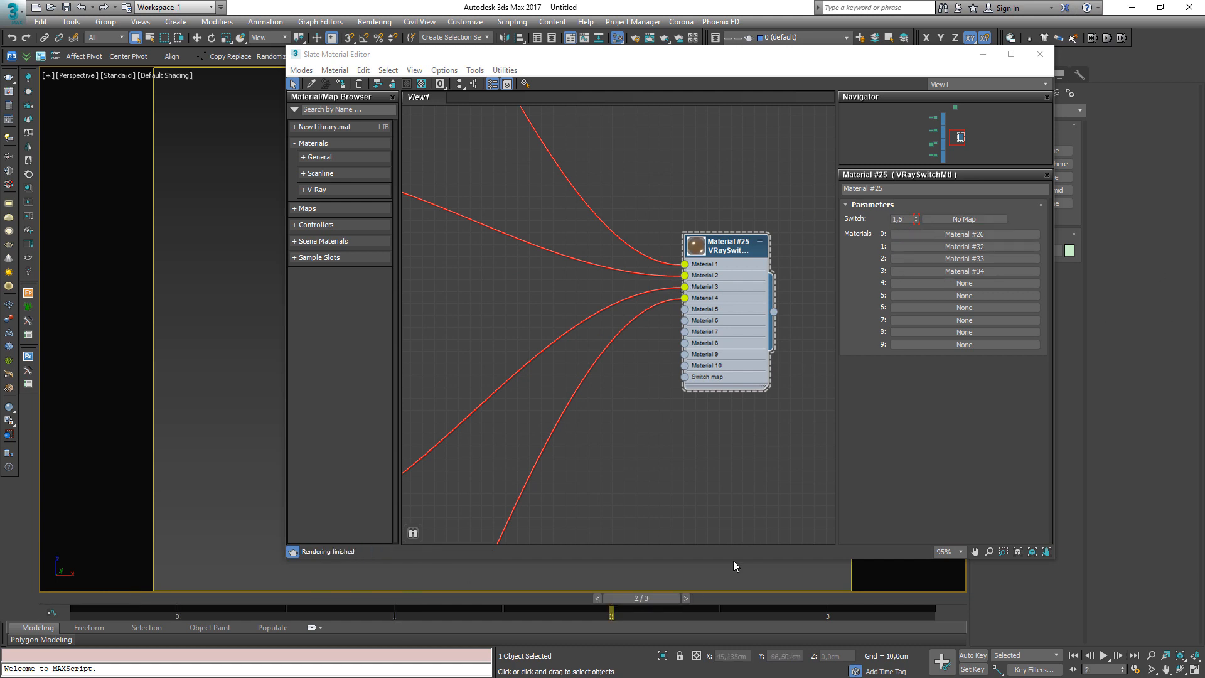
pyautogui.click(688, 601)
pyautogui.moveTo(944, 598); pyautogui.dragTo(131, 605)
pyautogui.scroll(-10, 538, 349)
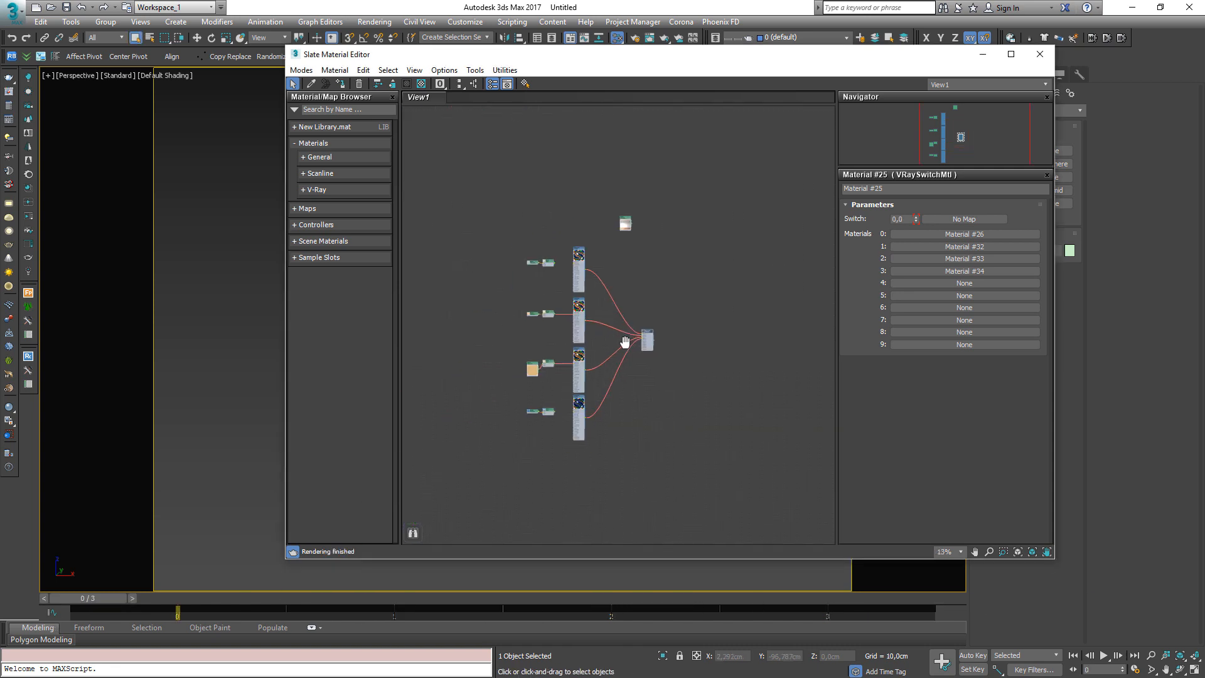
# Render the active time segment sequence from Render Setup without assigning an output file
pyautogui.click(9, 107)
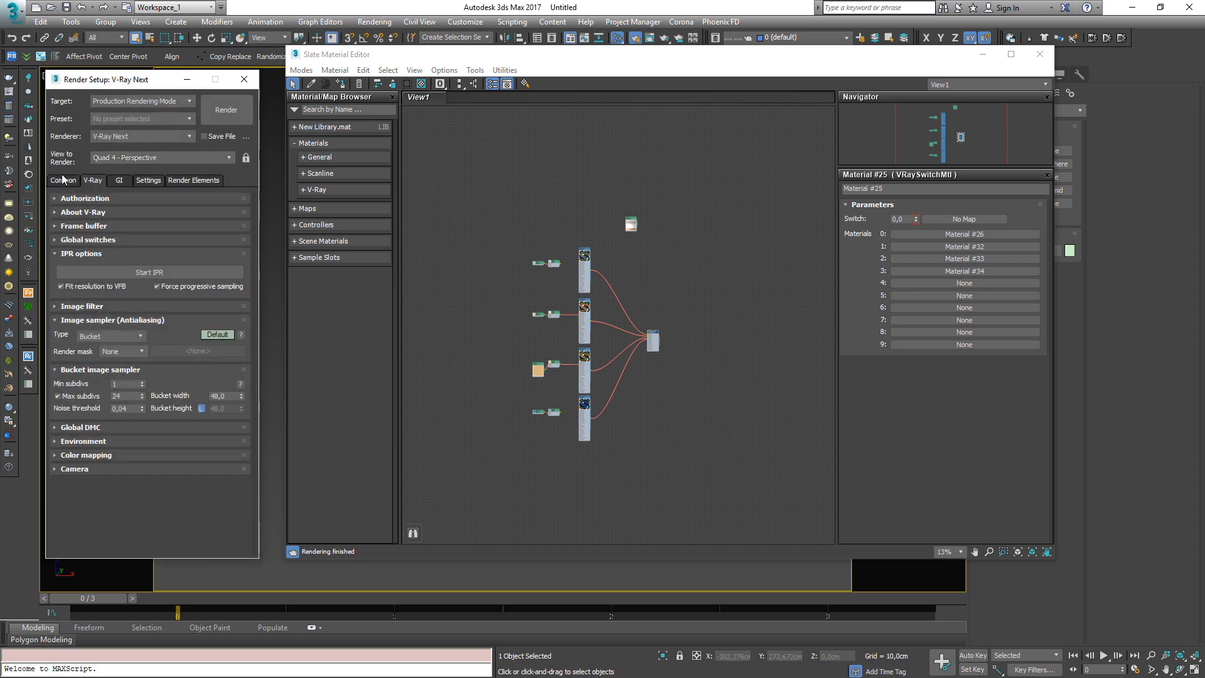
pyautogui.click(62, 177)
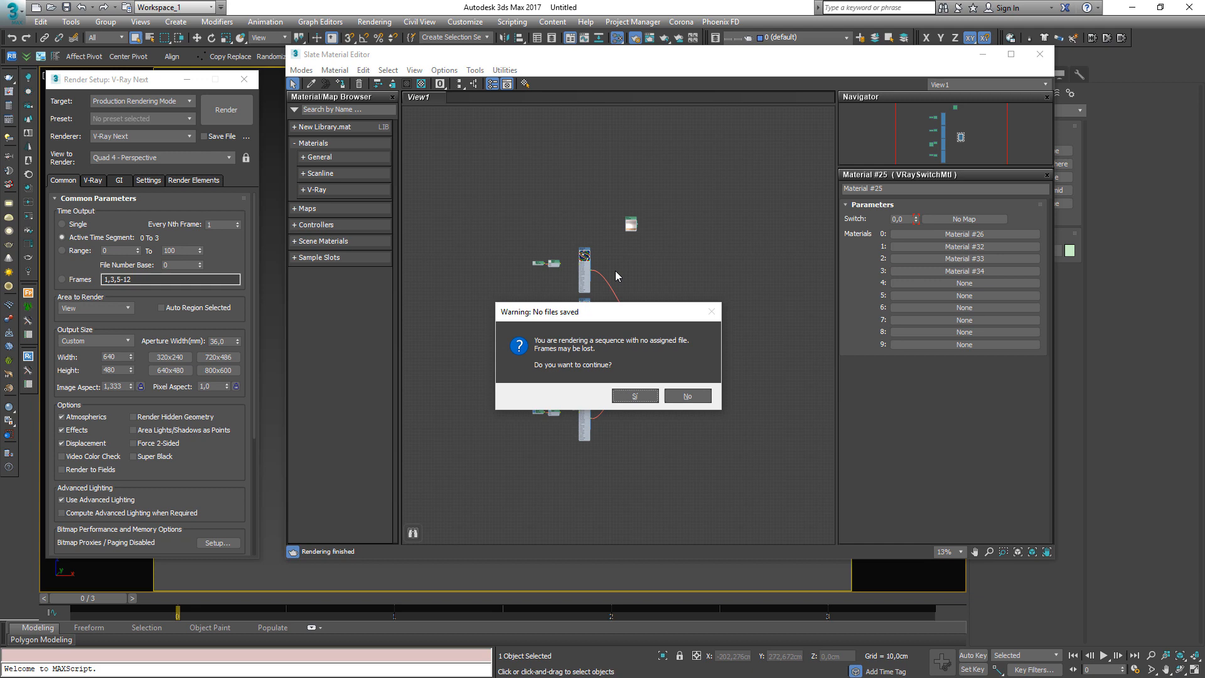
pyautogui.click(628, 394)
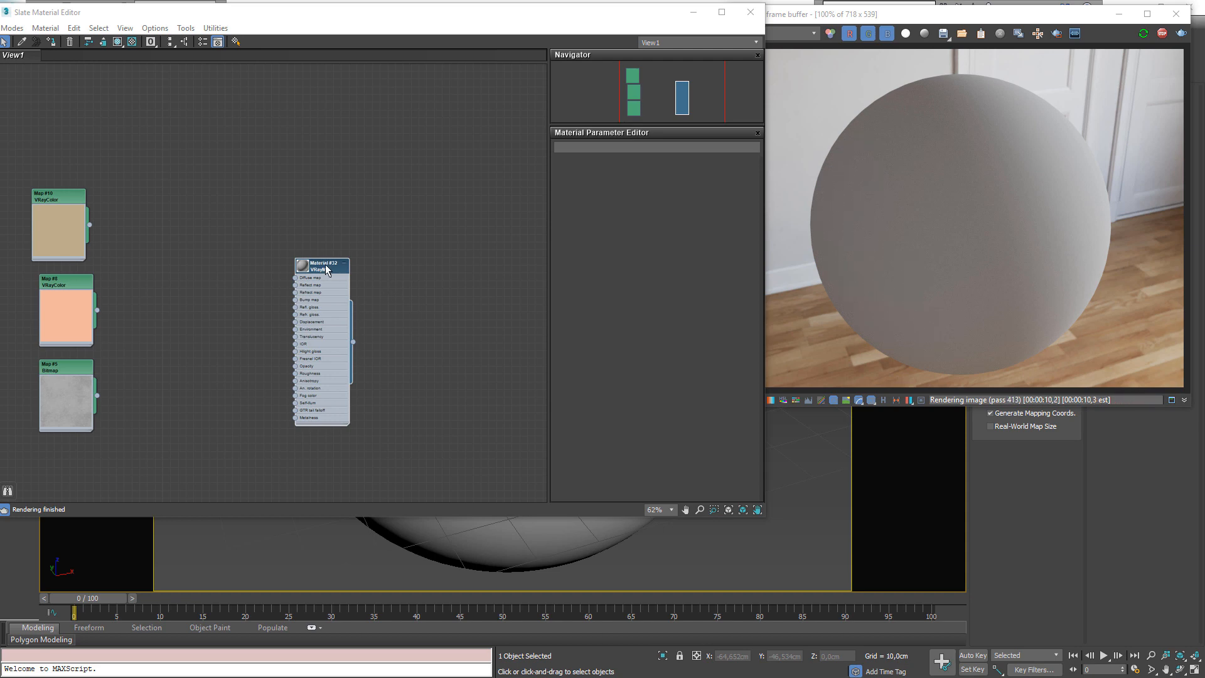
# Open Material #32's VRayMtl parameters and try out the Metalness spinner and Fresnel IOR lock
pyautogui.moveTo(325, 264); pyautogui.dragTo(320, 227)
pyautogui.doubleClick(320, 227)
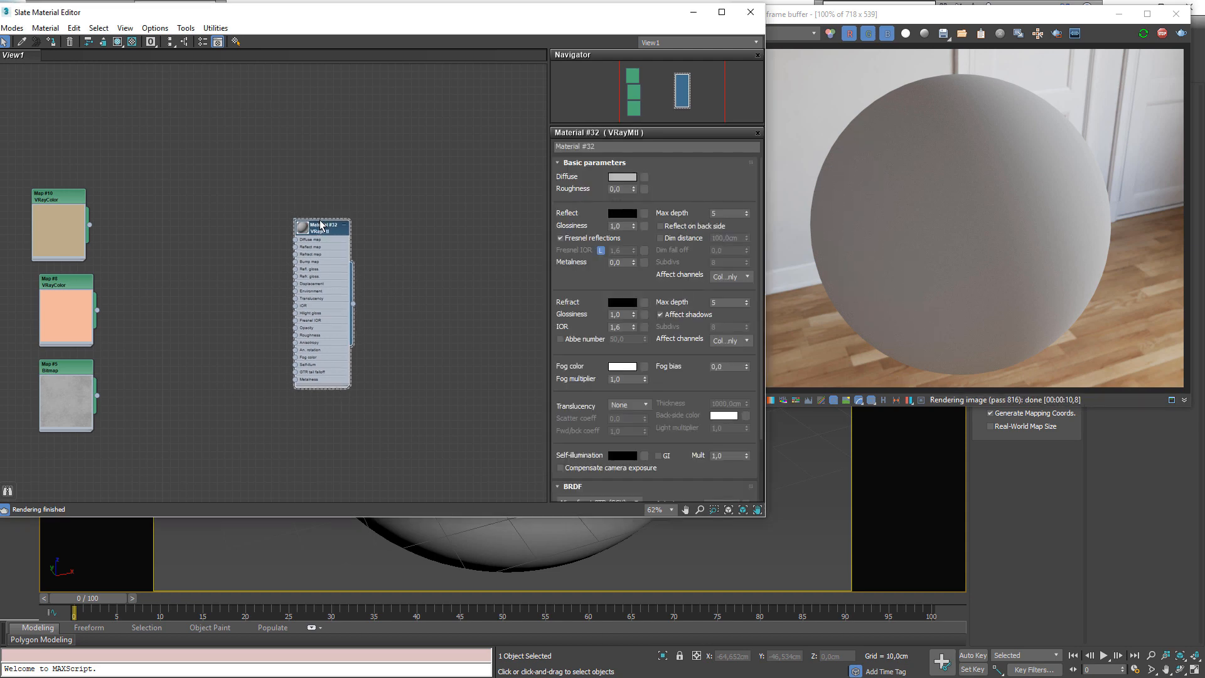
pyautogui.click(618, 263)
pyautogui.moveTo(314, 233)
pyautogui.mouseDown()
pyautogui.moveTo(315, 218)
pyautogui.moveTo(316, 234)
pyautogui.moveTo(329, 220)
pyautogui.moveTo(321, 234)
pyautogui.mouseUp()
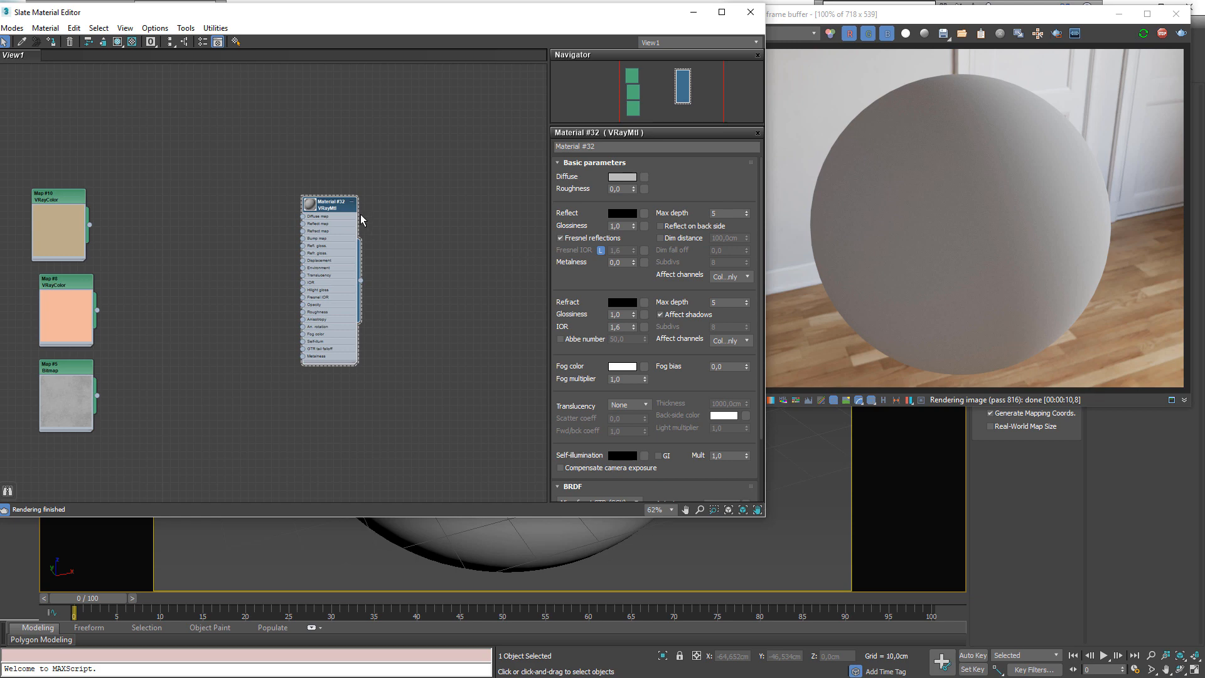
pyautogui.moveTo(338, 204); pyautogui.dragTo(322, 202)
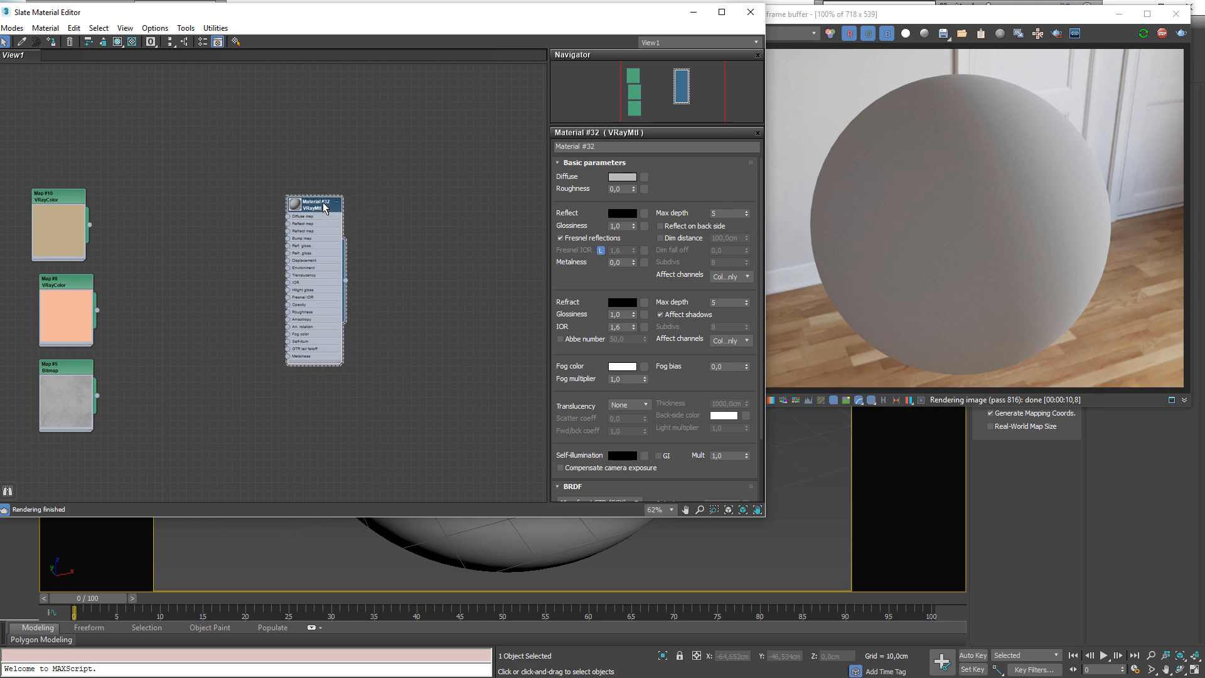
pyautogui.moveTo(630, 262); pyautogui.dragTo(587, 259)
pyautogui.click(601, 236)
pyautogui.click(598, 237)
pyautogui.moveTo(633, 263); pyautogui.dragTo(632, 319)
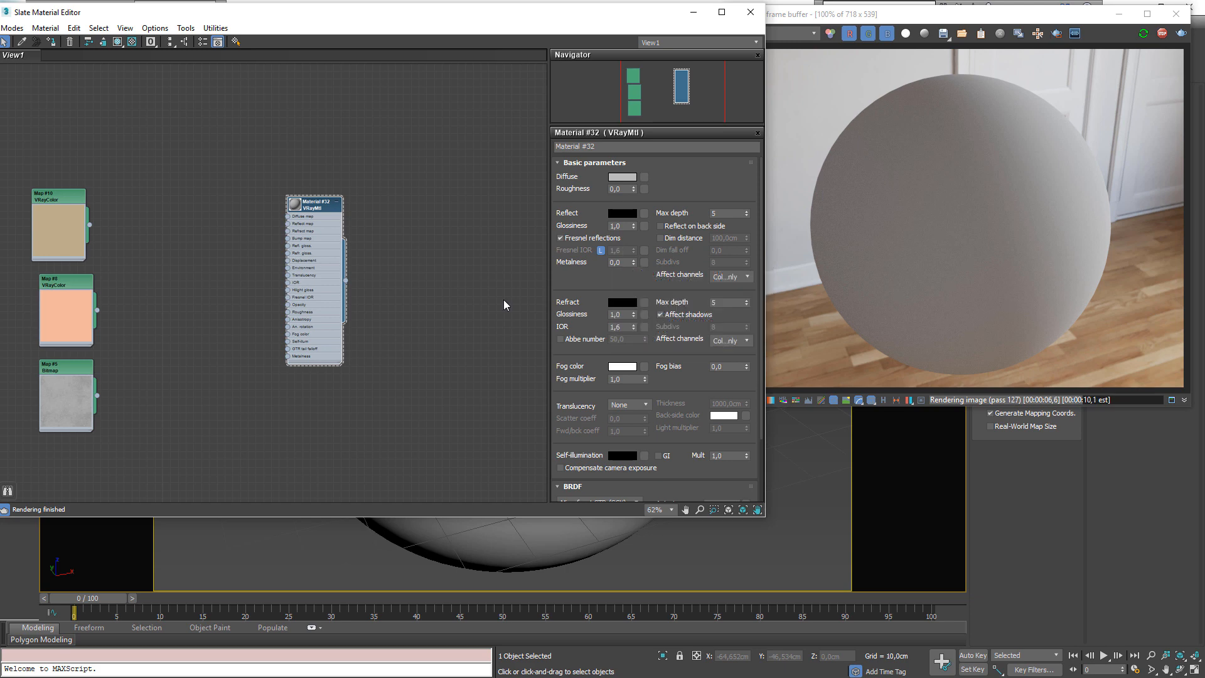
# Set Material #32's reflect color to white
pyautogui.moveTo(79, 251); pyautogui.dragTo(86, 251)
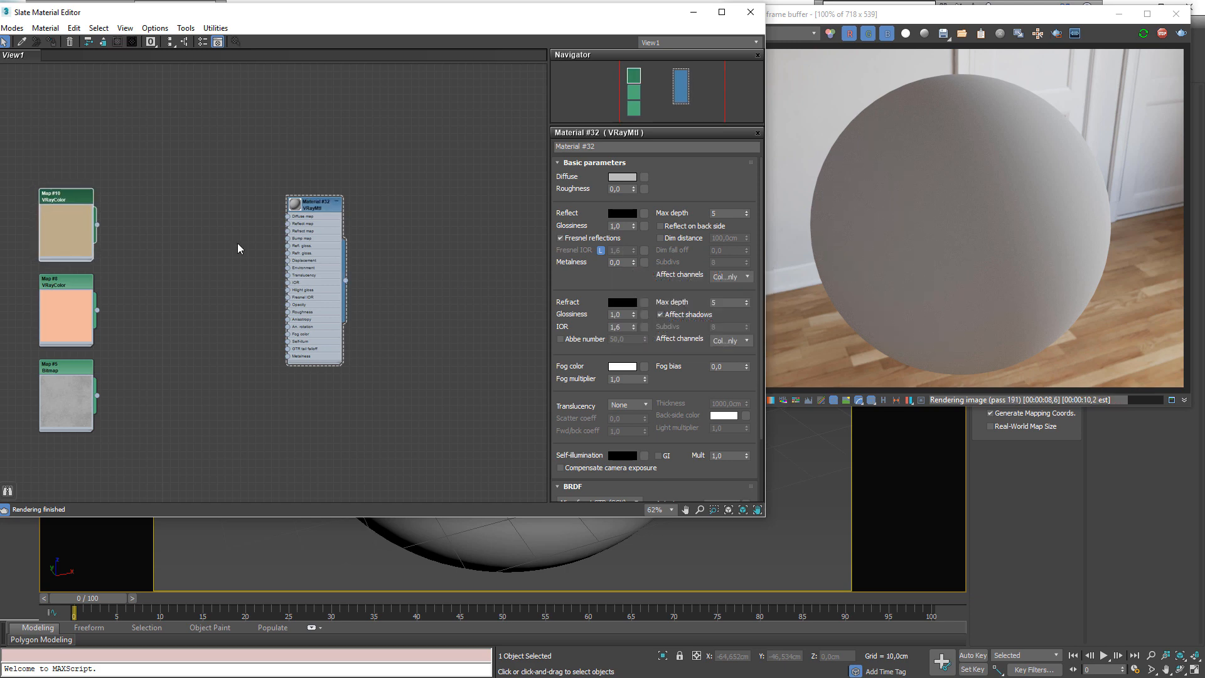
pyautogui.moveTo(320, 205); pyautogui.dragTo(376, 124)
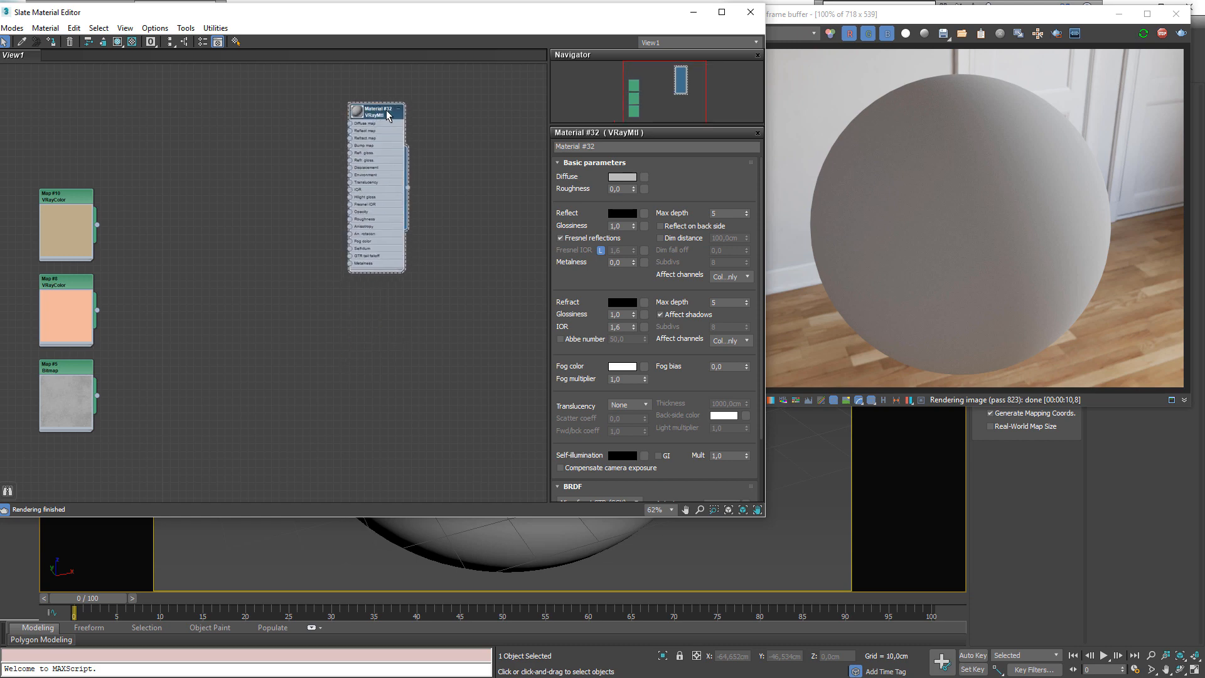
pyautogui.click(621, 214)
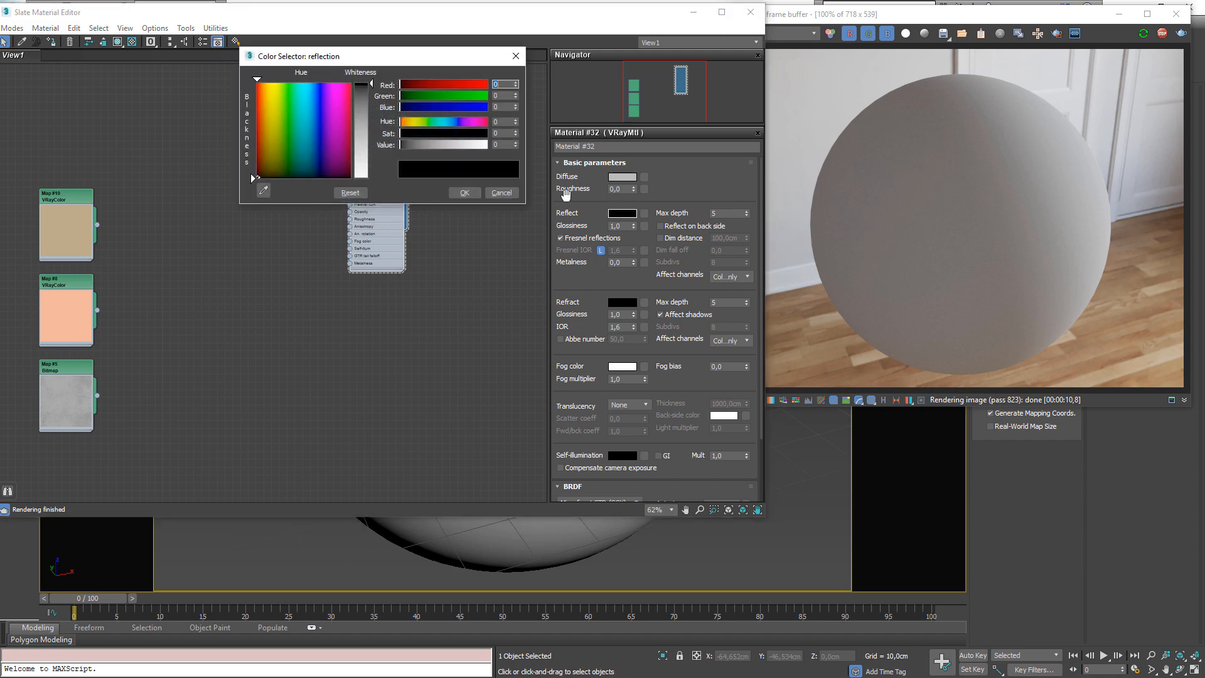
pyautogui.moveTo(372, 86); pyautogui.dragTo(372, 183)
pyautogui.click(464, 192)
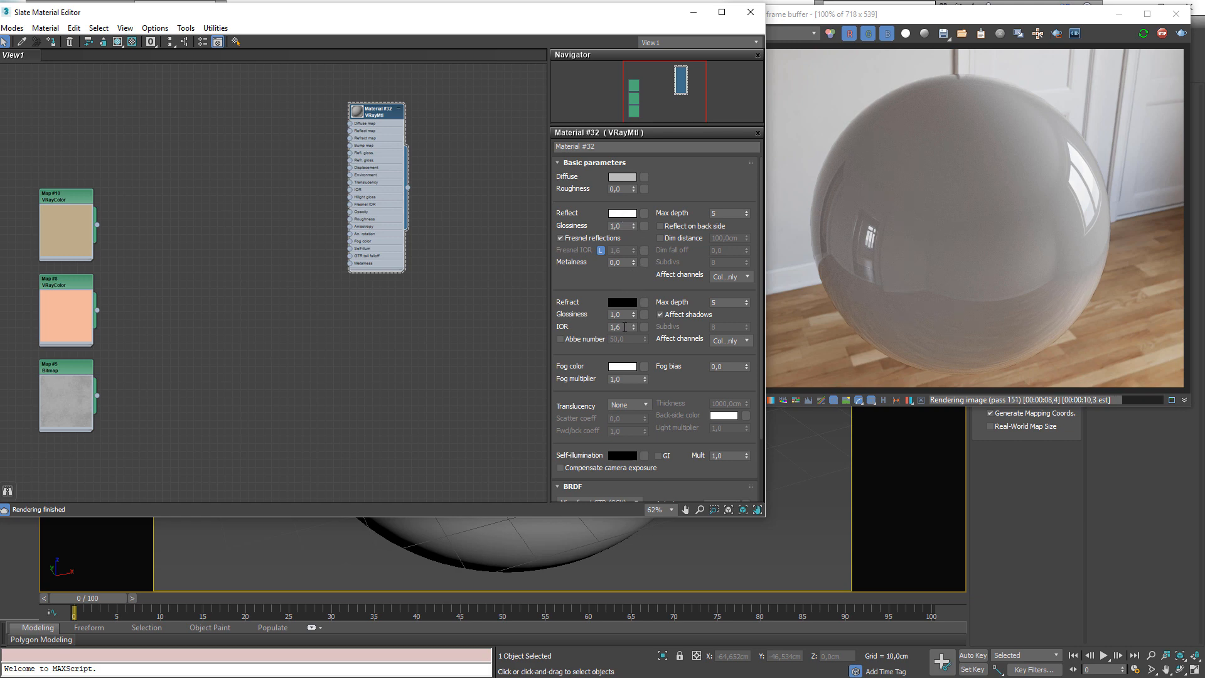
# Set the material's refraction IOR to 1.2
pyautogui.doubleClick(625, 327)
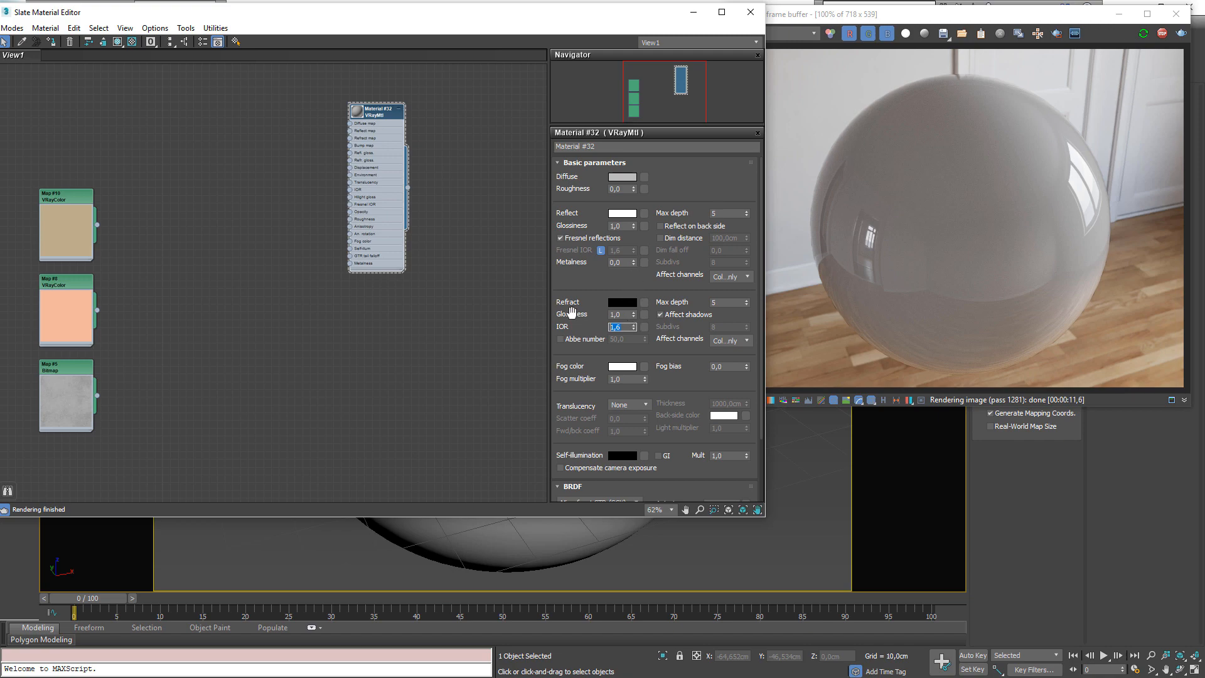
pyautogui.write('1,2')
pyautogui.press('Return')
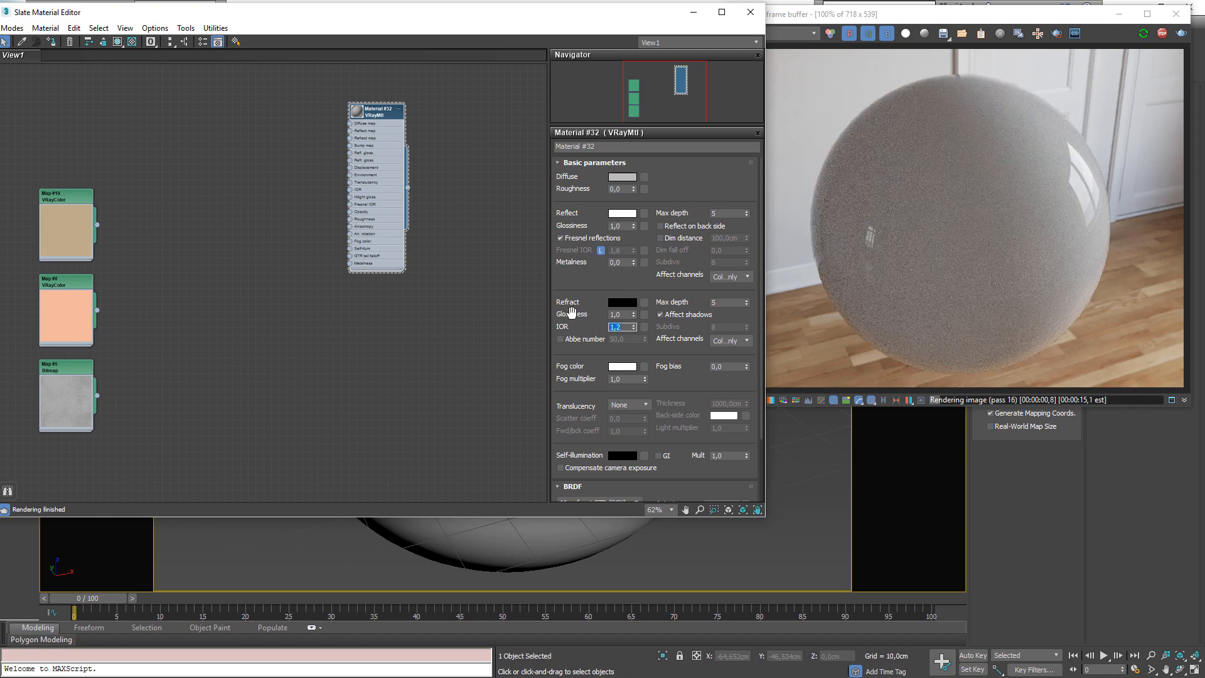
# Set the refraction IOR to 1.52
pyautogui.write('1,5')
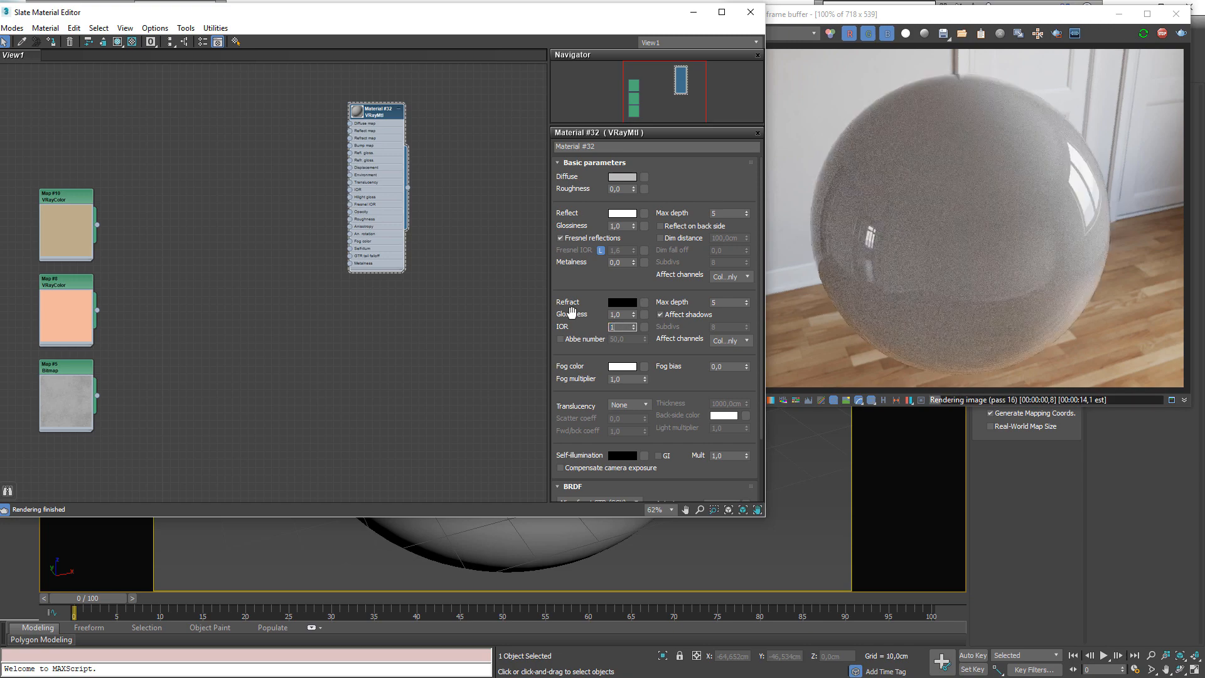
pyautogui.write('2')
pyautogui.press('Return')
# Experiment with the reflection glossiness, entering 0.8 and then other values
pyautogui.moveTo(626, 225); pyautogui.dragTo(596, 225)
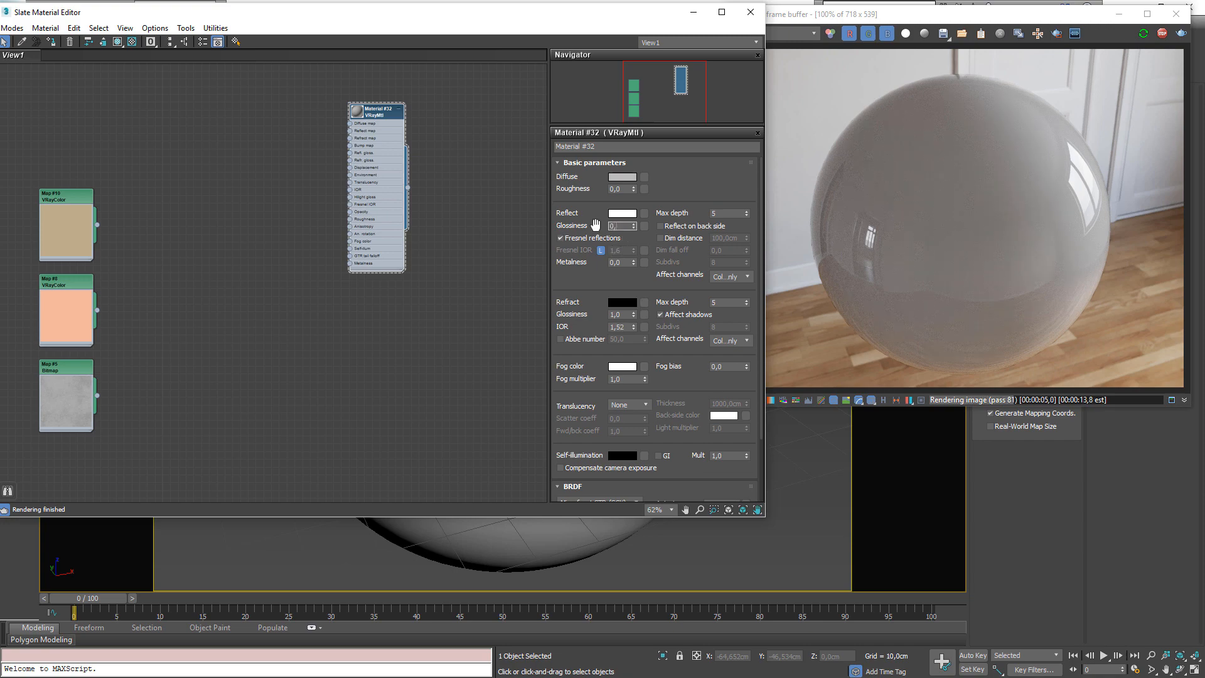
pyautogui.write('0,8')
pyautogui.press('Return')
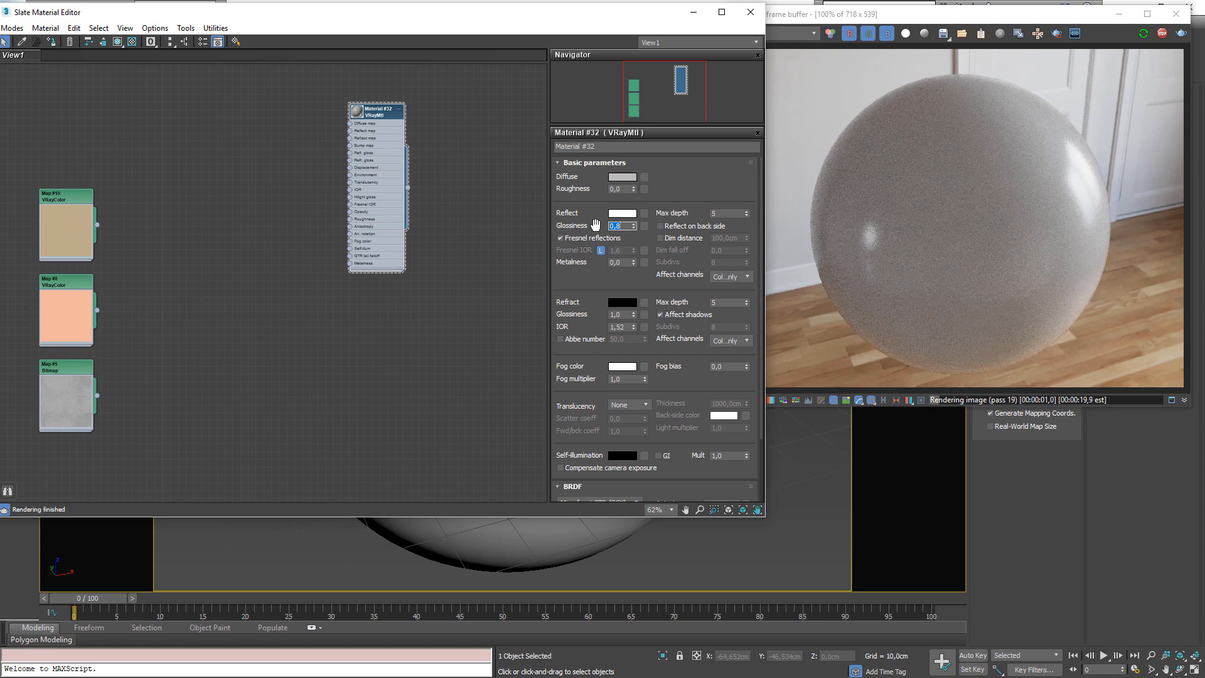
pyautogui.moveTo(612, 226); pyautogui.dragTo(604, 229)
pyautogui.write('1,')
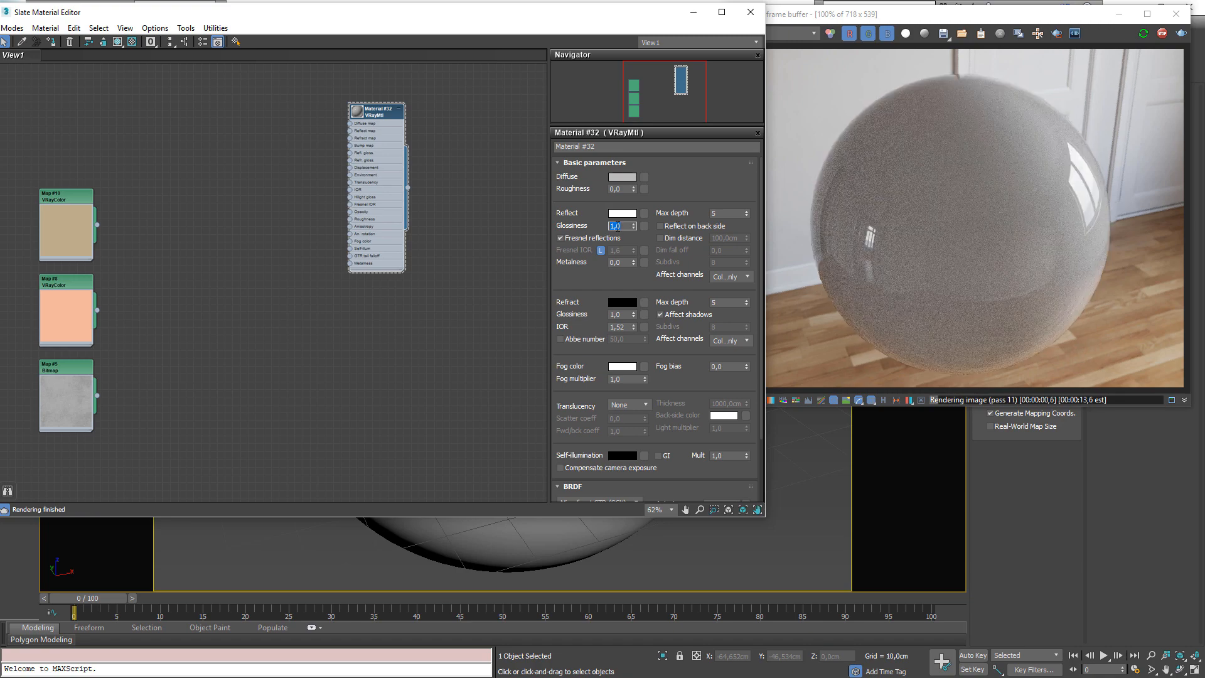
pyautogui.write('0,3')
pyautogui.press('Return')
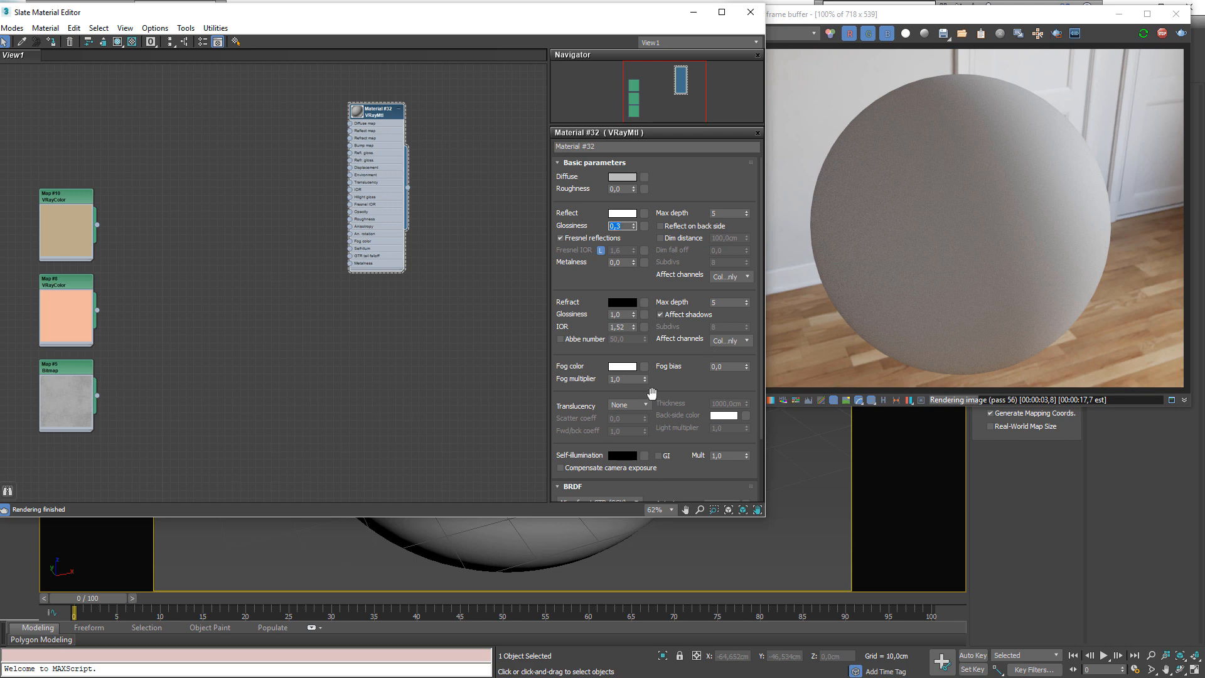
# Expand the Options rollout to inspect the BRDF and option settings of the material
pyautogui.moveTo(650, 394); pyautogui.dragTo(651, 276)
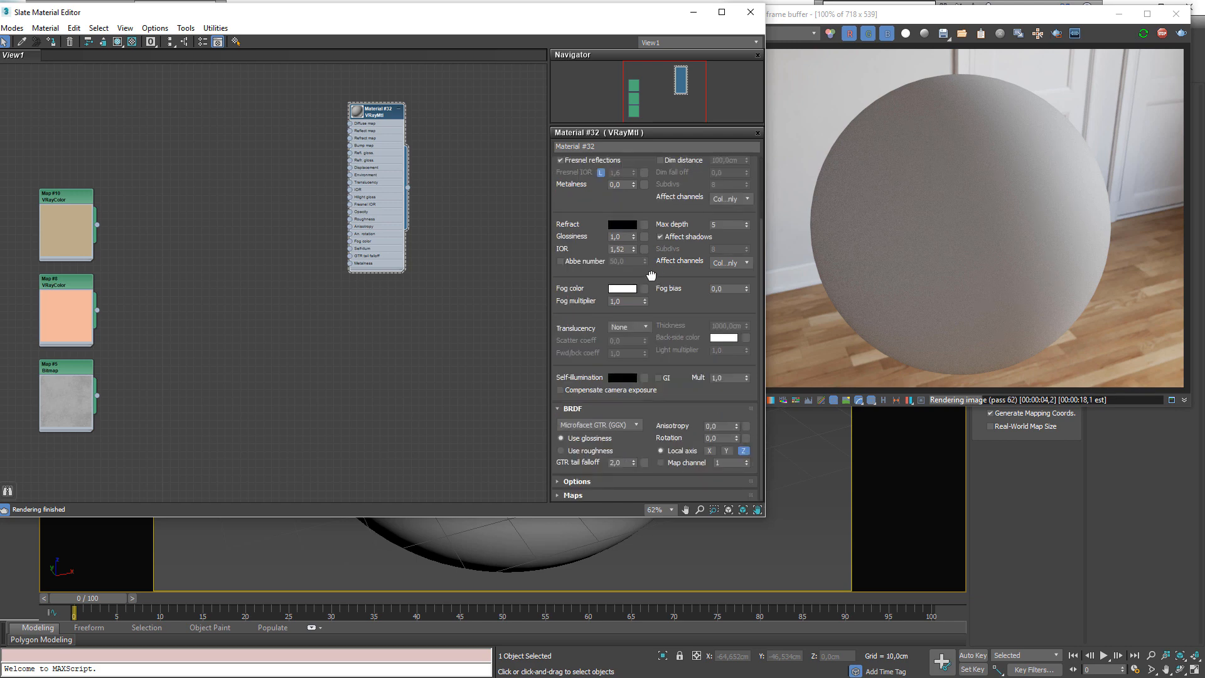
pyautogui.click(584, 481)
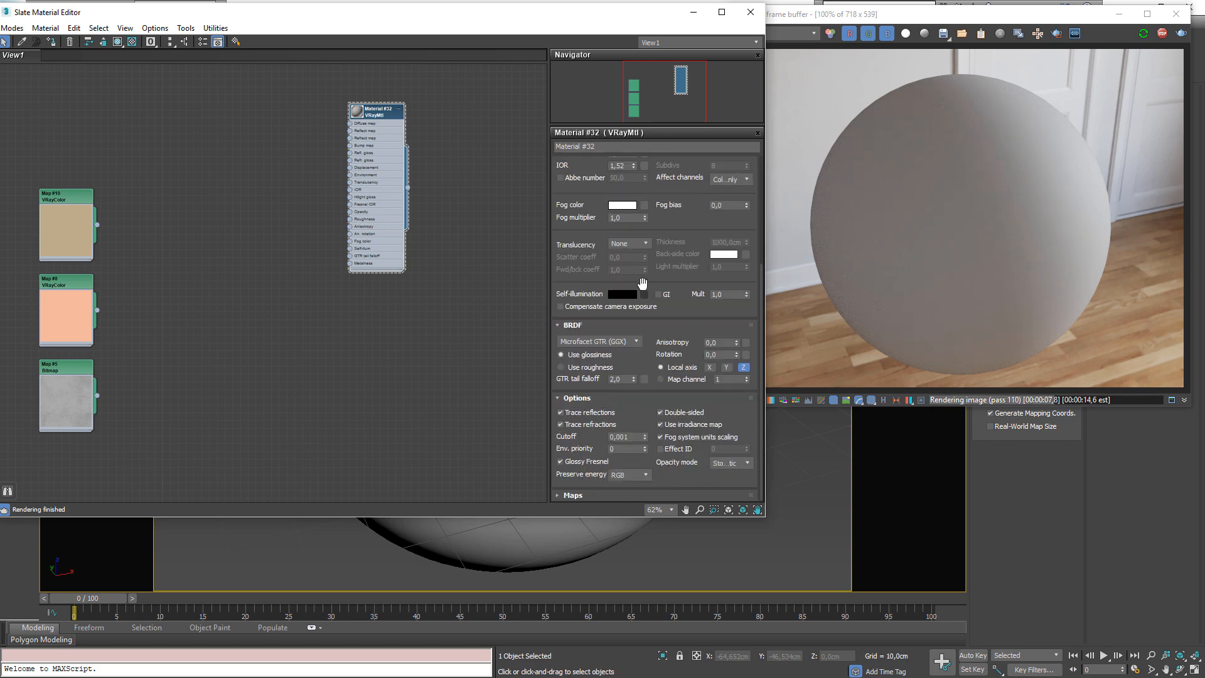
pyautogui.scroll(5, 665, 241)
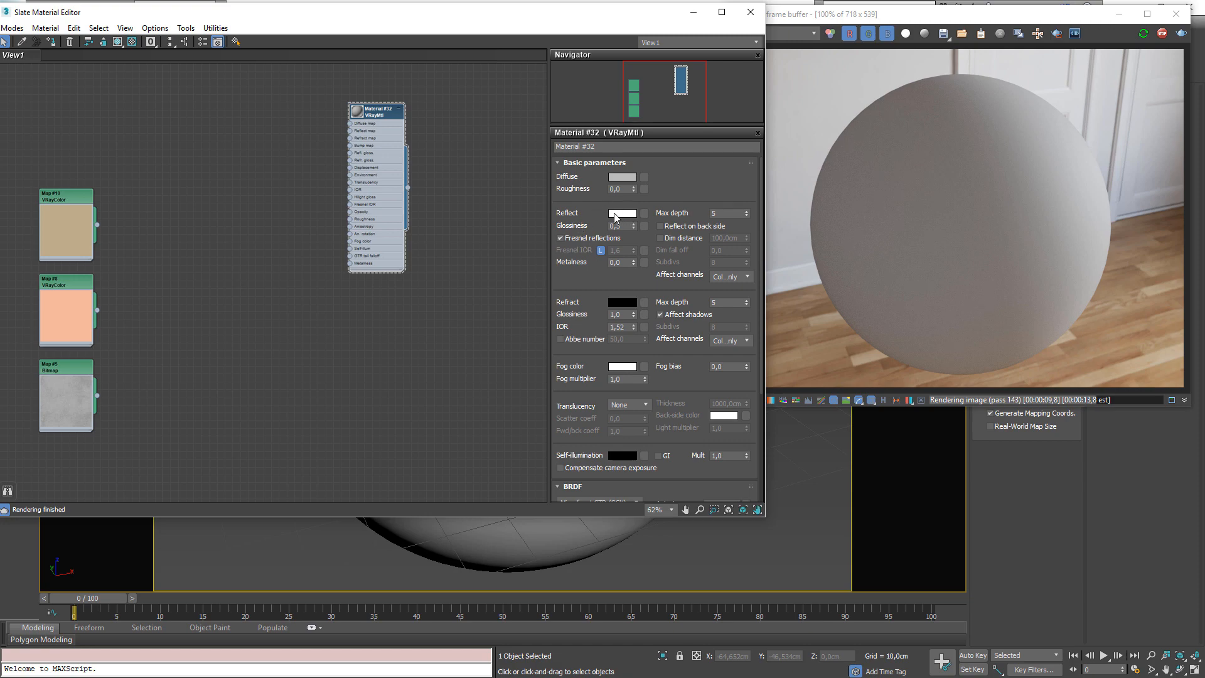
# Set the reflection glossiness of Material #32 to 0.8
pyautogui.moveTo(619, 224); pyautogui.dragTo(505, 232)
pyautogui.write('0,8')
pyautogui.press('Return')
# Clone Material #32 as a new node and paste its diffuse color into the clone's reflect color
pyautogui.moveTo(365, 195); pyautogui.dragTo(285, 183, button='middle')
pyautogui.keyDown('shift'); pyautogui.moveTo(303, 101); pyautogui.dragTo(297, 283); pyautogui.keyUp('shift')
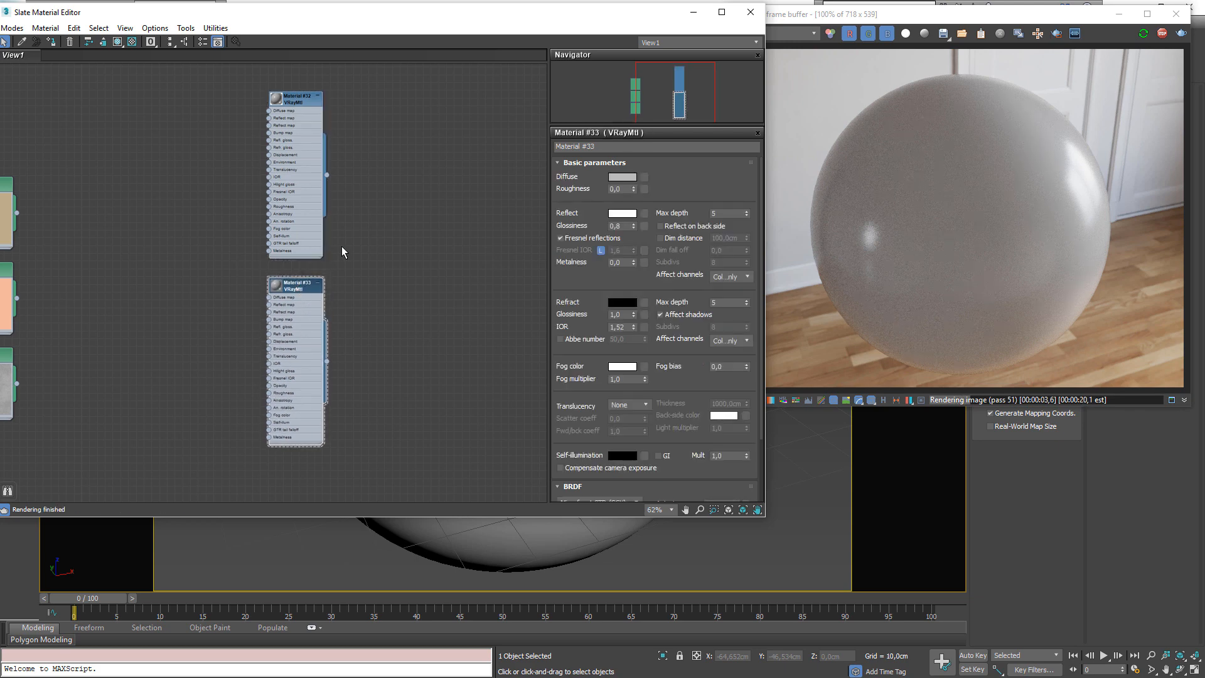
pyautogui.rightClick(623, 180)
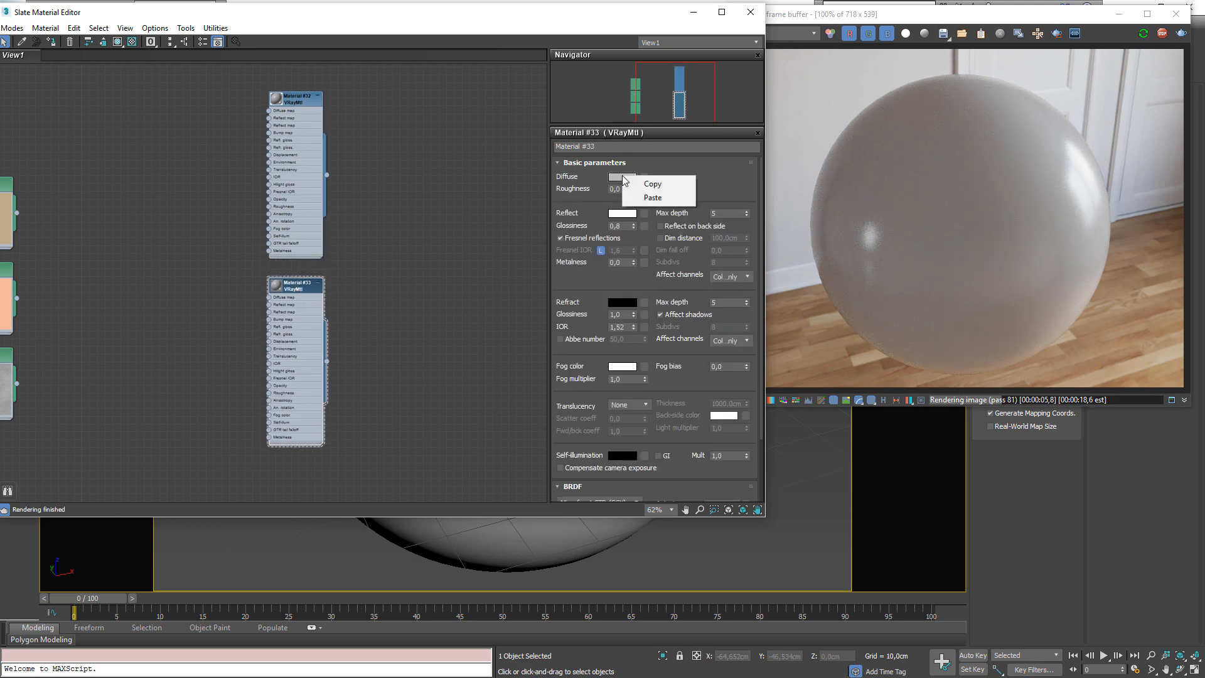
pyautogui.click(643, 184)
pyautogui.rightClick(628, 215)
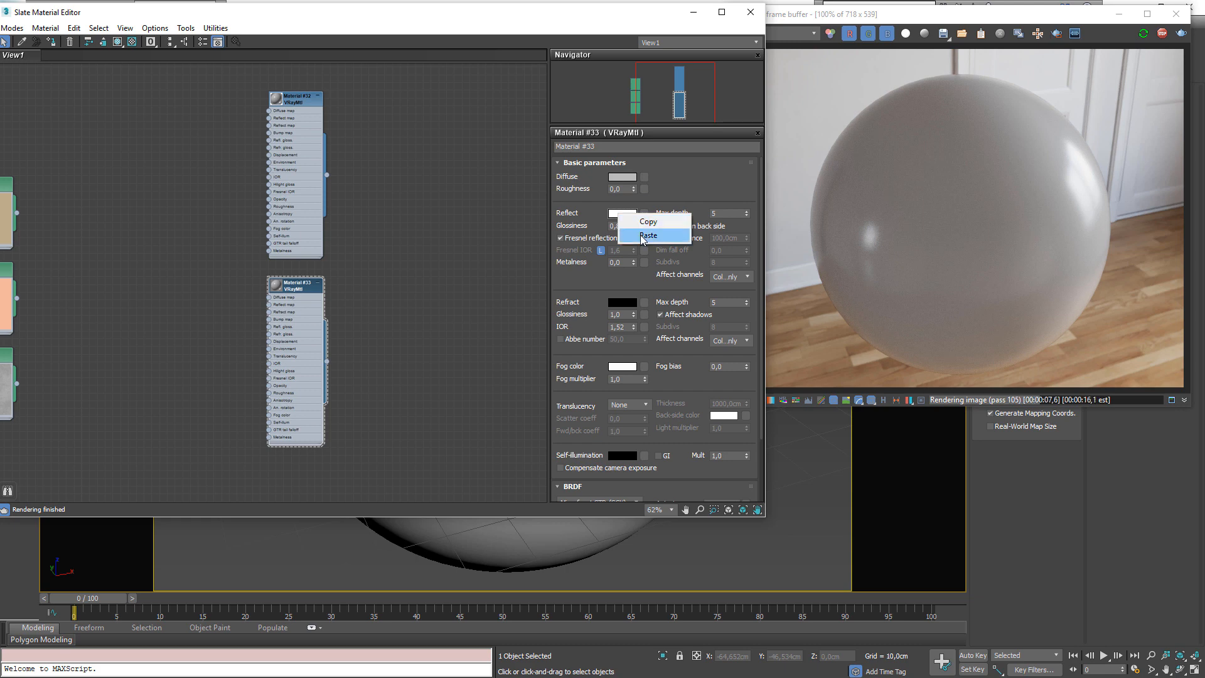
pyautogui.click(648, 235)
# Set Material #33's diffuse color to black and turn off Fresnel reflections
pyautogui.click(628, 179)
pyautogui.moveTo(372, 153); pyautogui.dragTo(378, 83)
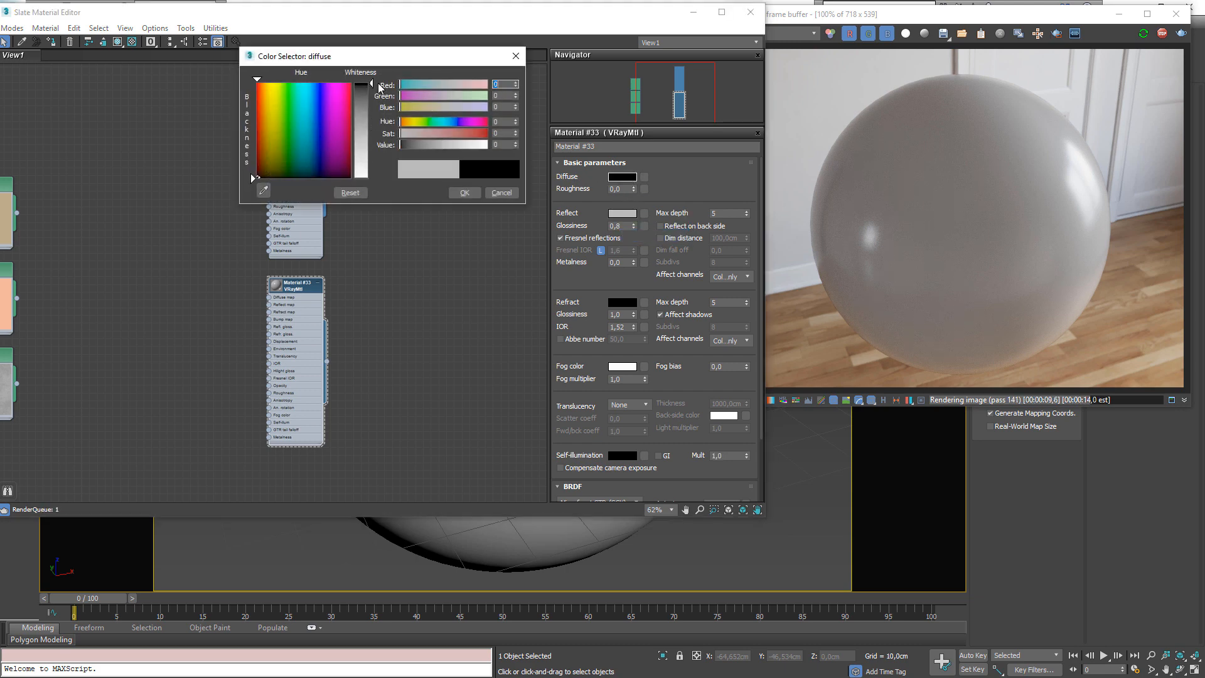
pyautogui.click(461, 193)
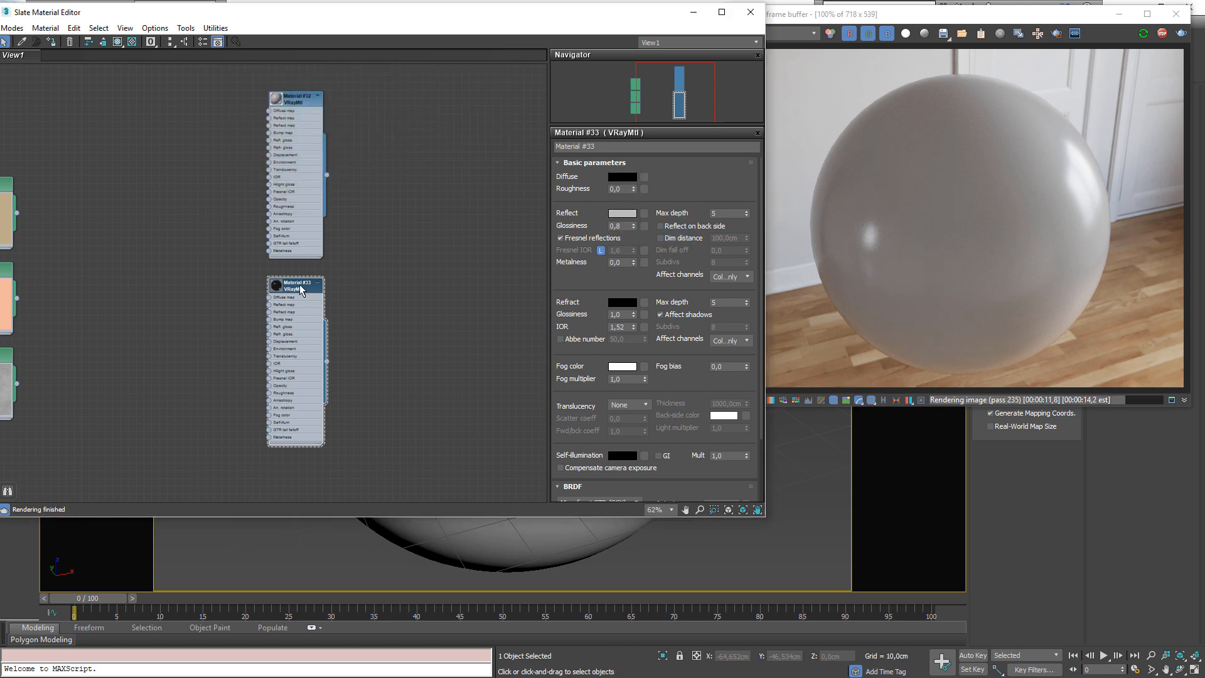
pyautogui.click(575, 239)
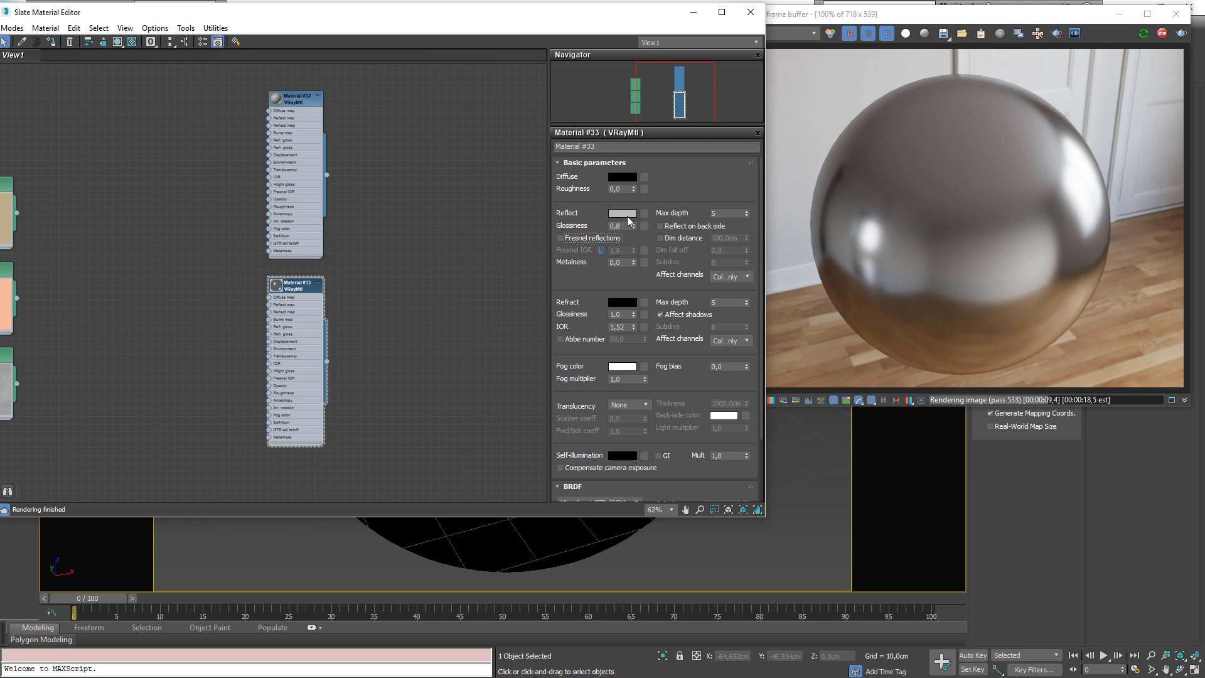
# Clone Material #33 into a new Material #34 node
pyautogui.moveTo(293, 377); pyautogui.dragTo(316, 350, button='middle')
pyautogui.moveTo(306, 239); pyautogui.dragTo(284, 175, button='middle')
pyautogui.scroll(-3, 284, 179)
pyautogui.scroll(1, 866, 119)
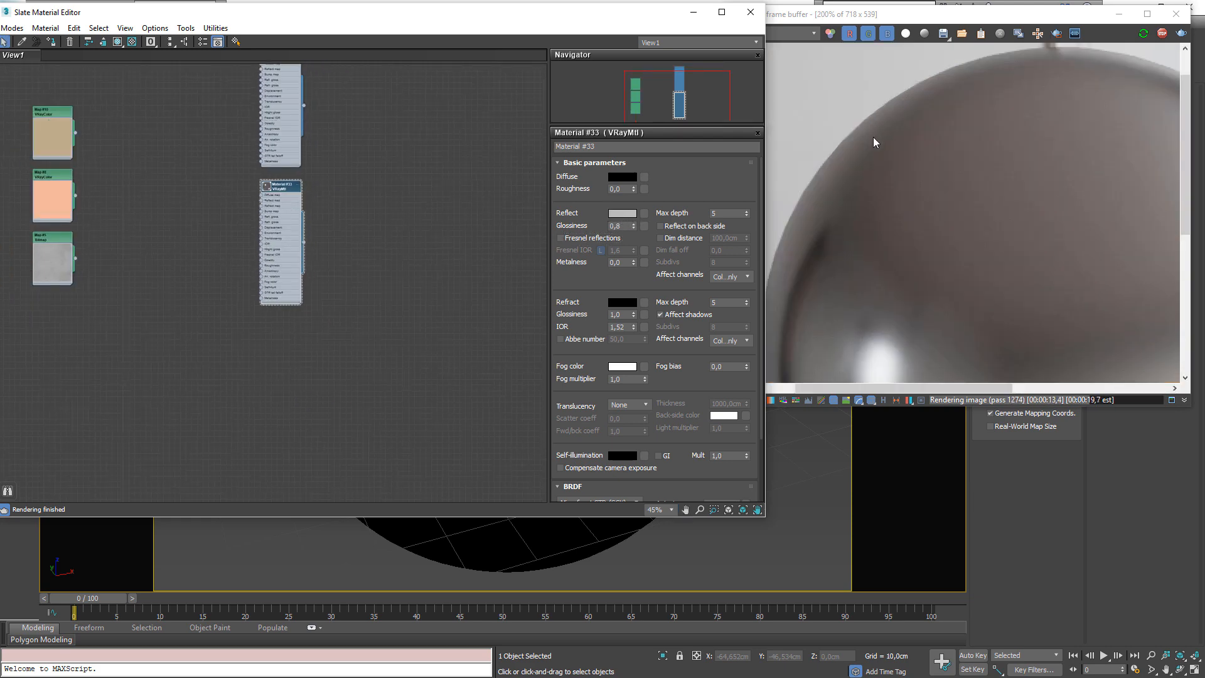
pyautogui.scroll(-1, 875, 156)
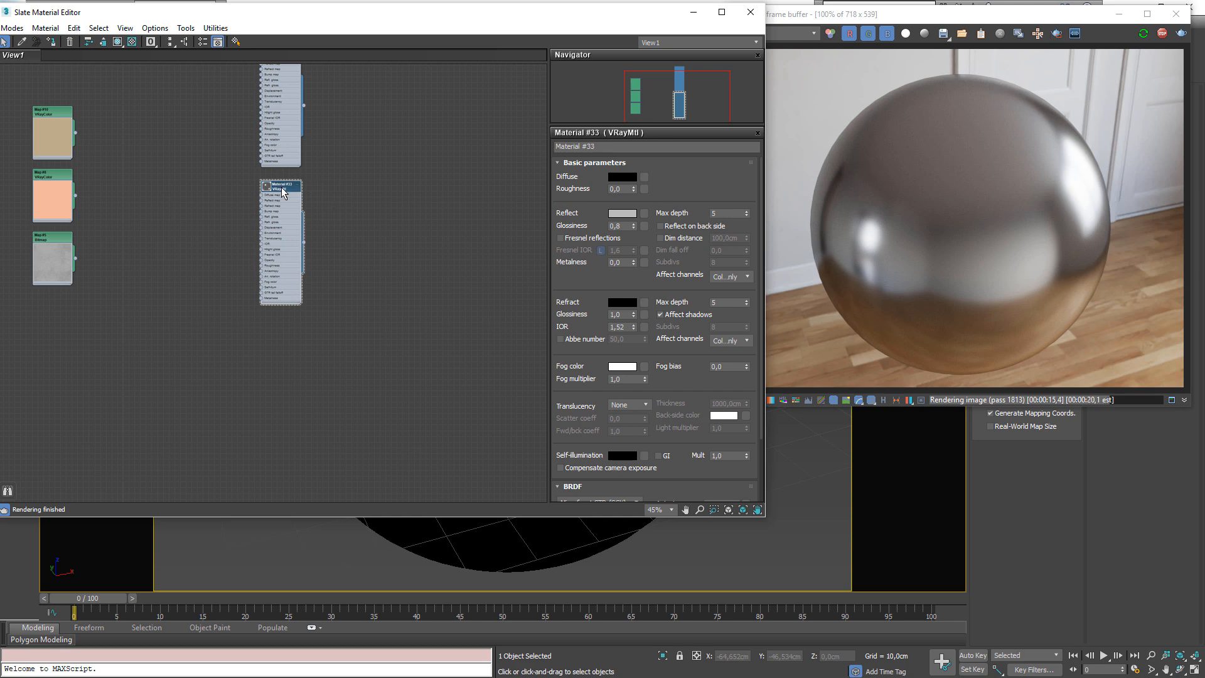
pyautogui.keyDown('shift'); pyautogui.moveTo(282, 187); pyautogui.dragTo(288, 331); pyautogui.keyUp('shift')
pyautogui.scroll(1, 260, 340)
pyautogui.scroll(1, 247, 344)
pyautogui.moveTo(247, 344); pyautogui.dragTo(387, 333, button='middle')
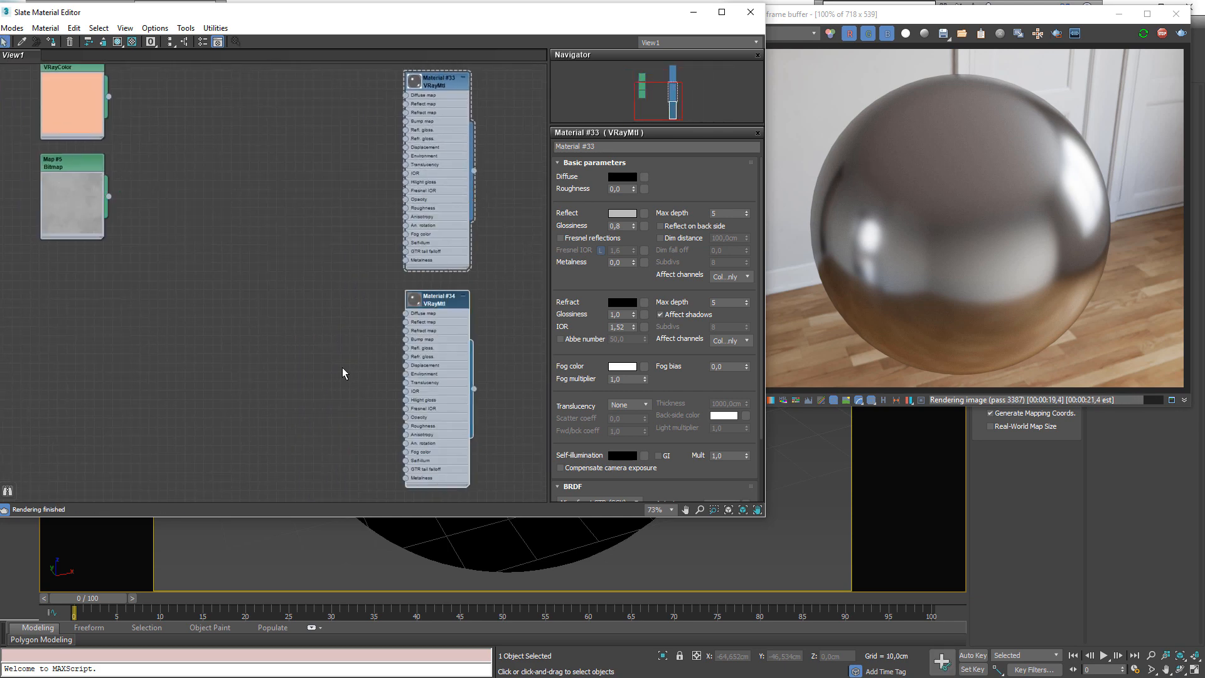
pyautogui.moveTo(342, 367); pyautogui.dragTo(315, 346, button='middle')
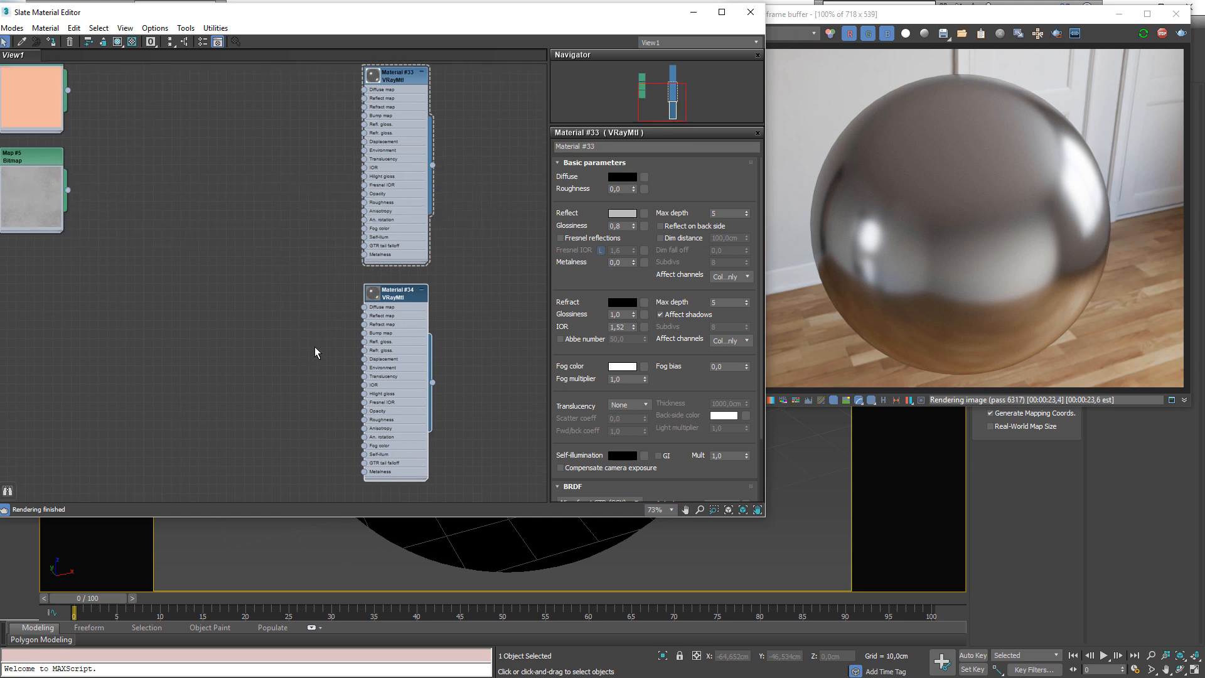
# Create a Falloff map node in the node view
pyautogui.rightClick(201, 325)
pyautogui.moveTo(230, 358)
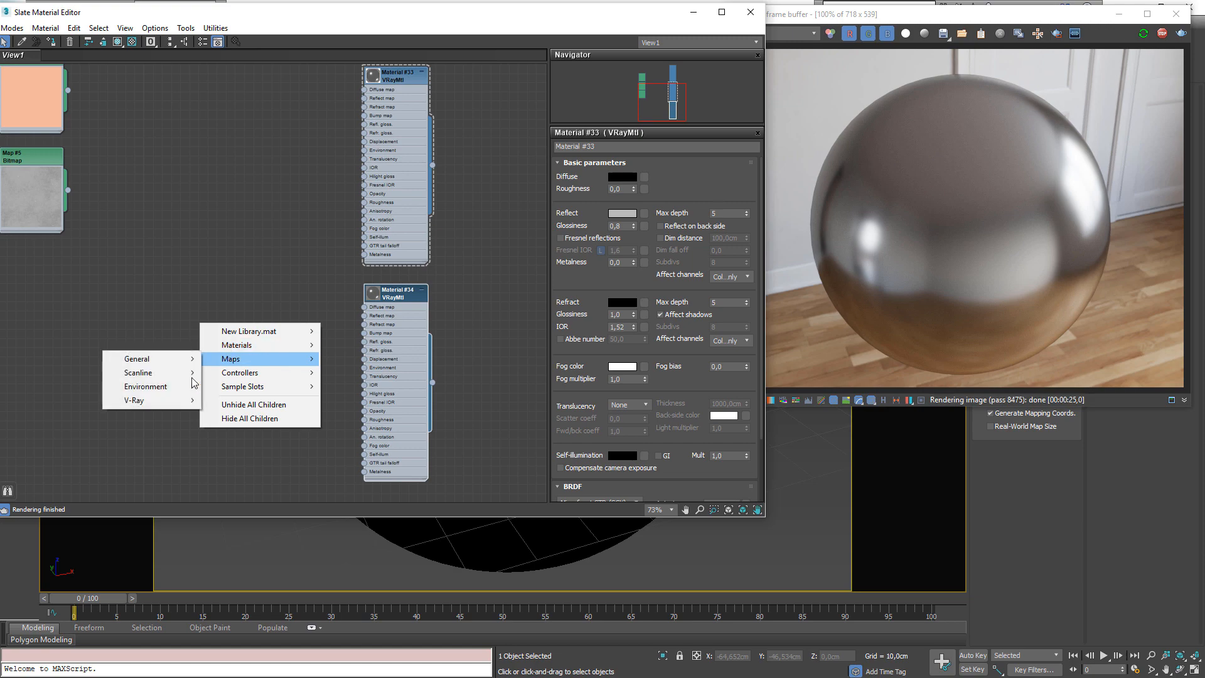
pyautogui.moveTo(149, 402)
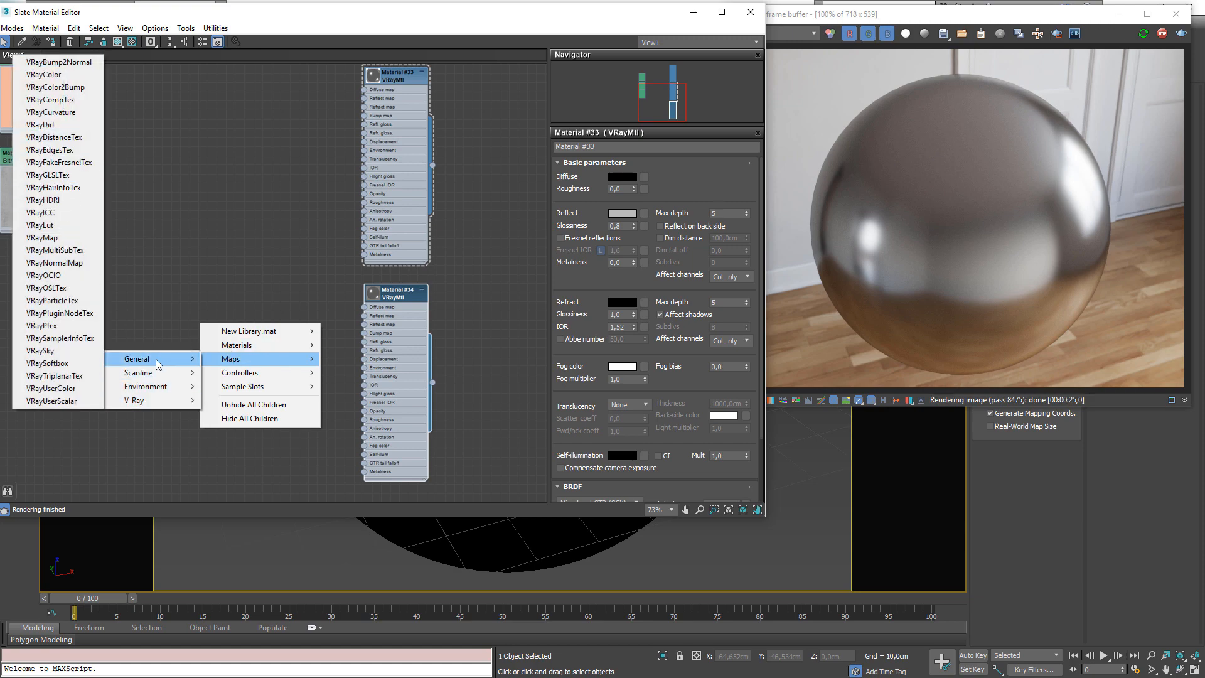
pyautogui.moveTo(141, 359)
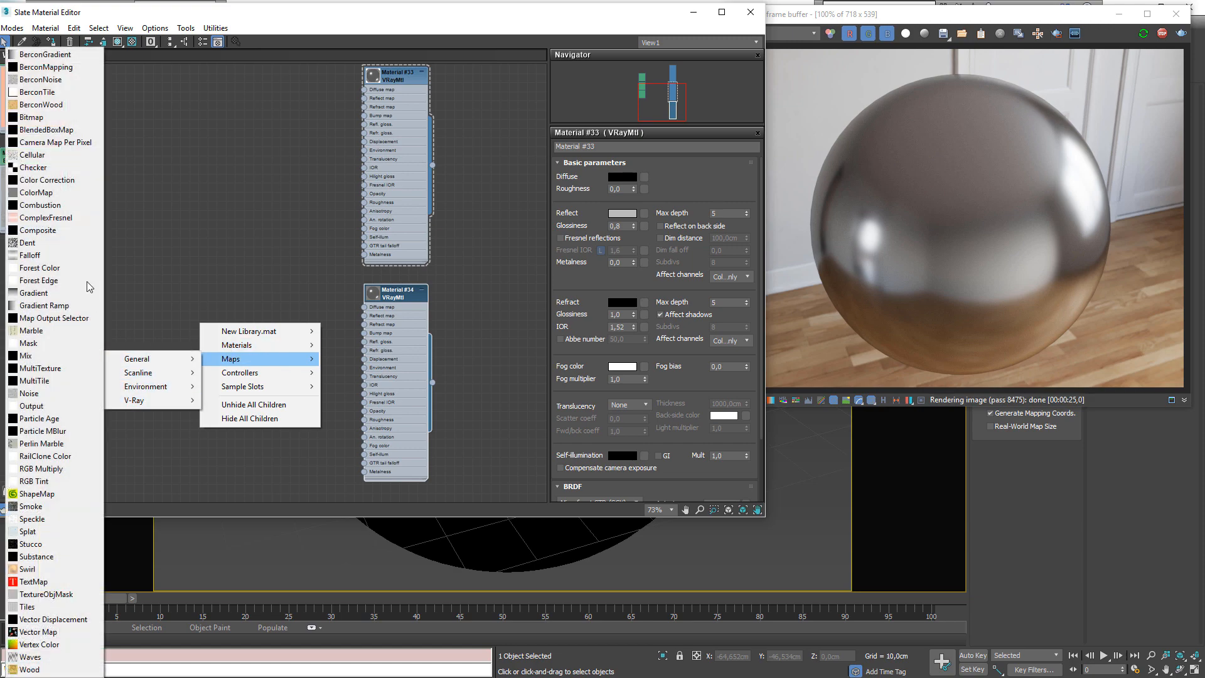
pyautogui.click(53, 255)
# Connect the Falloff map's output to Material #34's Reflect map input
pyautogui.scroll(2, 242, 359)
pyautogui.moveTo(174, 316); pyautogui.dragTo(238, 266)
pyautogui.doubleClick(224, 280)
pyautogui.doubleClick(256, 288)
pyautogui.moveTo(280, 317); pyautogui.dragTo(392, 301)
pyautogui.moveTo(217, 263); pyautogui.dragTo(221, 240)
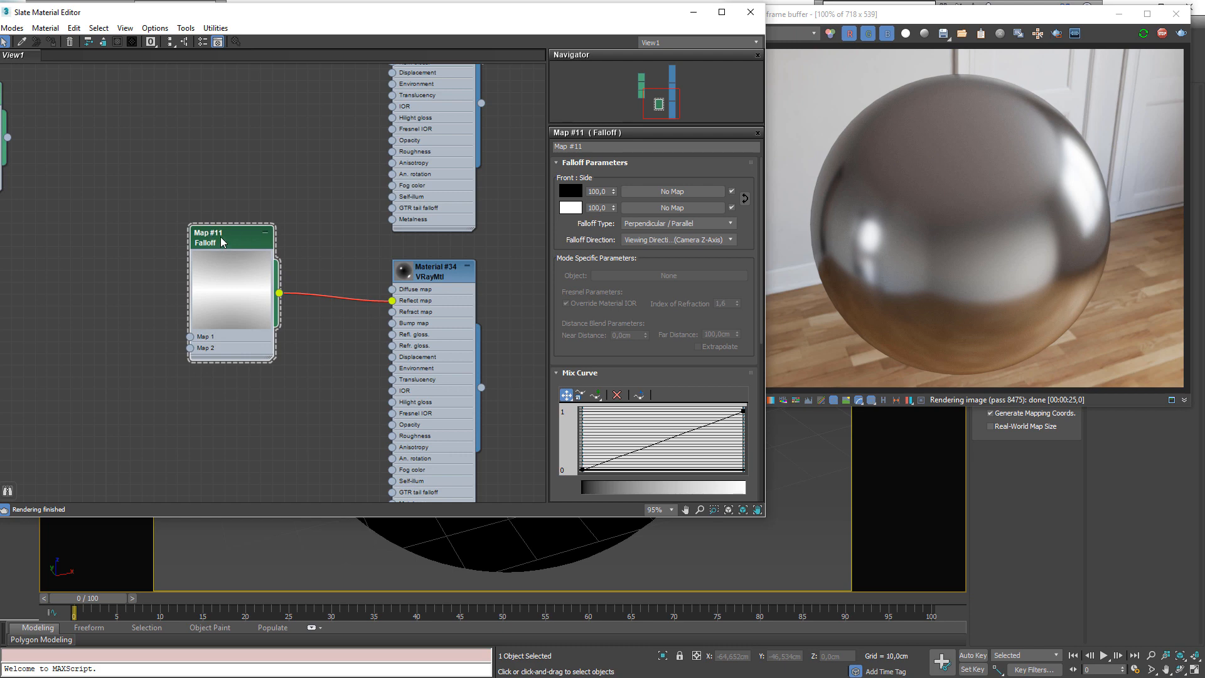
pyautogui.moveTo(220, 241); pyautogui.dragTo(221, 253)
# Add a point to the Falloff mix curve and pull it down into a smooth curve
pyautogui.click(595, 394)
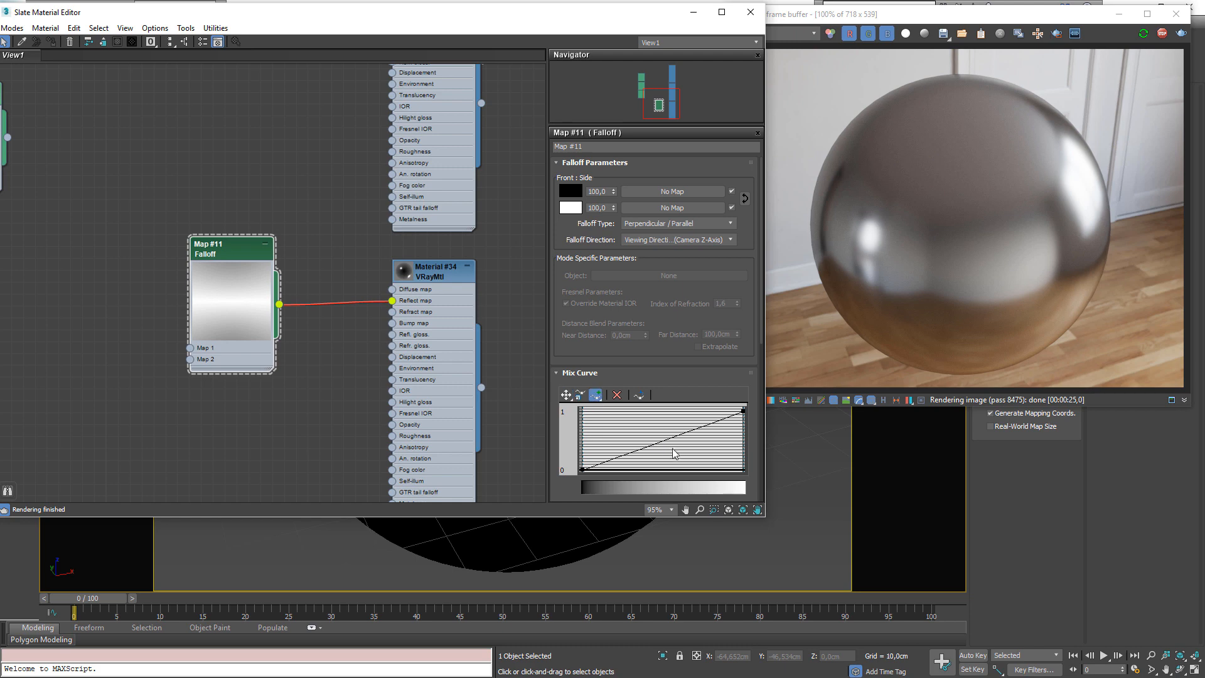
pyautogui.click(660, 440)
pyautogui.click(566, 394)
pyautogui.moveTo(661, 440); pyautogui.dragTo(649, 472)
pyautogui.rightClick(661, 470)
pyautogui.click(687, 487)
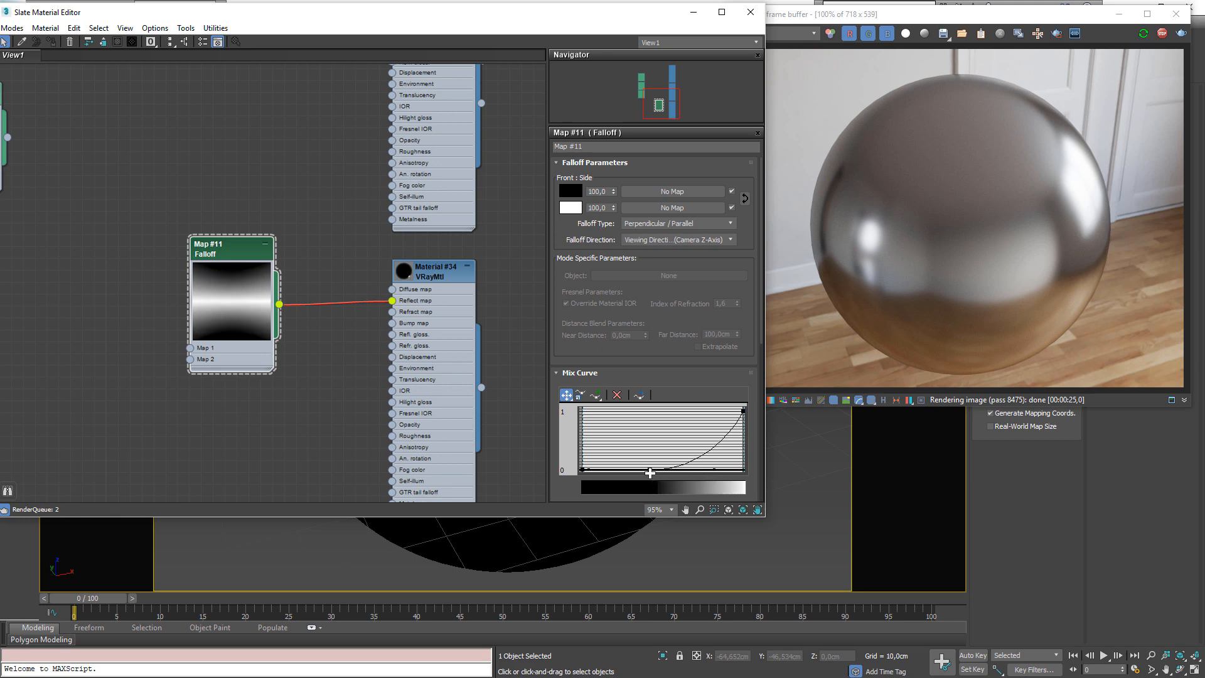
# Copy Material #34's reflect color and paste it into the Falloff map's front color
pyautogui.doubleClick(442, 277)
pyautogui.rightClick(623, 214)
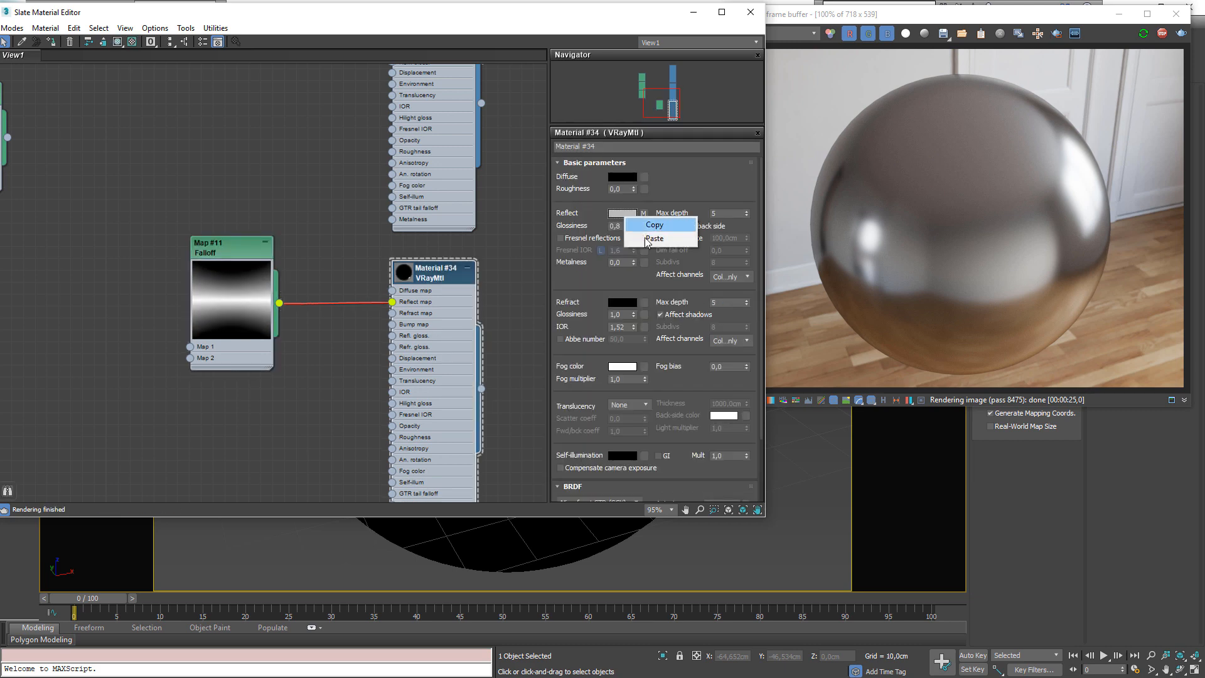
pyautogui.click(293, 249)
pyautogui.doubleClick(223, 244)
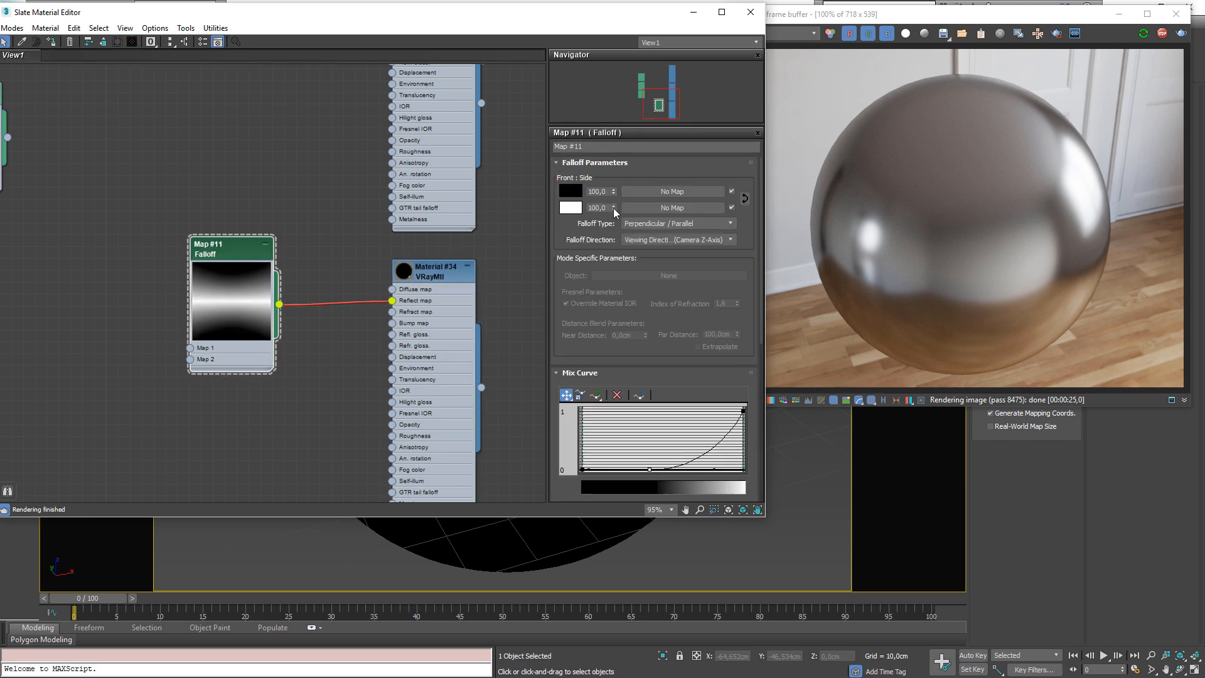
pyautogui.rightClick(566, 195)
pyautogui.click(593, 215)
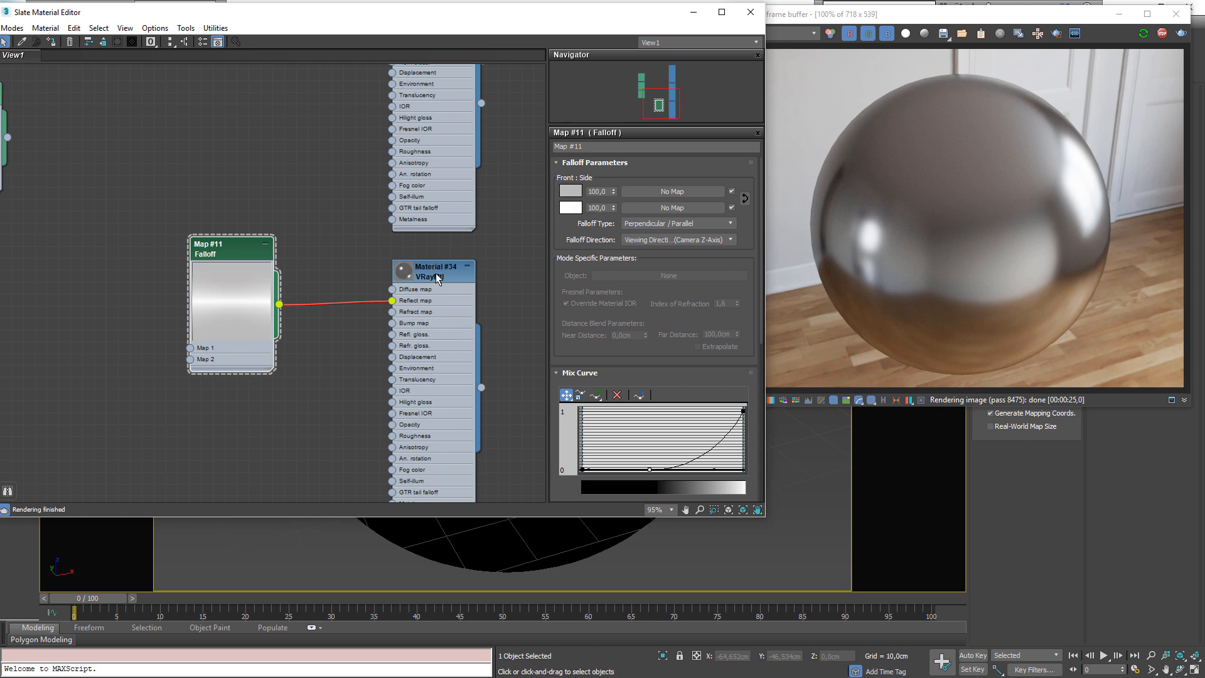
# Assign Material #34 and then Material #33 to the selected sphere
pyautogui.click(47, 42)
pyautogui.moveTo(407, 254); pyautogui.dragTo(352, 360, button='middle')
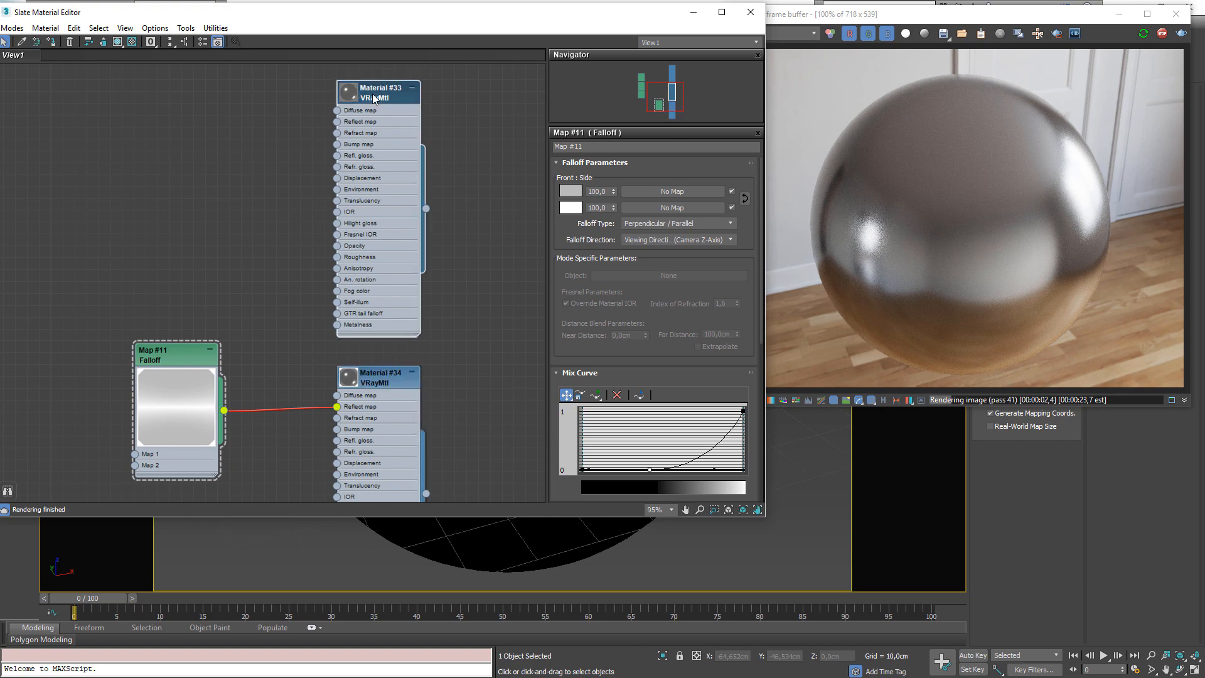
pyautogui.click(52, 43)
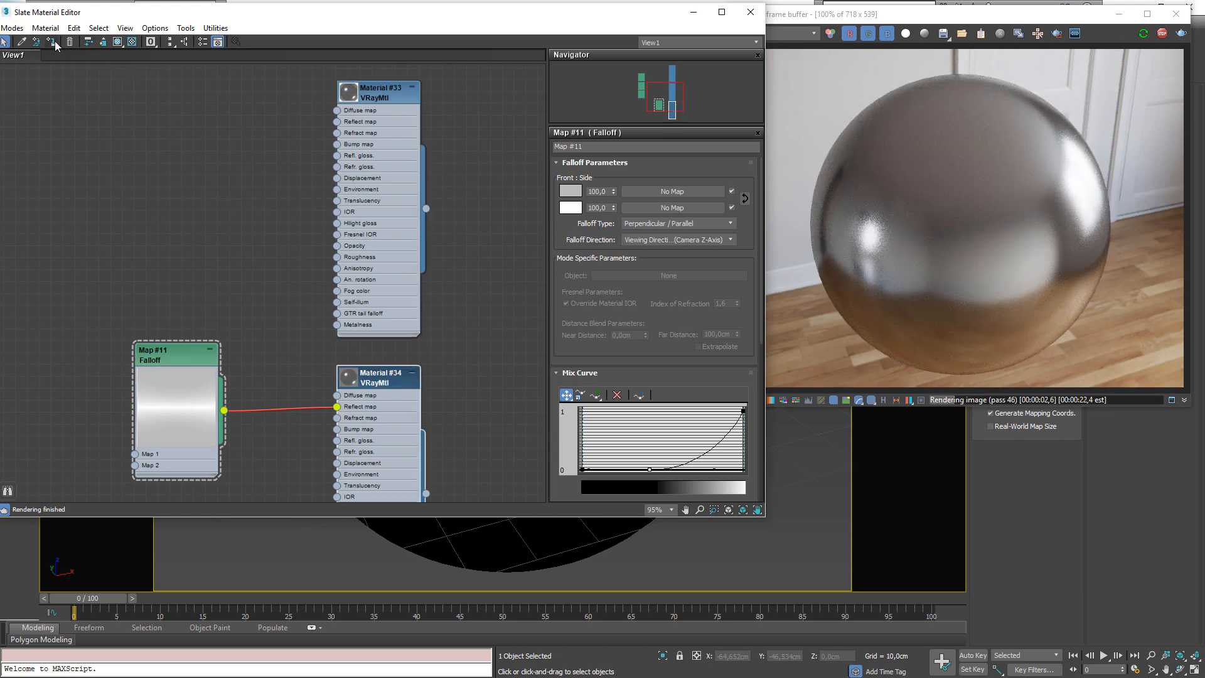
pyautogui.click(55, 41)
pyautogui.scroll(1, 913, 78)
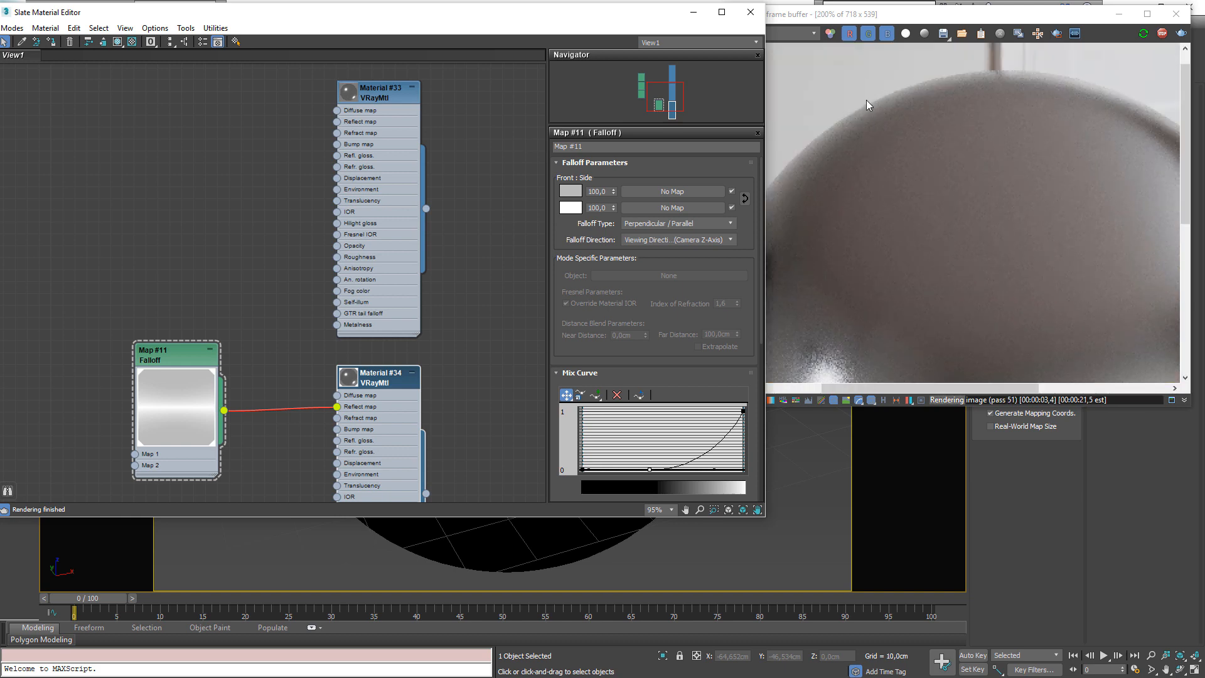
pyautogui.scroll(-1, 422, 375)
pyautogui.moveTo(380, 389); pyautogui.dragTo(415, 295, button='middle')
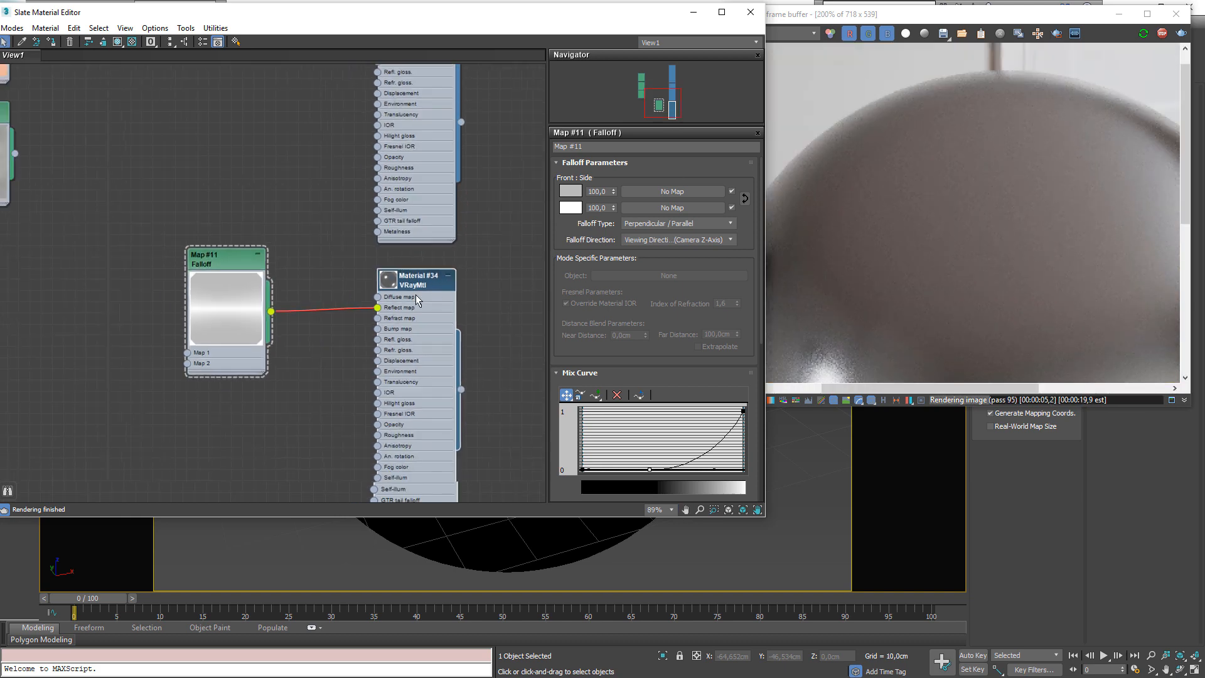
pyautogui.keyDown('ctrl'); pyautogui.click(247, 293); pyautogui.keyUp('ctrl')
pyautogui.moveTo(437, 293)
pyautogui.mouseDown()
pyautogui.moveTo(436, 344)
pyautogui.moveTo(438, 292)
pyautogui.mouseUp()
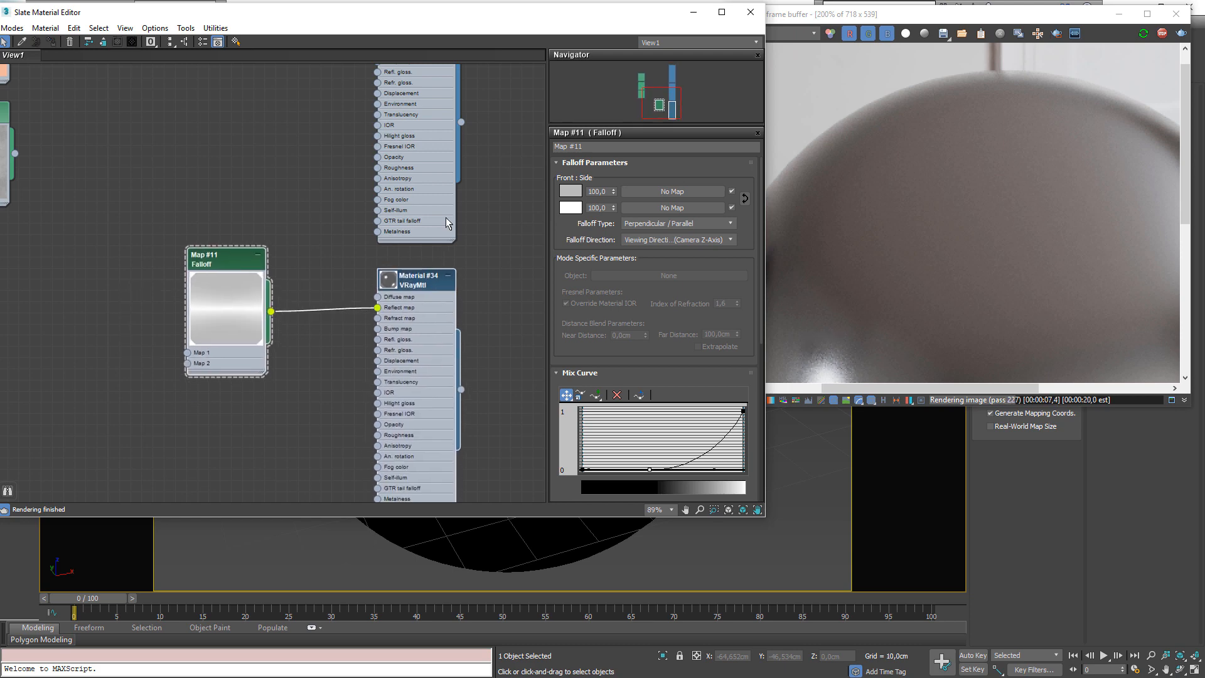
pyautogui.scroll(-3, 448, 213)
pyautogui.moveTo(467, 196); pyautogui.dragTo(402, 314, button='middle')
pyautogui.click(401, 313)
pyautogui.scroll(-1, 370, 199)
pyautogui.moveTo(371, 200); pyautogui.dragTo(357, 276, button='middle')
pyautogui.scroll(-2, 192, 360)
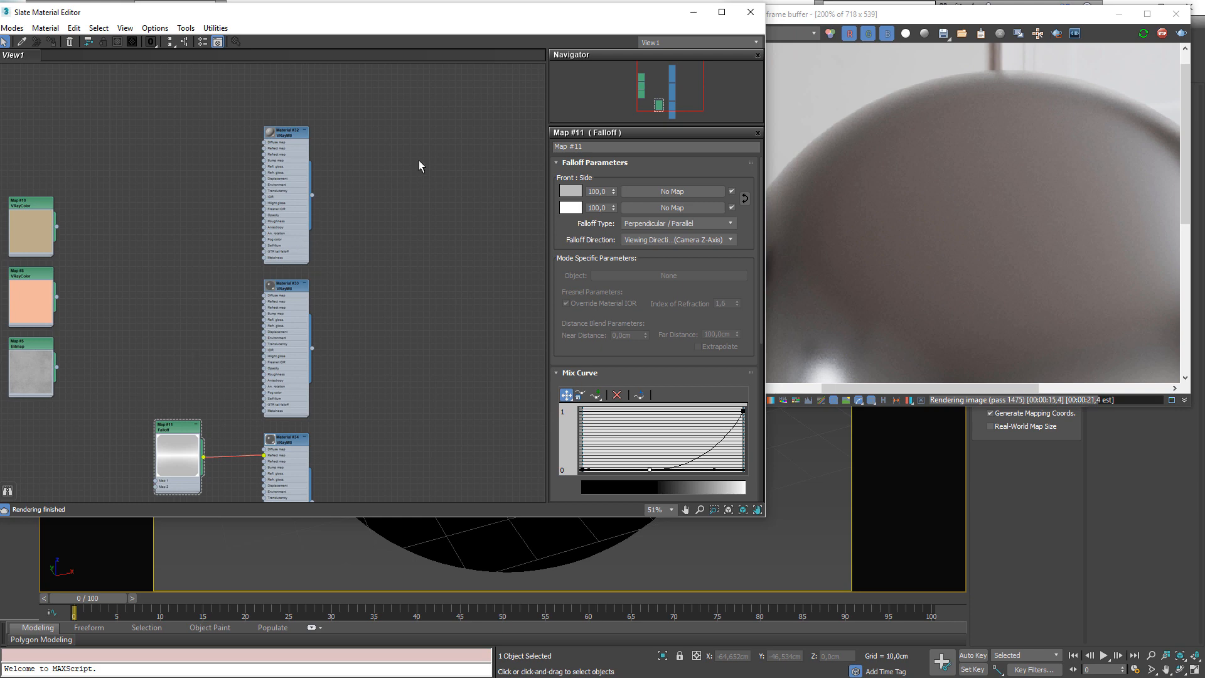
pyautogui.scroll(1, 264, 296)
pyautogui.moveTo(449, 243); pyautogui.dragTo(376, 269, button='middle')
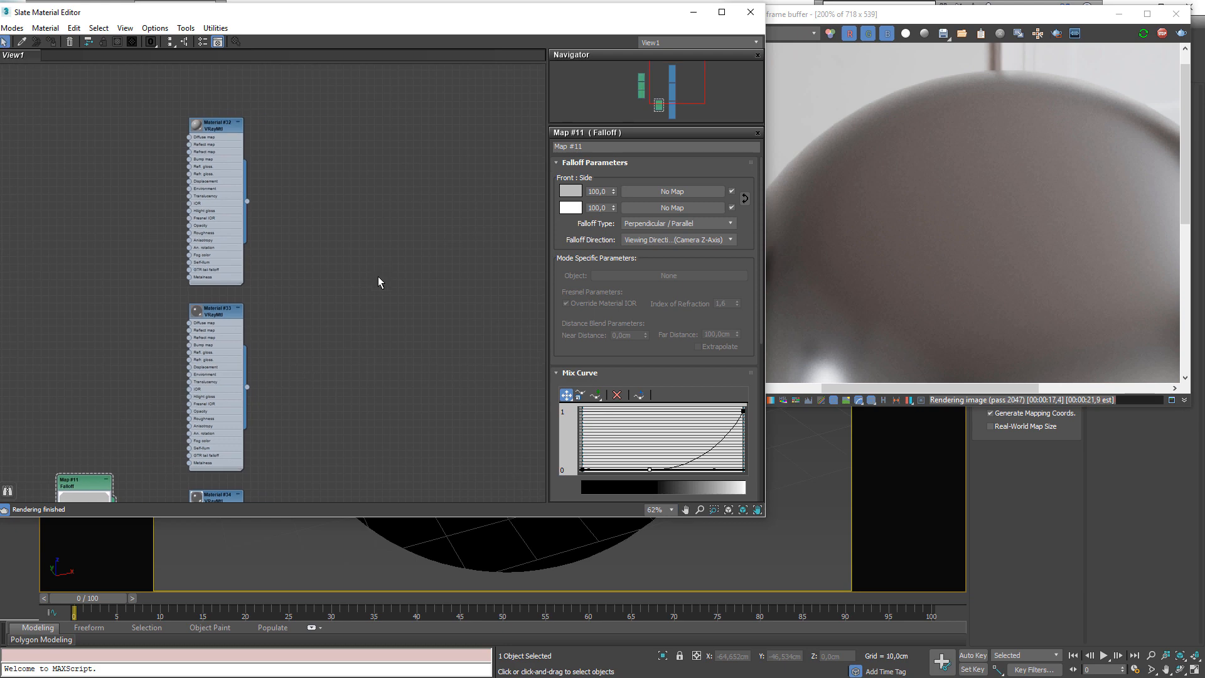
pyautogui.moveTo(382, 269); pyautogui.dragTo(322, 271, button='middle')
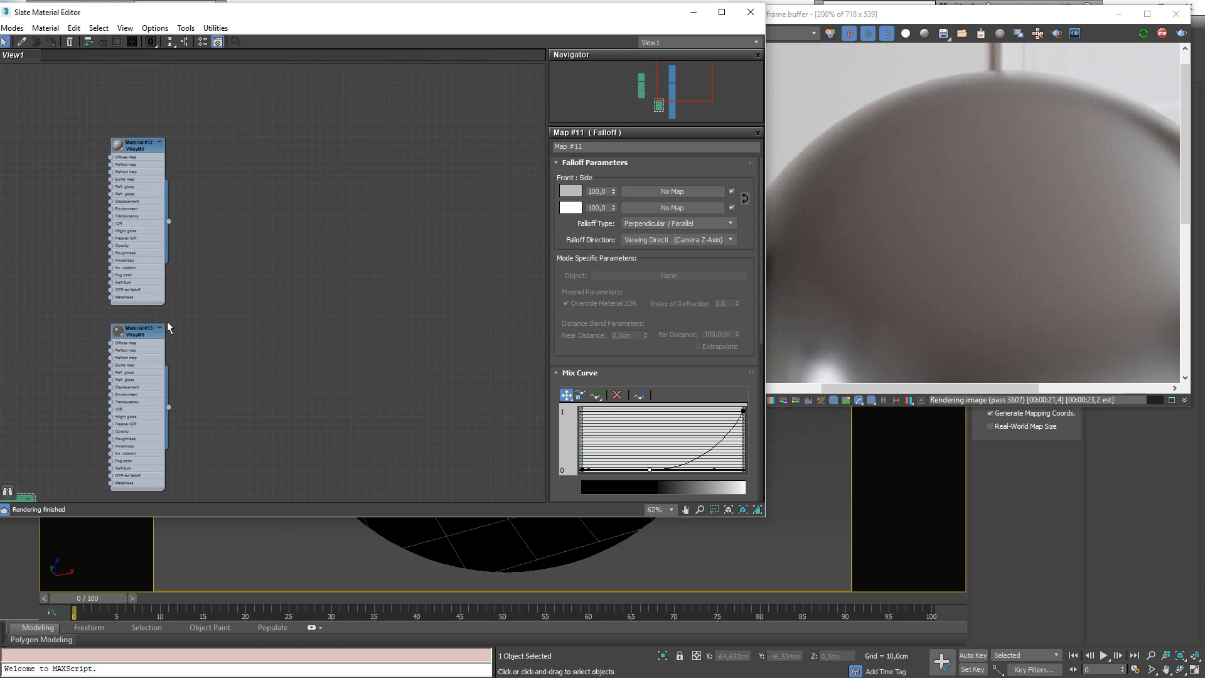
# Set Material #32's Metalness to 0.0 and assign the material to the selected sphere
pyautogui.scroll(1, 167, 326)
pyautogui.click(145, 110)
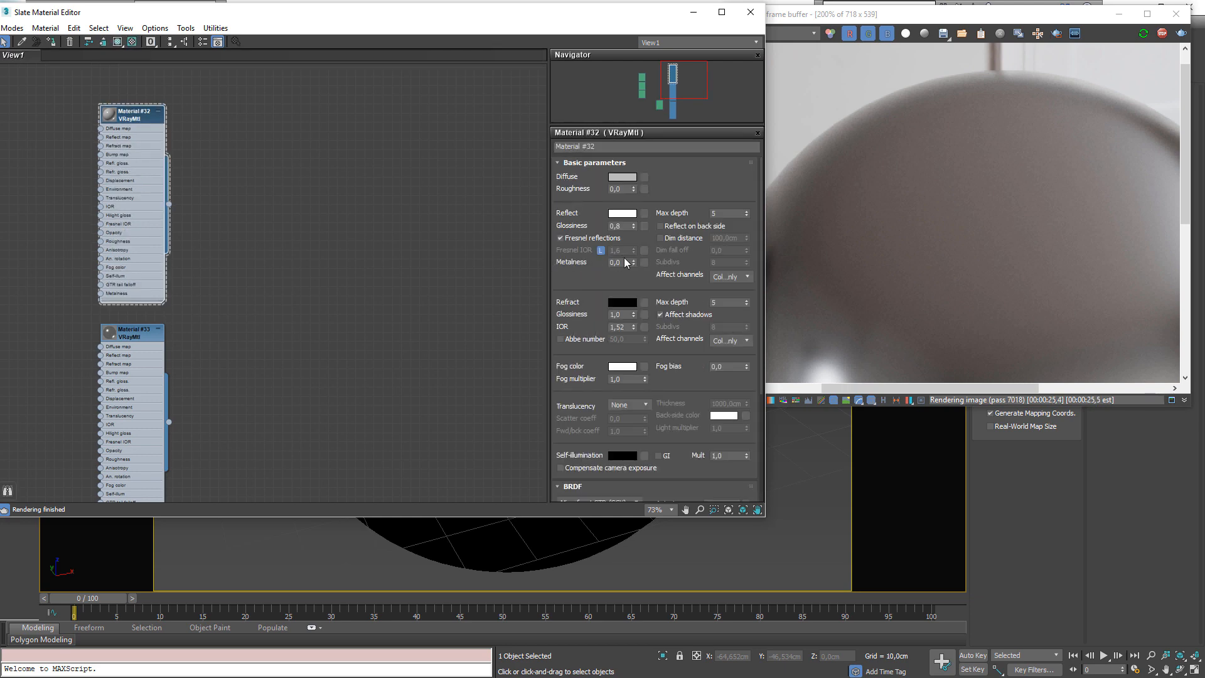
pyautogui.moveTo(619, 262); pyautogui.dragTo(569, 262)
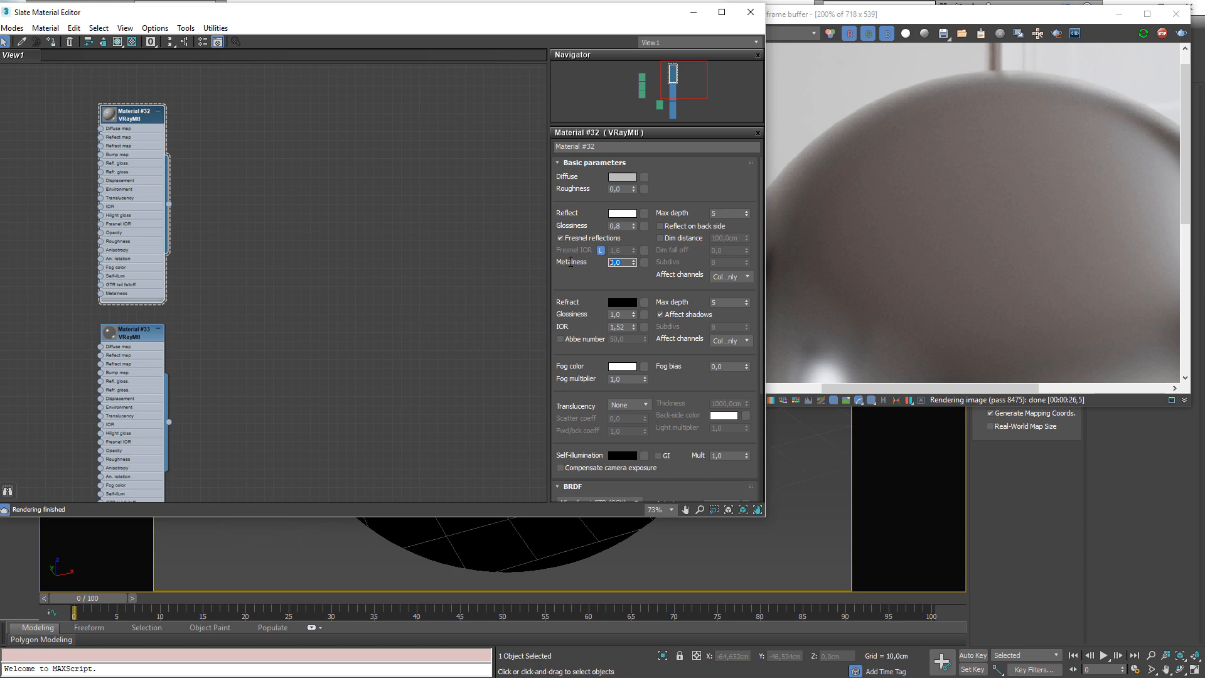
pyautogui.scroll(-1, 227, 324)
pyautogui.moveTo(227, 324); pyautogui.dragTo(380, 271, button='middle')
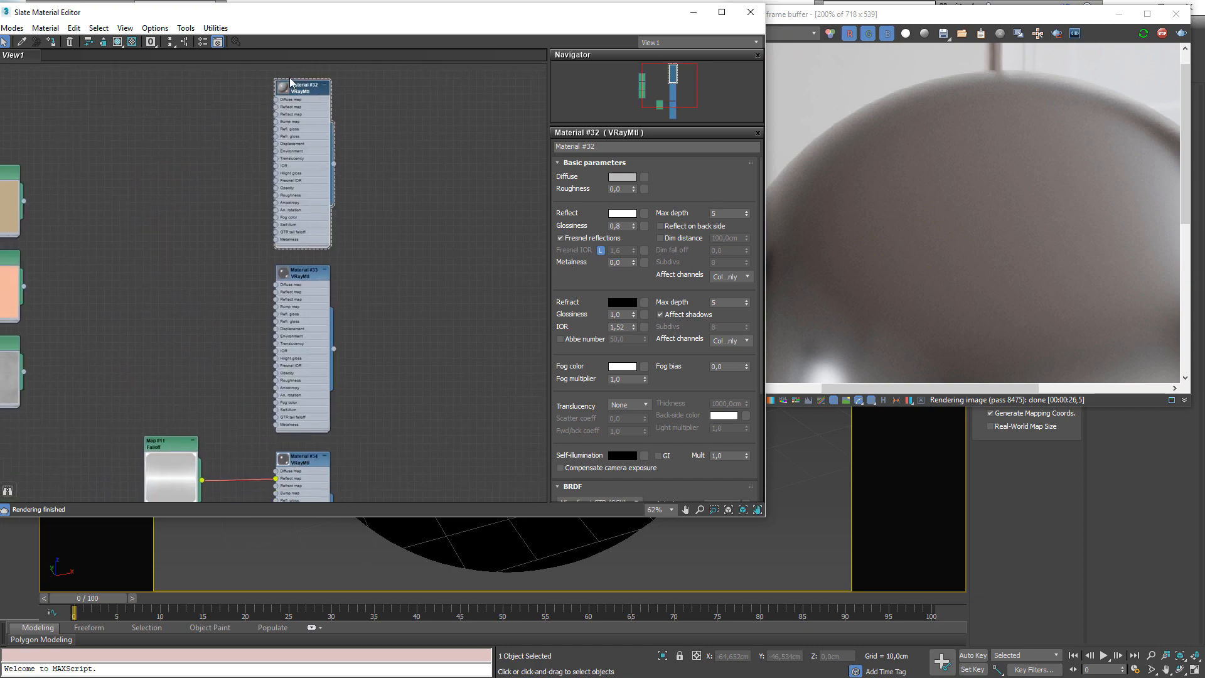
pyautogui.click(53, 43)
# Reassign Material #32 to the sphere and set its Metalness to 1.0
pyautogui.scroll(-2, 939, 263)
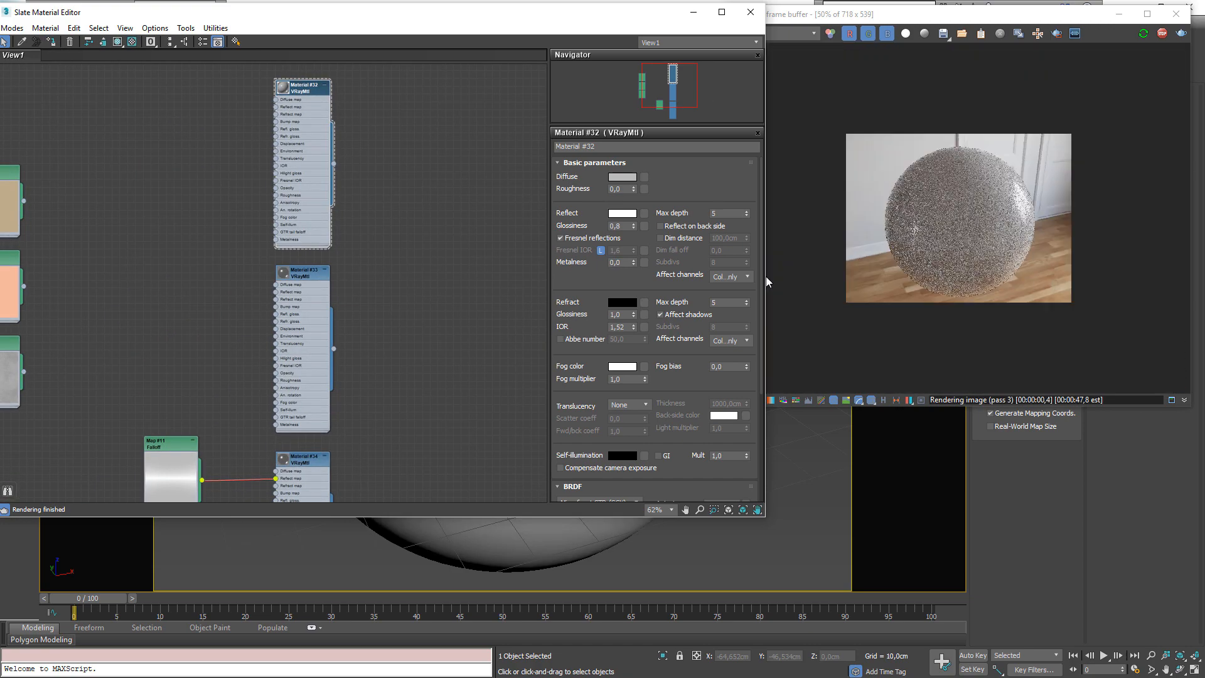
pyautogui.click(304, 272)
pyautogui.scroll(1, 774, 224)
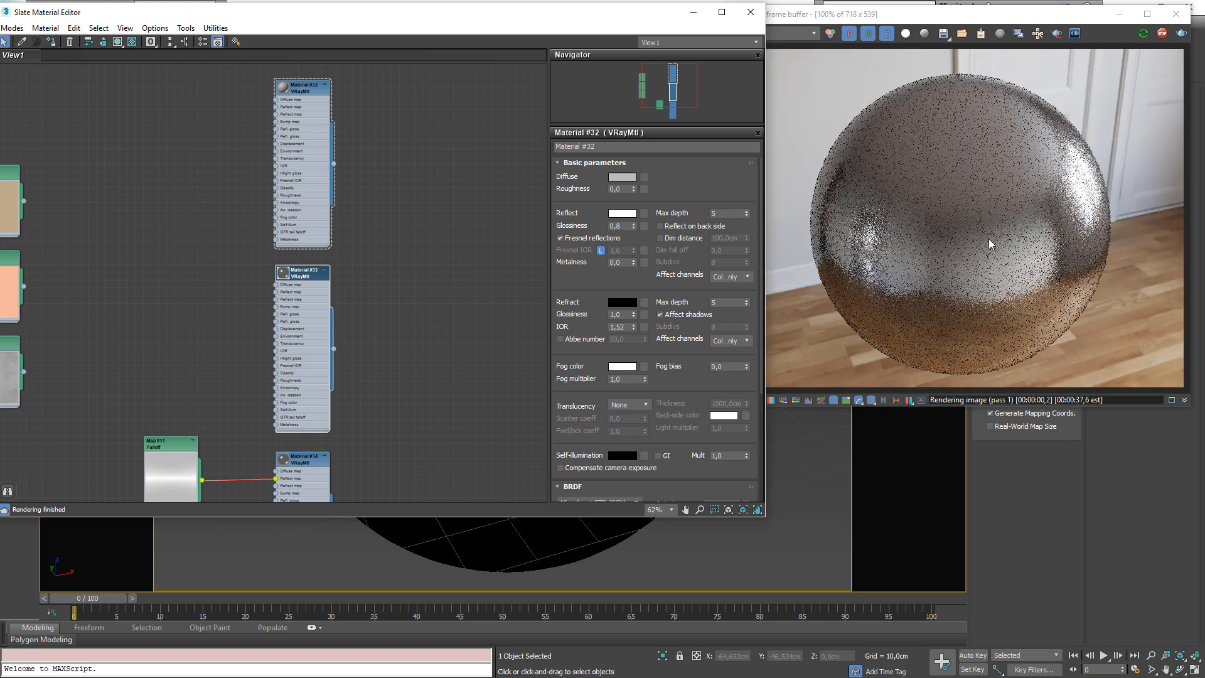
pyautogui.click(303, 89)
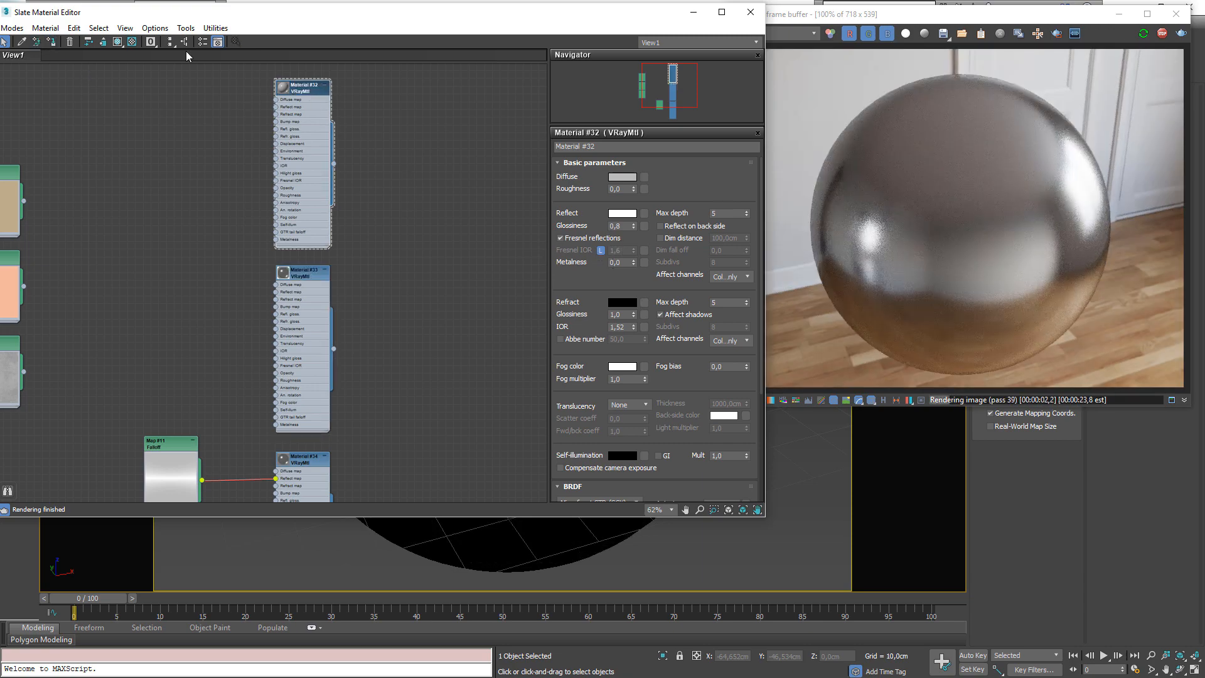
pyautogui.click(51, 41)
pyautogui.click(618, 262)
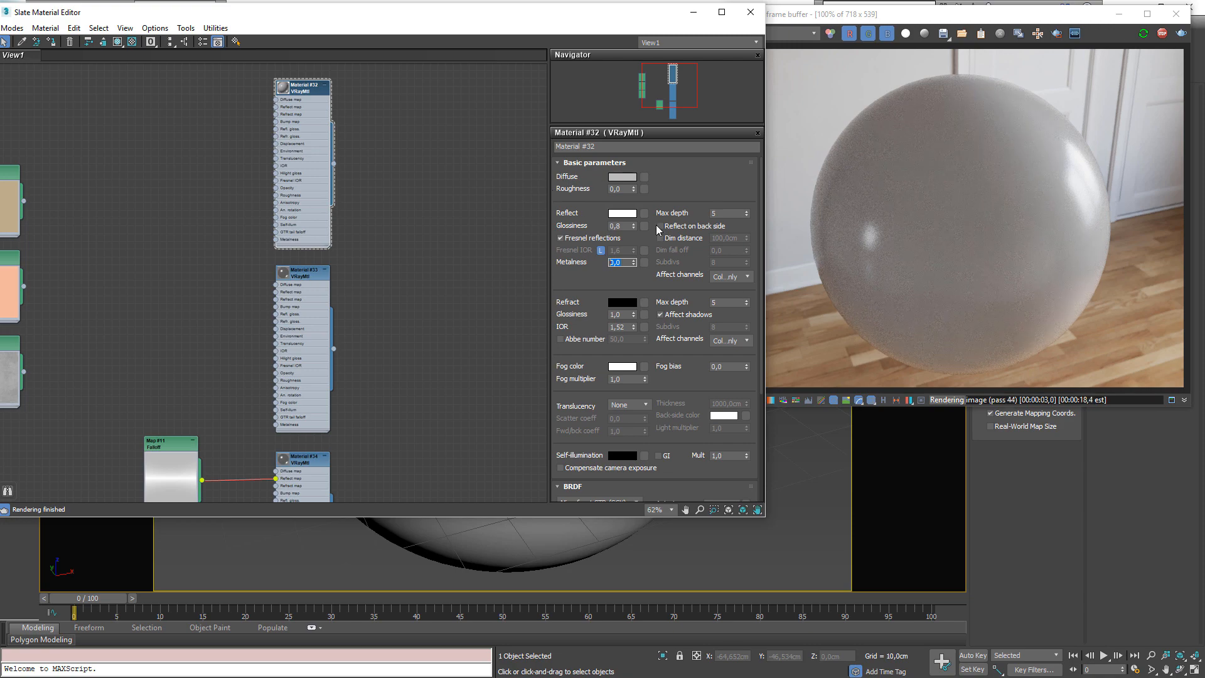
pyautogui.write('1')
pyautogui.press('Return')
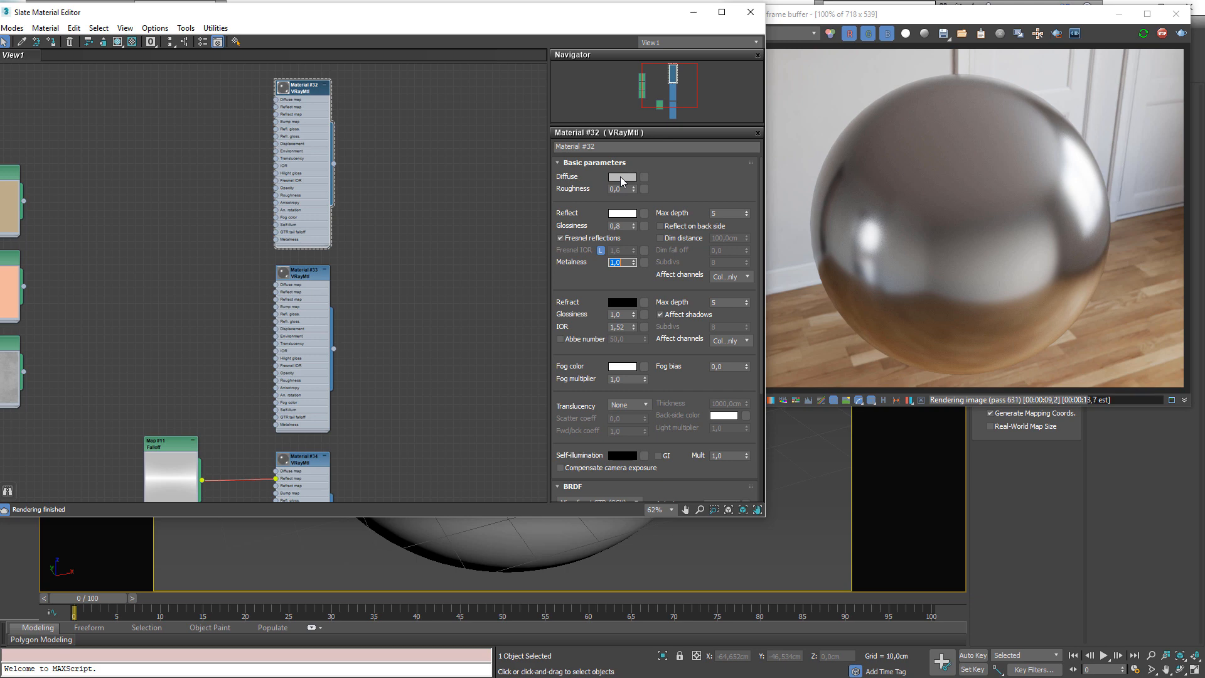
# Set Material #32's diffuse color to a peach tone (209, 155, 128)
pyautogui.click(626, 176)
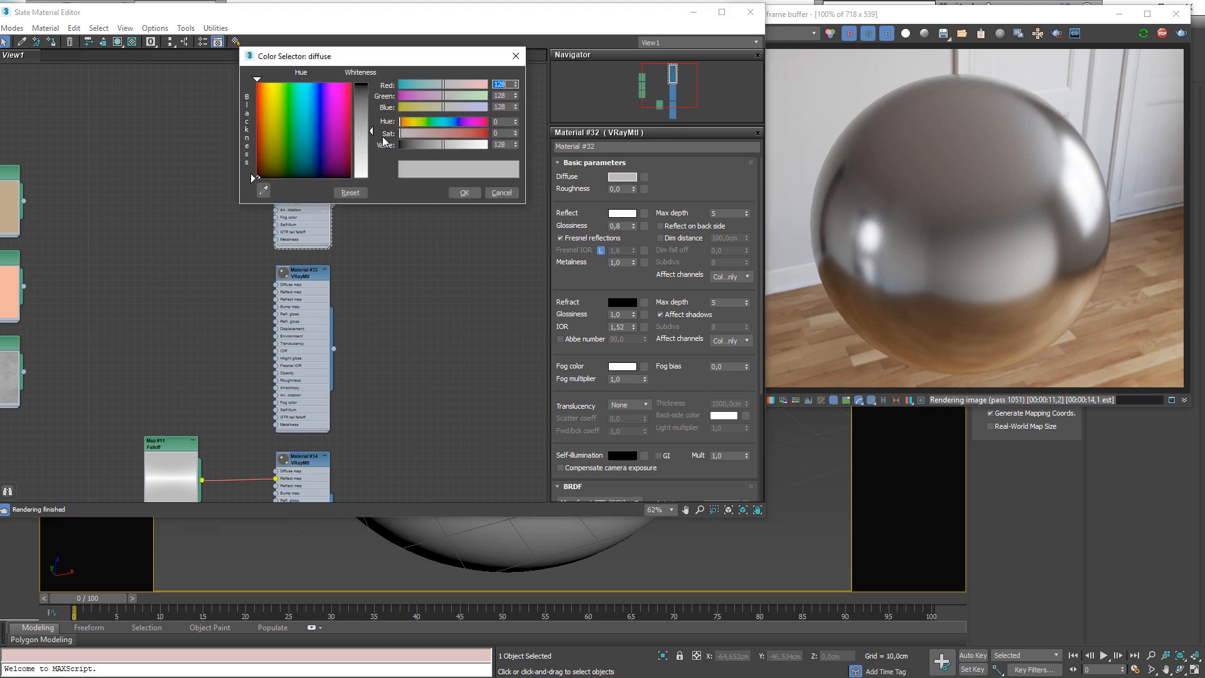
pyautogui.moveTo(280, 115); pyautogui.dragTo(261, 117)
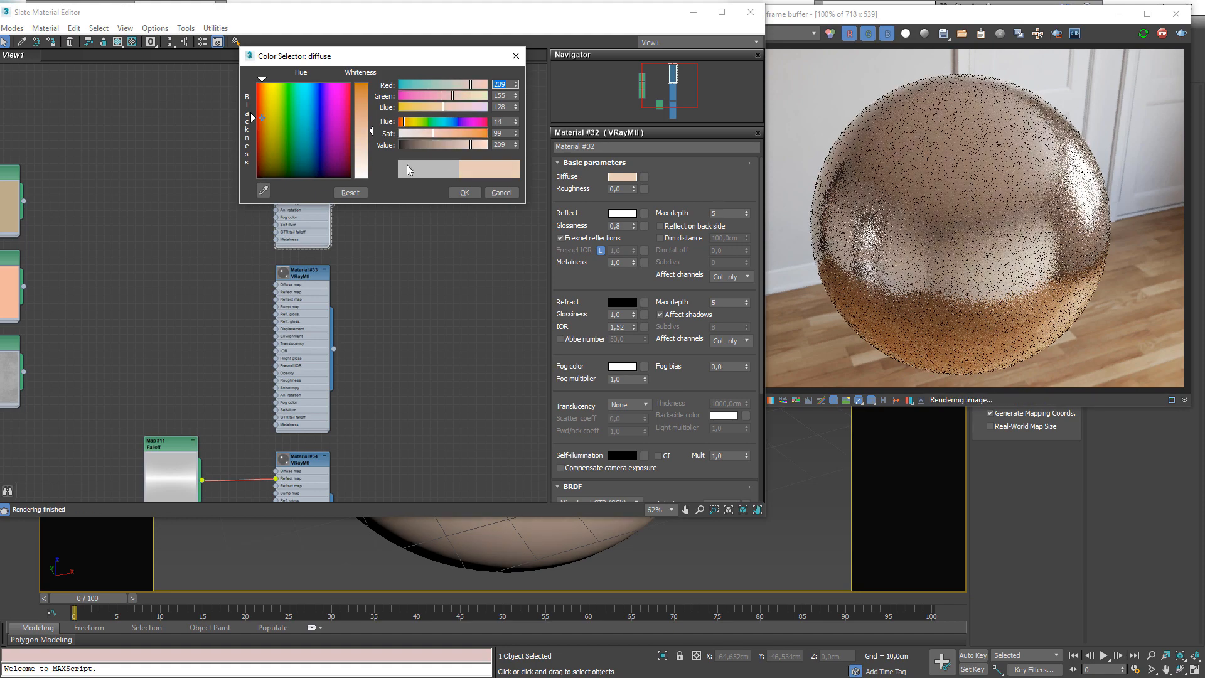
pyautogui.click(464, 193)
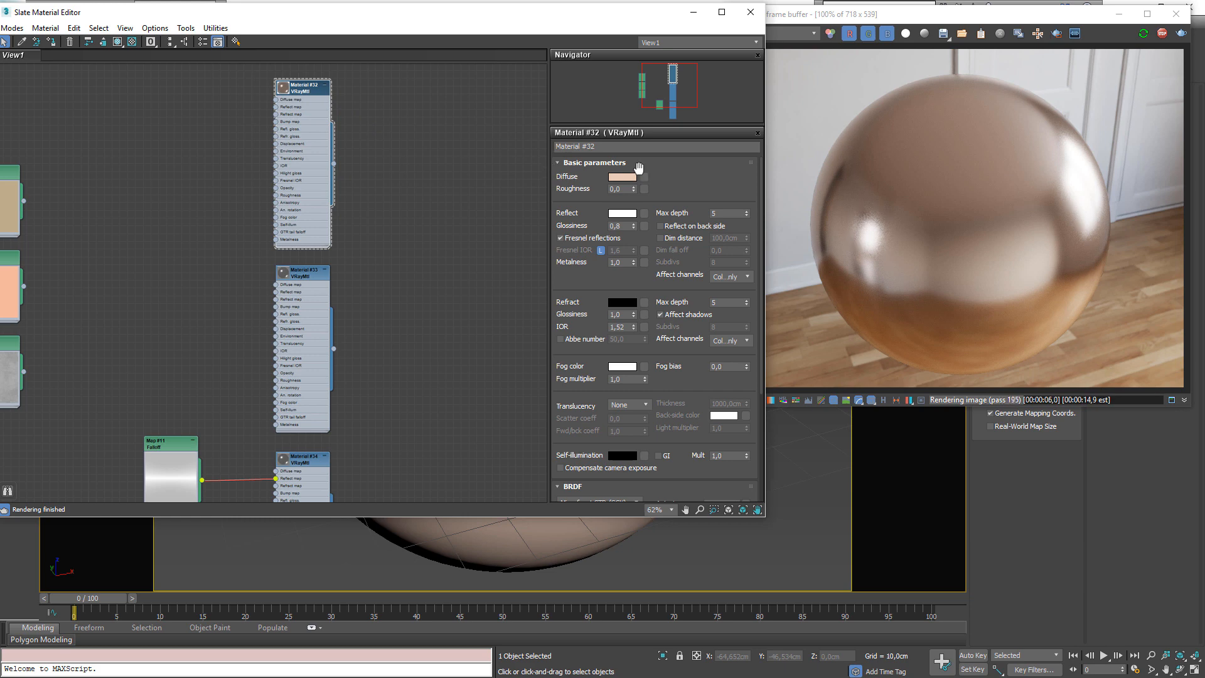
# Assign Material #34 to the sphere and copy Material #32's diffuse color
pyautogui.moveTo(385, 227); pyautogui.dragTo(382, 250, button='middle')
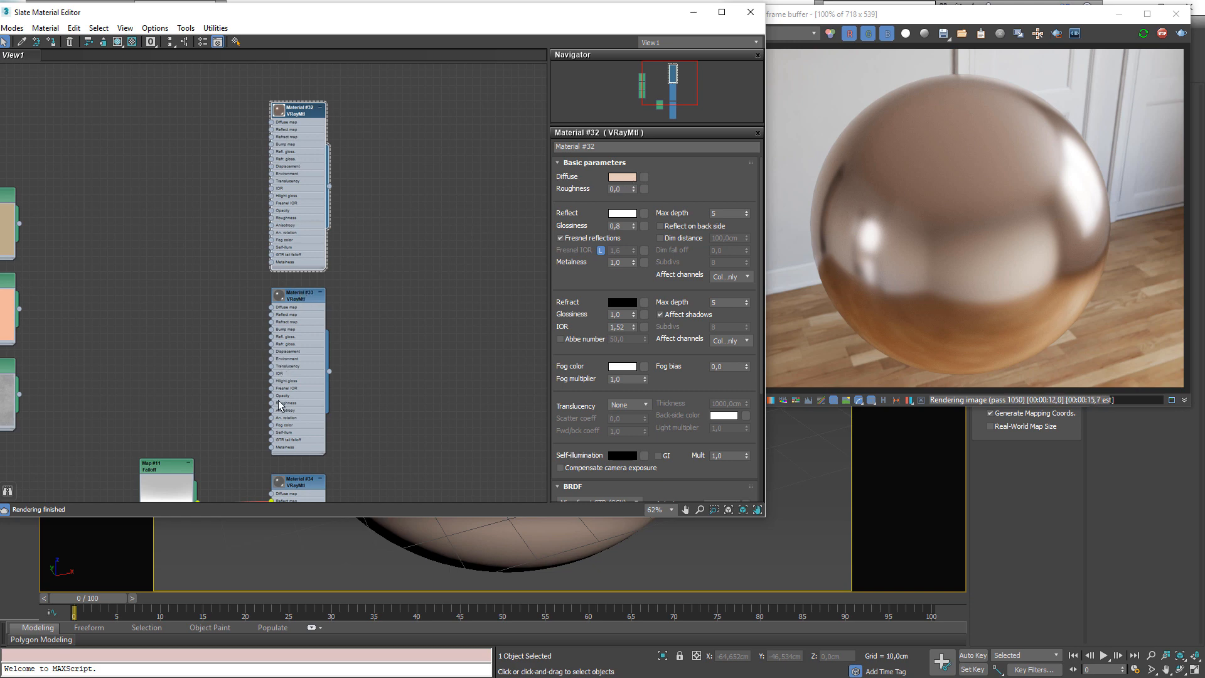
pyautogui.moveTo(277, 400); pyautogui.dragTo(327, 307, button='middle')
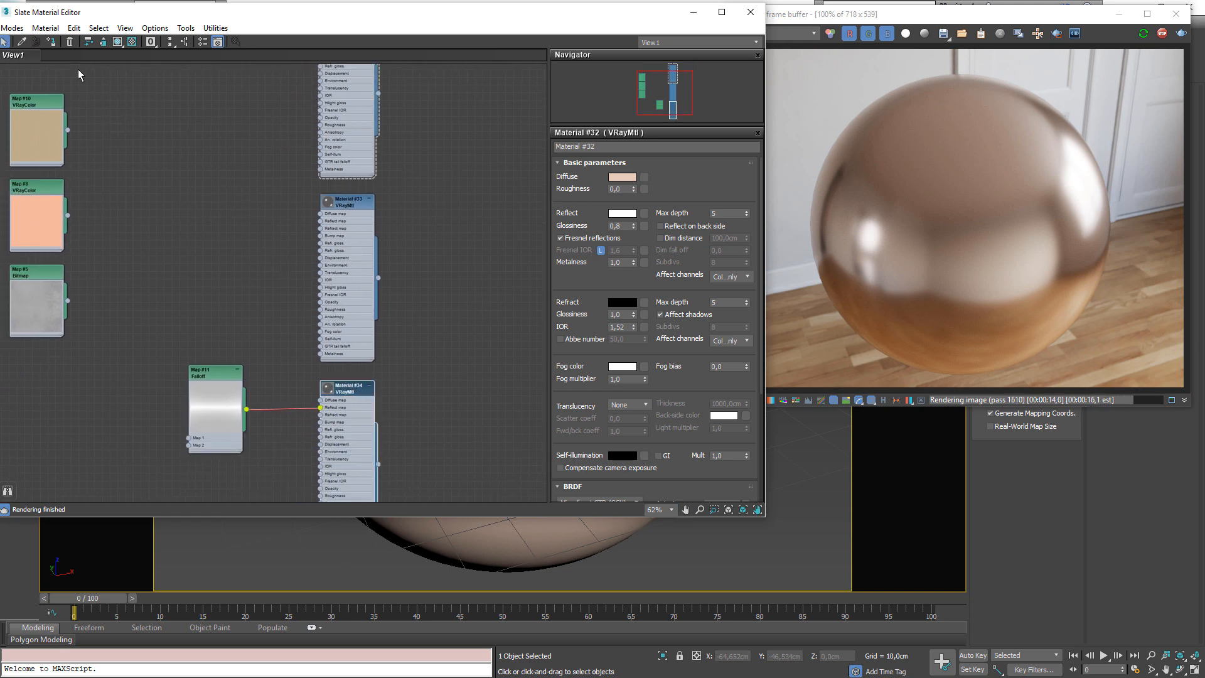
pyautogui.click(52, 42)
pyautogui.moveTo(362, 64); pyautogui.dragTo(379, 172, button='middle')
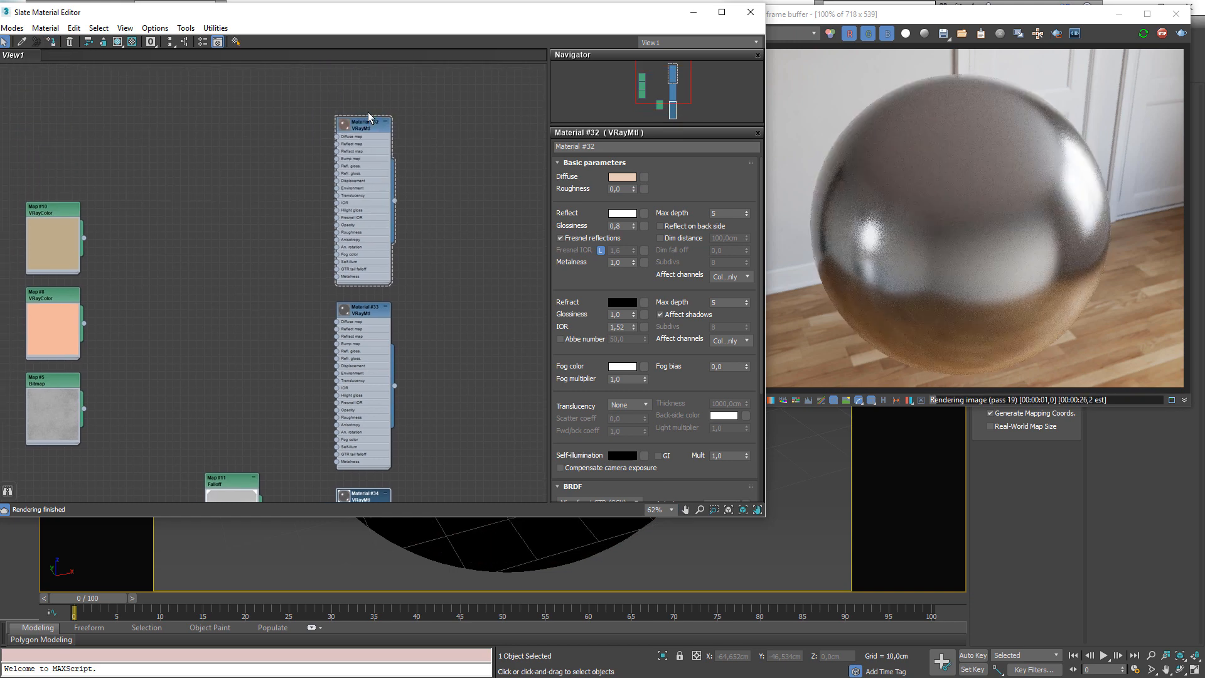
pyautogui.click(364, 119)
pyautogui.rightClick(620, 176)
pyautogui.click(649, 183)
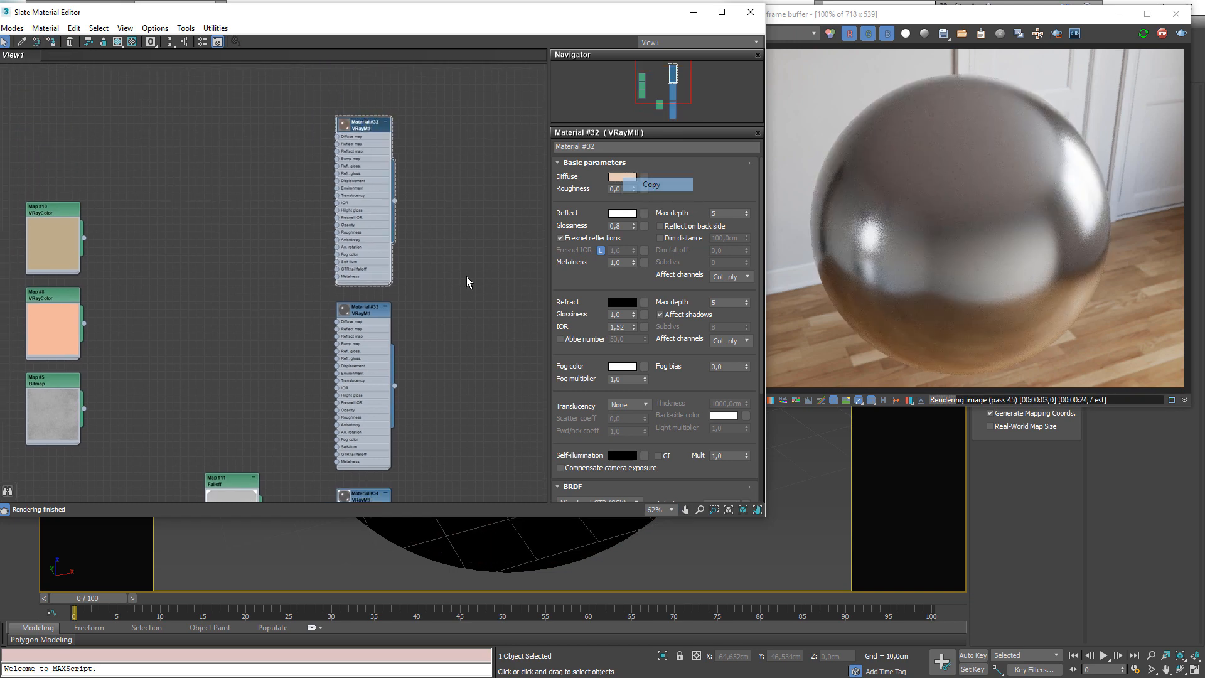
# Paste the copied peach color into the Falloff map's front color
pyautogui.moveTo(259, 480); pyautogui.dragTo(289, 376, button='middle')
pyautogui.doubleClick(283, 377)
pyautogui.rightClick(570, 191)
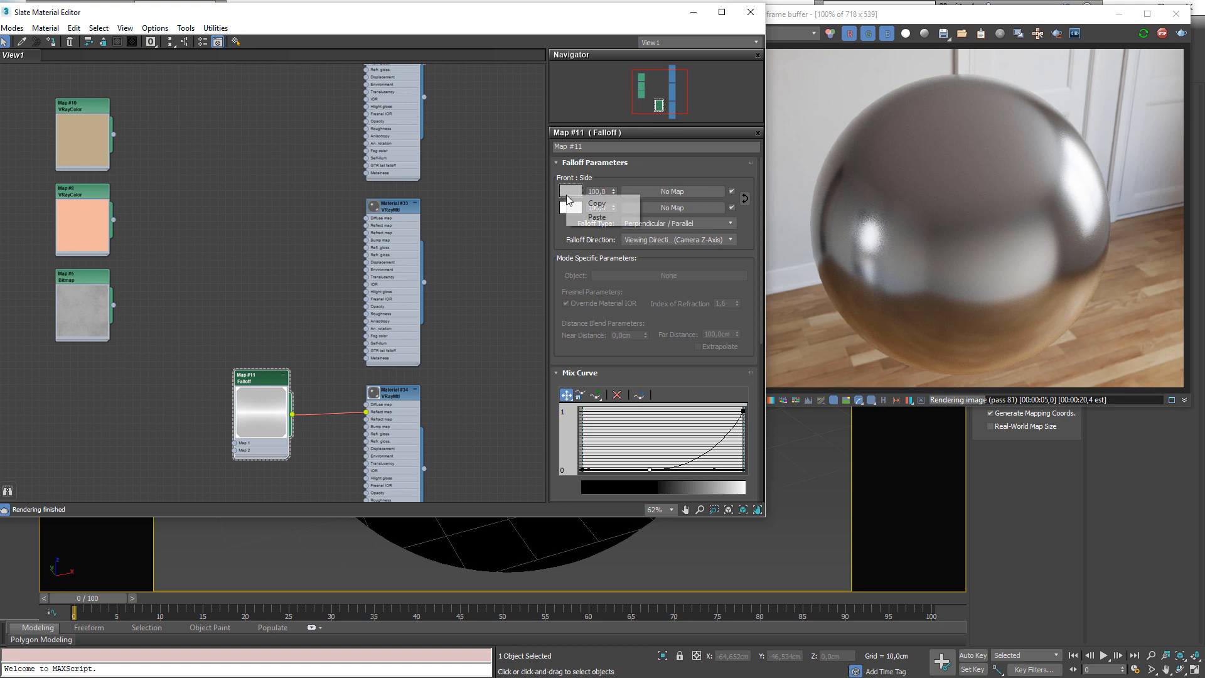
pyautogui.click(593, 218)
# Assign Material #32 to the selected sphere
pyautogui.moveTo(366, 240); pyautogui.dragTo(316, 361, button='middle')
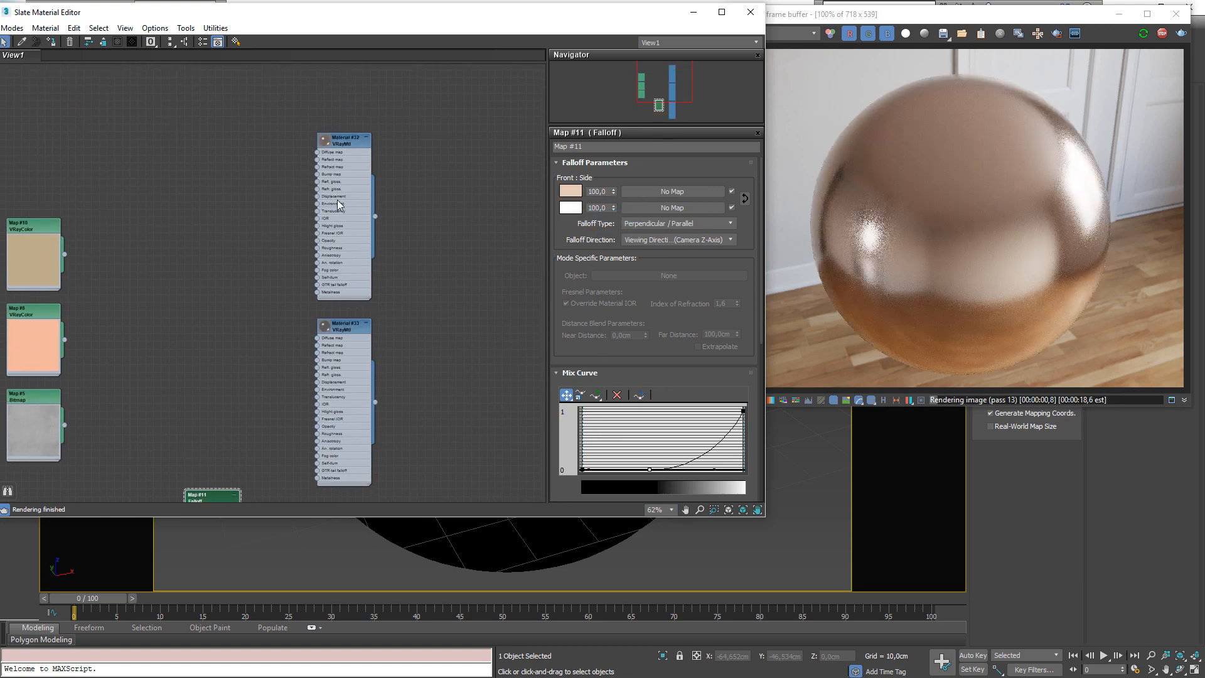
pyautogui.doubleClick(336, 143)
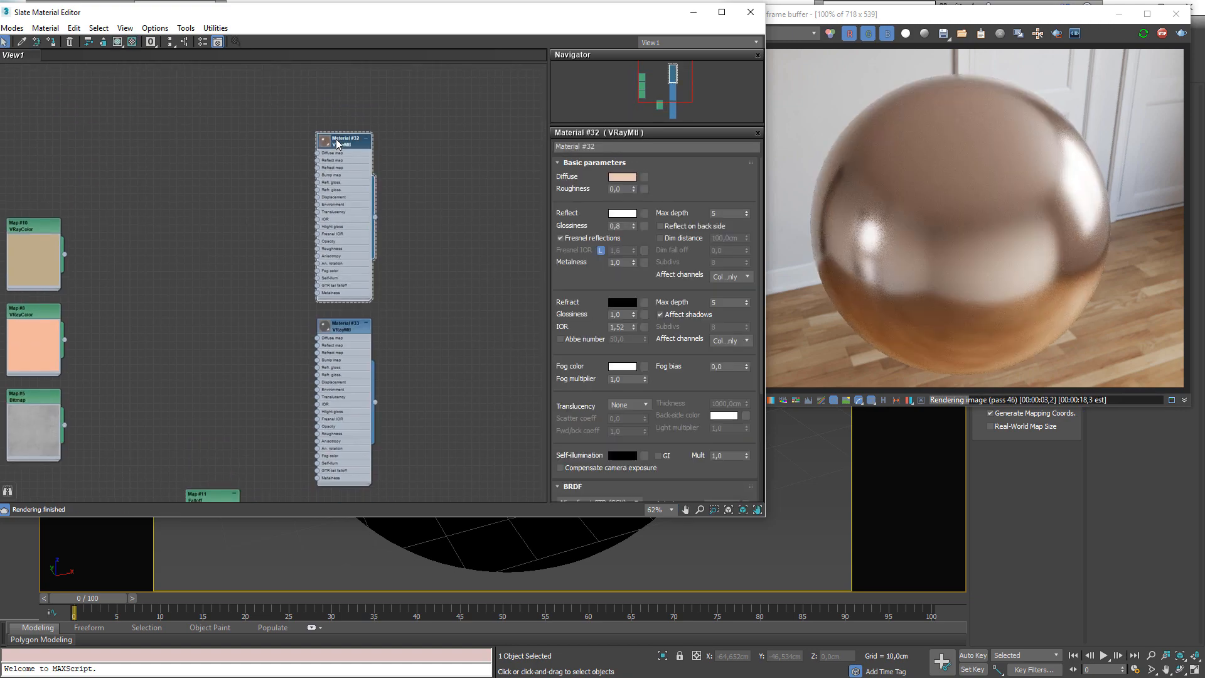
pyautogui.click(56, 40)
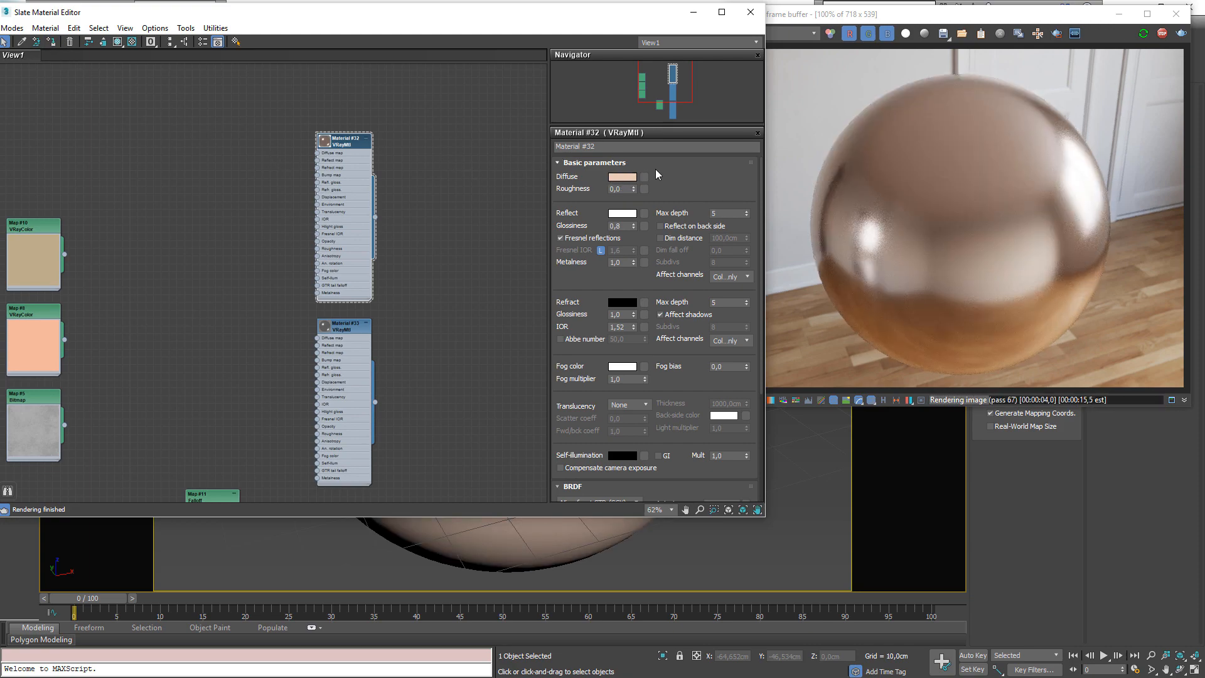
# Set Material #32's reflect color to pure red (255, 0, 0)
pyautogui.click(622, 214)
pyautogui.moveTo(402, 134); pyautogui.dragTo(489, 134)
pyautogui.click(475, 194)
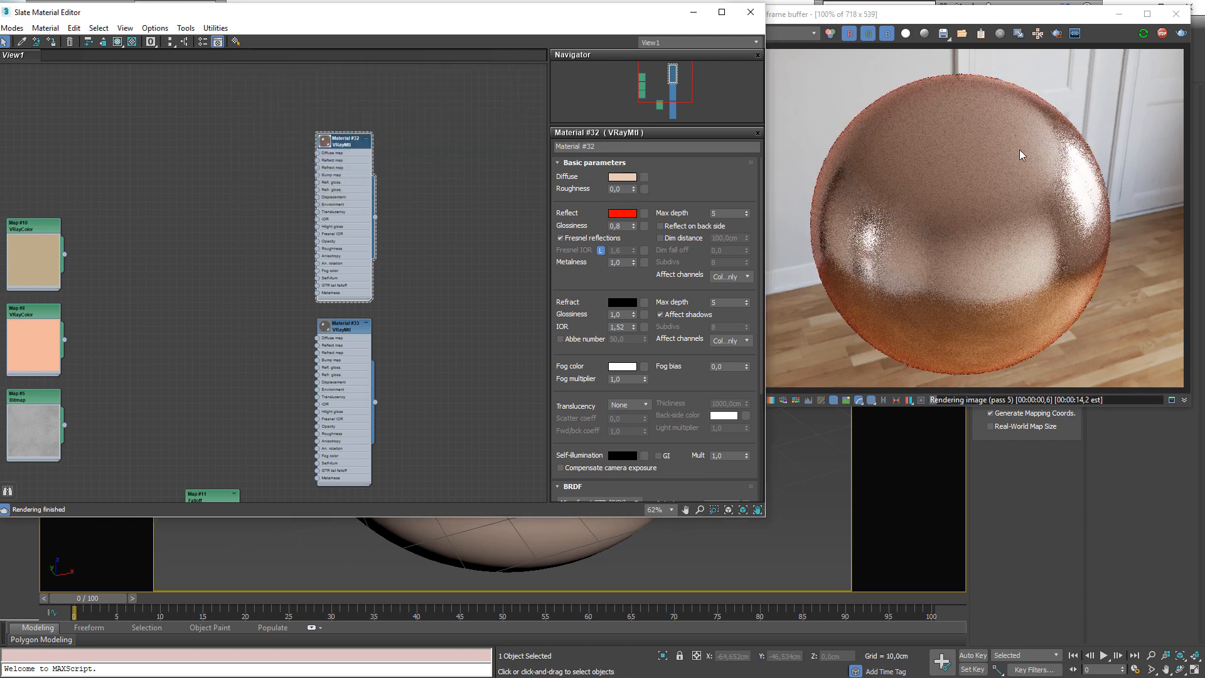
# Set Material #32's reflect color back to white (255, 255, 255)
pyautogui.click(621, 214)
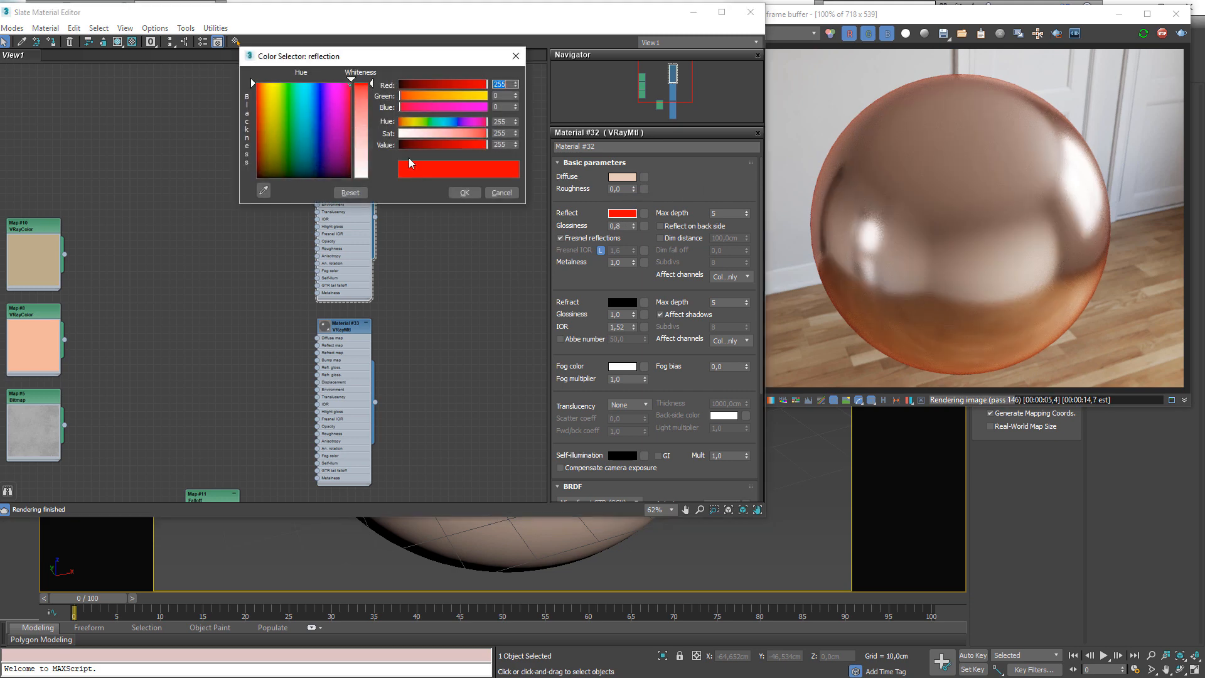
pyautogui.moveTo(364, 103); pyautogui.dragTo(363, 179)
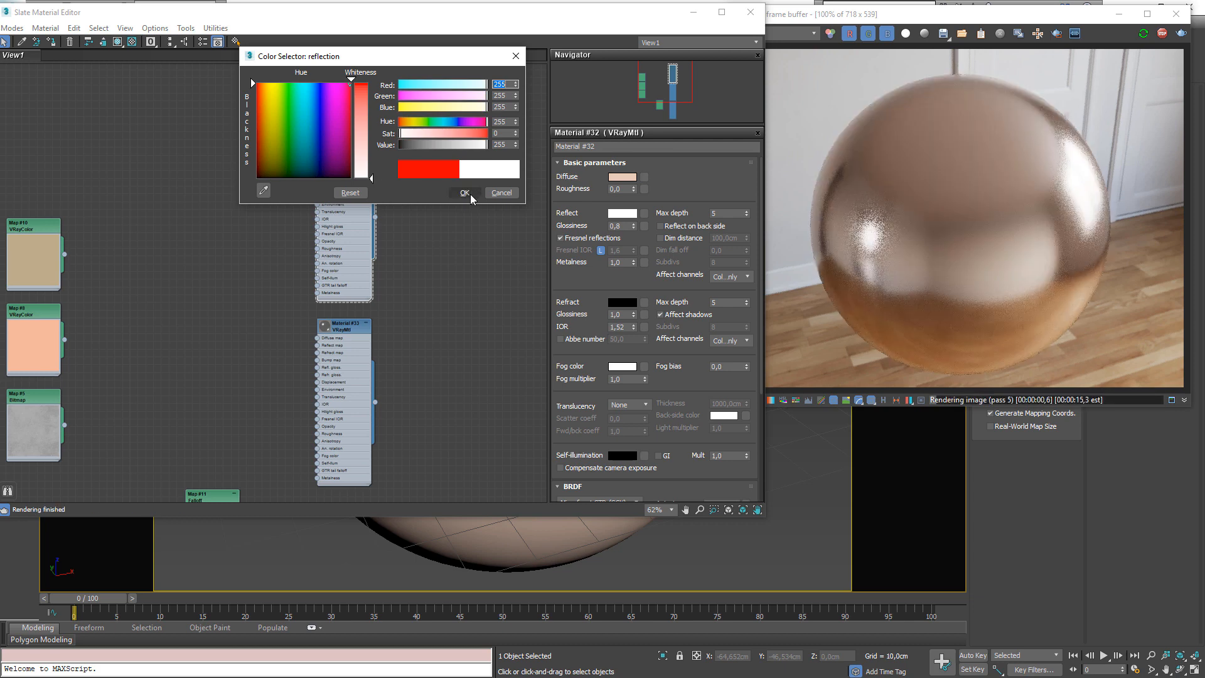
pyautogui.click(468, 193)
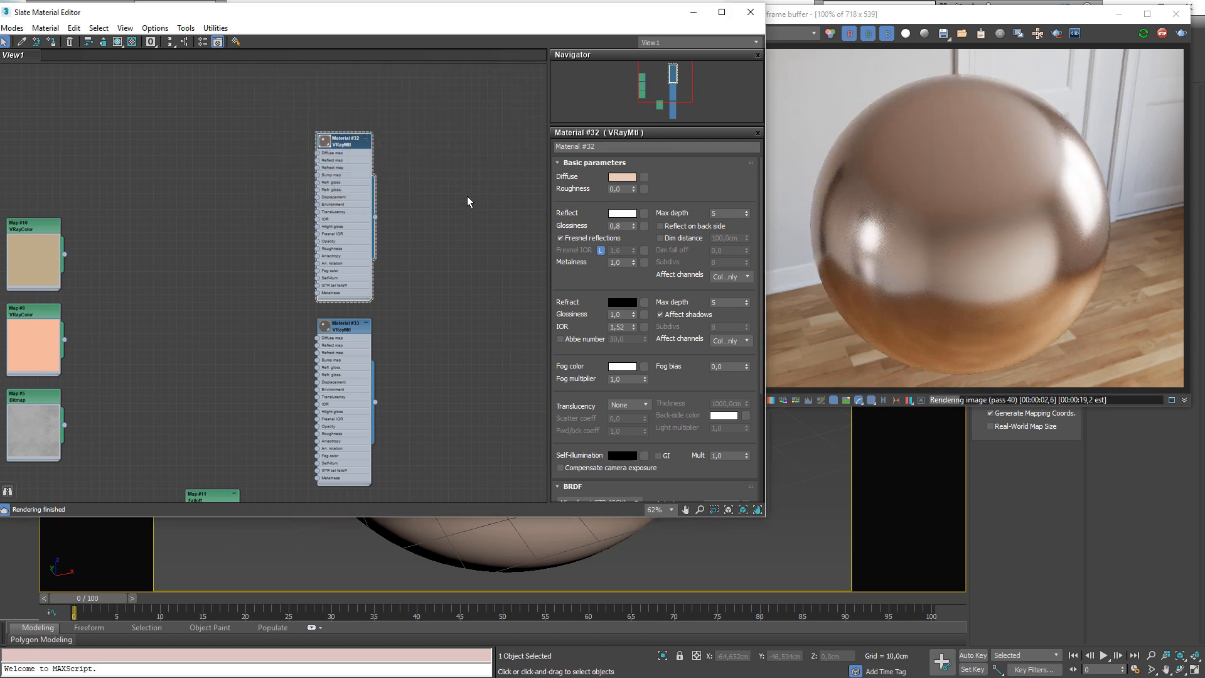
pyautogui.moveTo(341, 135); pyautogui.dragTo(369, 78)
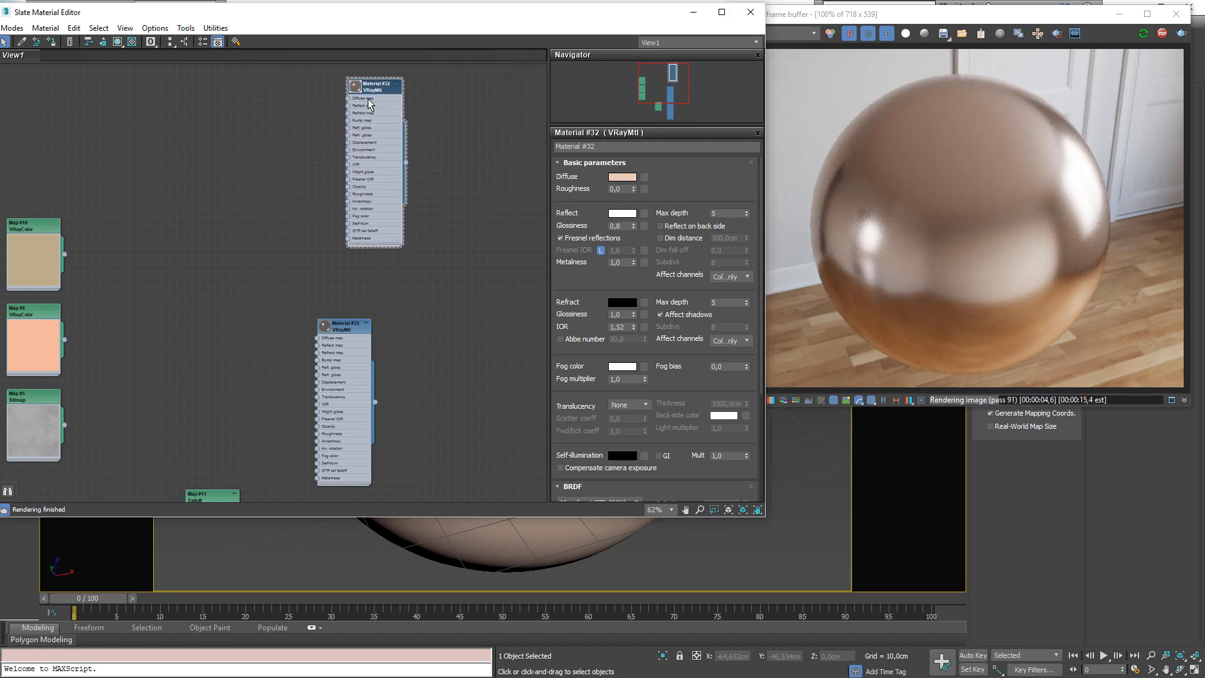
pyautogui.moveTo(367, 99); pyautogui.dragTo(366, 186, button='middle')
pyautogui.scroll(3, 365, 186)
pyautogui.doubleClick(341, 176)
pyautogui.moveTo(374, 167); pyautogui.dragTo(291, 120)
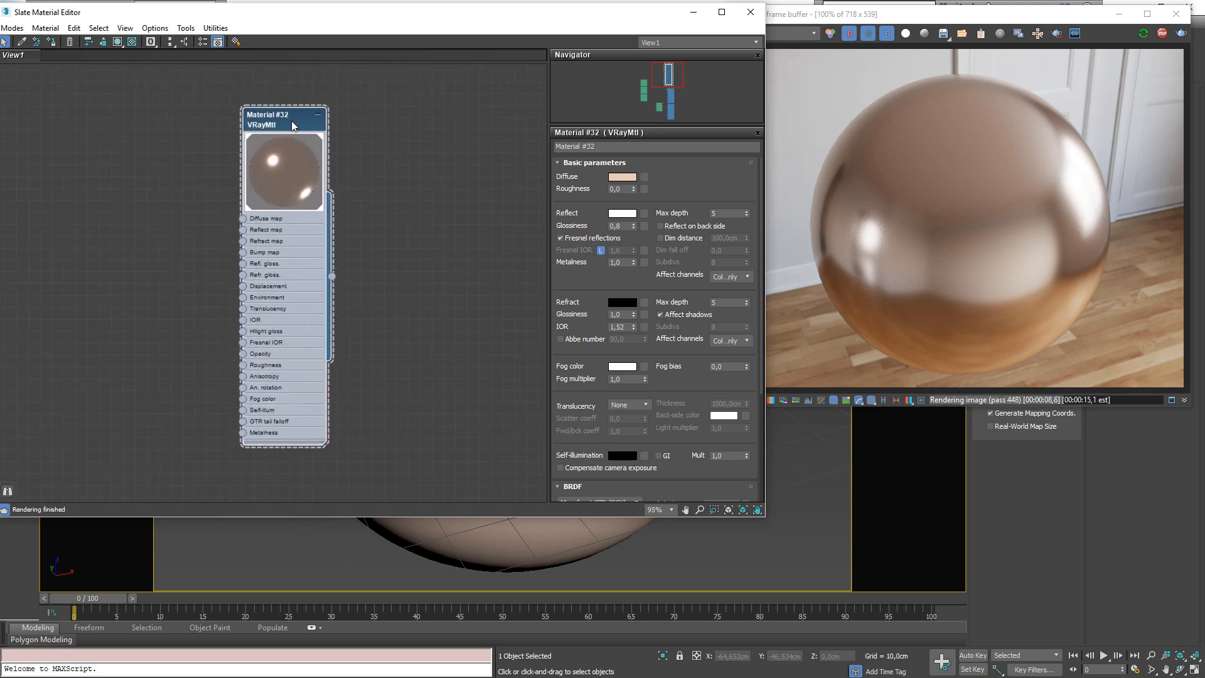
pyautogui.moveTo(291, 120); pyautogui.dragTo(291, 141)
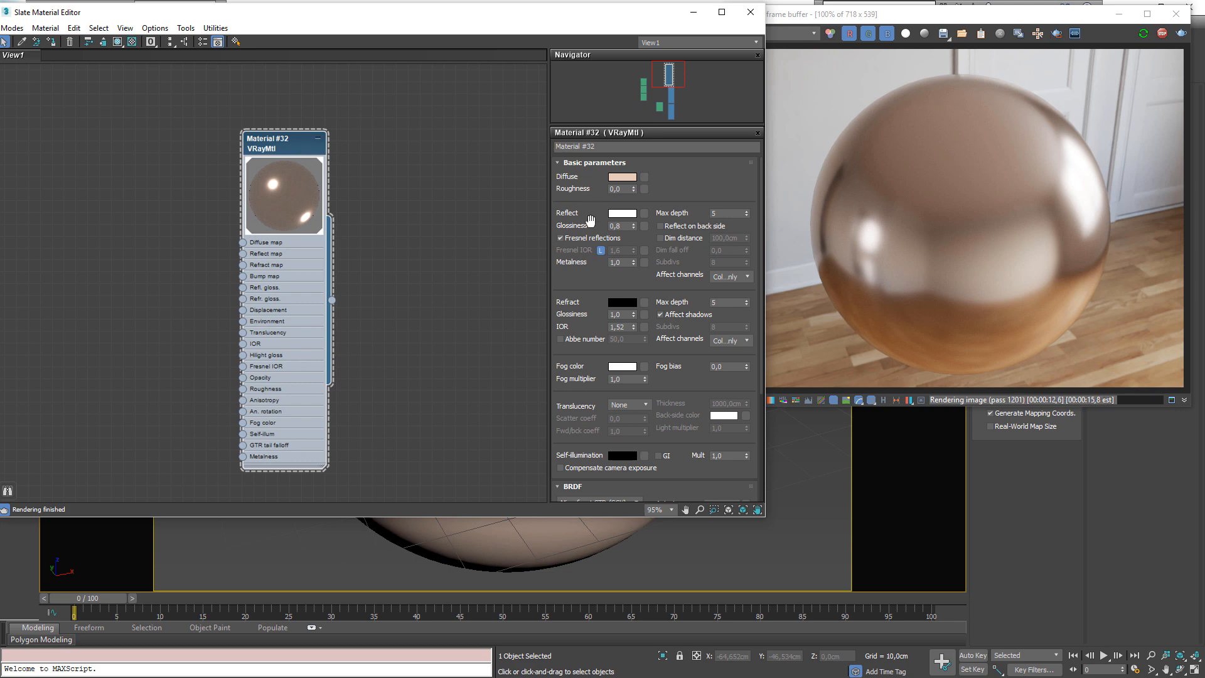
# Turn Fresnel reflections off, check the reflect color, and turn Fresnel reflections back on
pyautogui.moveTo(618, 262)
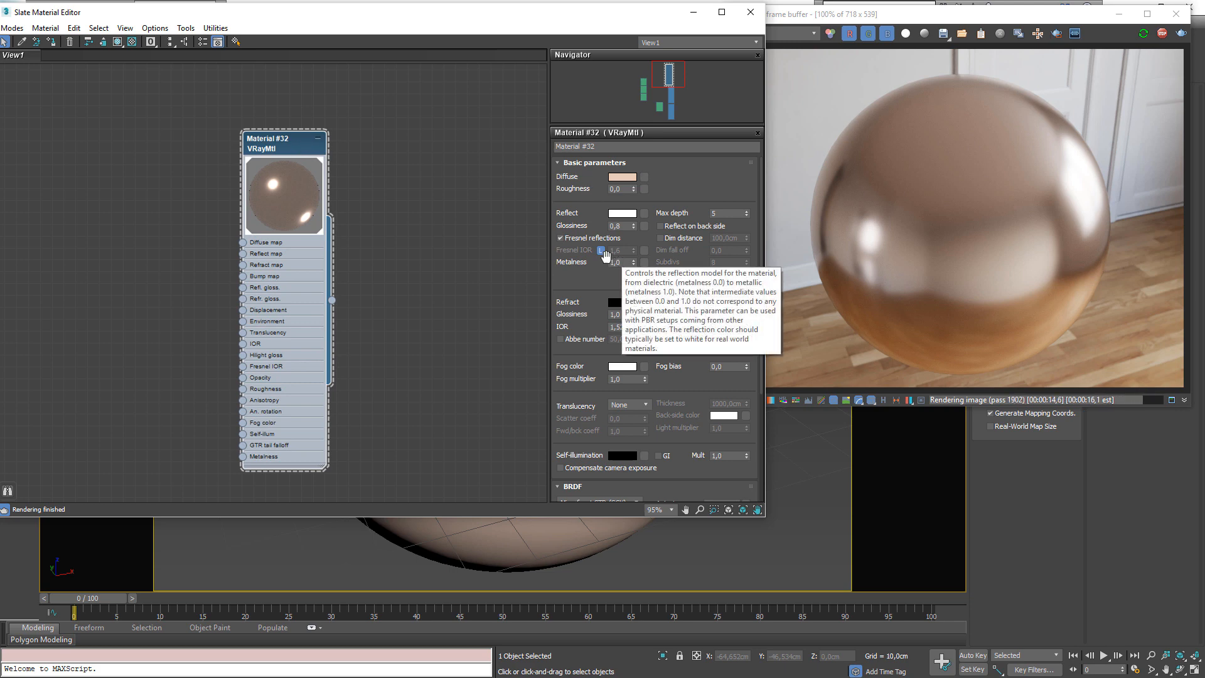
pyautogui.click(567, 239)
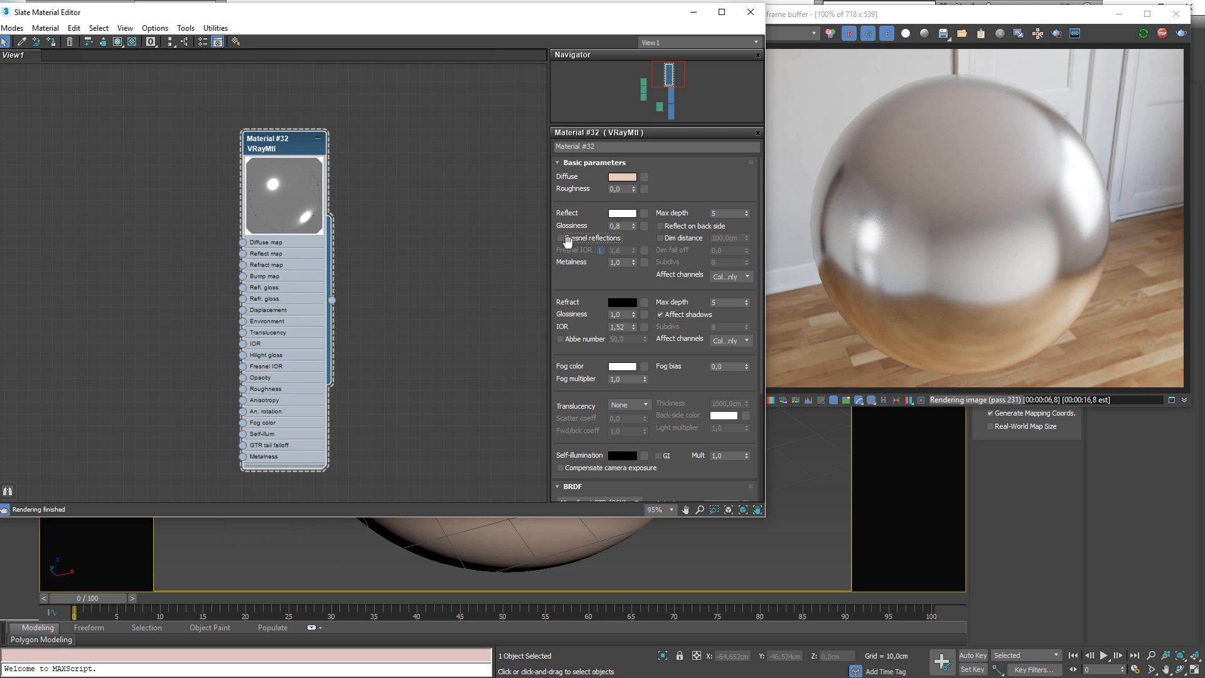
pyautogui.click(620, 262)
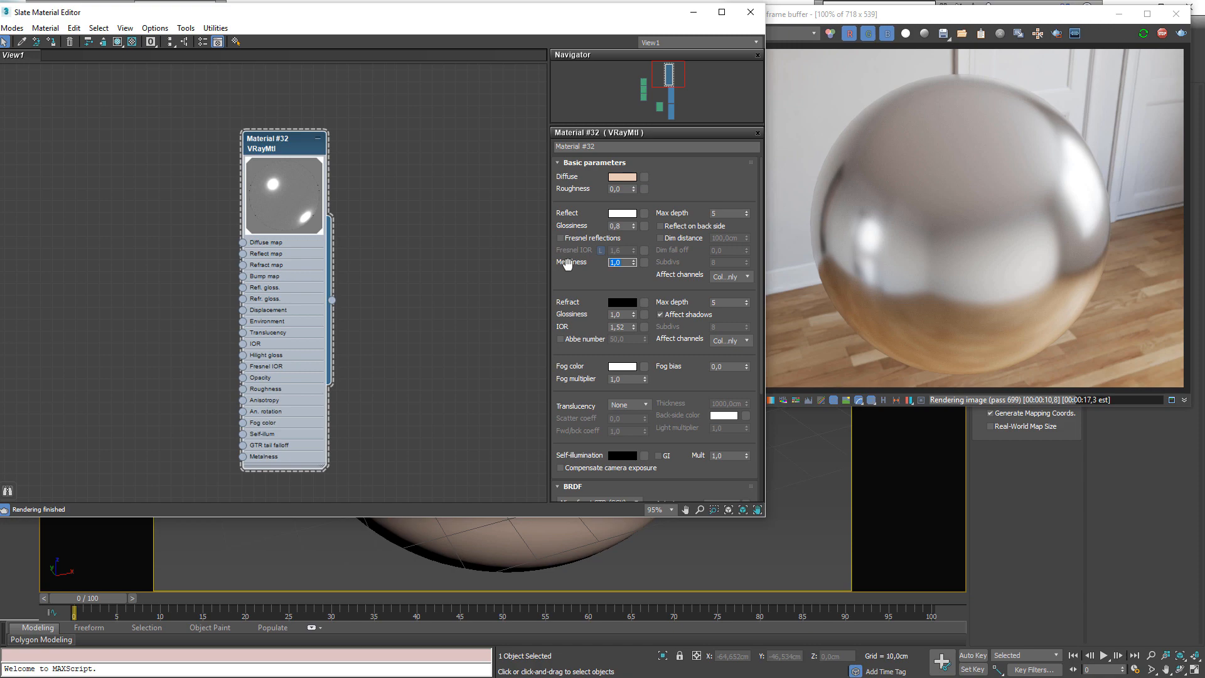
pyautogui.click(632, 214)
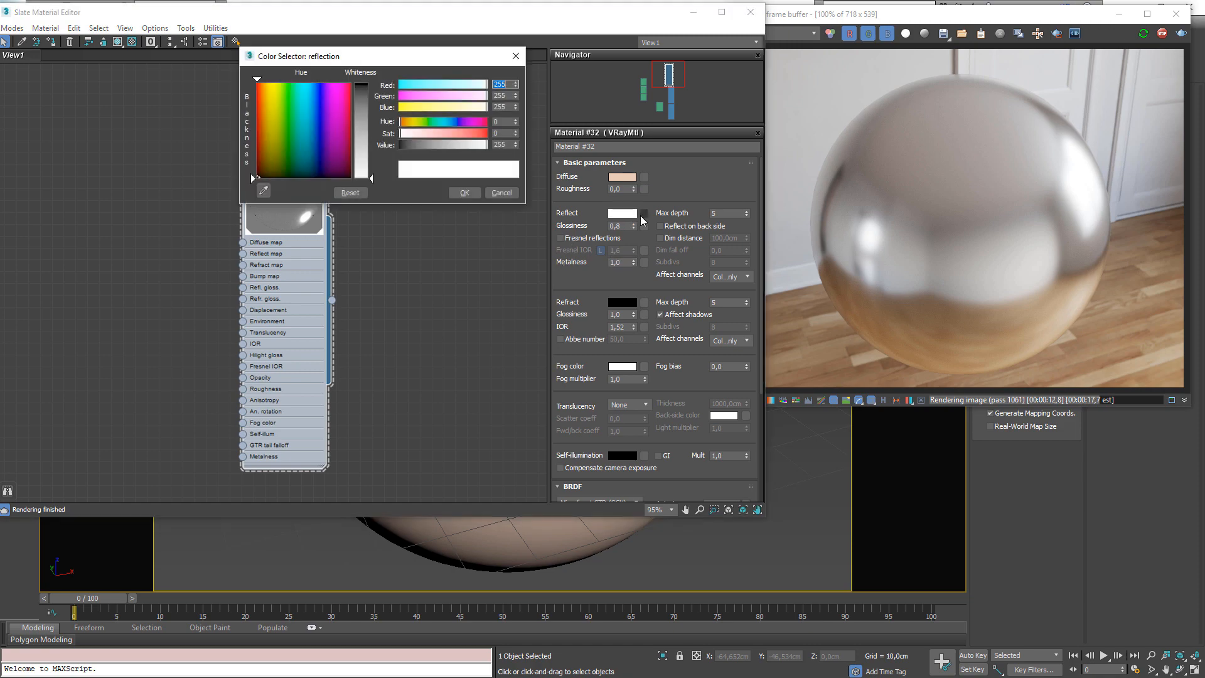
pyautogui.moveTo(367, 178)
pyautogui.mouseDown()
pyautogui.moveTo(366, 84)
pyautogui.moveTo(366, 178)
pyautogui.mouseUp()
pyautogui.click(465, 192)
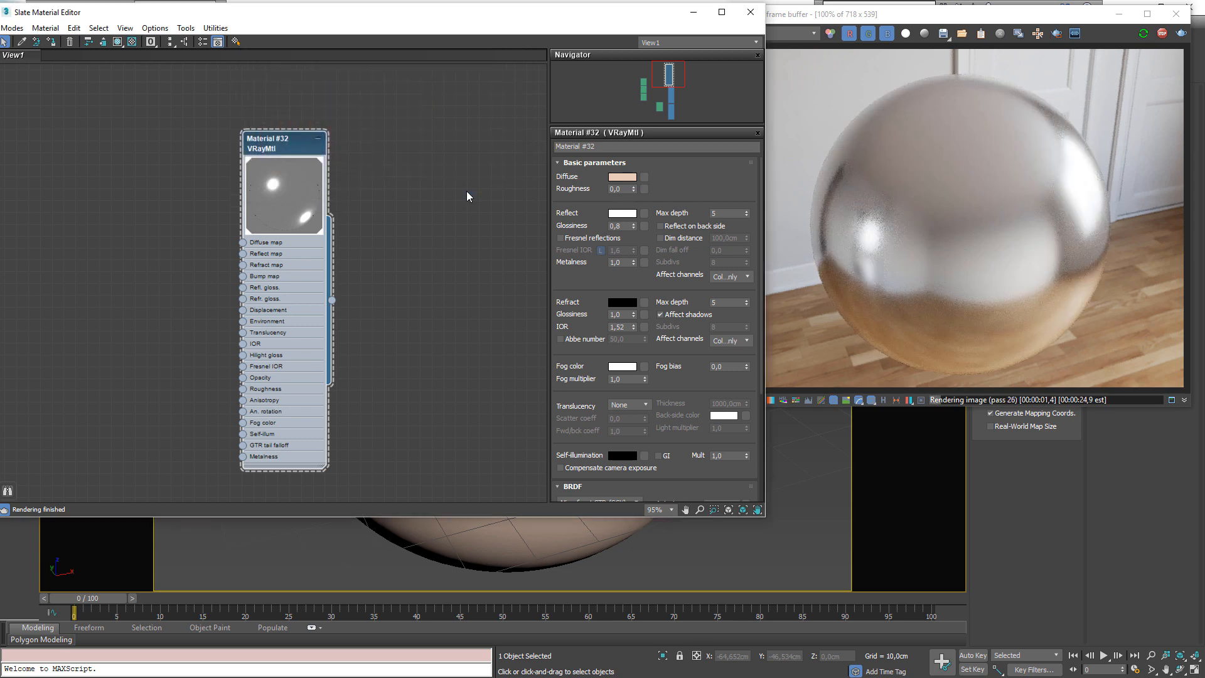
pyautogui.click(560, 238)
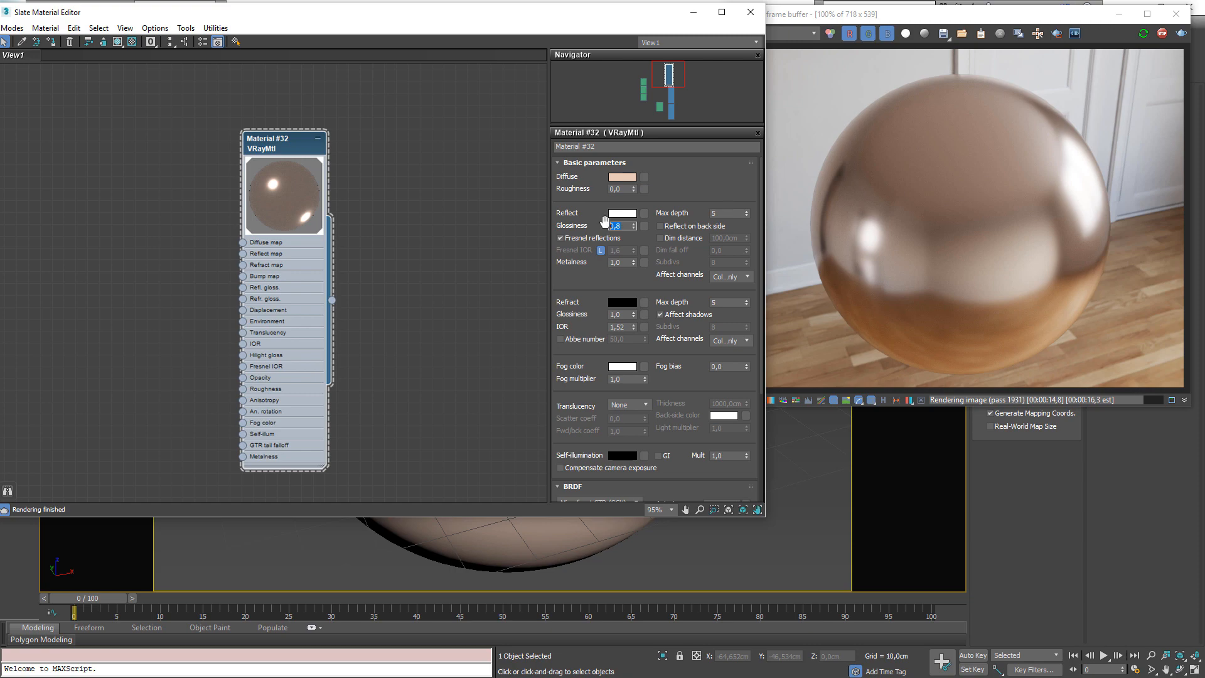
# Set the reflection glossiness to 0, then to 1 to compare matte and mirror reflections
pyautogui.write('0')
pyautogui.press('Return')
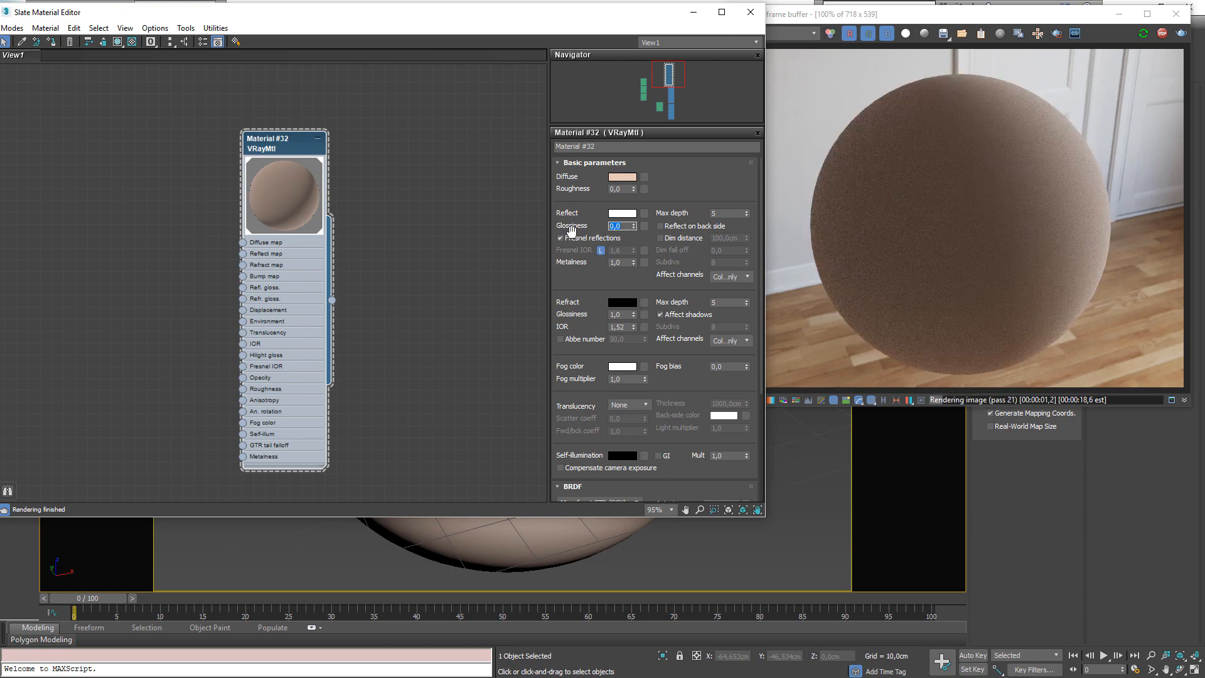
pyautogui.write('1')
pyautogui.press('Return')
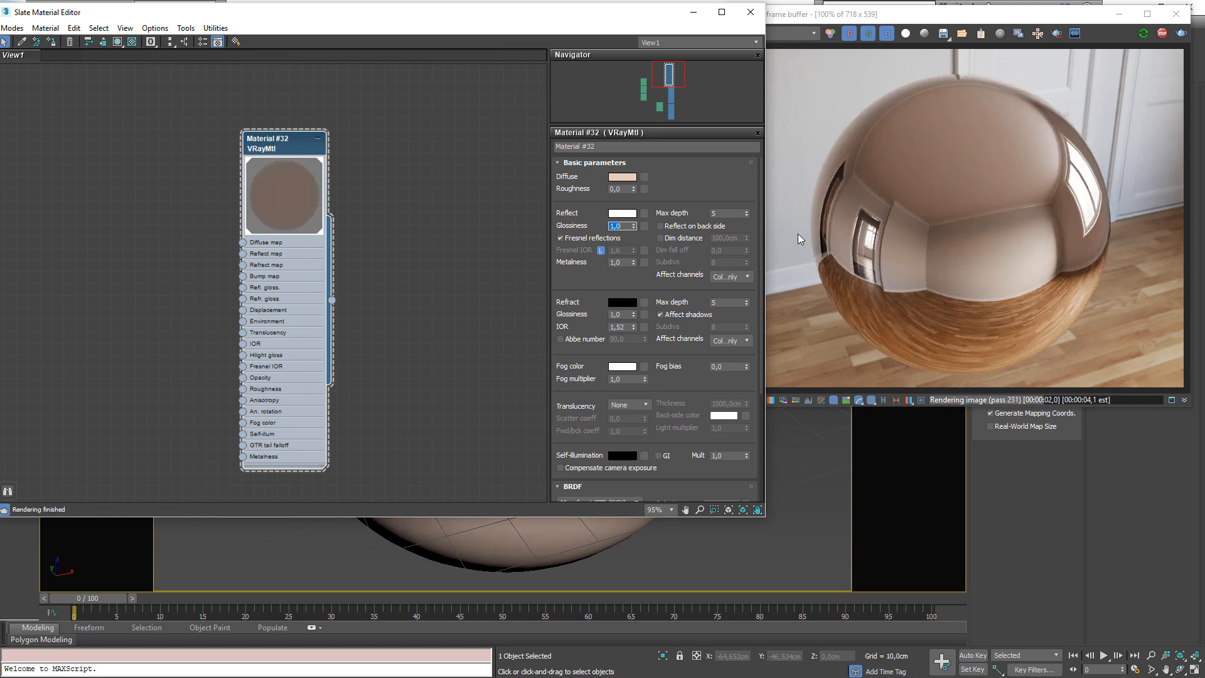
# Switch the BRDF to Use roughness and set the reflection roughness to 0.2
pyautogui.moveTo(694, 390); pyautogui.dragTo(686, 200)
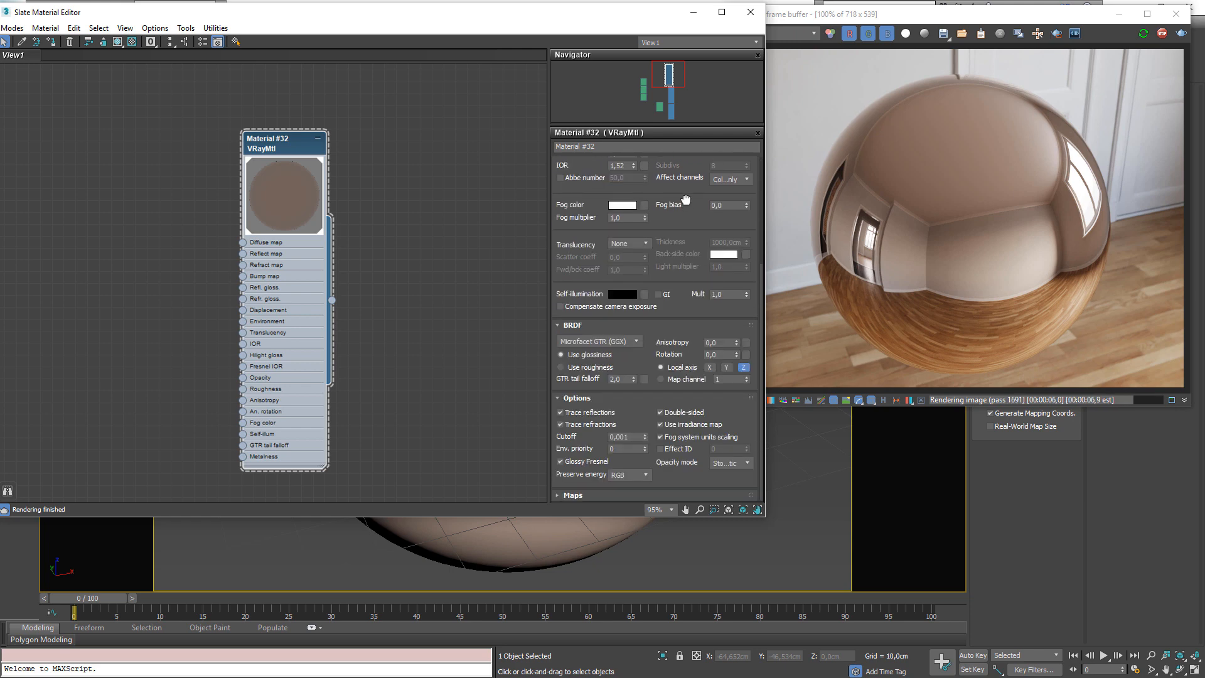
pyautogui.click(561, 368)
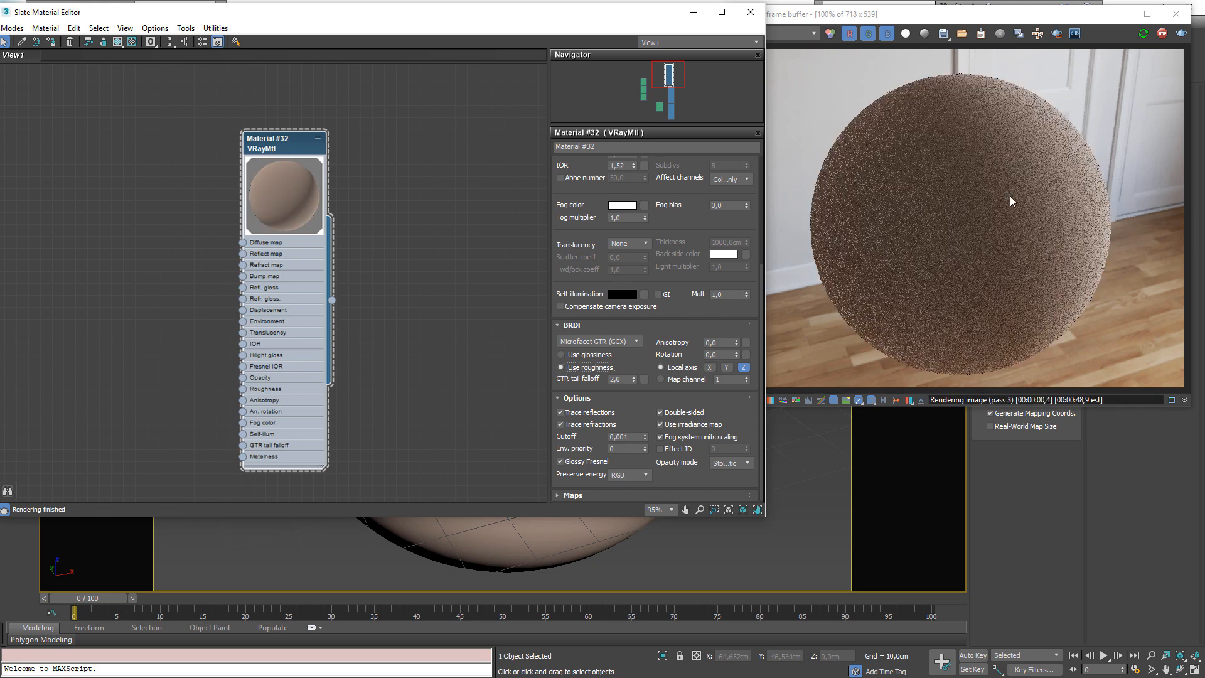
pyautogui.moveTo(682, 256); pyautogui.dragTo(683, 262)
pyautogui.scroll(5, 683, 263)
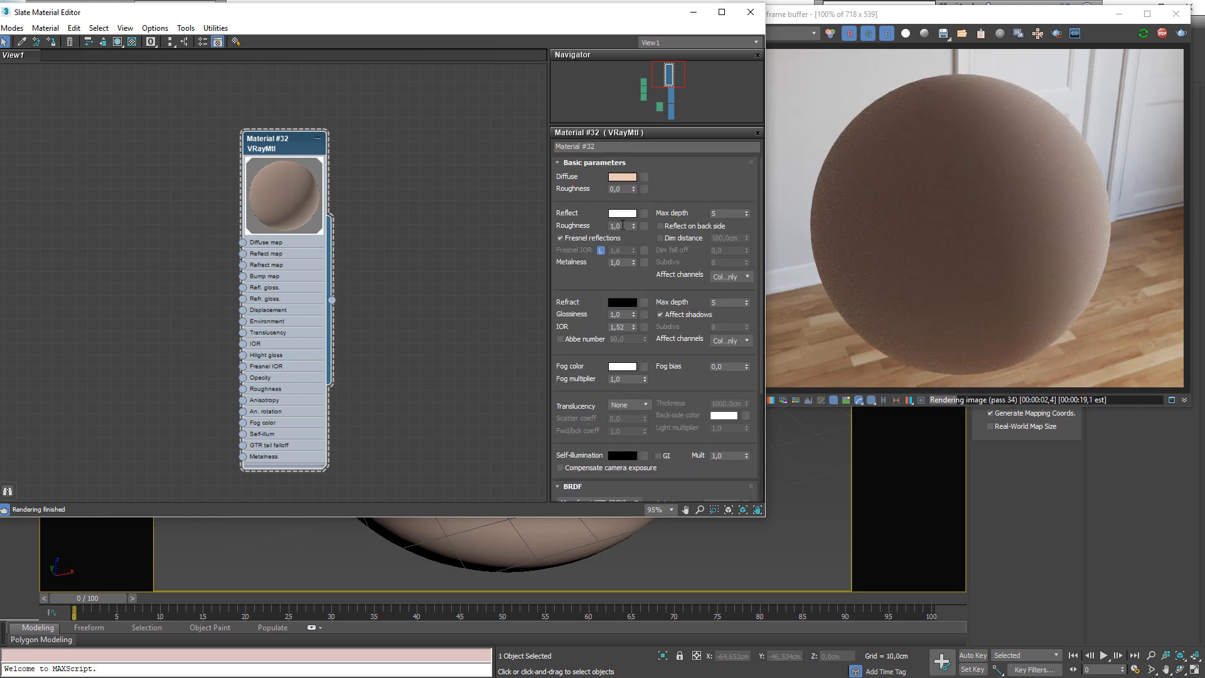
pyautogui.rightClick(631, 230)
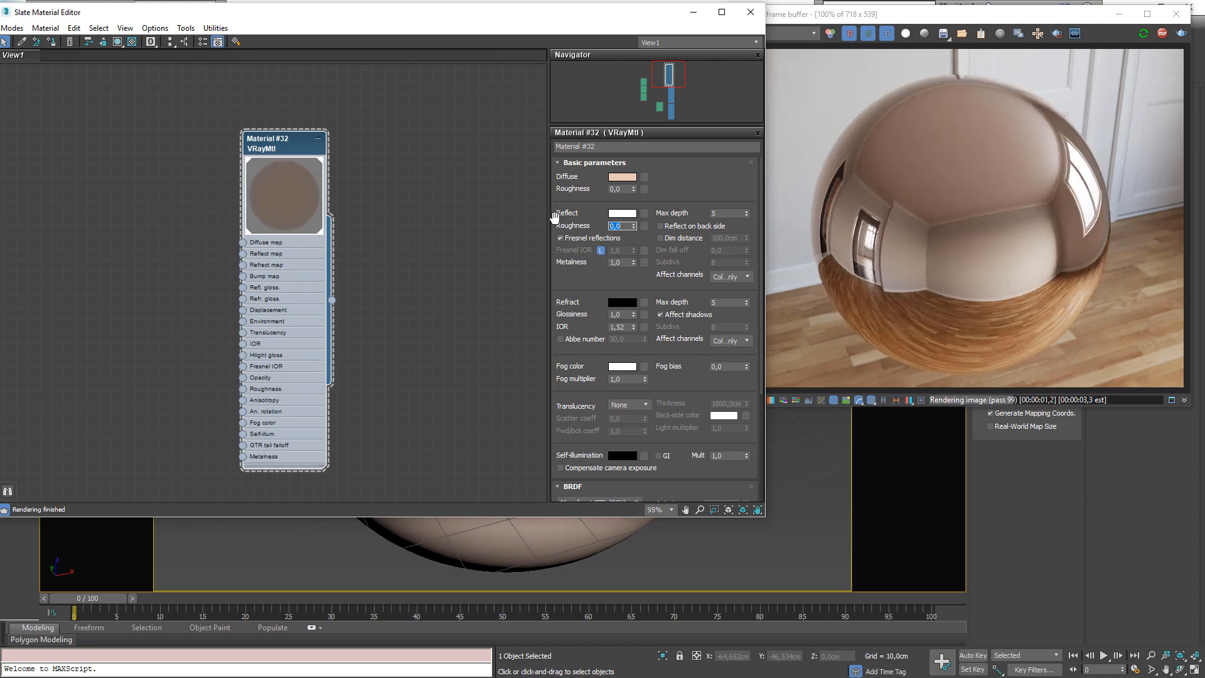
pyautogui.write('0')
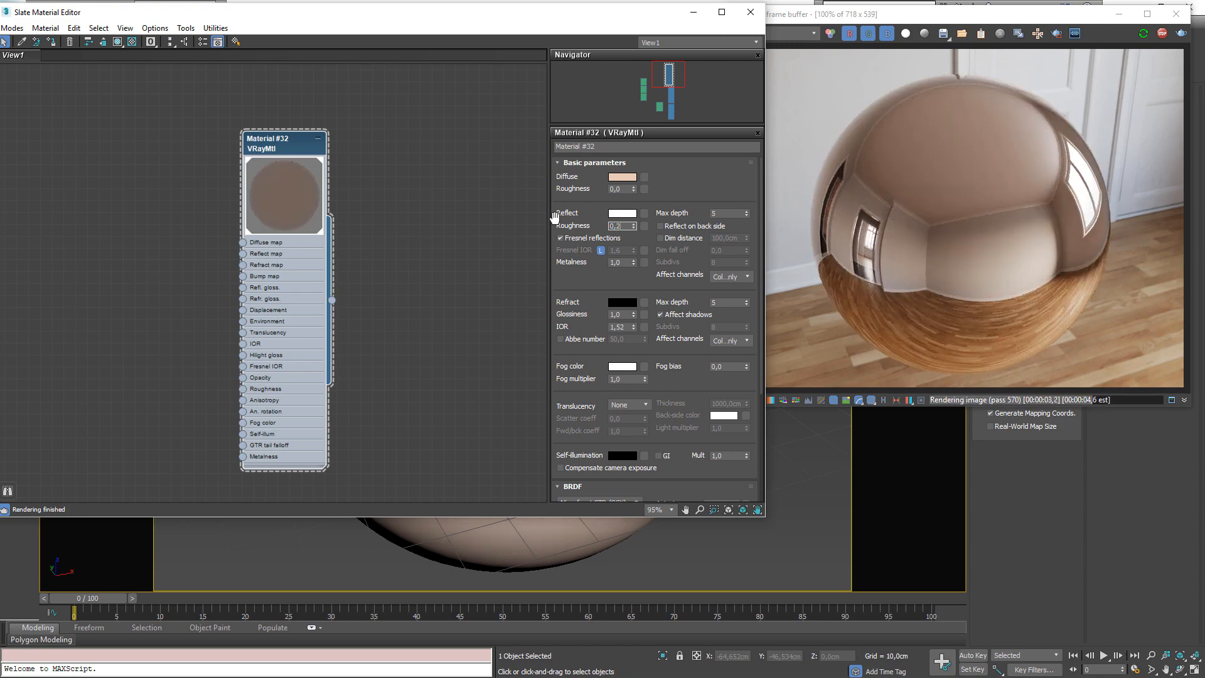
pyautogui.write(',2')
pyautogui.press('Return')
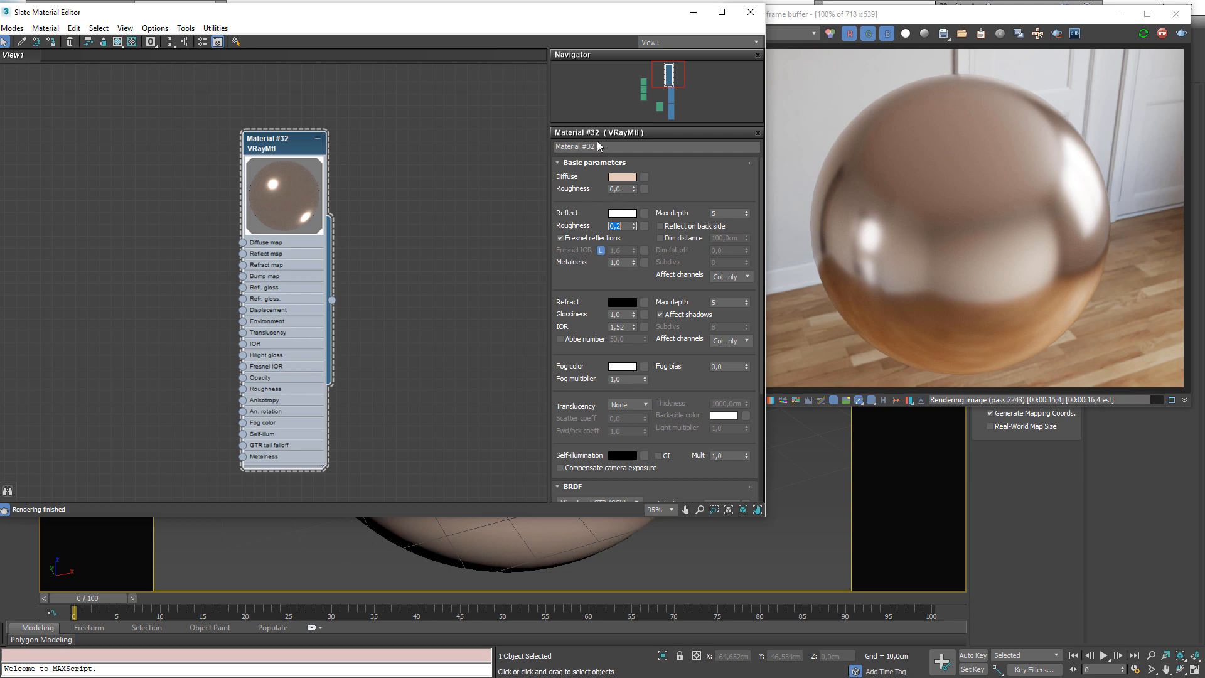
# Set Material #32's diffuse color to a saturated blue
pyautogui.scroll(-2, 183, 171)
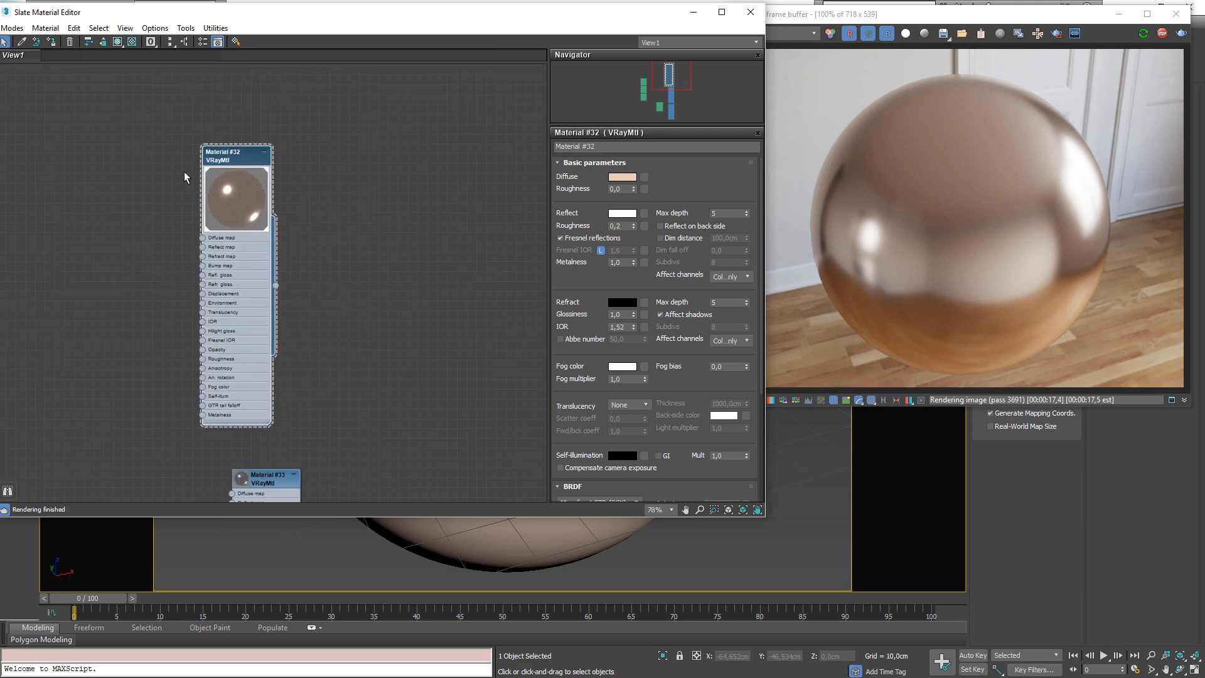
pyautogui.moveTo(235, 167); pyautogui.dragTo(265, 157)
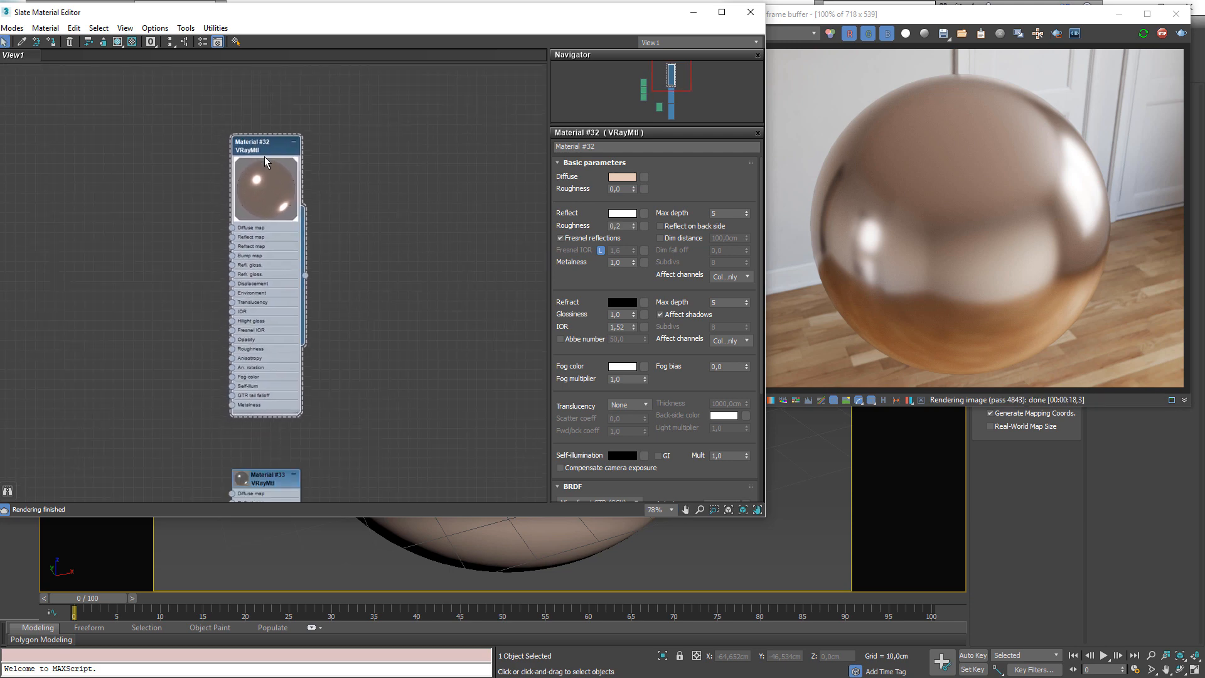
pyautogui.scroll(-2, 263, 174)
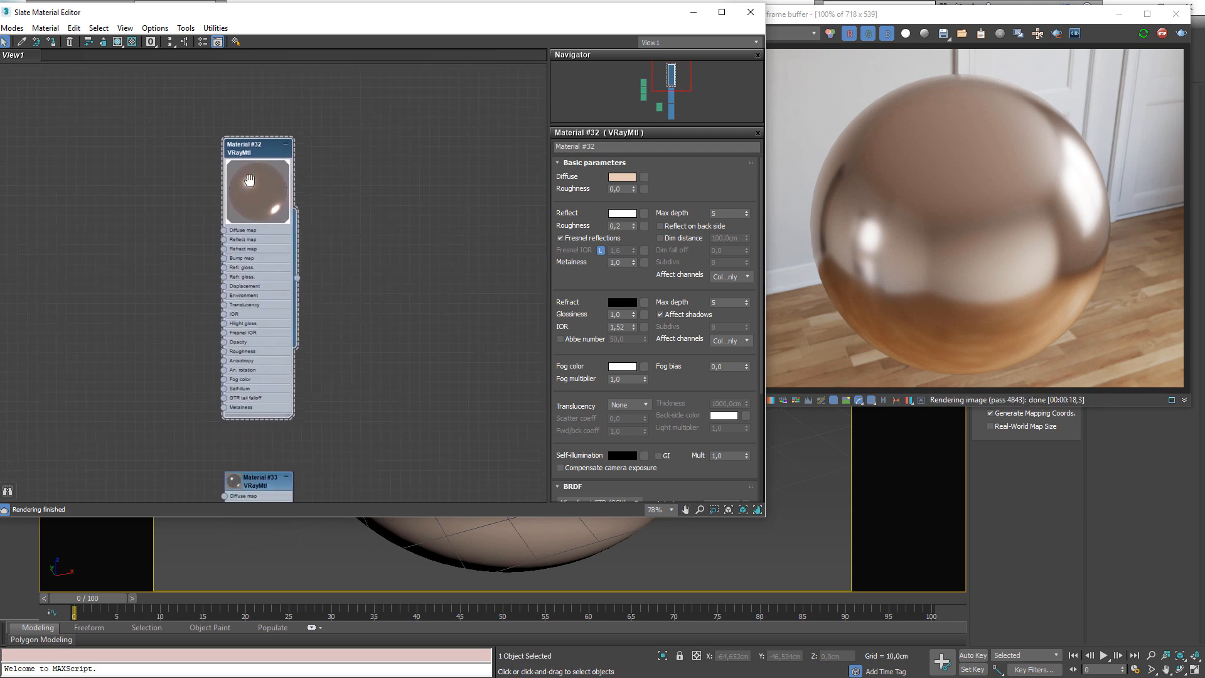
pyautogui.scroll(2, 260, 164)
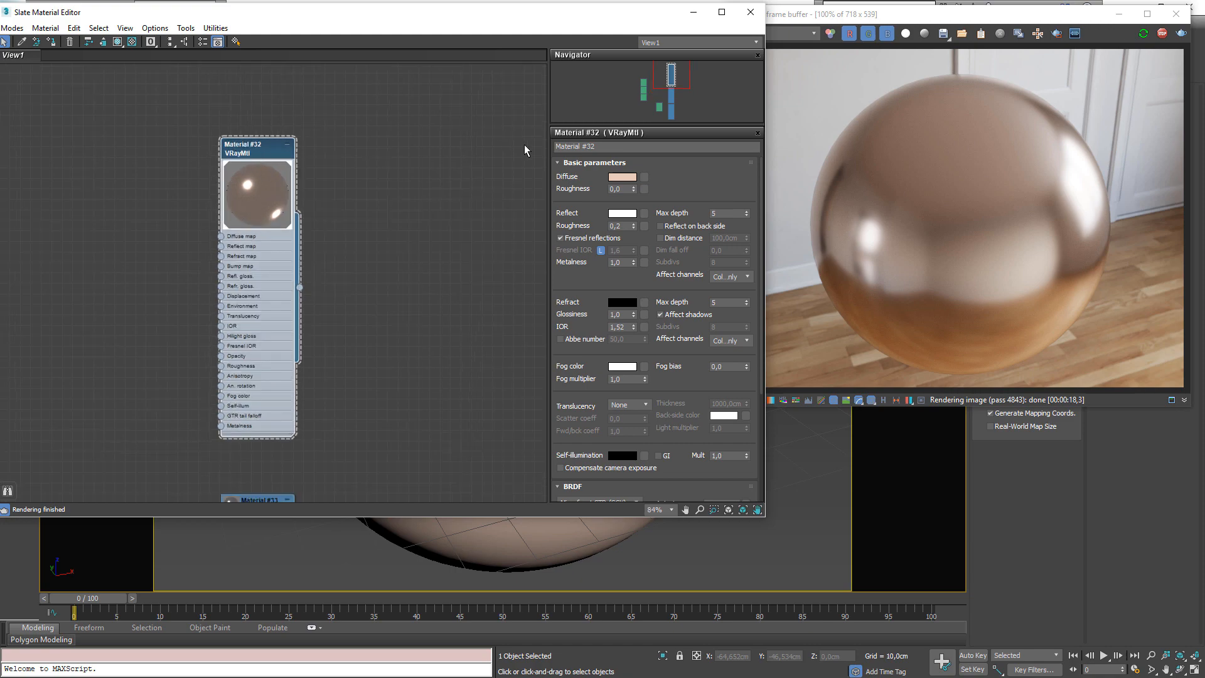
pyautogui.click(623, 177)
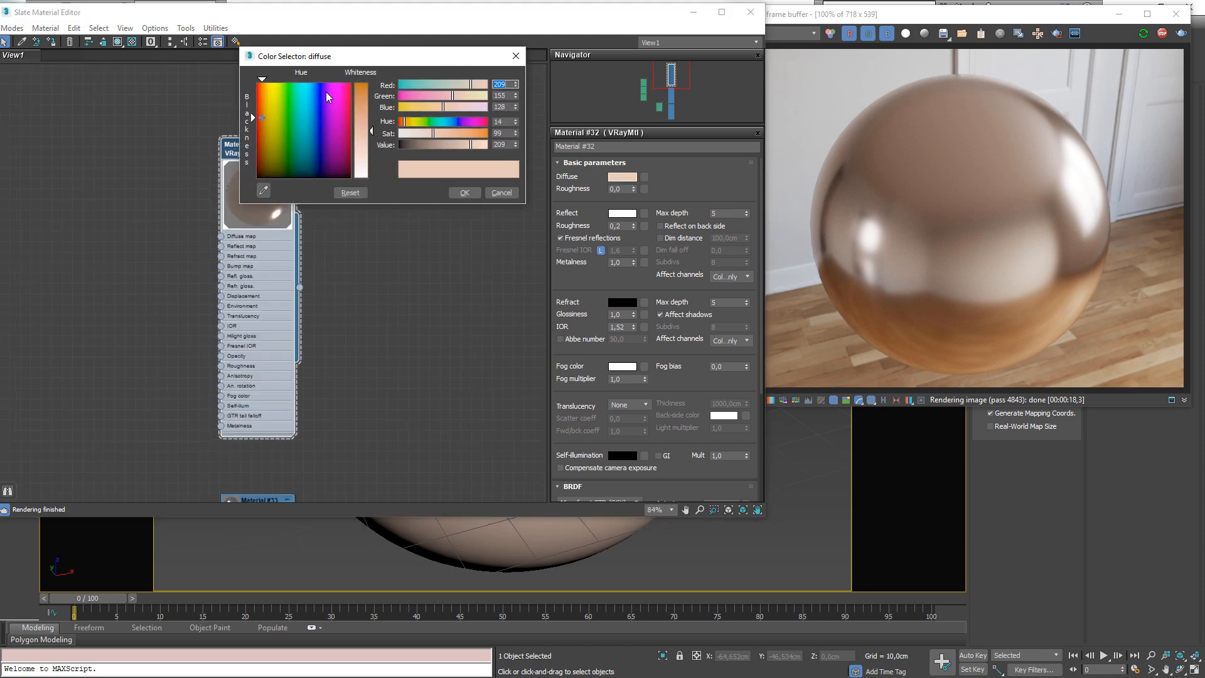
pyautogui.moveTo(303, 130); pyautogui.dragTo(315, 94)
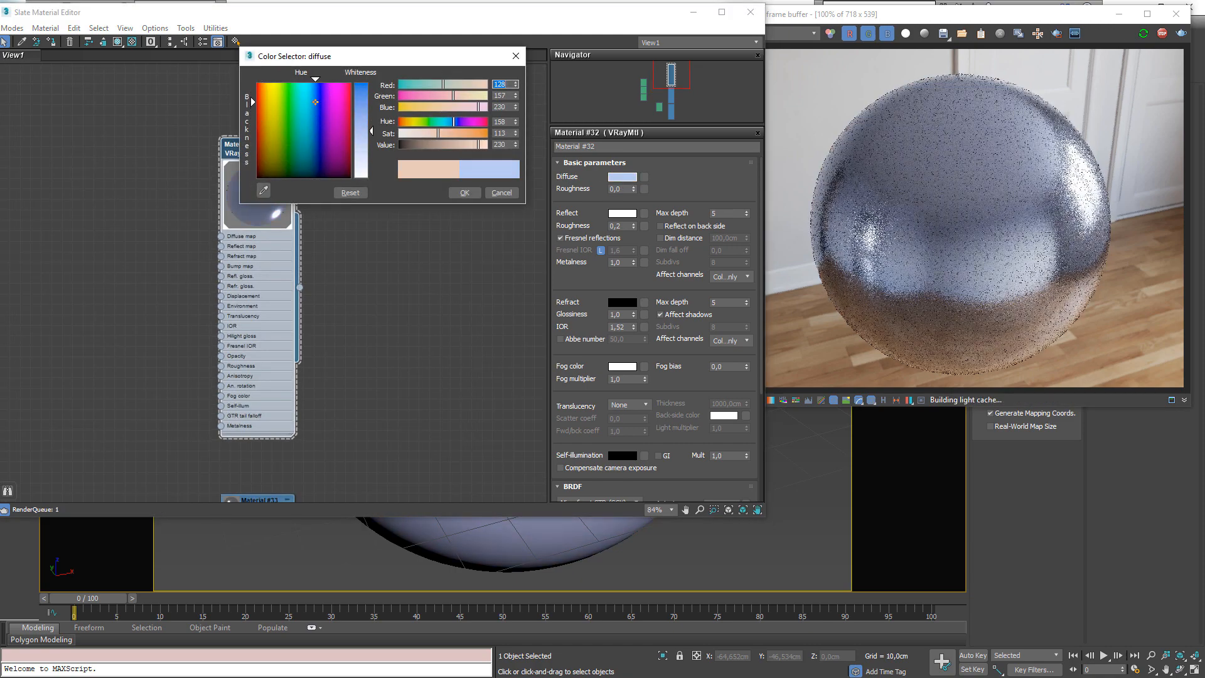
pyautogui.moveTo(457, 134); pyautogui.dragTo(471, 134)
pyautogui.click(464, 193)
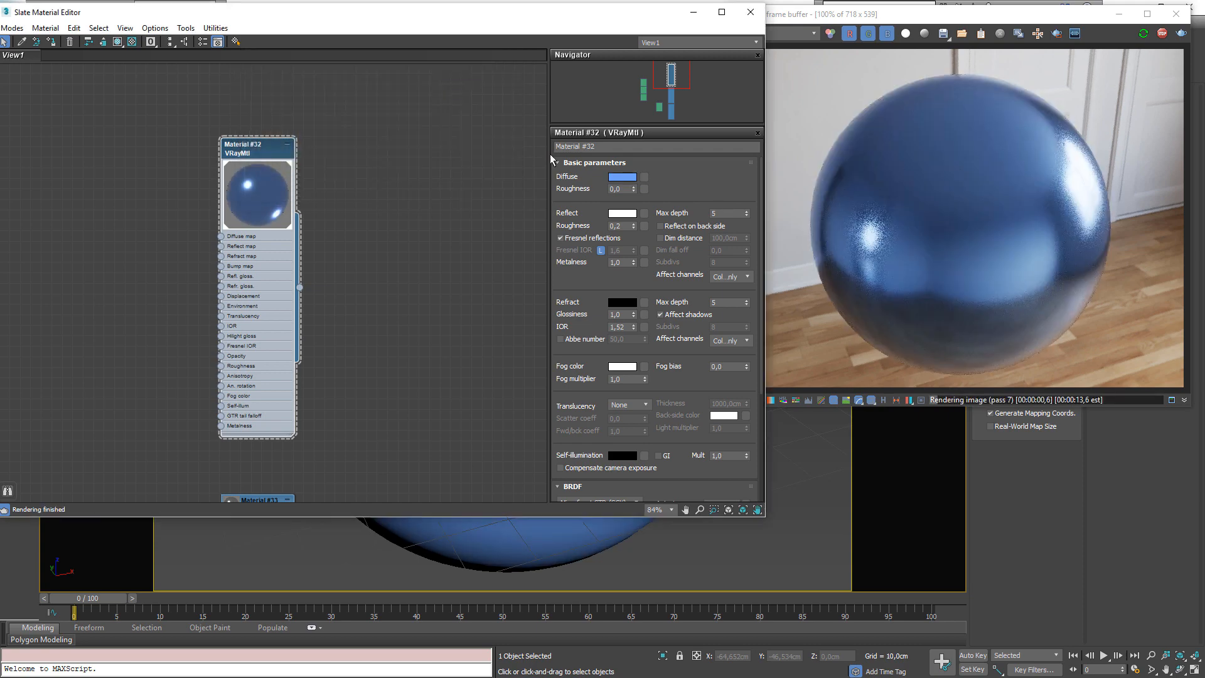
# Tint Material #32's reflect color light green
pyautogui.click(621, 213)
pyautogui.moveTo(285, 97); pyautogui.dragTo(283, 82)
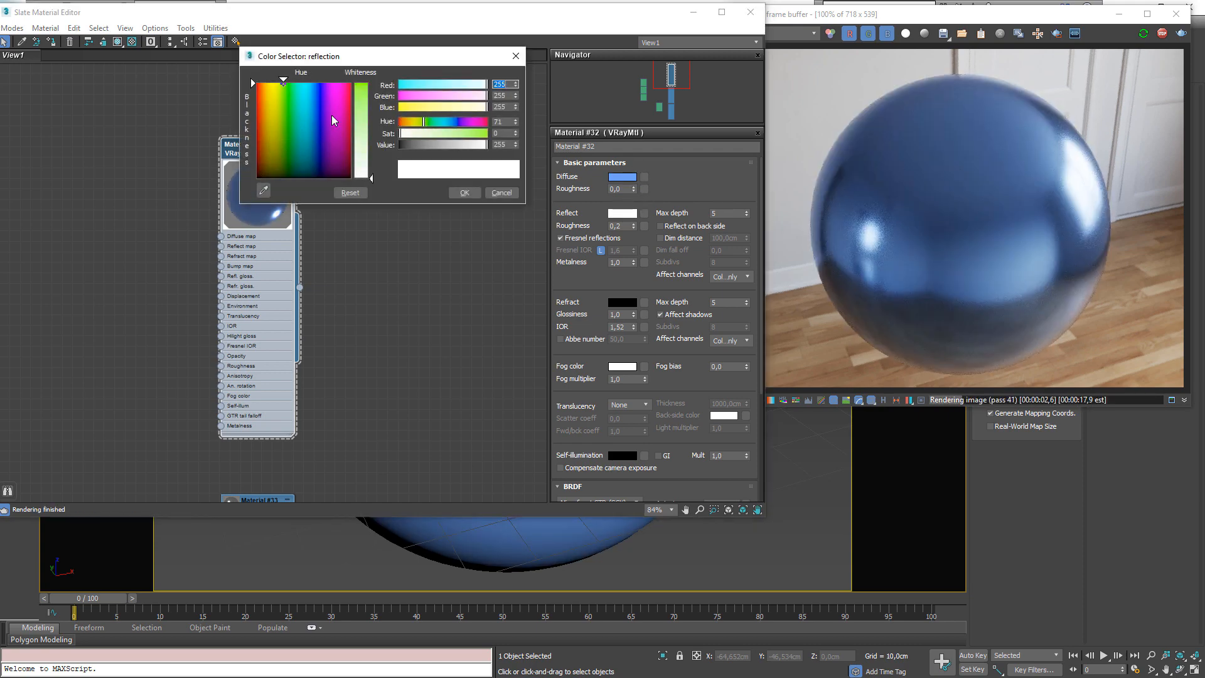
pyautogui.moveTo(371, 177); pyautogui.dragTo(369, 94)
pyautogui.click(463, 194)
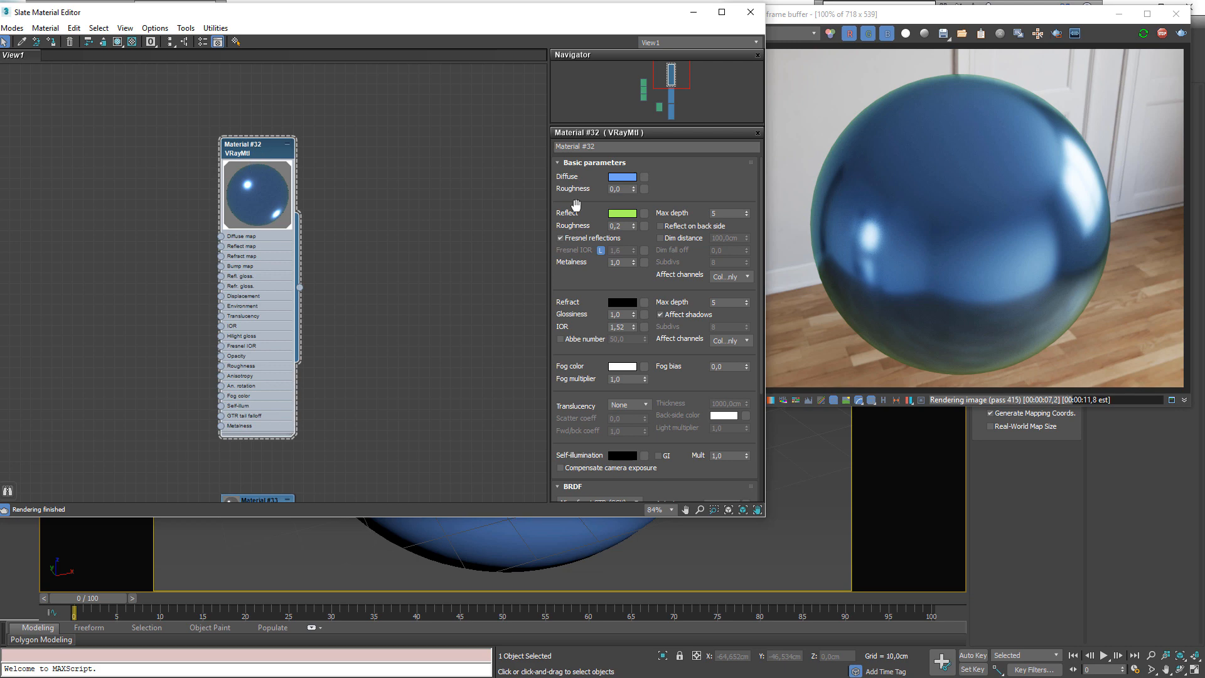
# Set Material #32's reflect color back to white
pyautogui.click(622, 213)
pyautogui.moveTo(361, 150); pyautogui.dragTo(362, 182)
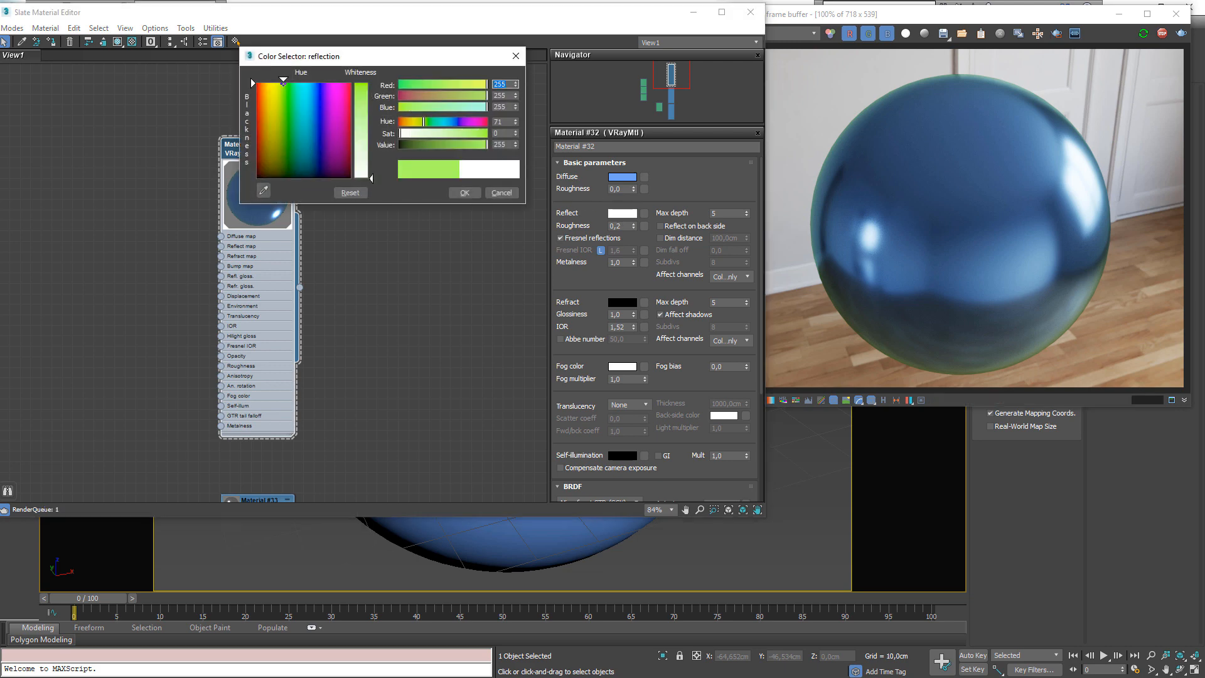
pyautogui.click(472, 193)
# Pan the node view to examine the Falloff map wired into Material #34's reflect map, then return to Material #32
pyautogui.moveTo(253, 495); pyautogui.dragTo(428, 115, button='middle')
pyautogui.scroll(-1, 377, 169)
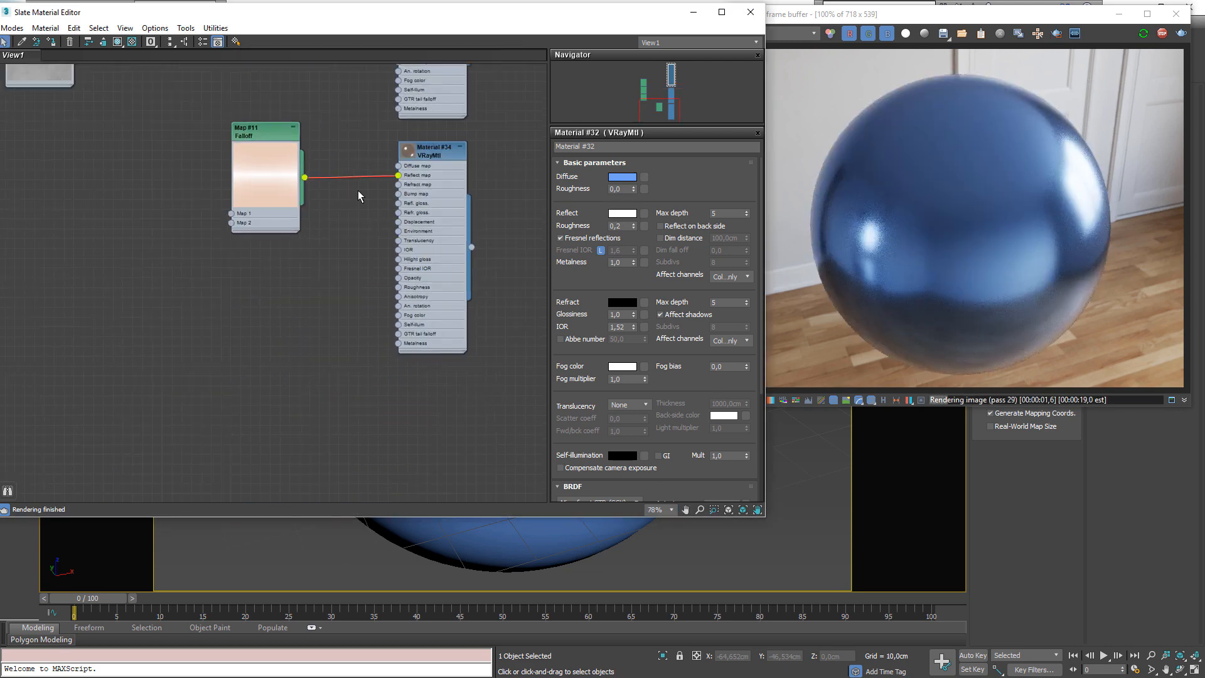
pyautogui.moveTo(357, 191); pyautogui.dragTo(337, 256, button='middle')
pyautogui.moveTo(133, 207); pyautogui.dragTo(457, 304)
pyautogui.moveTo(396, 258)
pyautogui.mouseDown()
pyautogui.moveTo(393, 287)
pyautogui.moveTo(401, 261)
pyautogui.mouseUp()
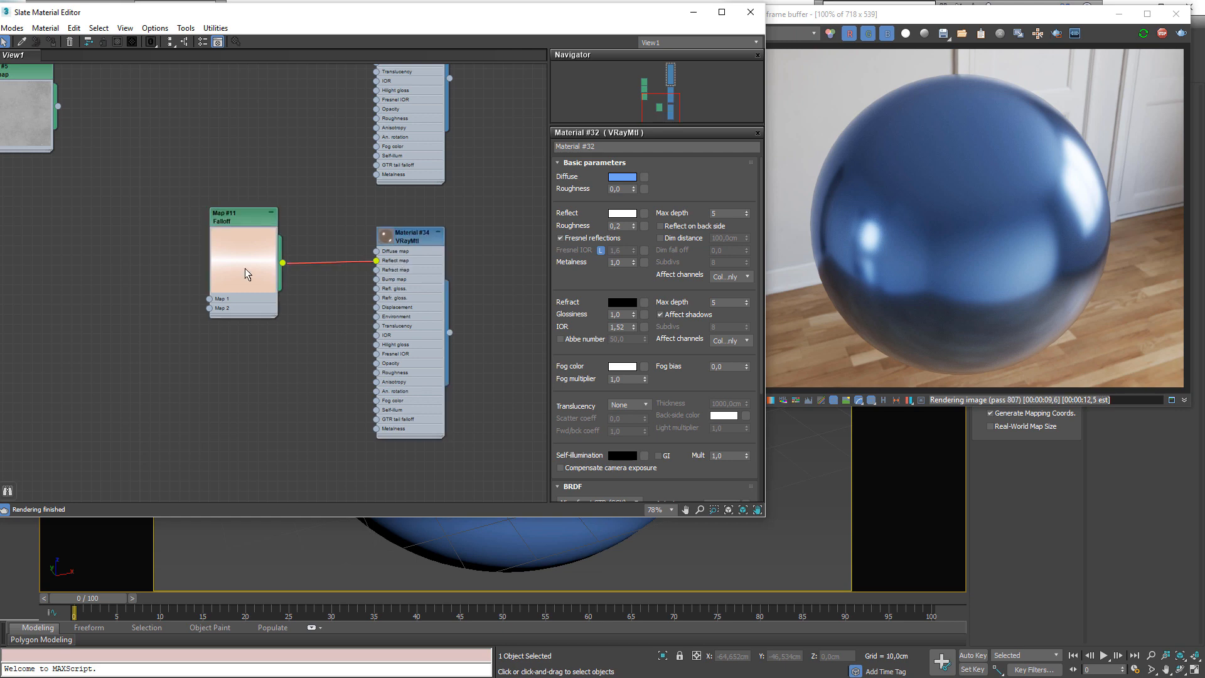
pyautogui.moveTo(244, 268); pyautogui.dragTo(282, 289)
pyautogui.moveTo(205, 202); pyautogui.dragTo(500, 464)
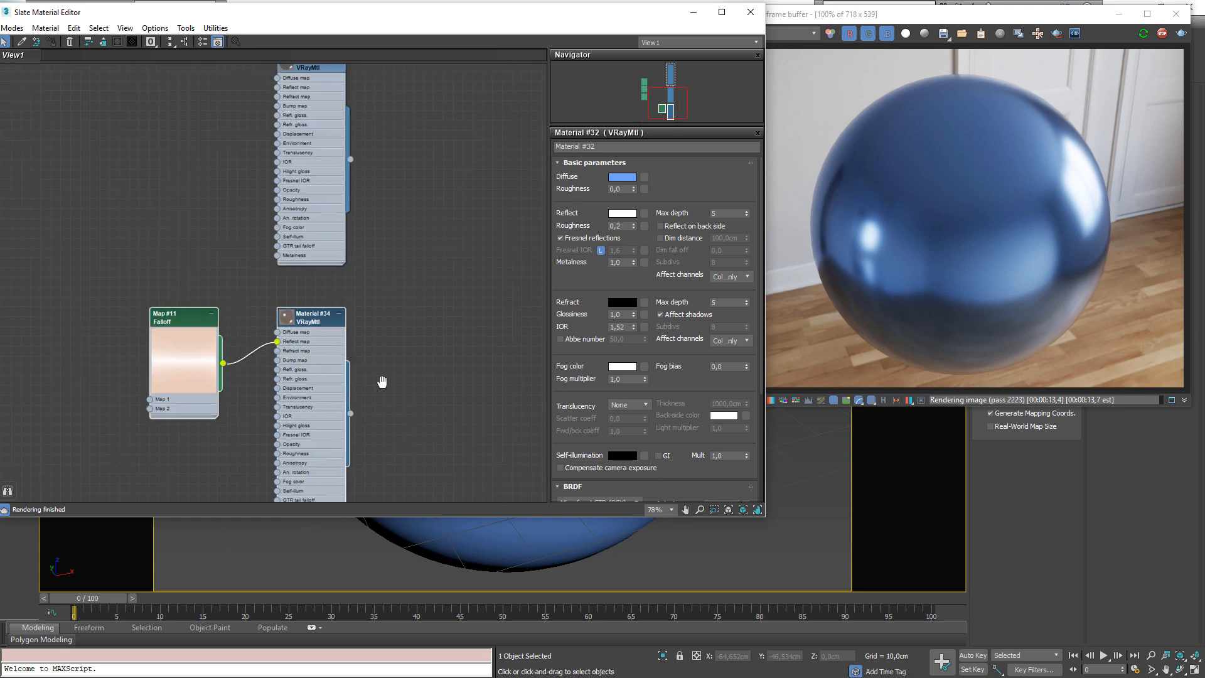
pyautogui.moveTo(481, 301); pyautogui.dragTo(382, 381, button='middle')
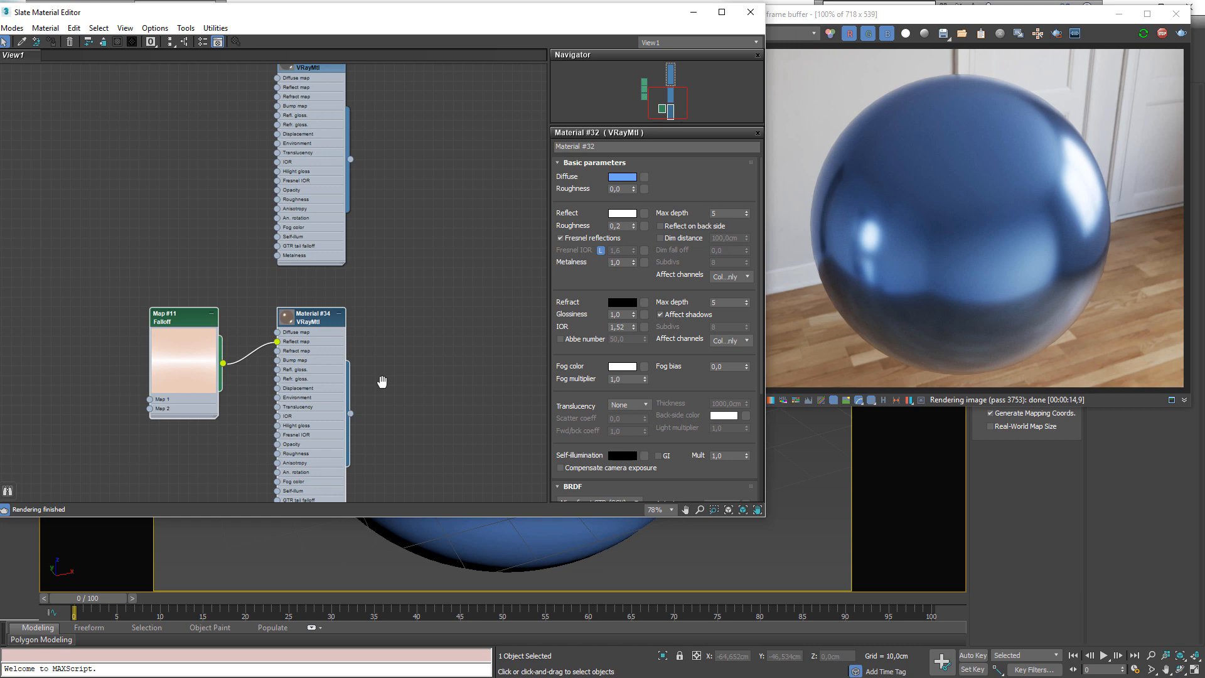
pyautogui.scroll(-1, 382, 382)
pyautogui.moveTo(364, 293); pyautogui.dragTo(367, 449, button='middle')
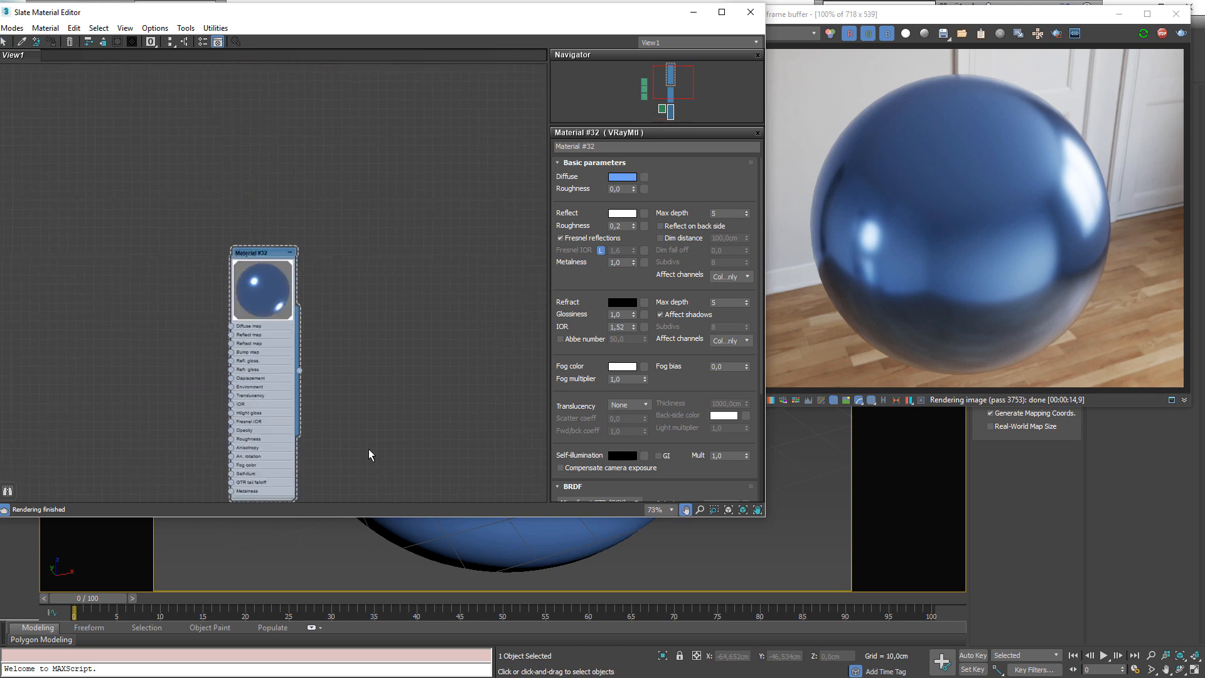
pyautogui.click(243, 256)
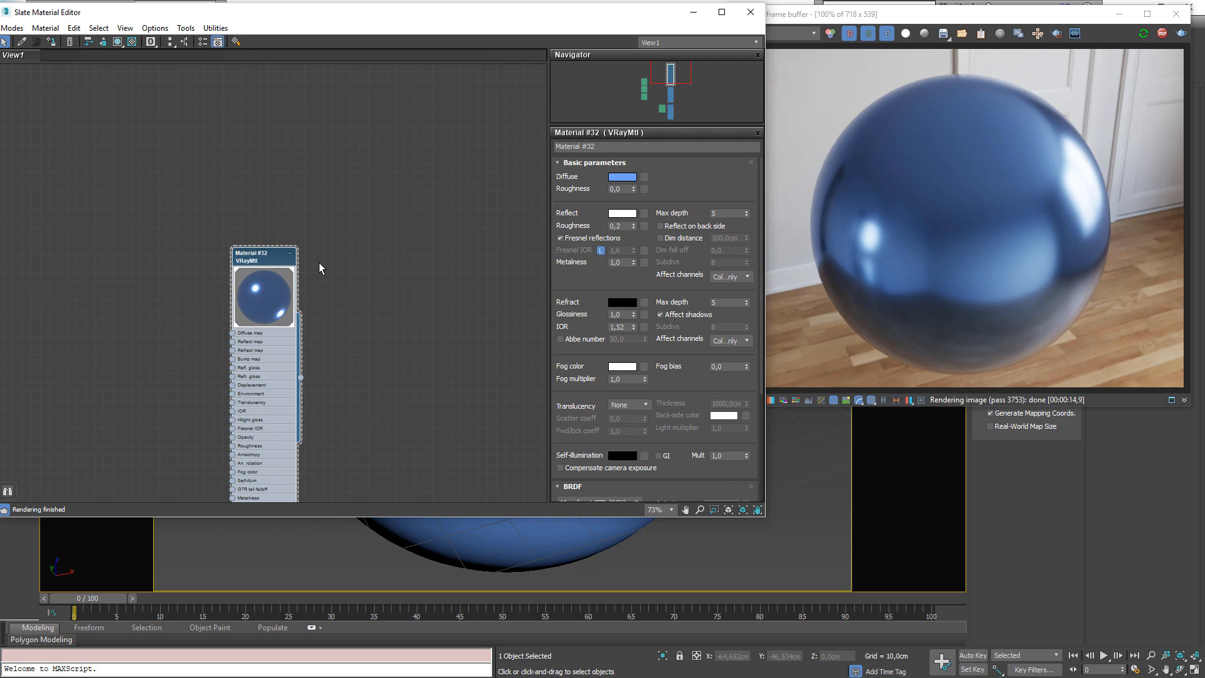